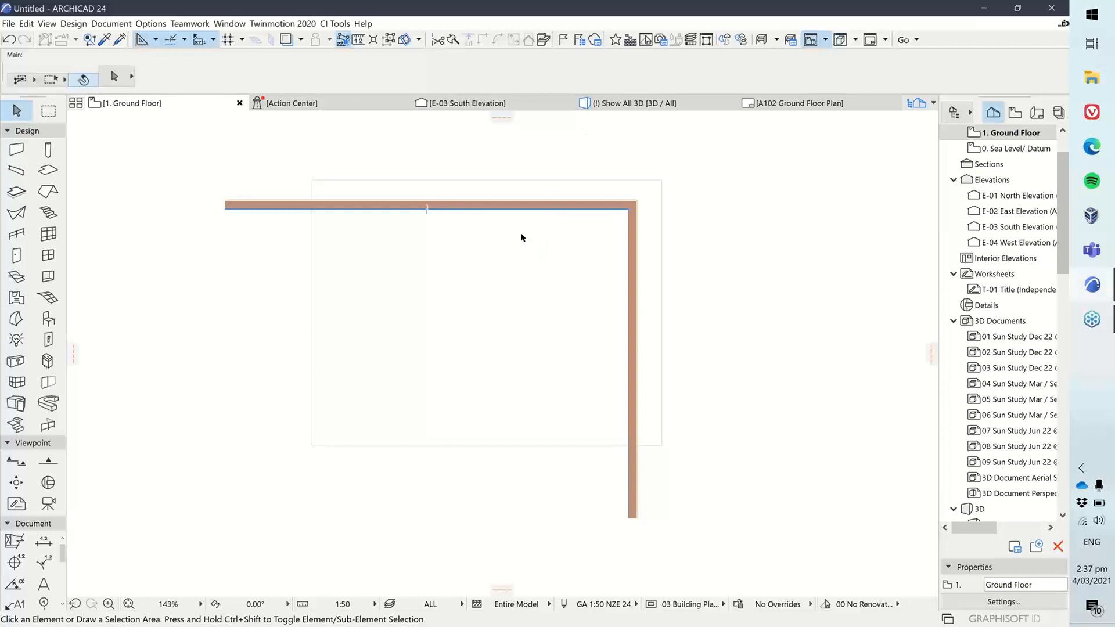
middle_click_drag(562, 231, 534, 224)
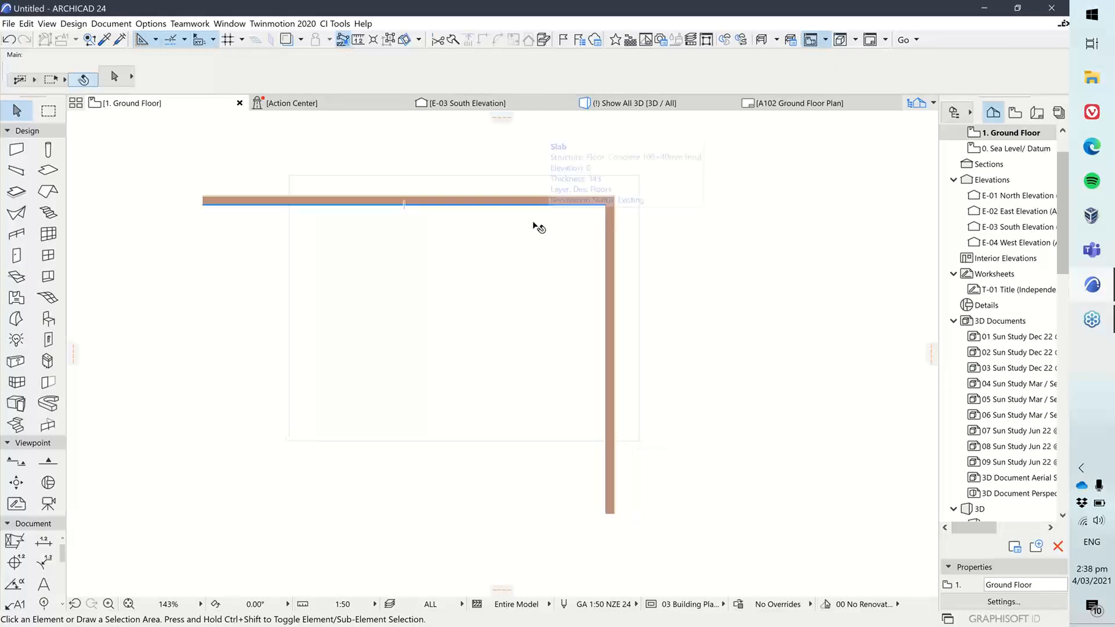
left_click(487, 178)
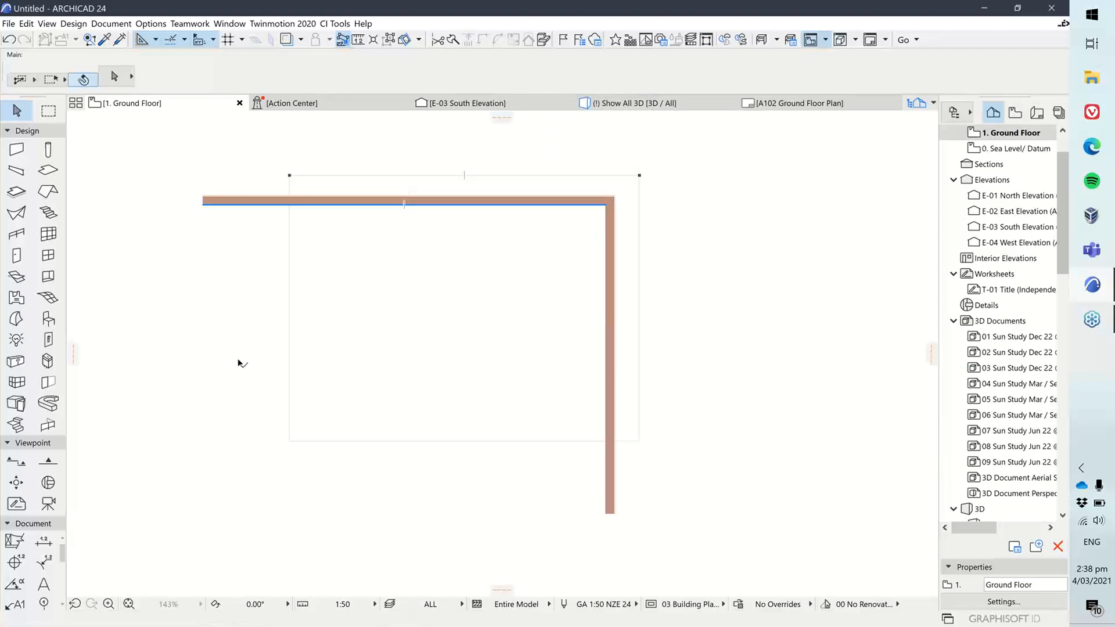
left_click_drag(238, 360, 217, 402)
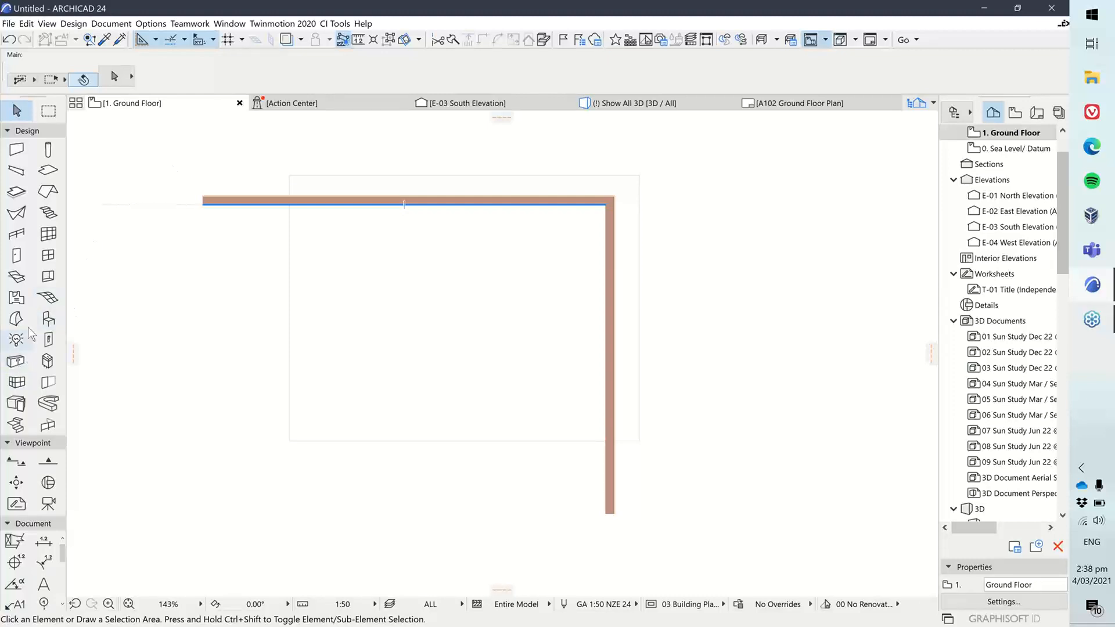
- Apply the Ci Tools Profile 24 work environment profile
left_click(154, 26)
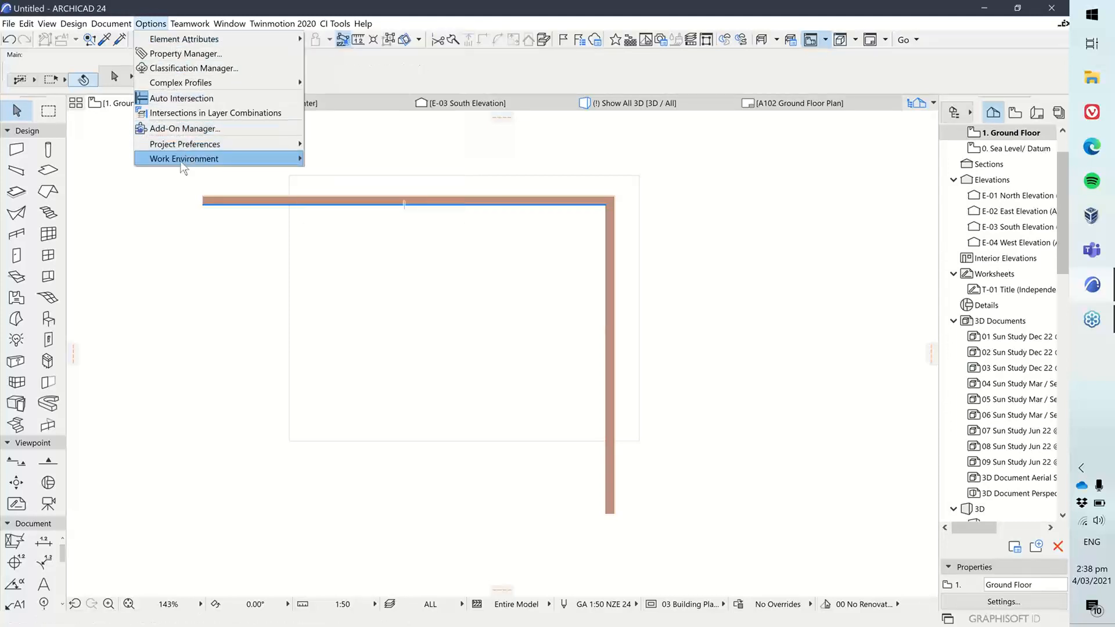
mouse_move(183, 165)
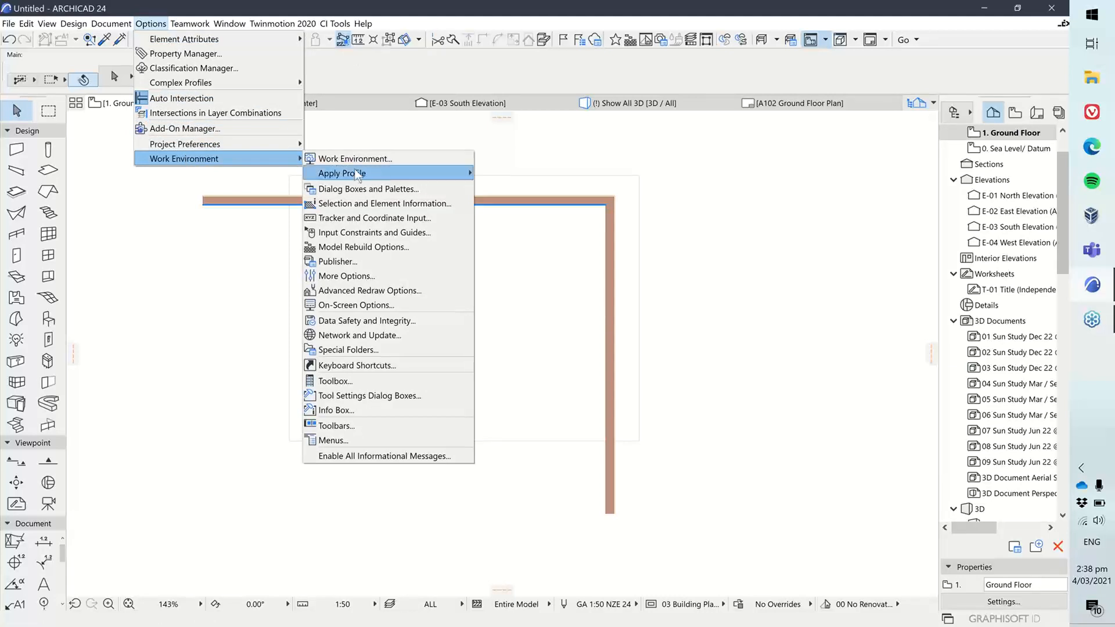
mouse_move(374, 173)
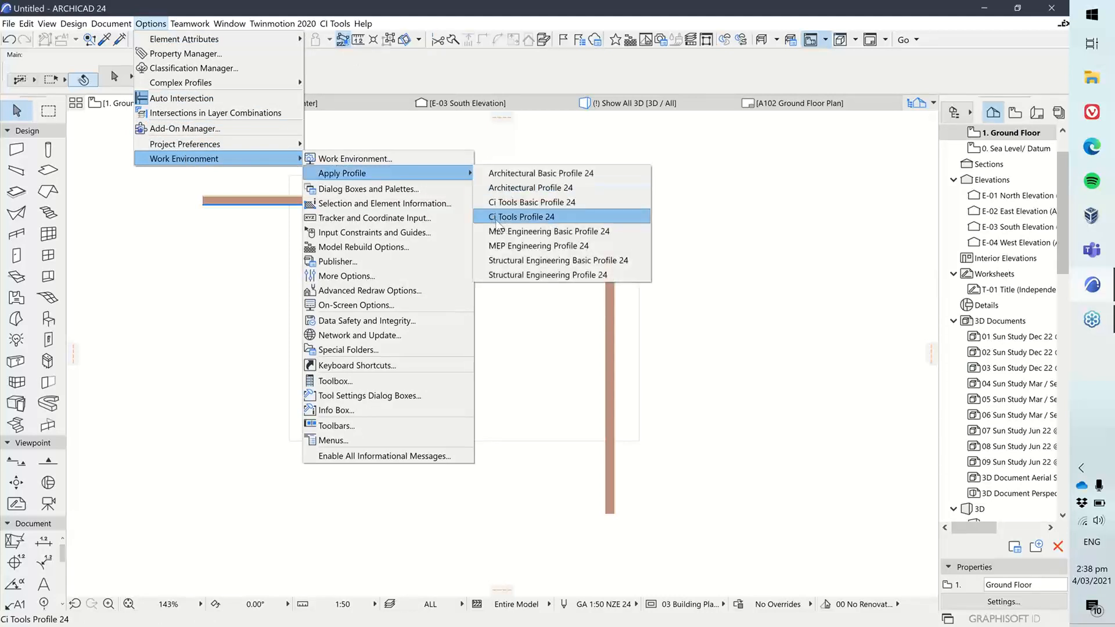
left_click(551, 223)
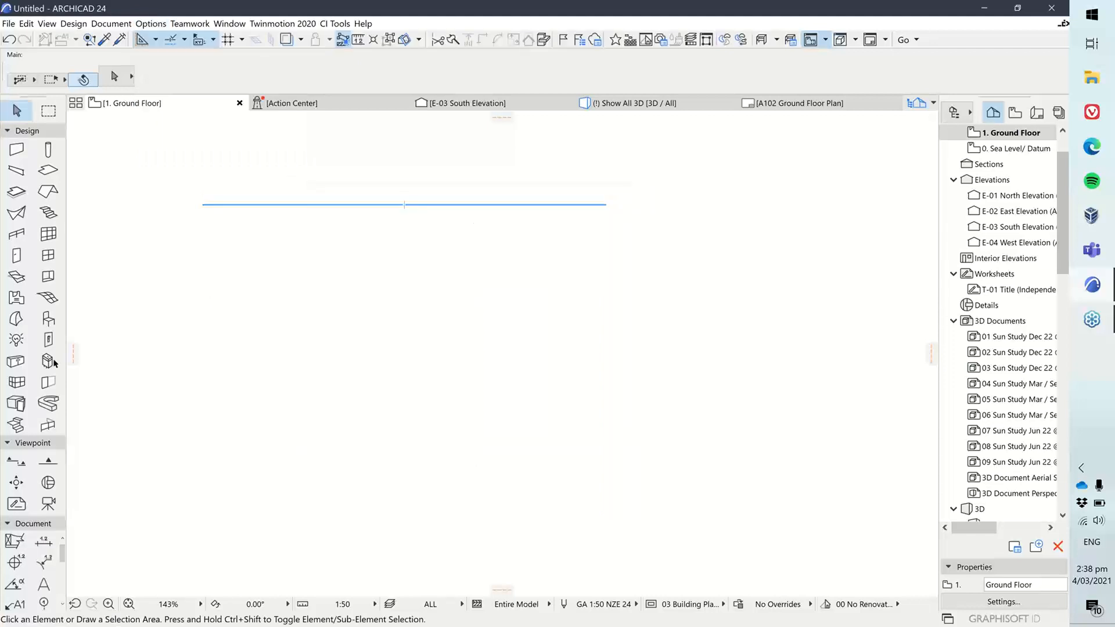
- Open the default settings of the Cabinet tool and choose the Ci Cabinet object from ARCHICAD Library 24
left_click(15, 366)
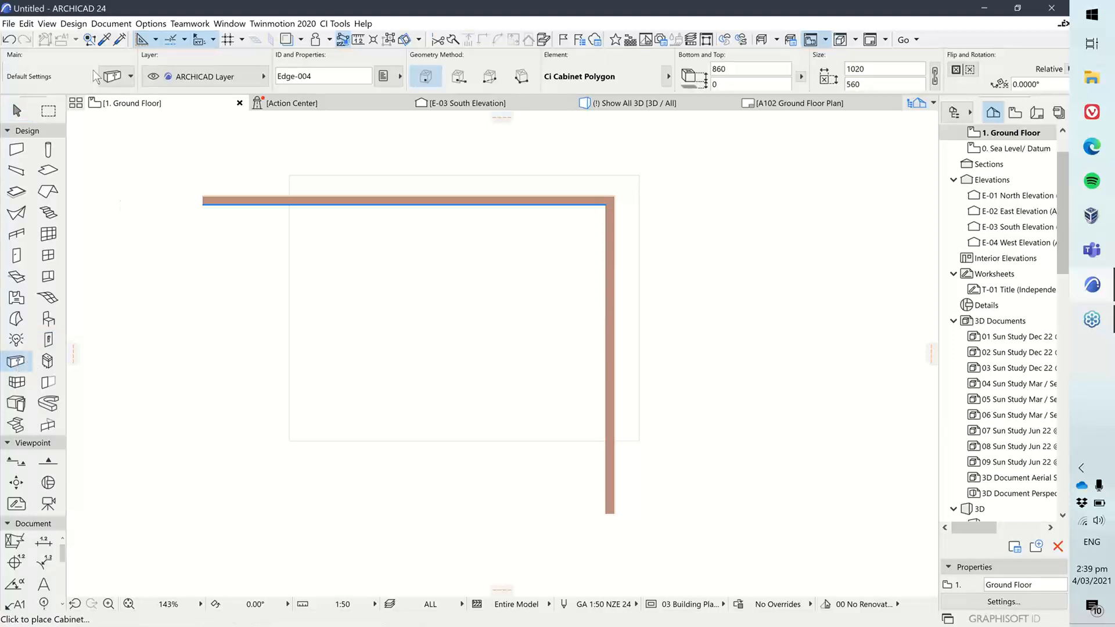
key("ctrl+t")
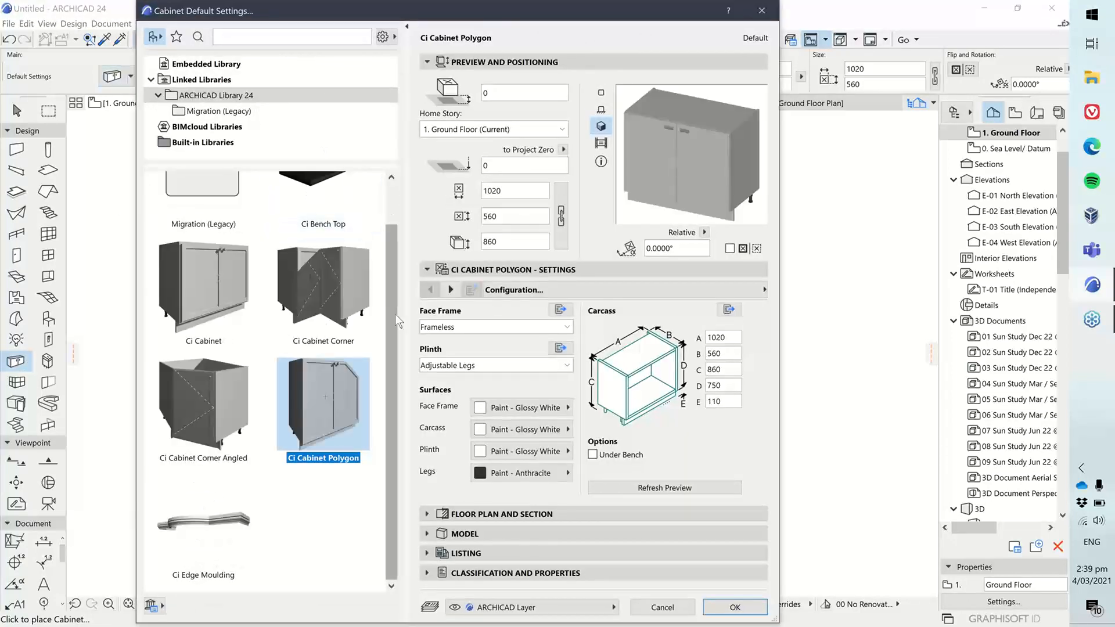
scroll(392, 318, "up", 1)
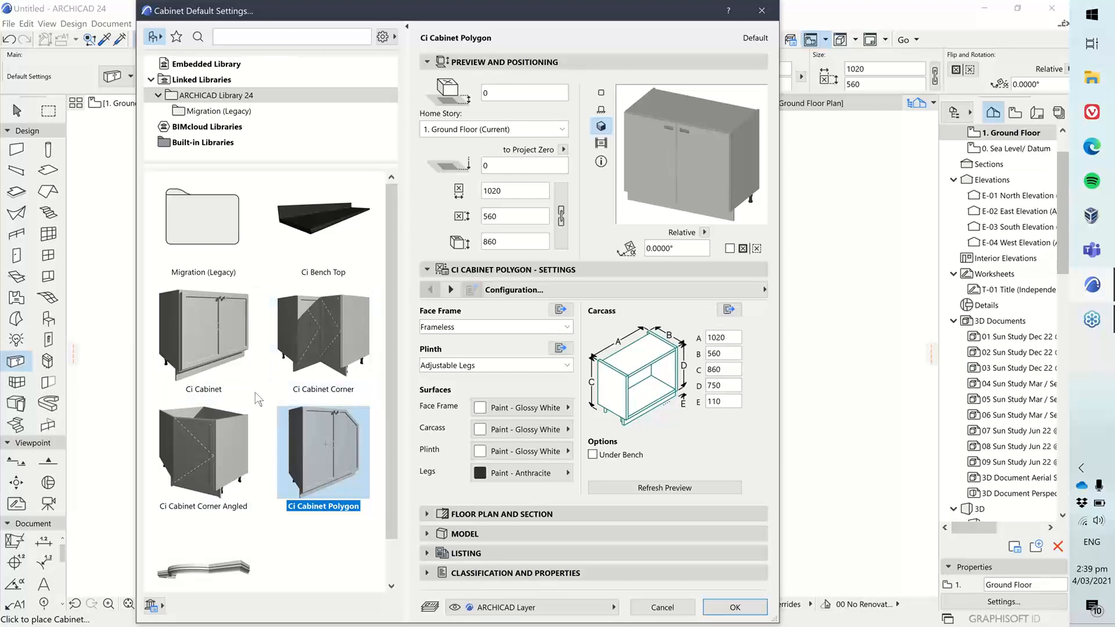
left_click(208, 356)
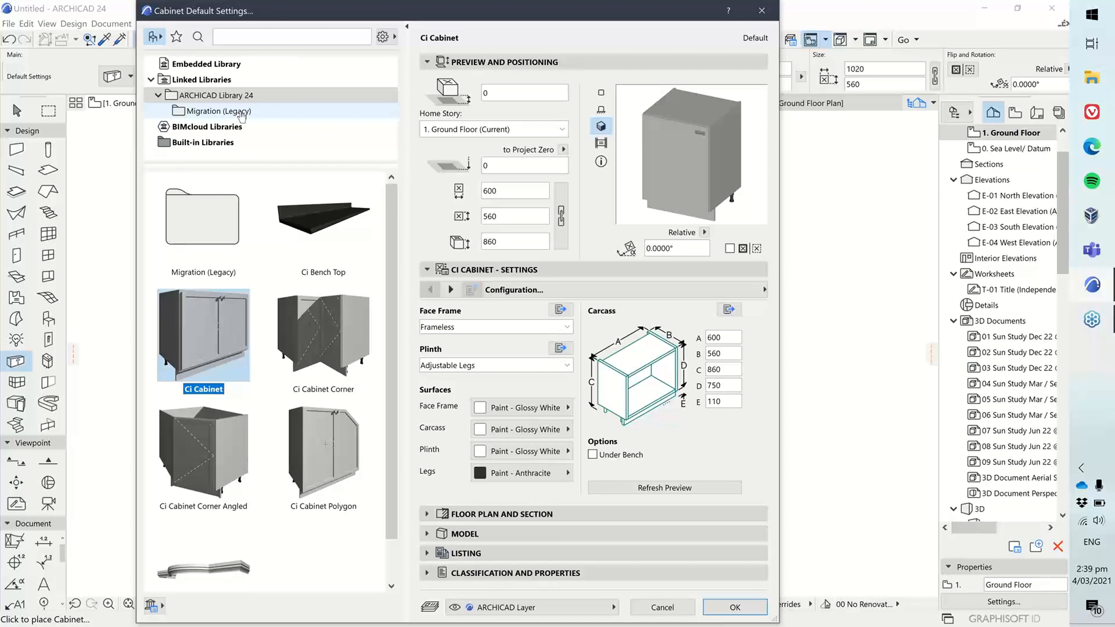
- Look through the legacy cabinet objects in the Migration (Legacy) folder, then return to the ARCHICAD Library 24 objects
left_click(184, 112)
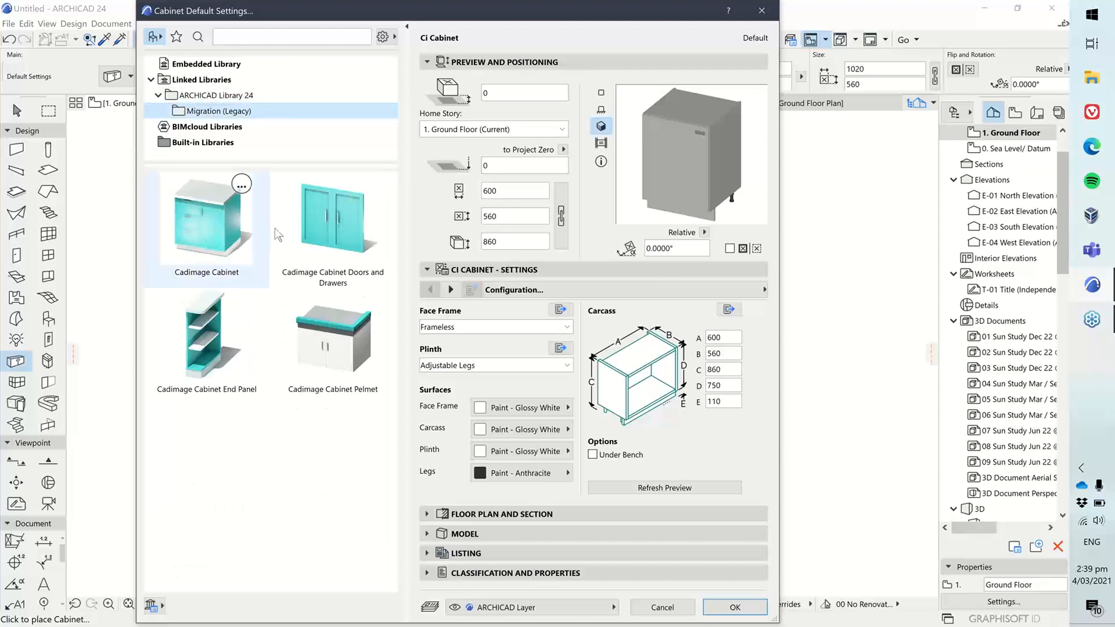
mouse_move(263, 266)
left_click(190, 99)
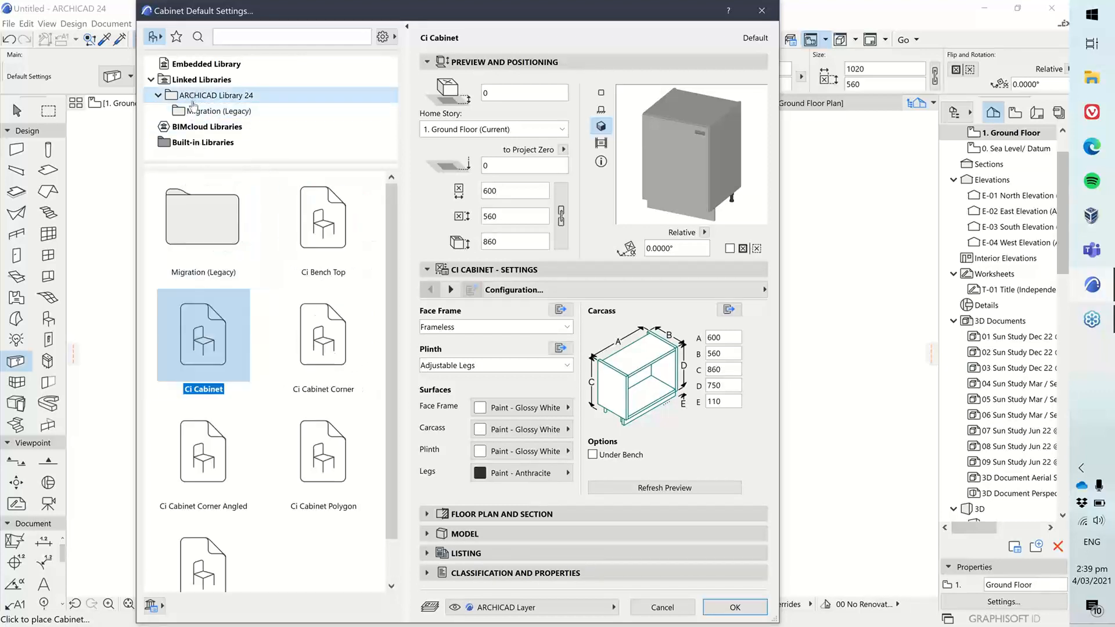
mouse_move(192, 323)
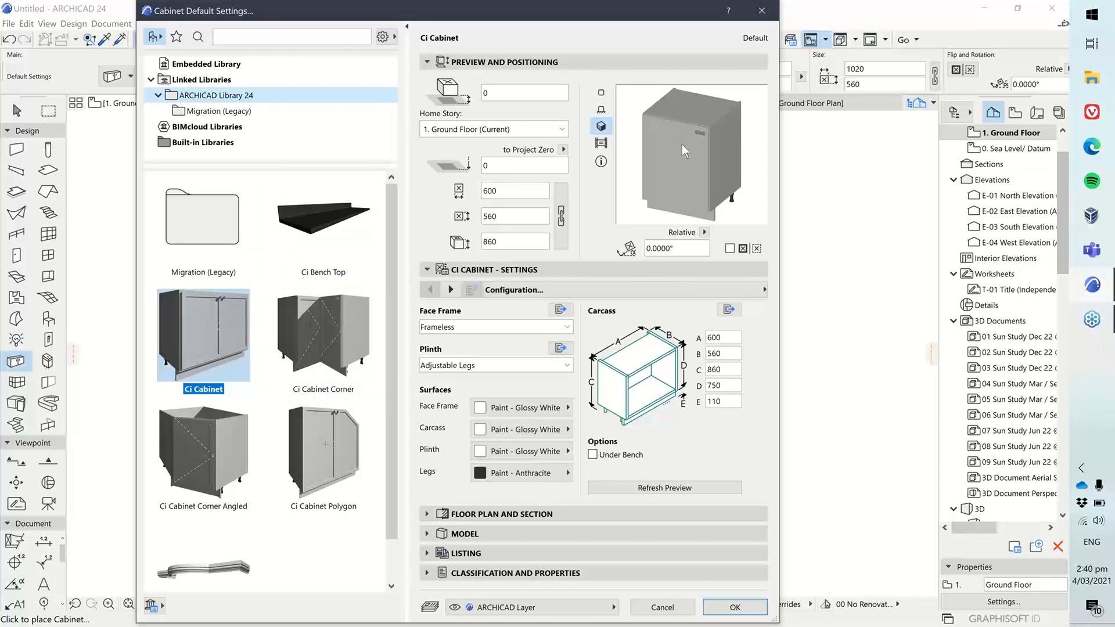
left_click(861, 230)
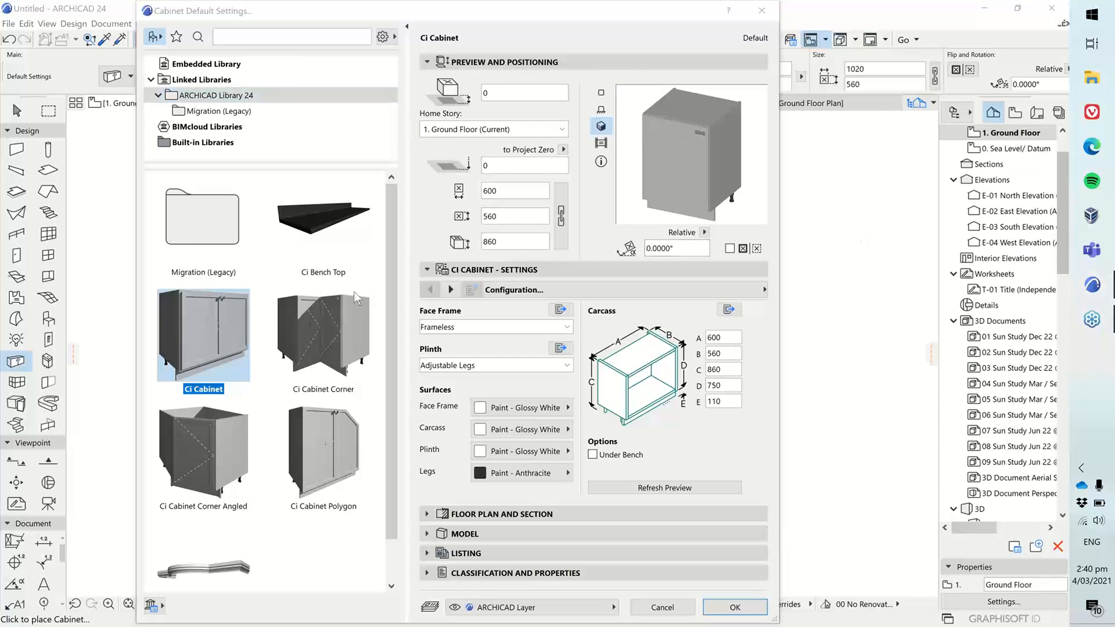
left_click(663, 442)
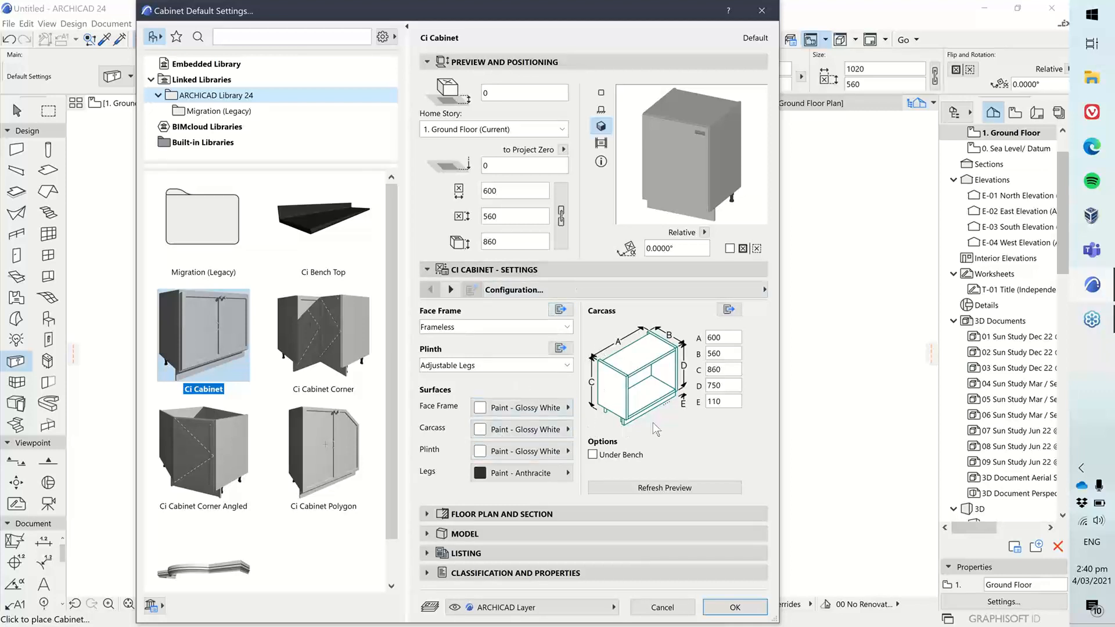
- Review the face frame and plinth choices, keep Frameless and Adjustable Legs, and accept the default cabinet settings
left_click(457, 326)
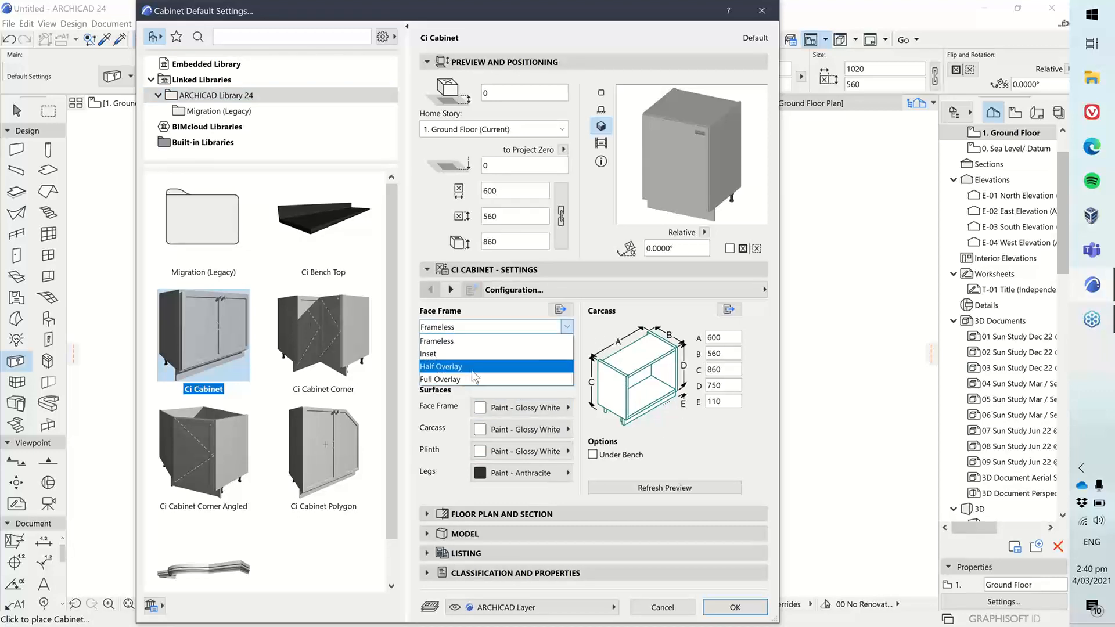
left_click(490, 341)
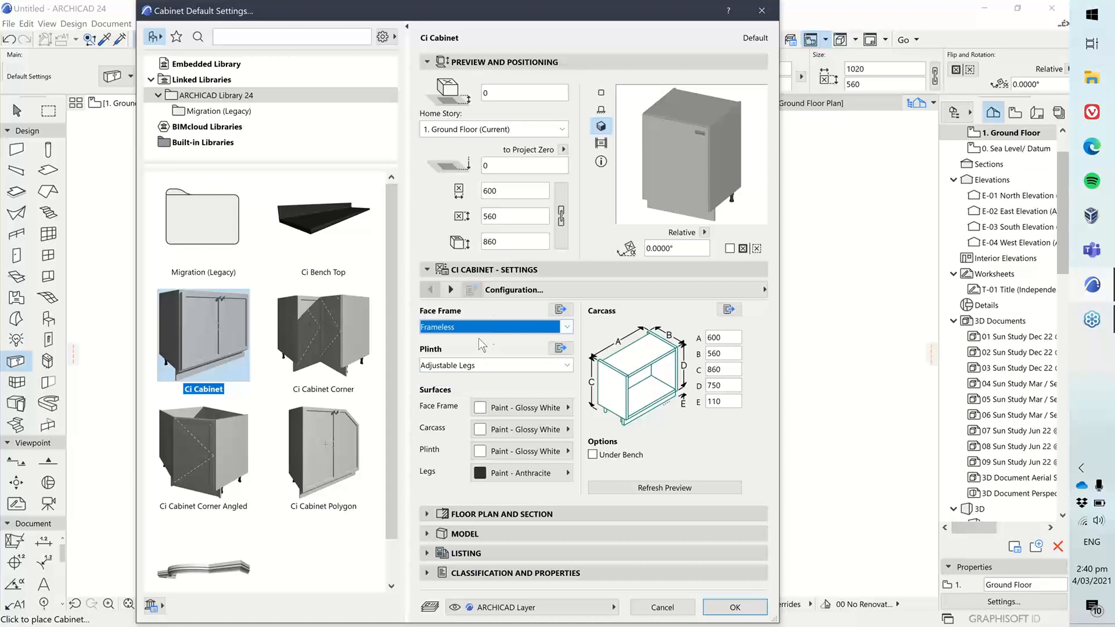
left_click(465, 366)
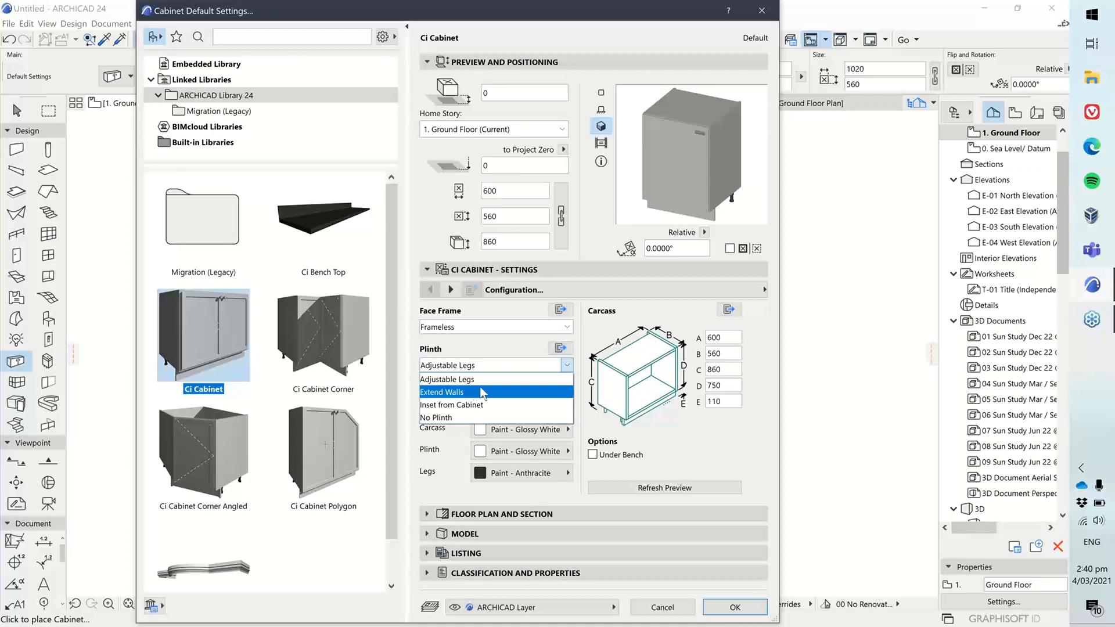
left_click(520, 343)
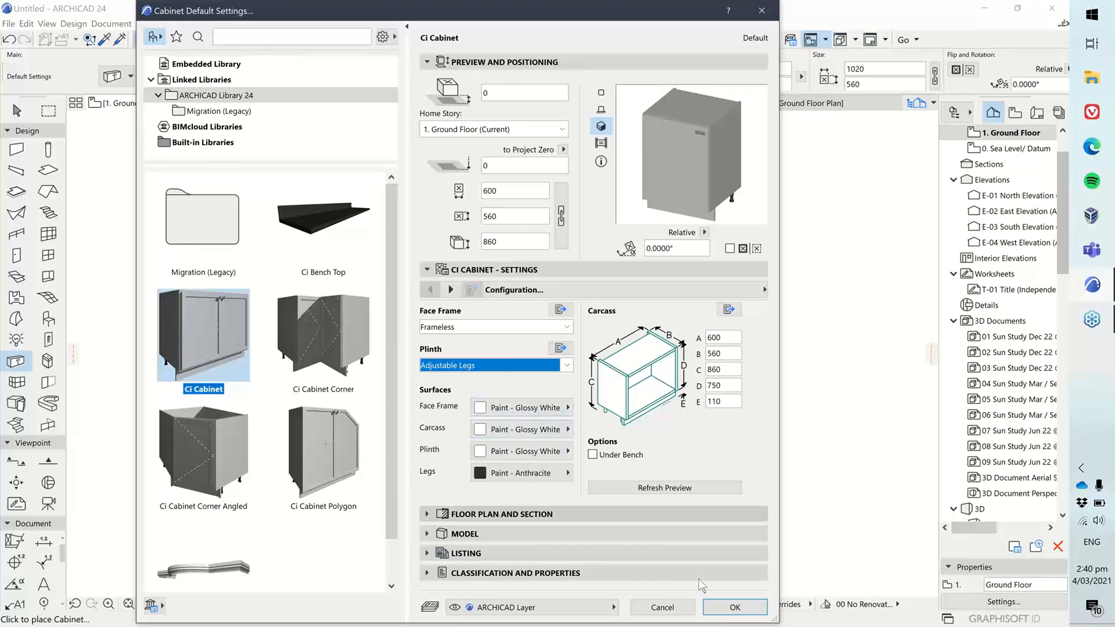
left_click(729, 613)
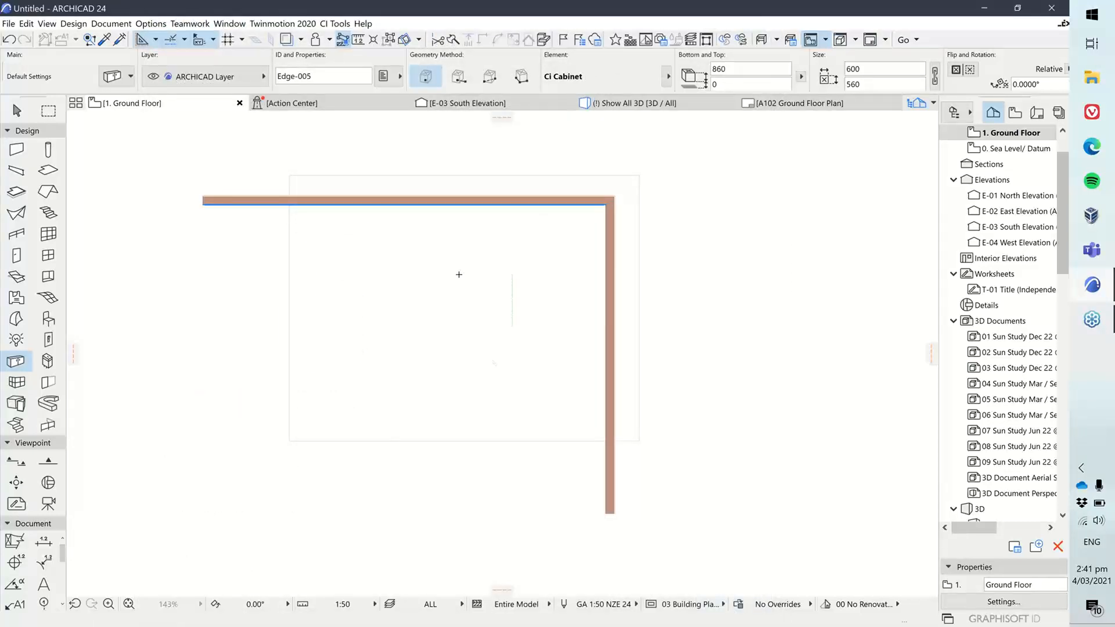
- Place a 600 by 560 mm Ci Cabinet on the ground floor plan in the open area inside the wall corner
left_click(459, 275)
scroll(470, 302, "up", 4)
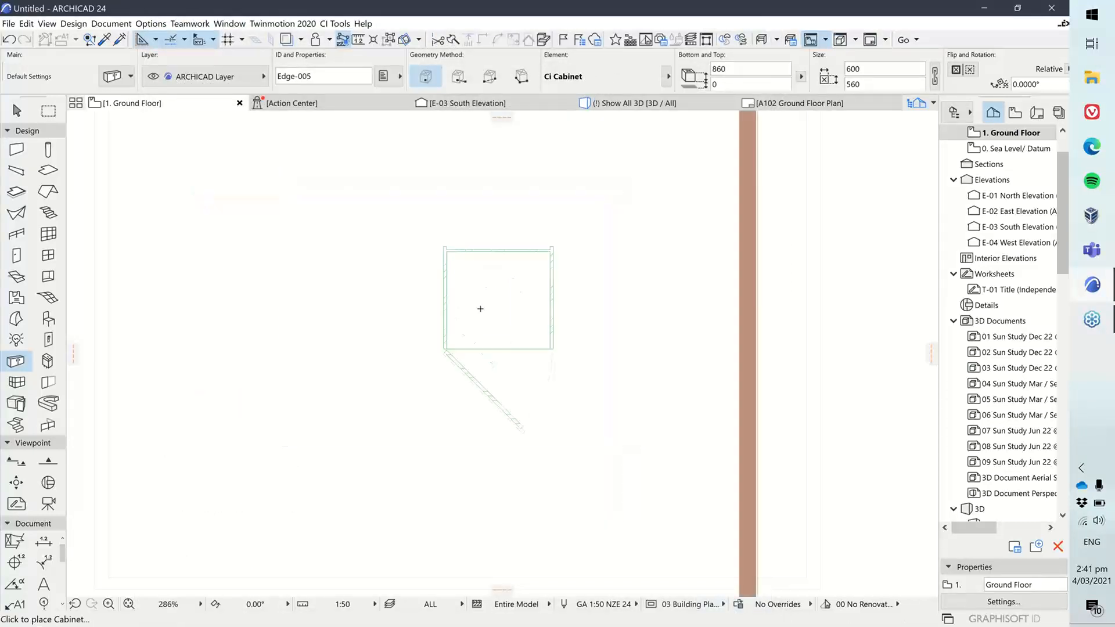
scroll(468, 336, "up", 2)
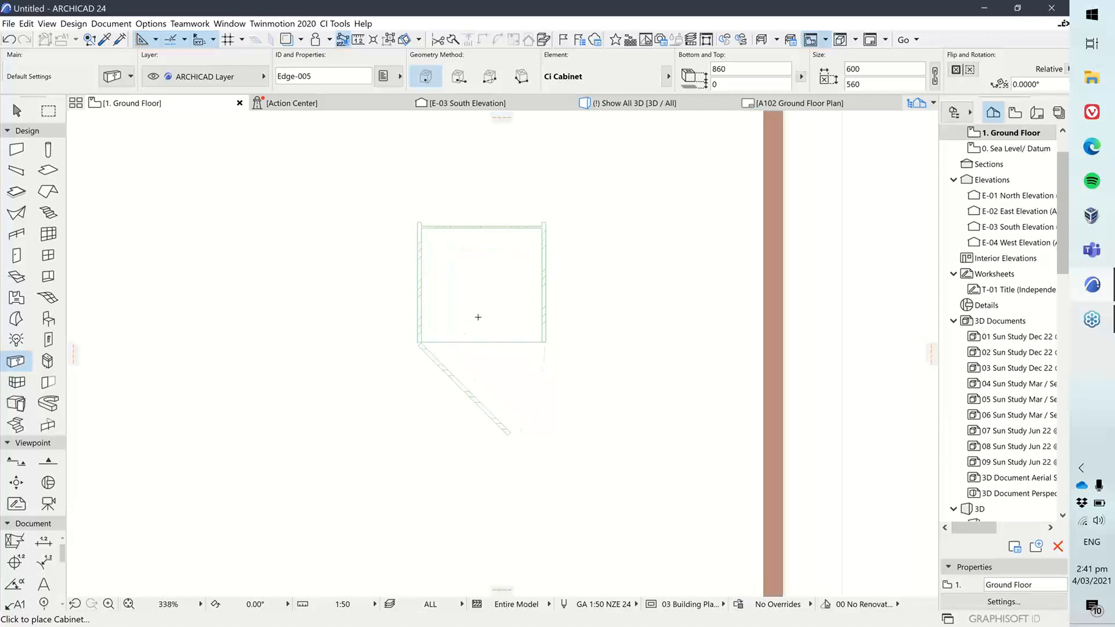
- Select the placed cabinet and stretch its rear corner sideways until the cabinet is about 2412 mm wide
left_click(18, 111)
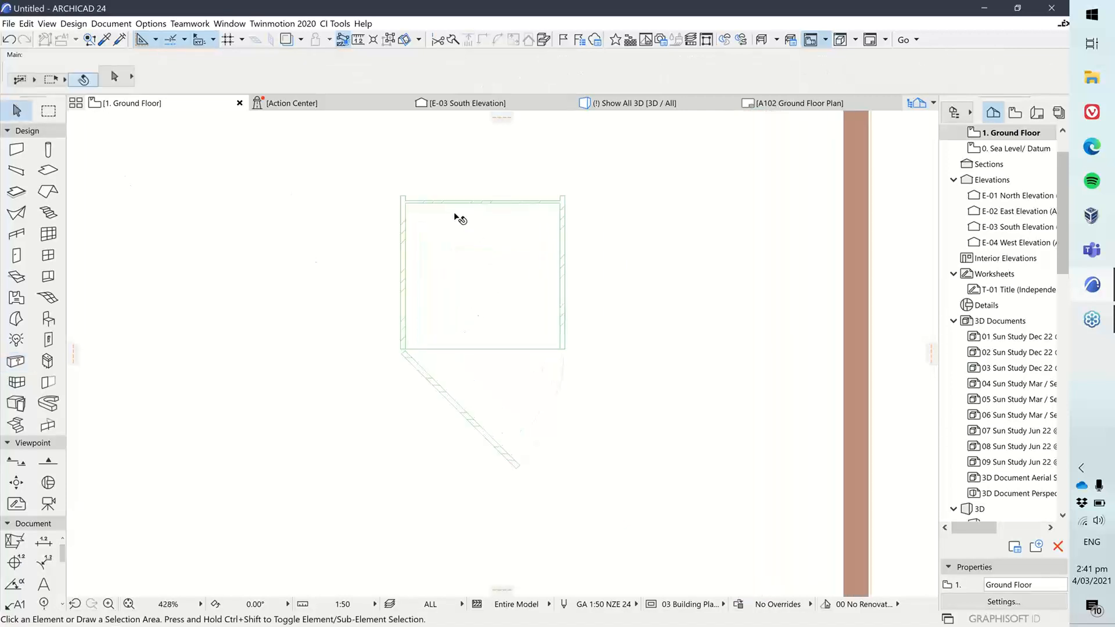
left_click(405, 205)
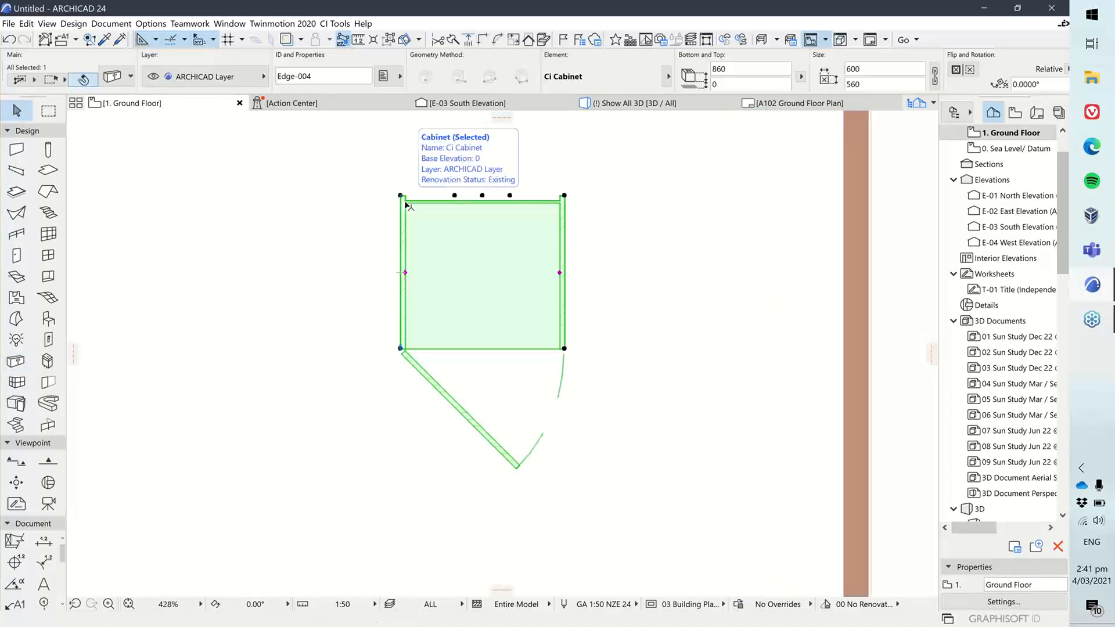
scroll(487, 249, "down", 1)
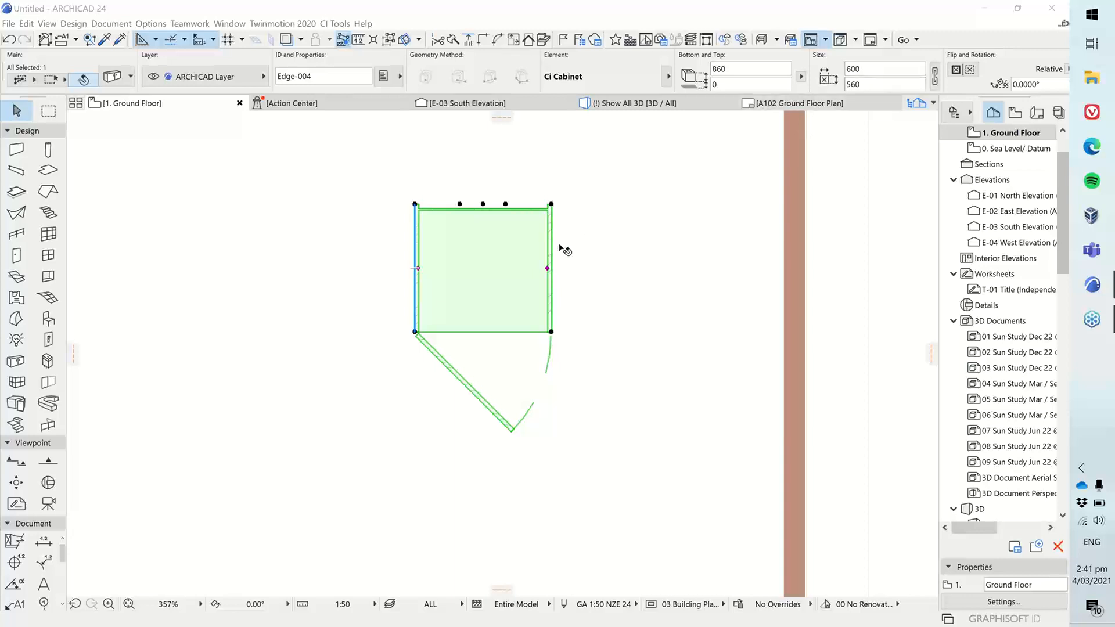
scroll(572, 268, "down", 3)
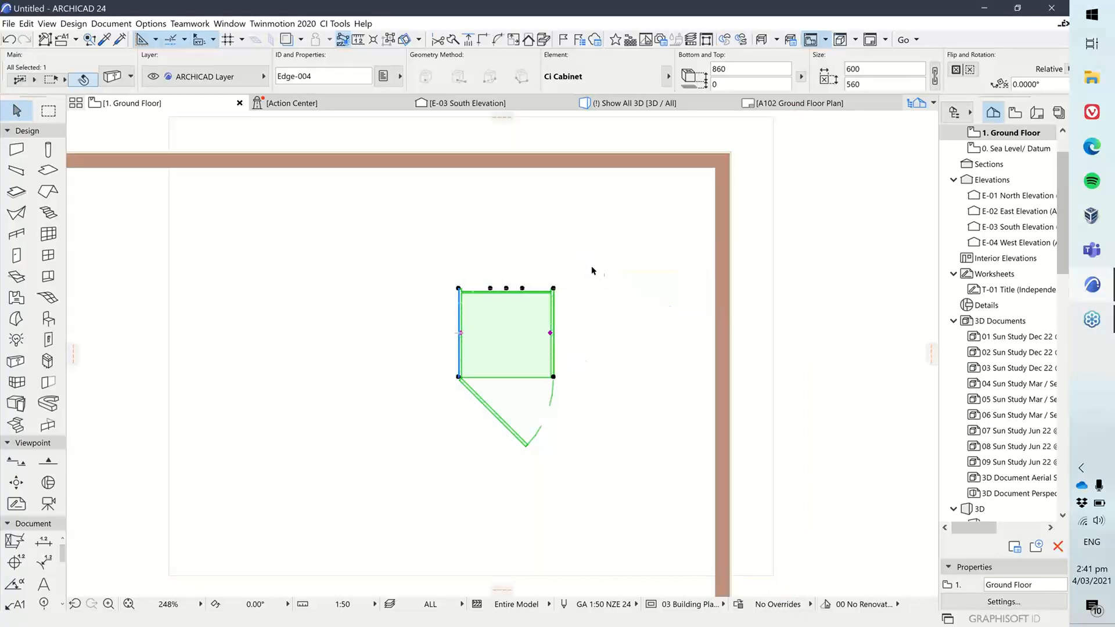
left_click(553, 288)
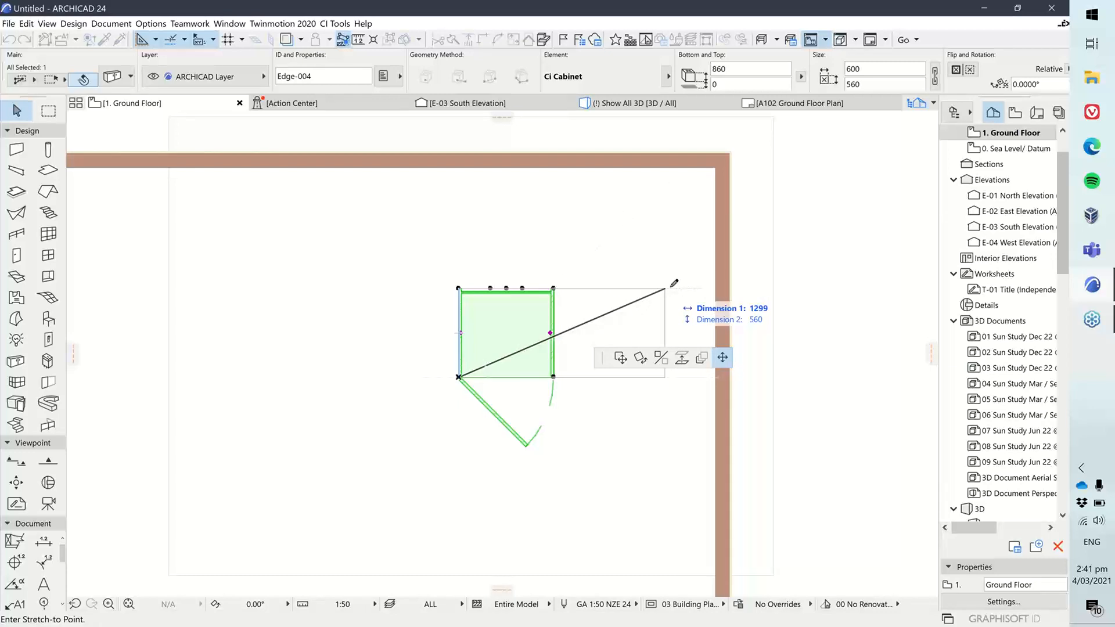
left_click(846, 285)
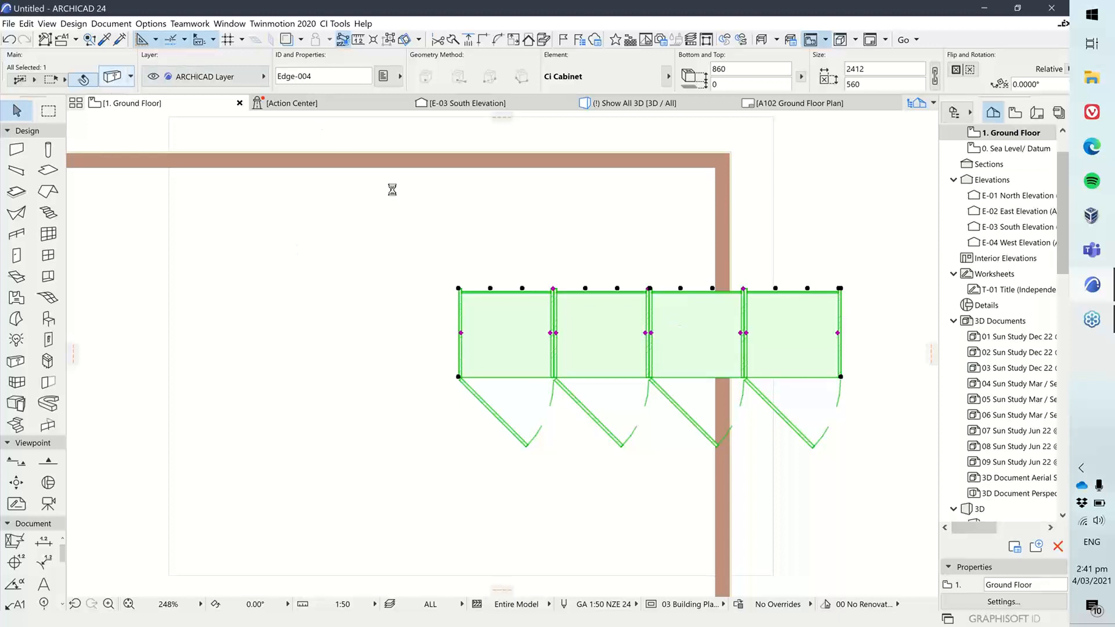
- Open the selected cabinet's settings and examine the Carcass, Face and Configuration pages
key("ctrl+t")
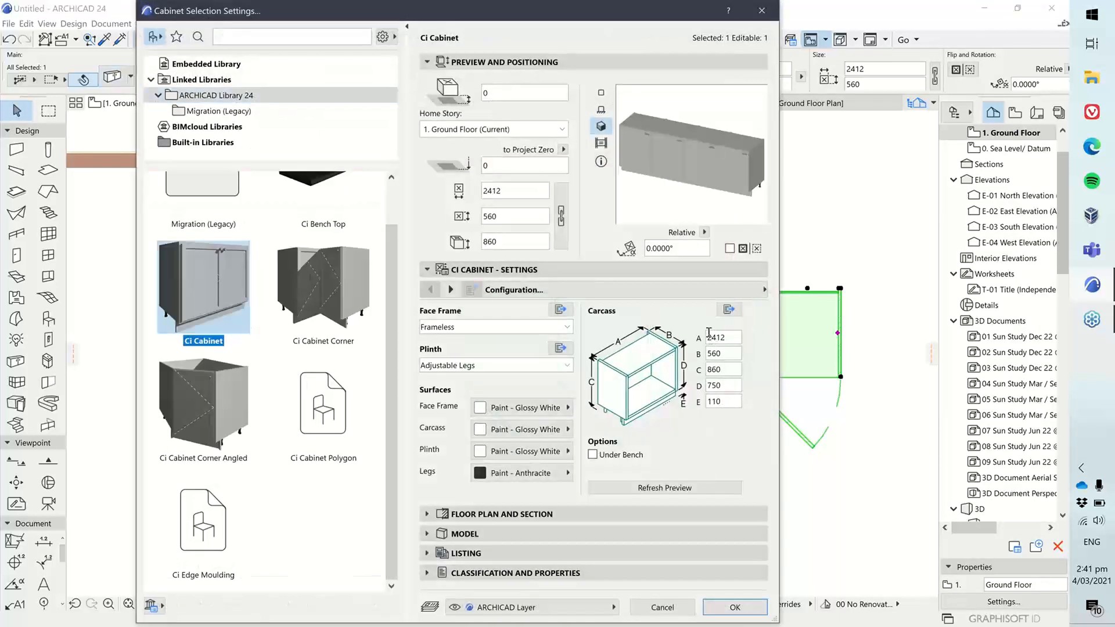
left_click(619, 289)
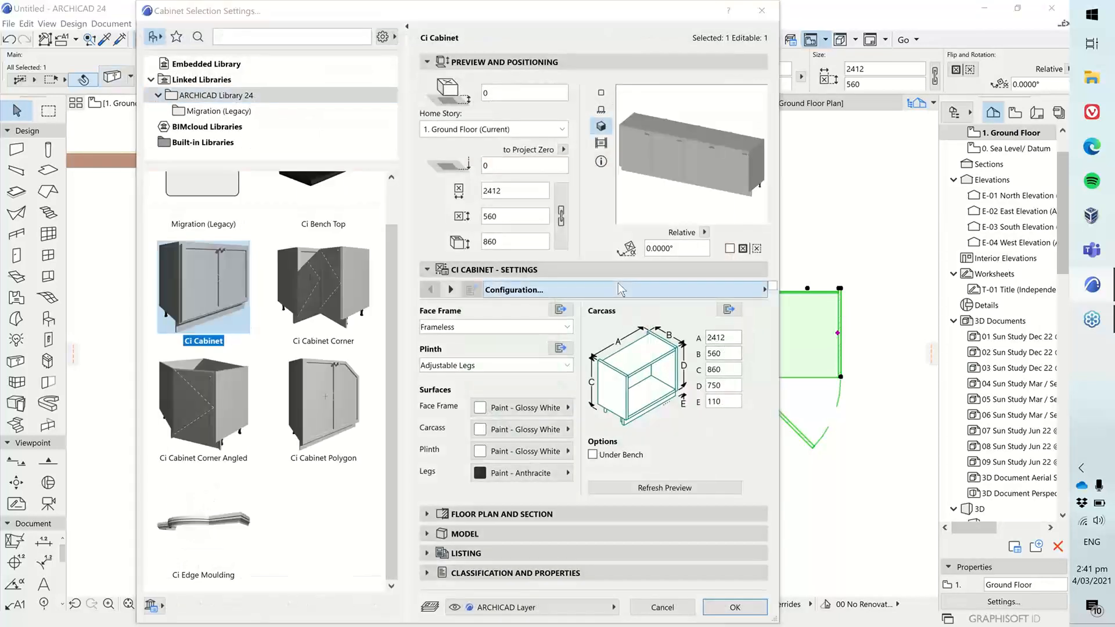
left_click(841, 323)
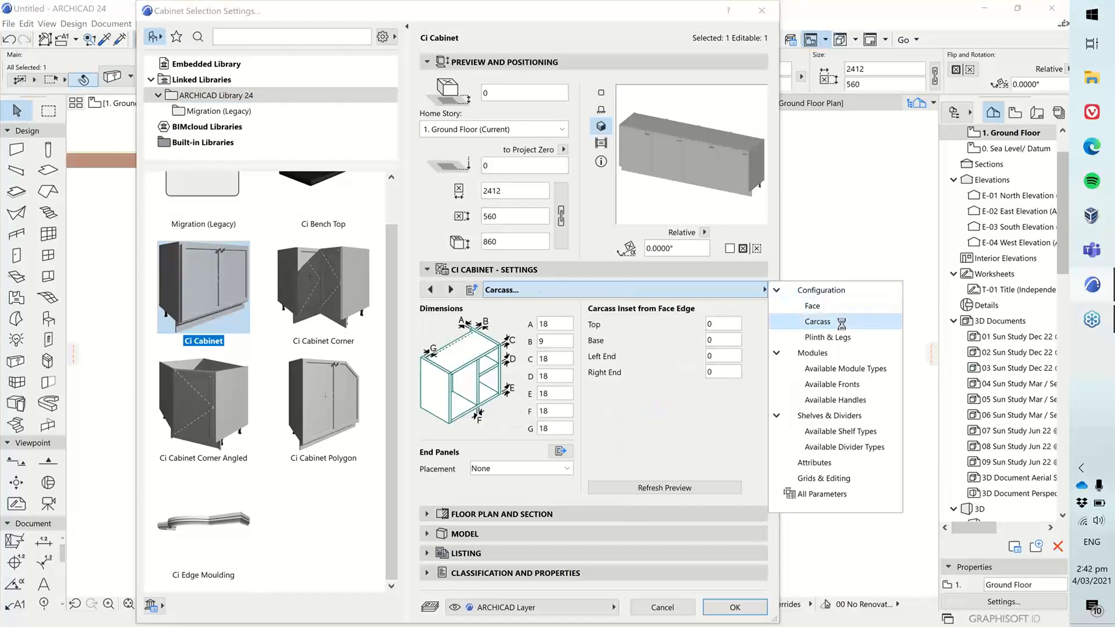
left_click(826, 307)
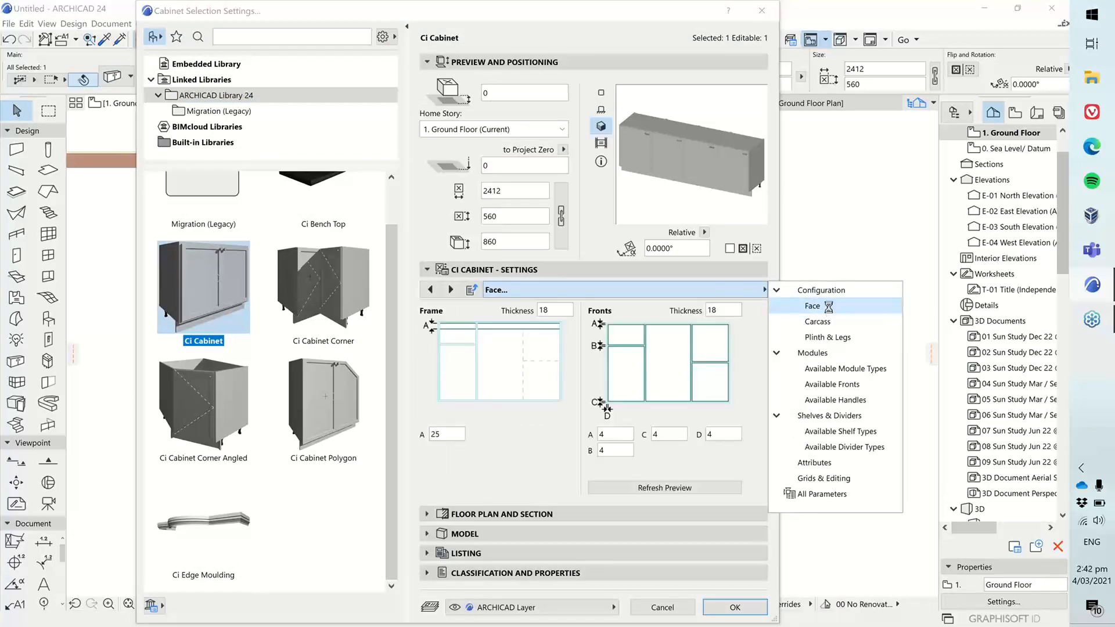
left_click(817, 355)
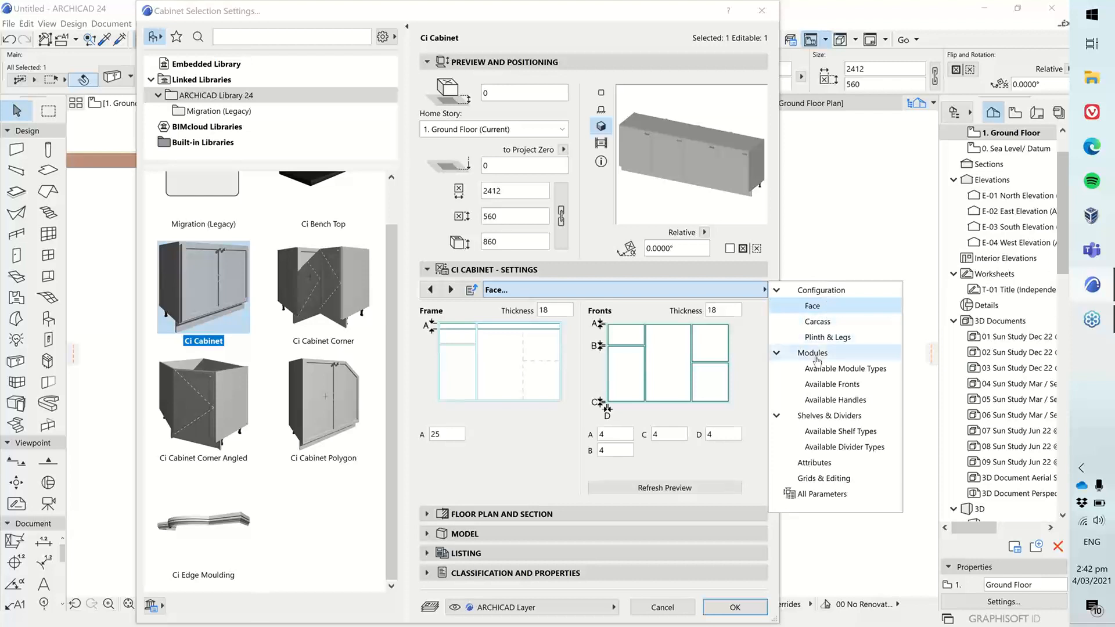
left_click(822, 291)
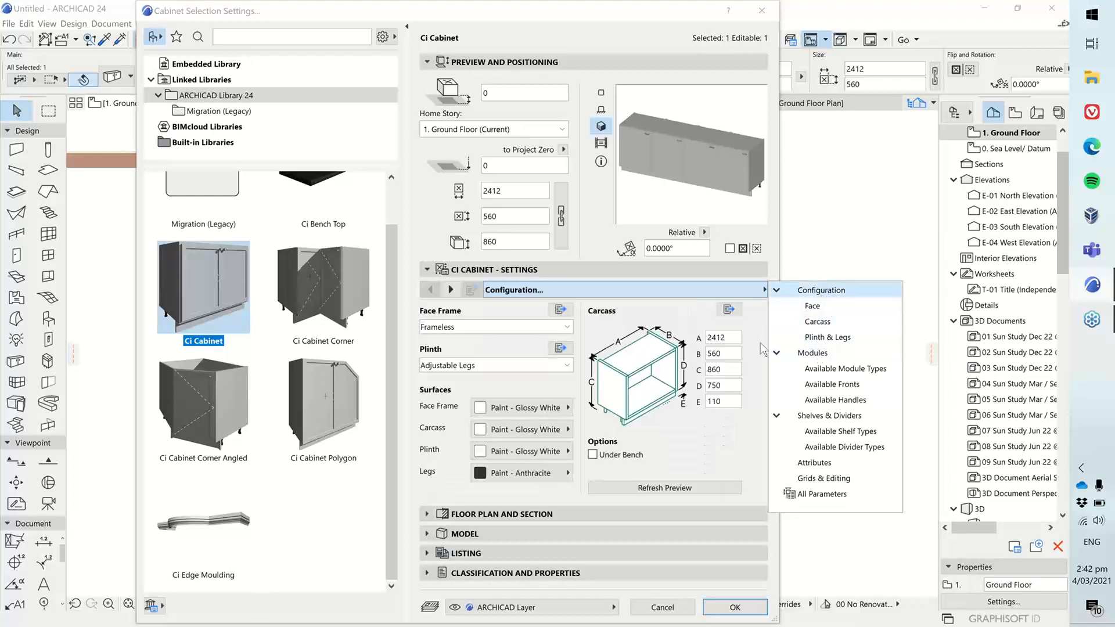
- Leave the cabinet settings without changes and shorten the cabinet to about 1473 mm by stretching its rear corner
left_click(742, 435)
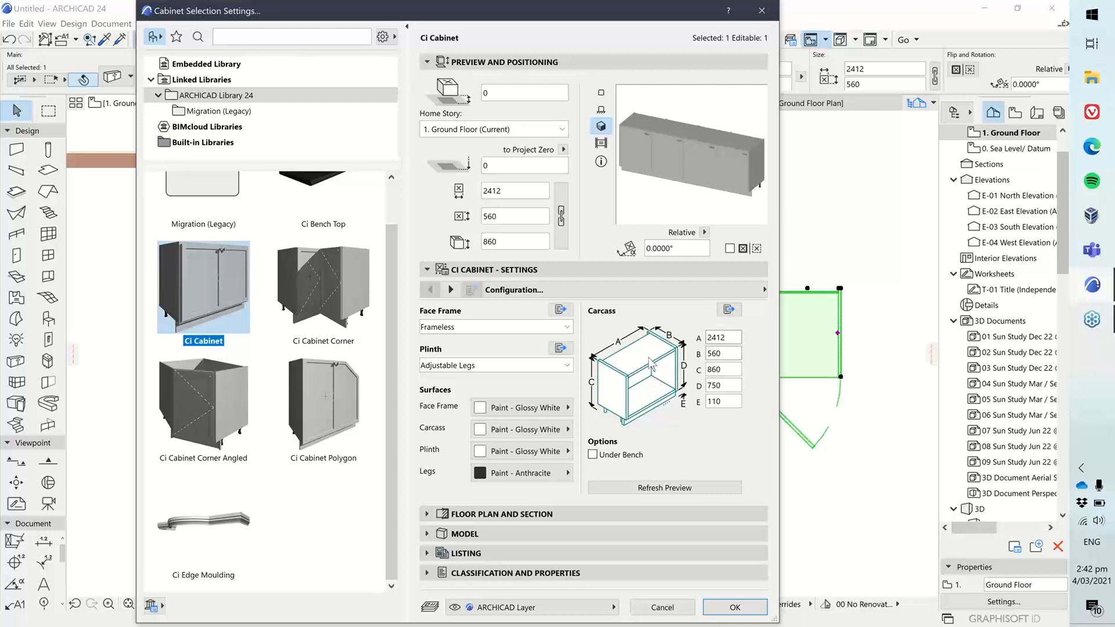
left_click(662, 607)
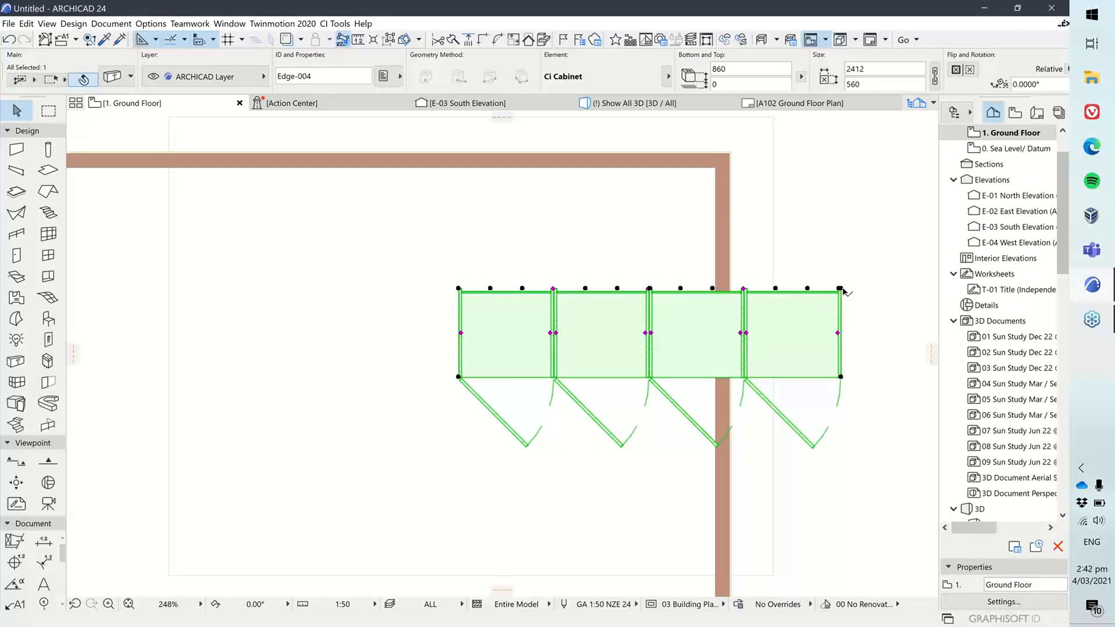
left_click(840, 288)
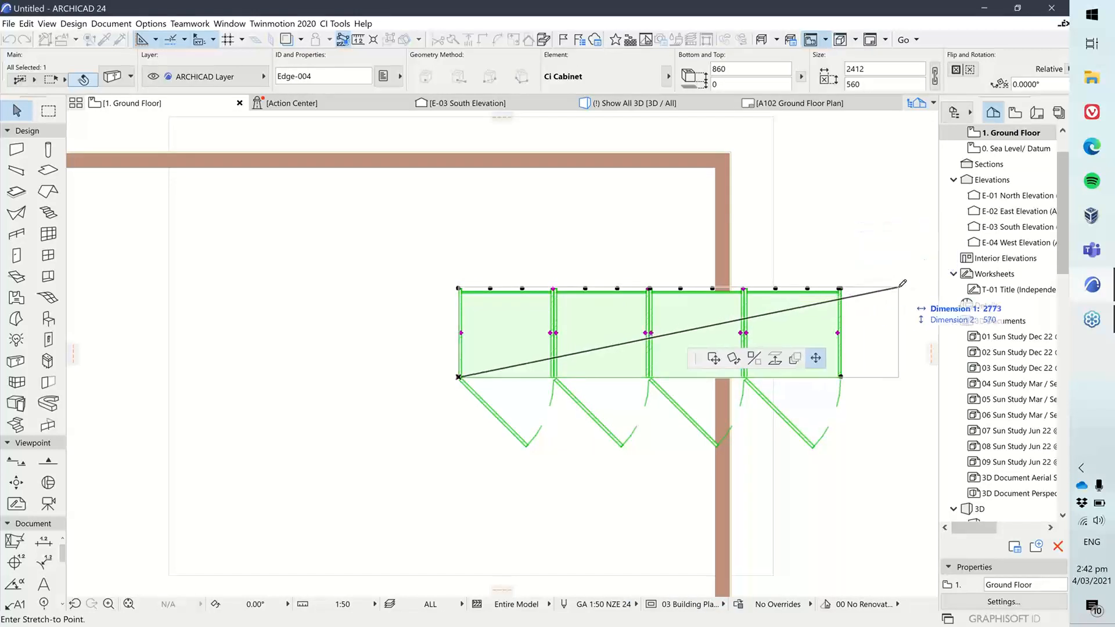
left_click(693, 287)
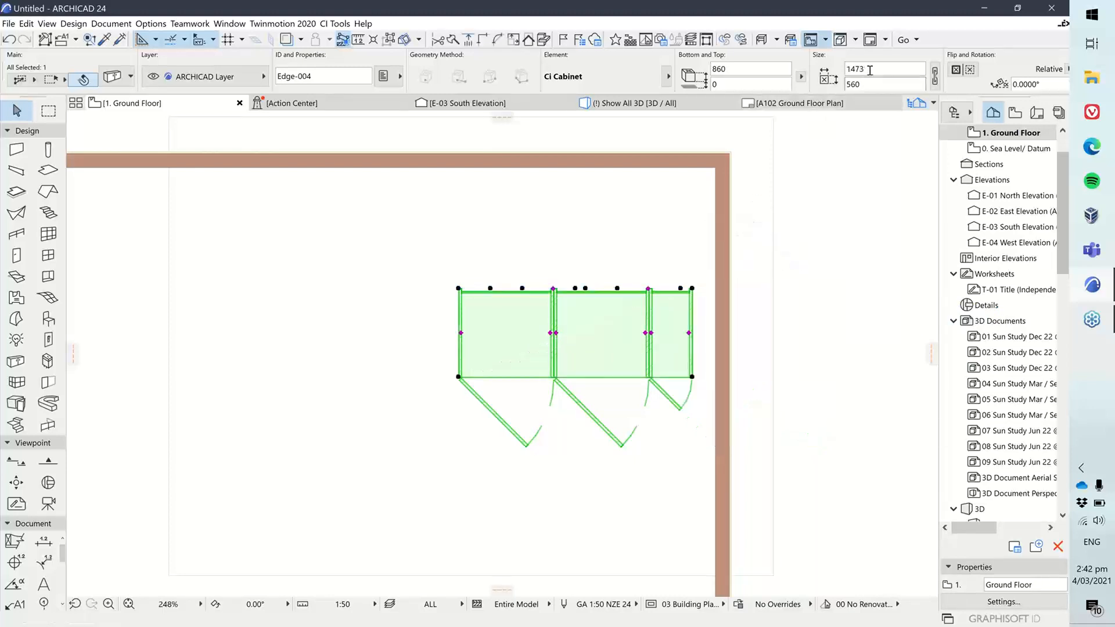
- Set the selected cabinet's width to exactly 1000 mm
left_click(845, 69)
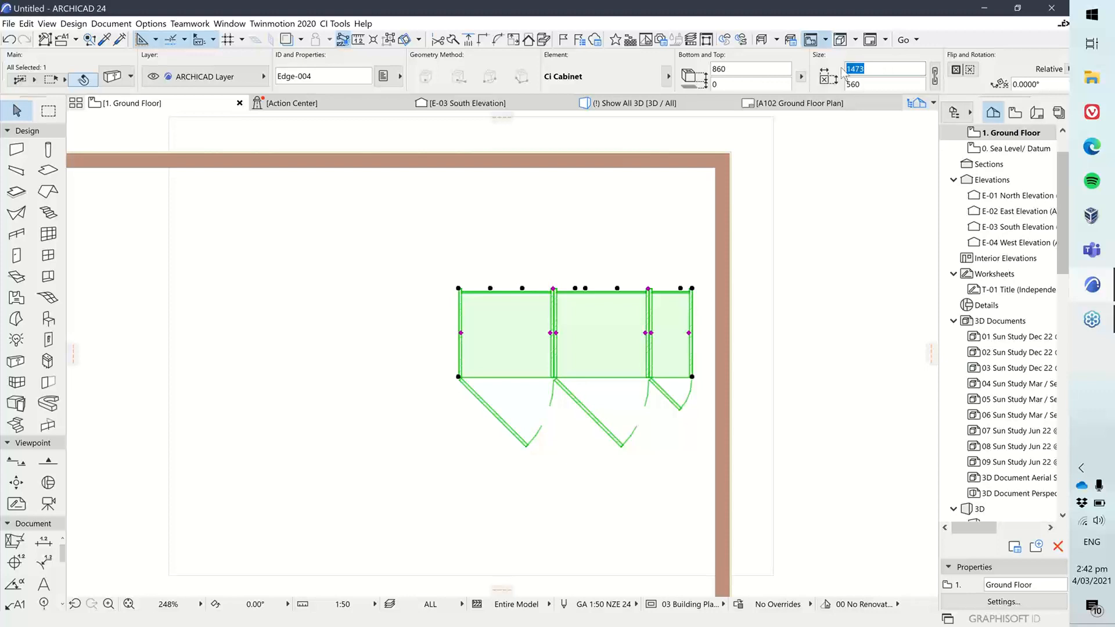
type("1000")
left_click(763, 73)
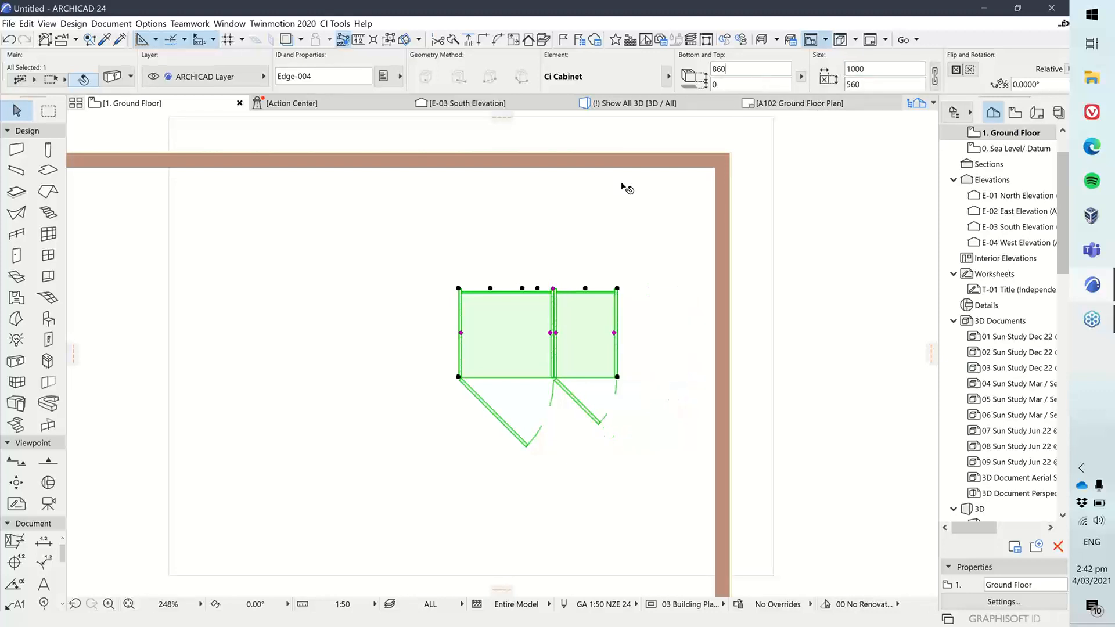
- Try offsetting the narrower module's carcass side away from the middle partition, and undo the stretch
middle_click_drag(584, 297, 627, 272)
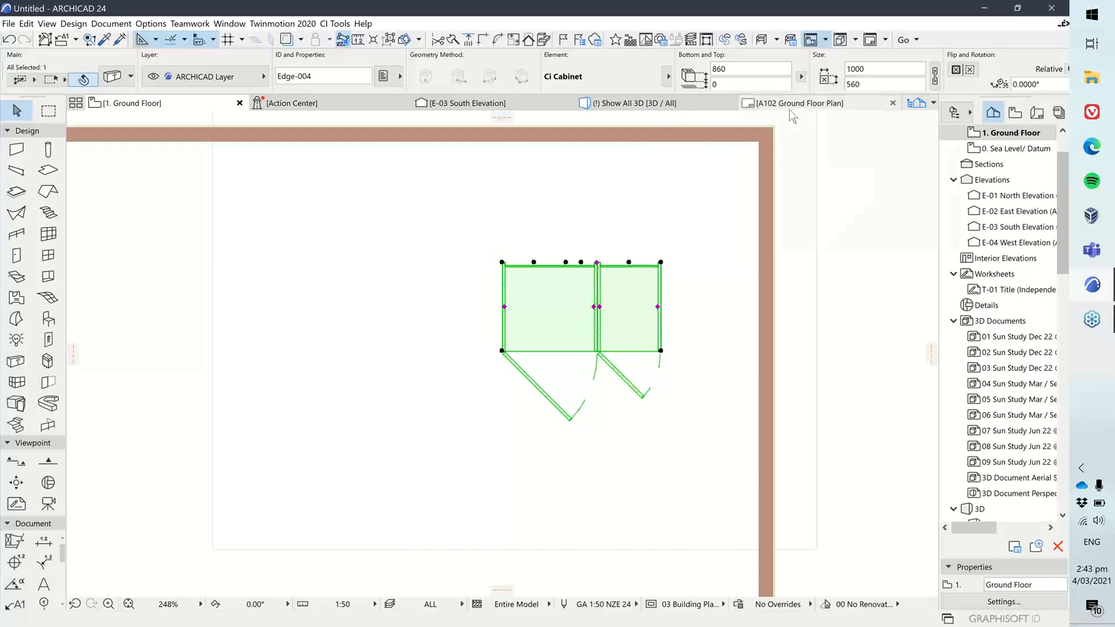
mouse_move(789, 109)
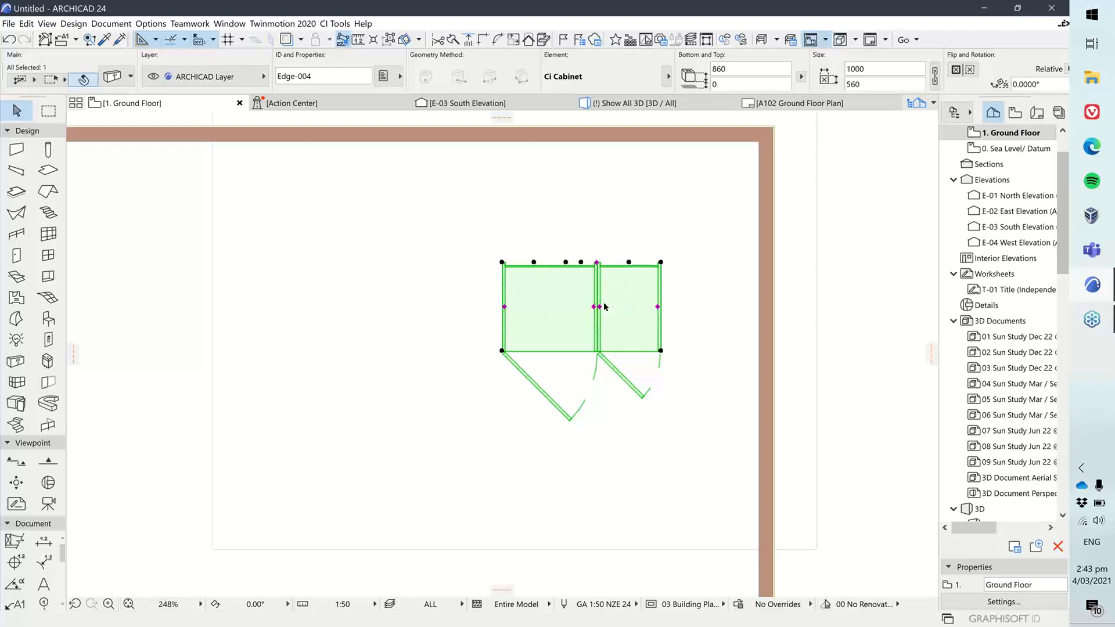
scroll(604, 306, "up", 3)
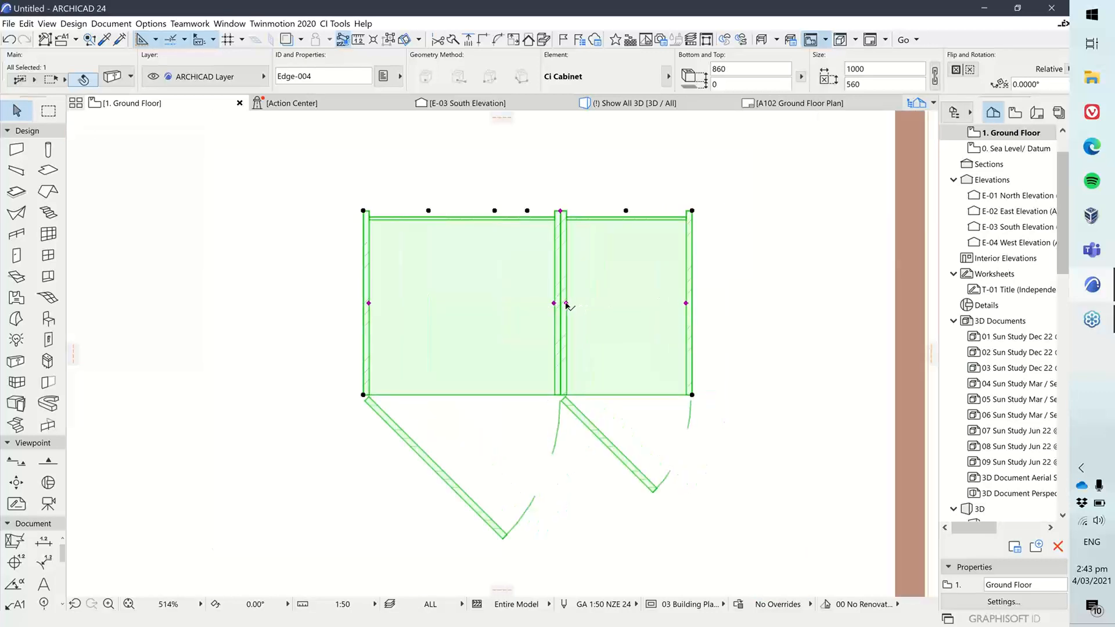
left_click(566, 303)
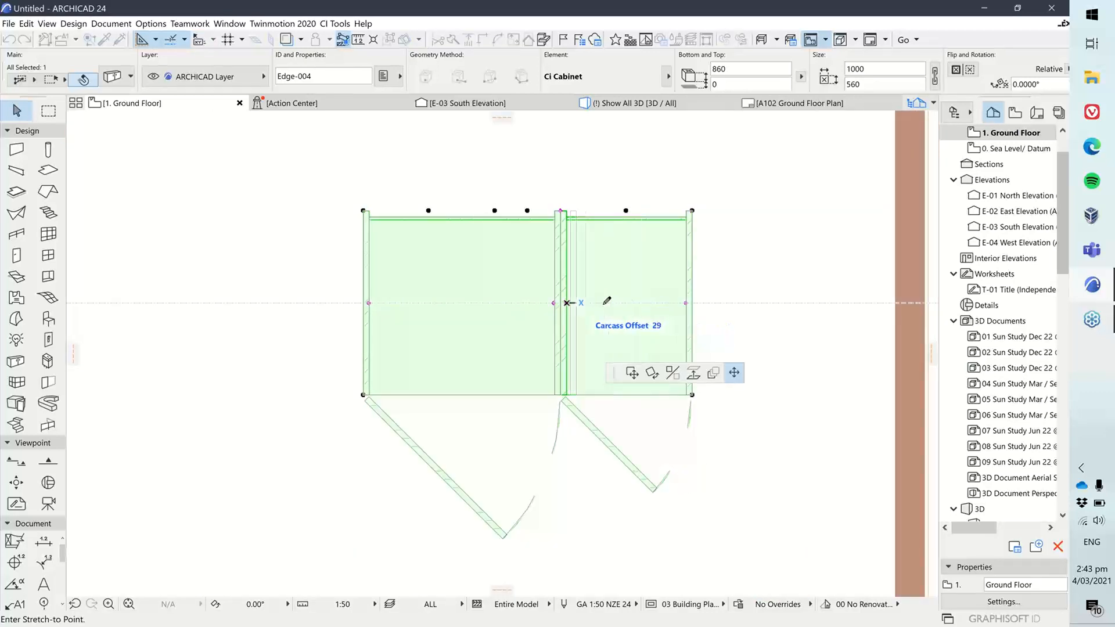
left_click(628, 303)
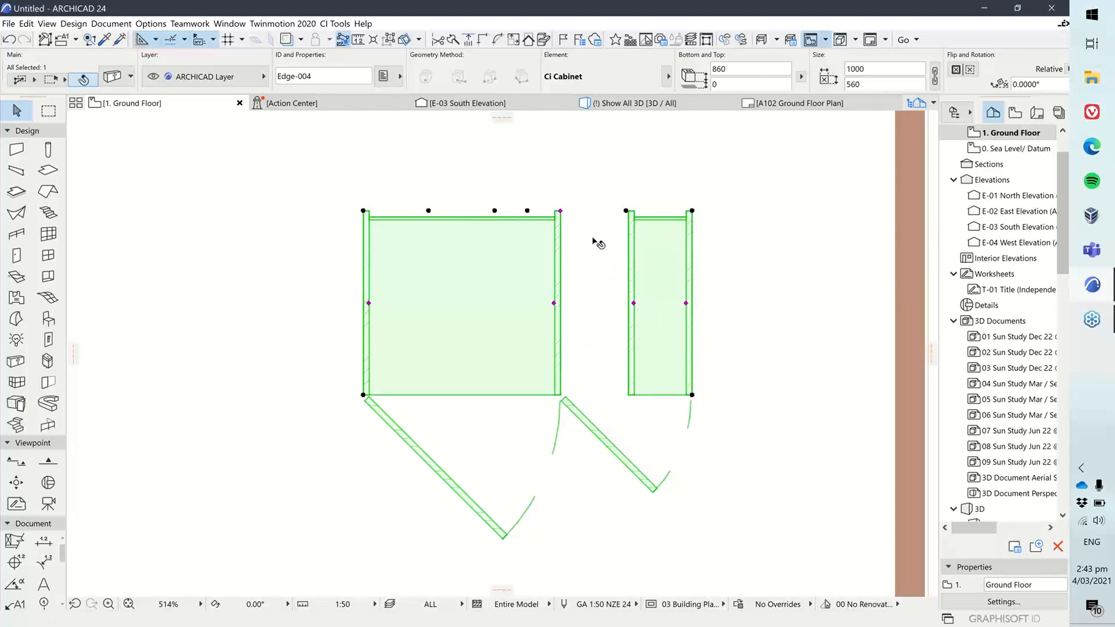
left_click(9, 40)
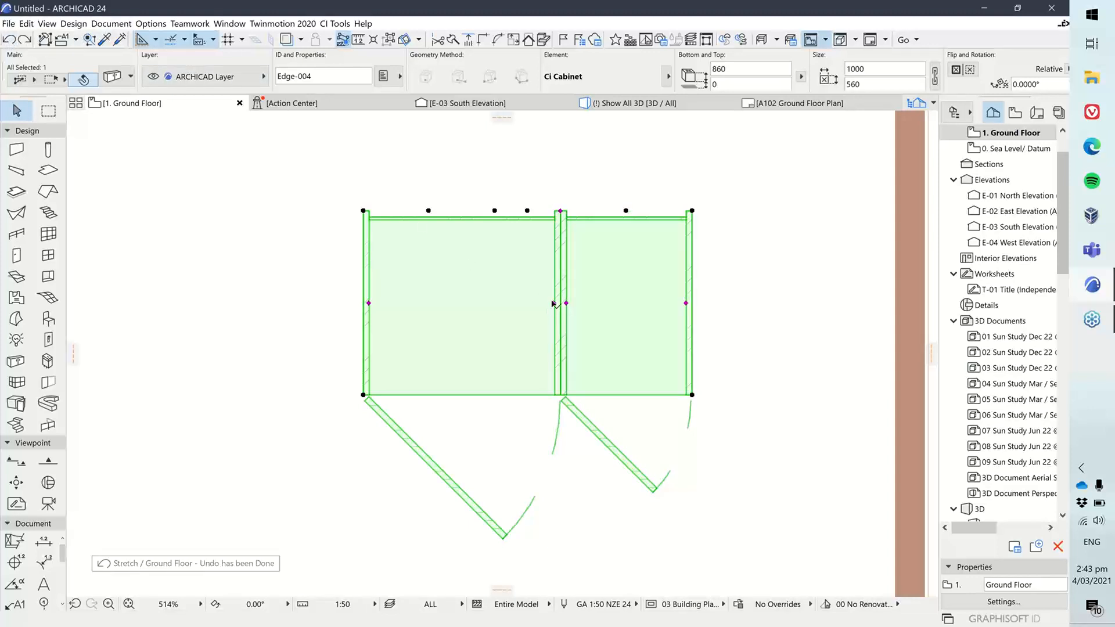
- Try offsetting the wider module's carcass side away from the middle partition, and undo the stretch
left_click(552, 303)
left_click(498, 294)
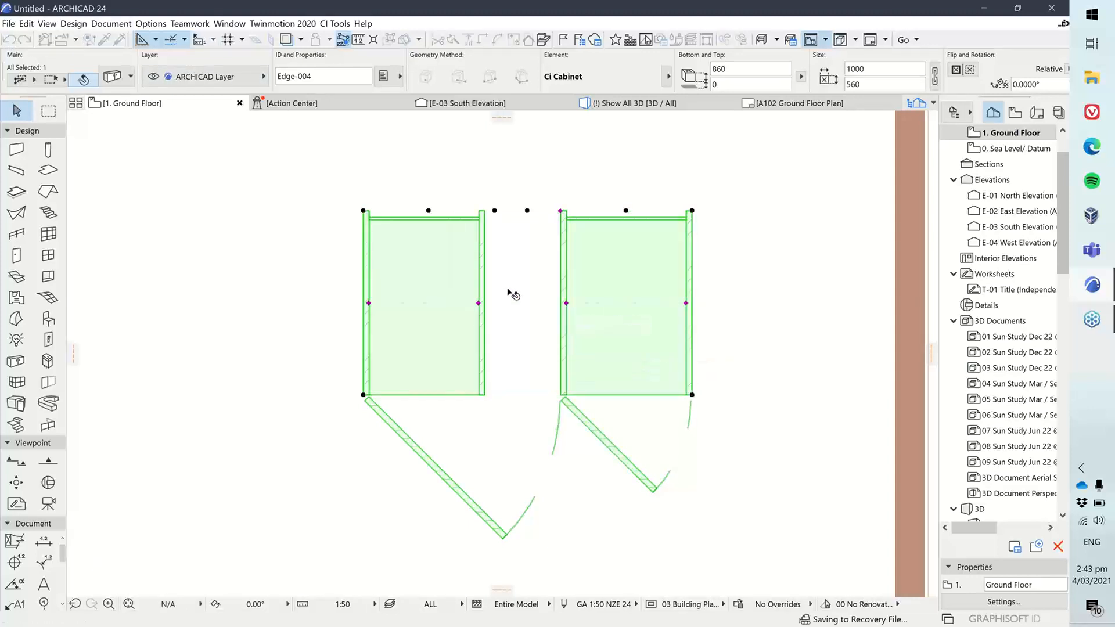
left_click(9, 40)
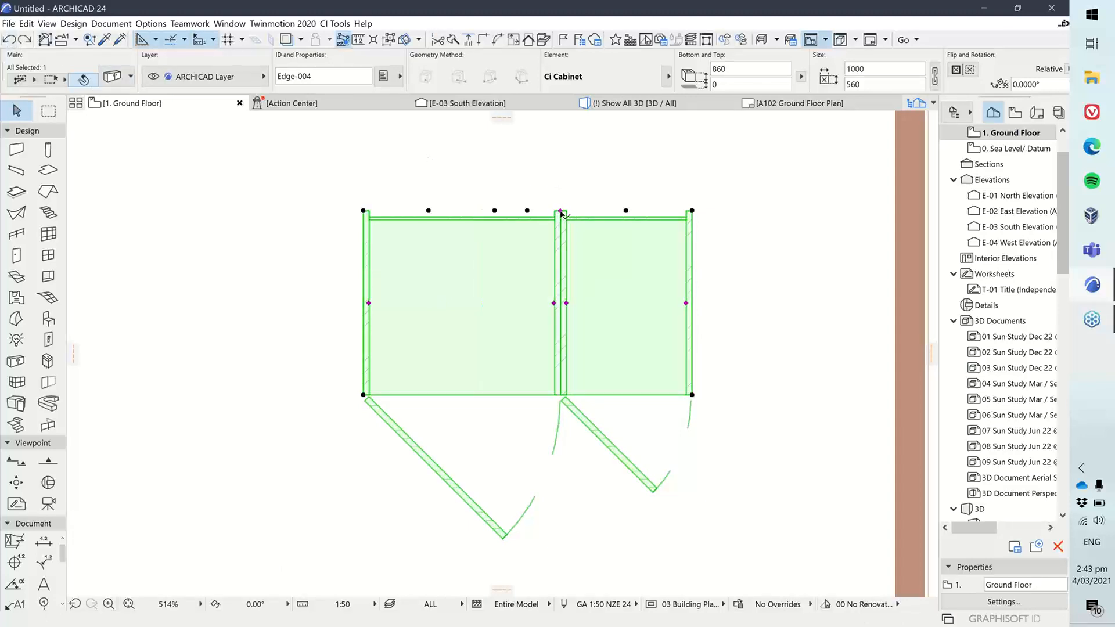
- Slide the partition between the two modules close to the cabinet's right end and back past the middle toward the left end
left_click(561, 212)
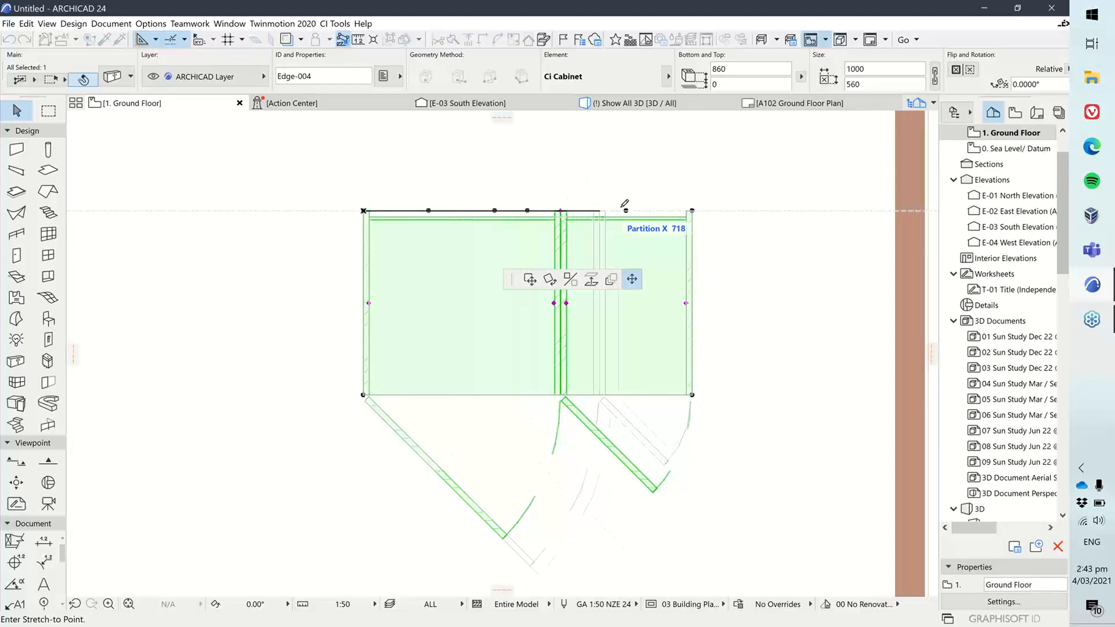
left_click(665, 210)
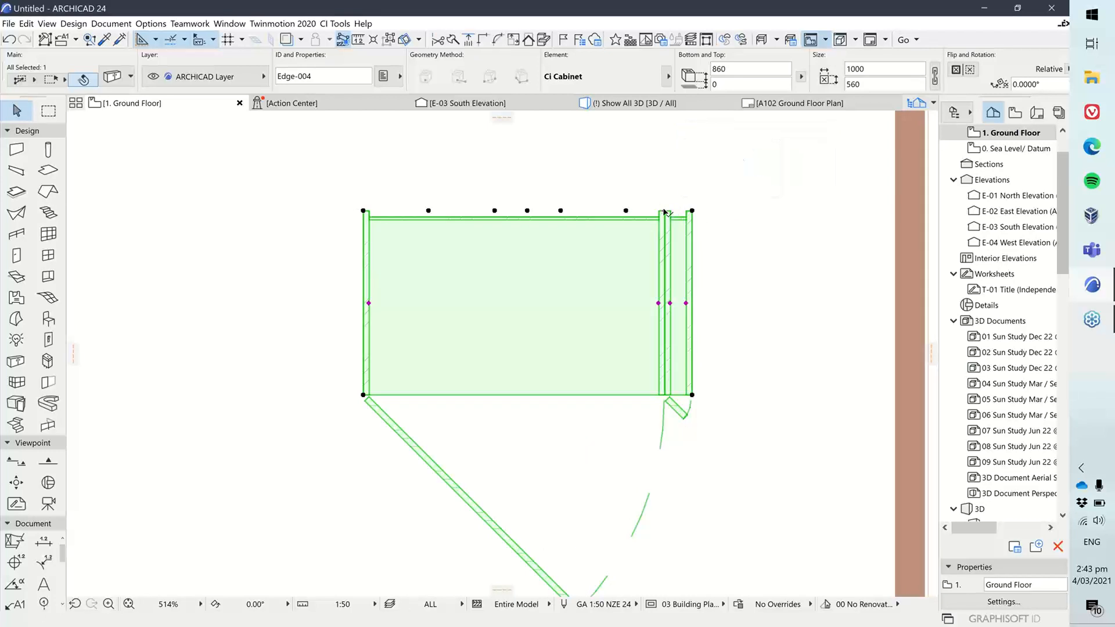
left_click(622, 209)
left_click(498, 197)
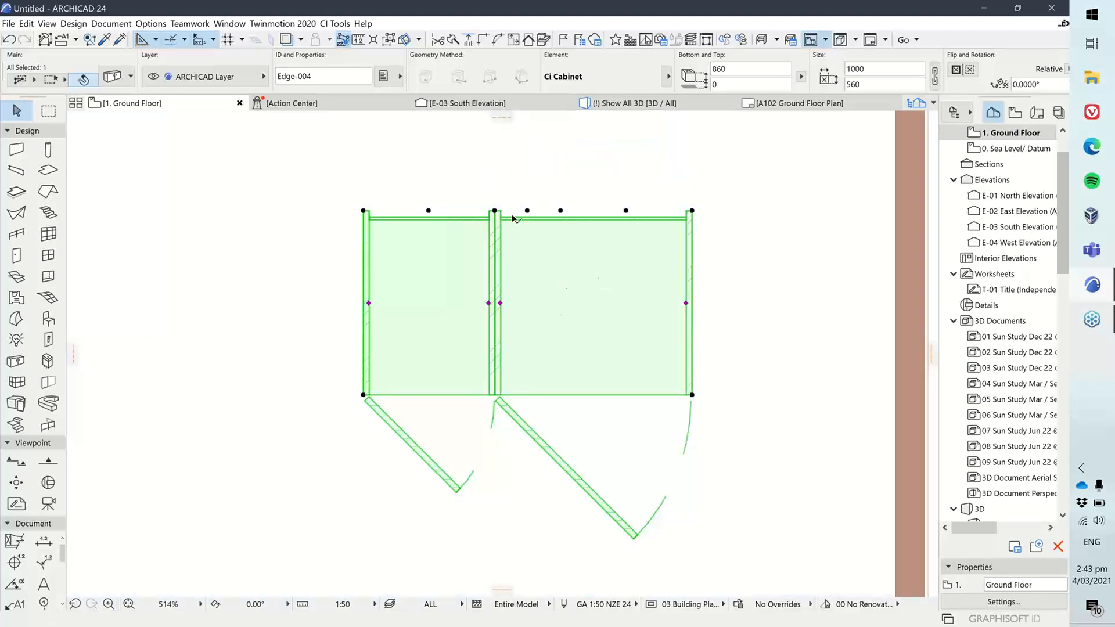
- Move the middle partition to a Partition X value of 600 mm
left_click(494, 212)
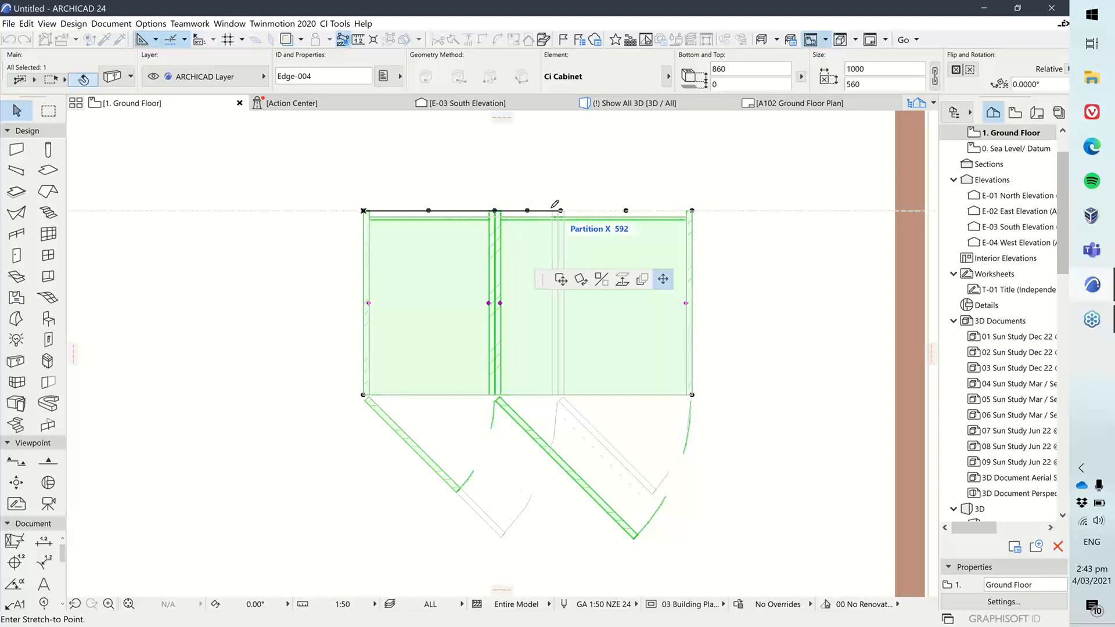
key("Tab")
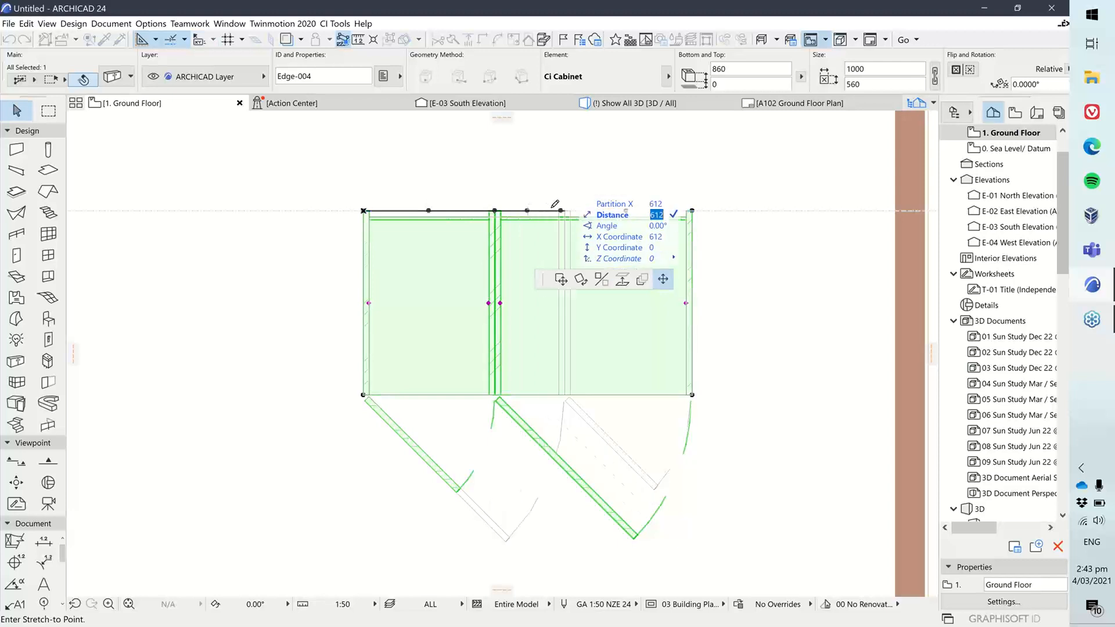
left_click(660, 208)
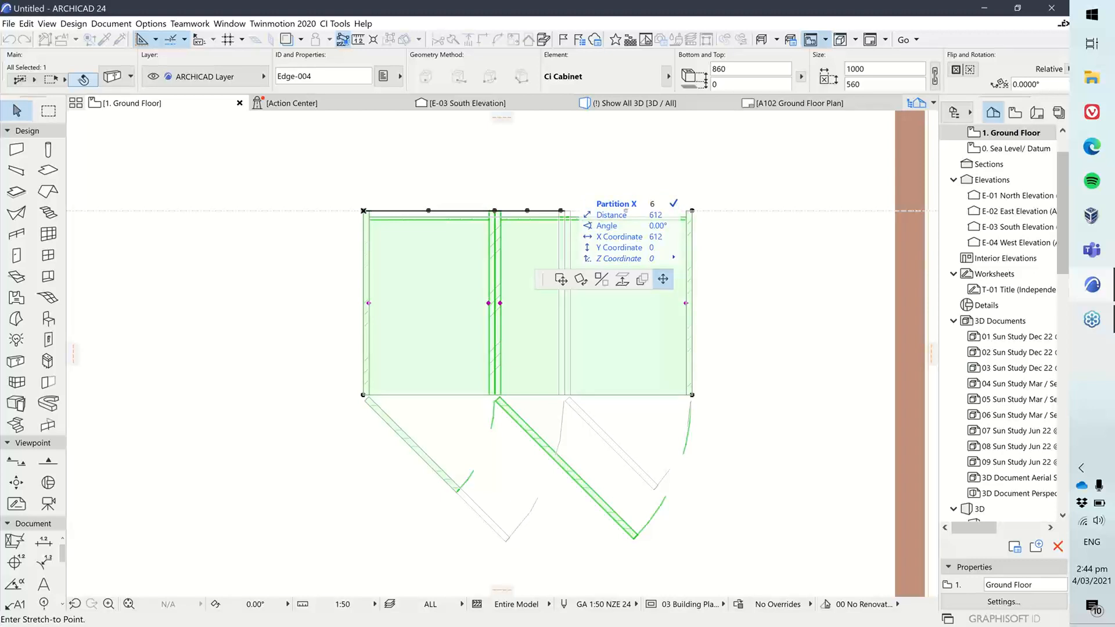
type("600")
left_click(674, 203)
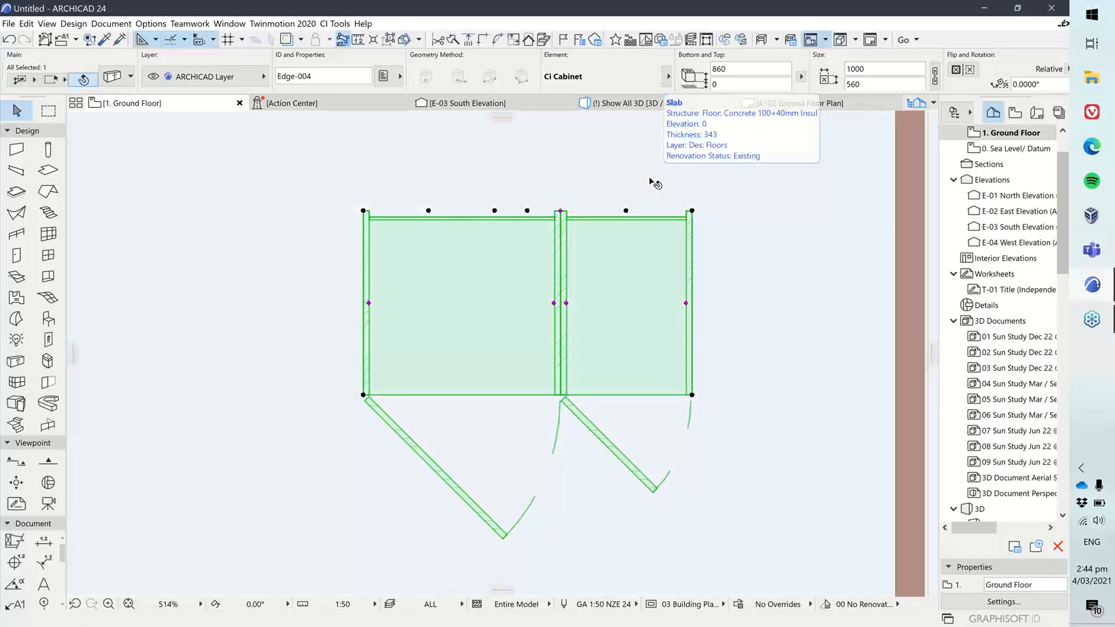
- Show the cabinet in the 3D view and delete the concrete floor slab beneath it
scroll(643, 241, "down", 1)
scroll(643, 242, "down", 2)
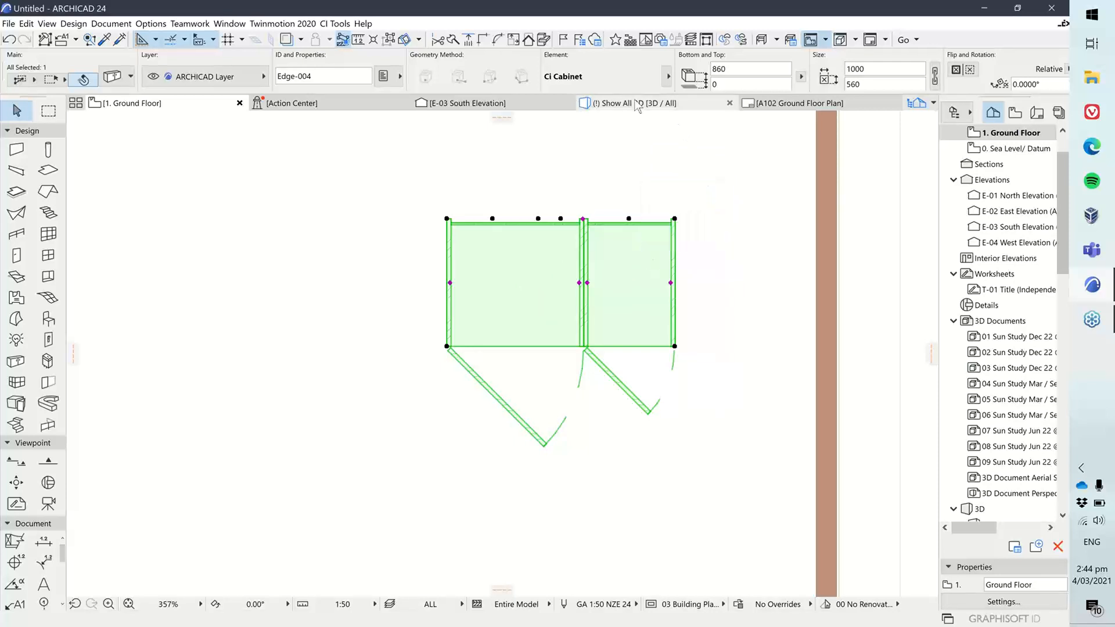
left_click(654, 107)
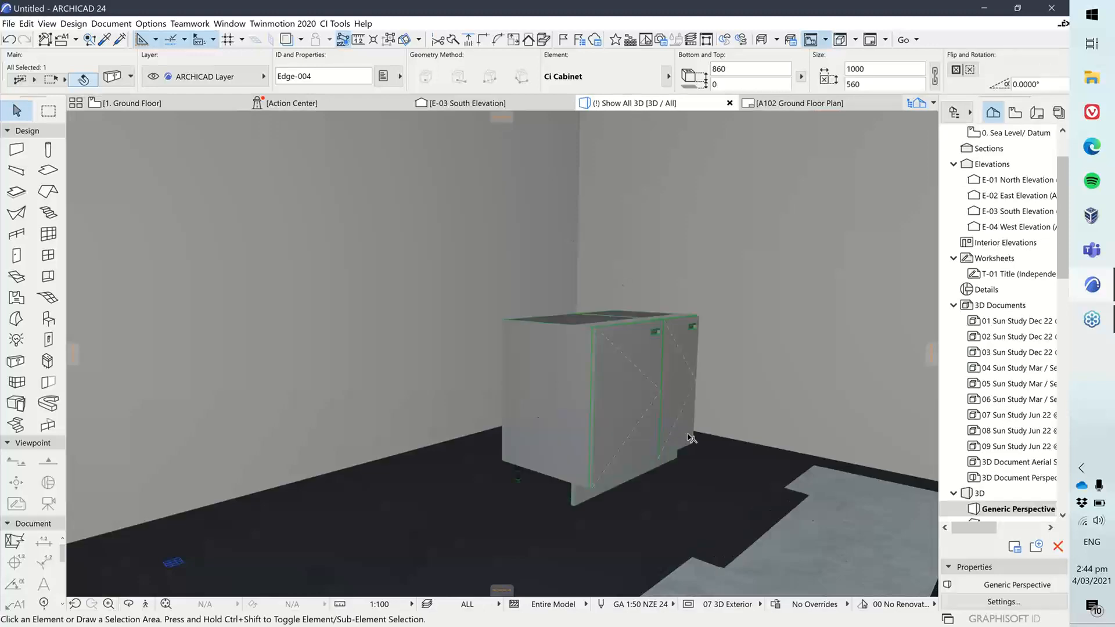
middle_click_drag(687, 405, 371, 559, "shift")
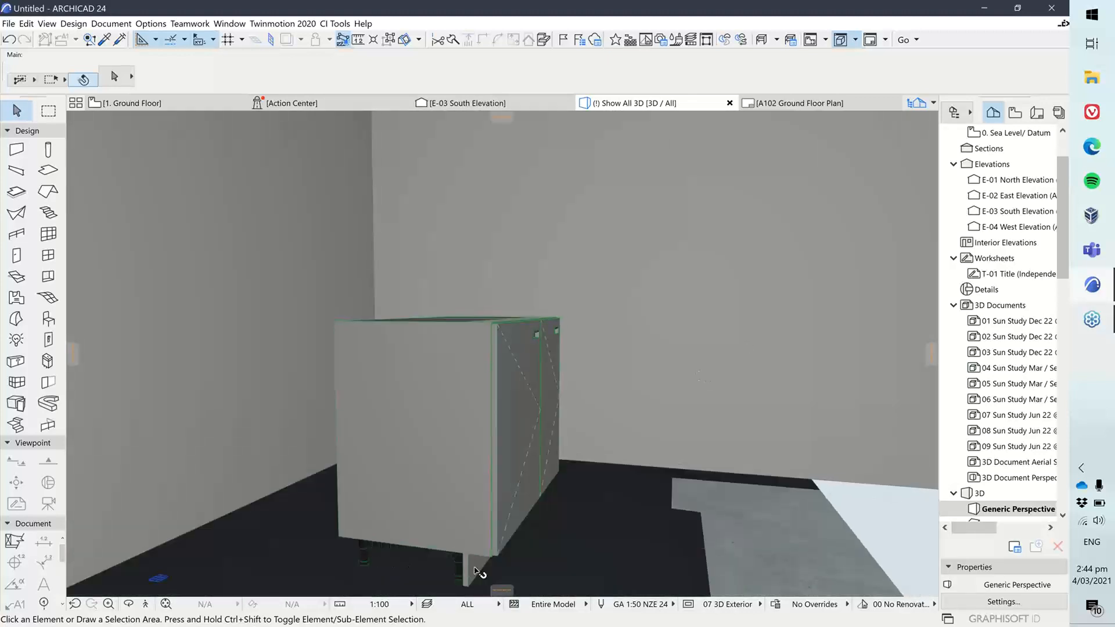
middle_click_drag(476, 572, 528, 539, "shift")
left_click(750, 545)
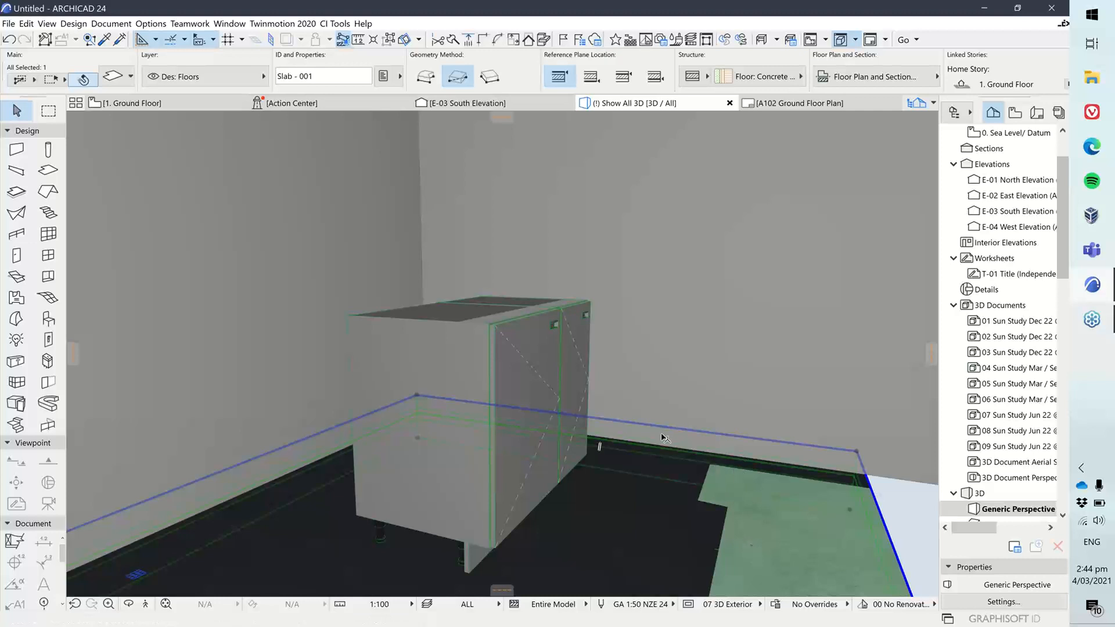
key("Delete")
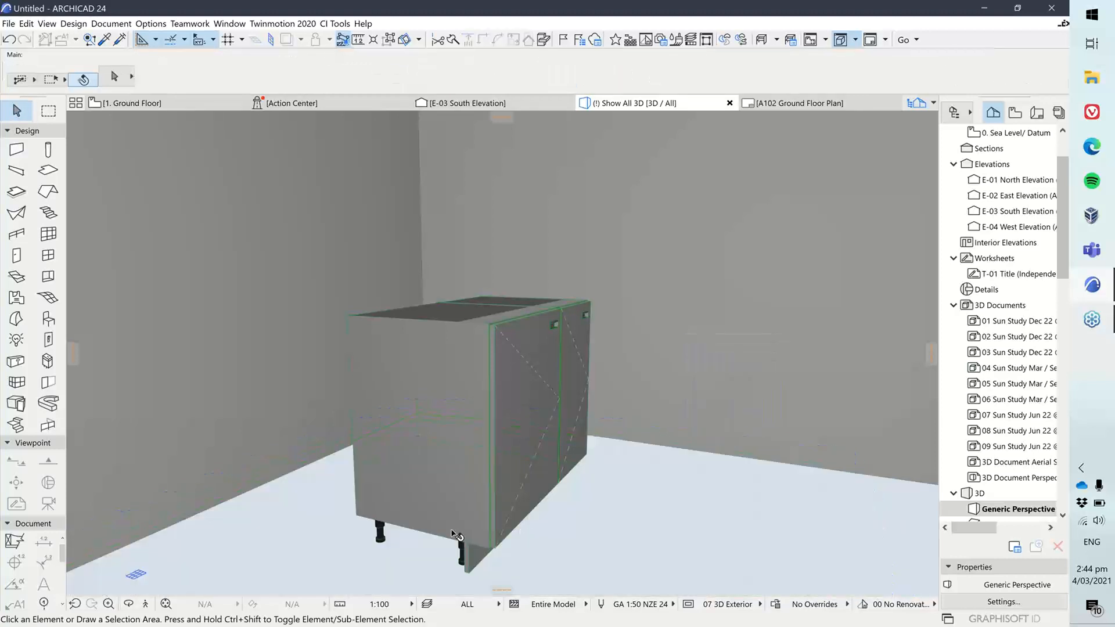
- Examine the cabinet's adjustable legs, plinth and door fronts from the side and the front in 3D
middle_click_drag(457, 532, 355, 562, "shift")
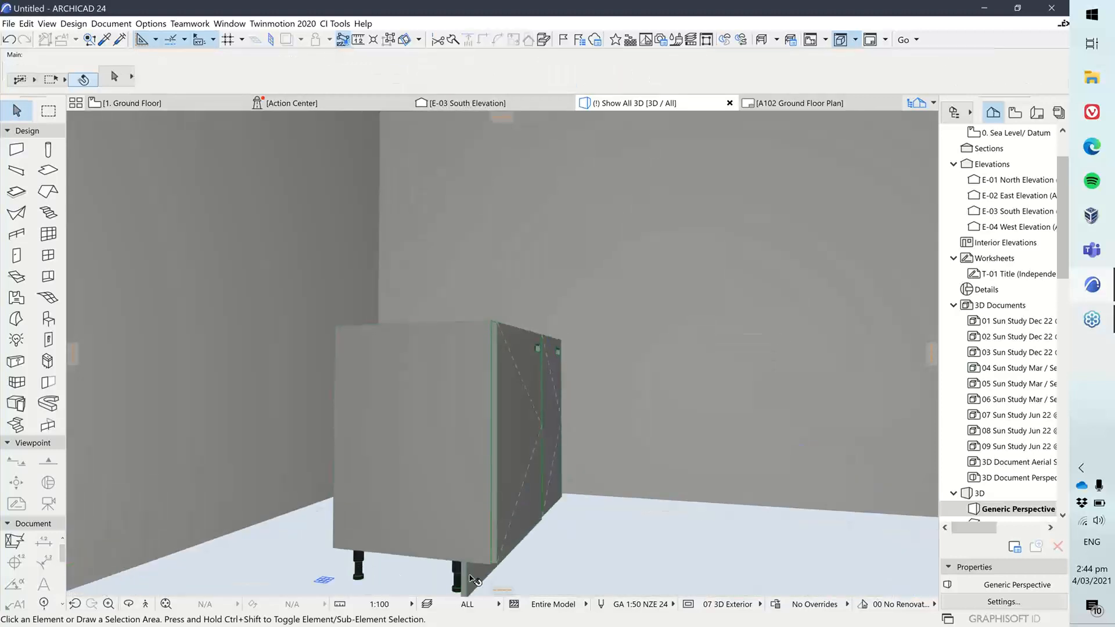
middle_click_drag(512, 503, 326, 527, "shift")
left_click(530, 451)
middle_click_drag(530, 451, 500, 461, "shift")
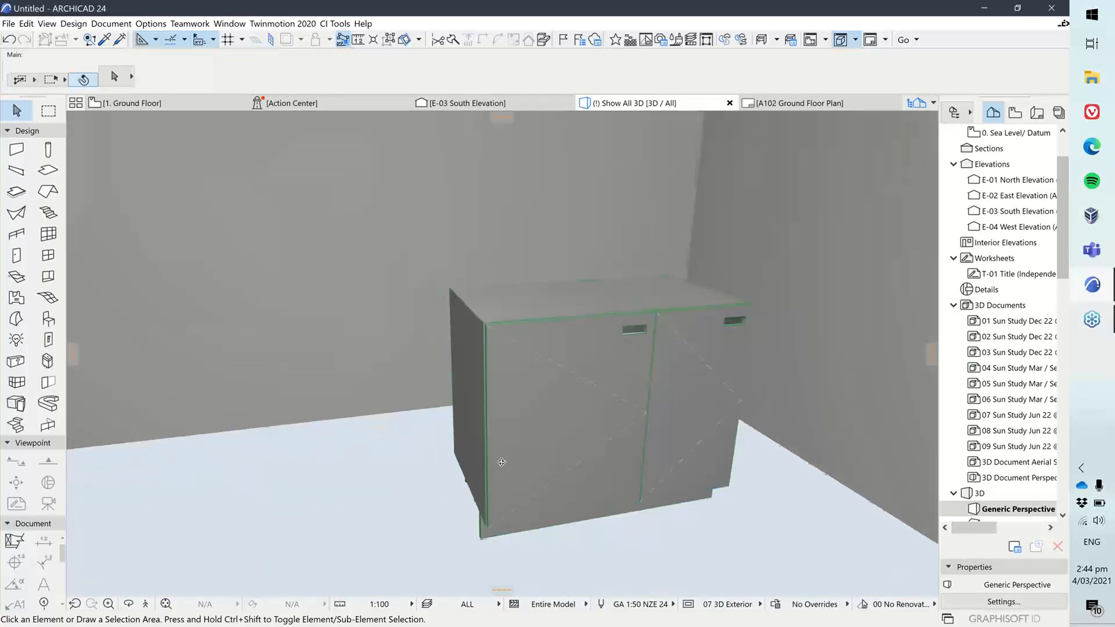
left_click(574, 432)
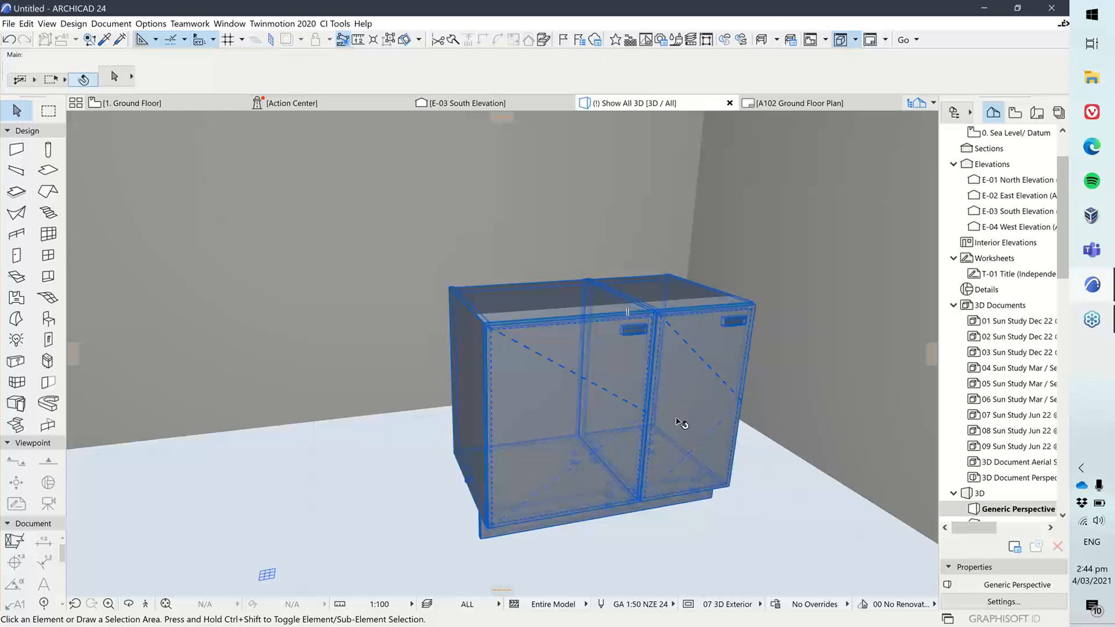
mouse_move(677, 419)
left_click(764, 497)
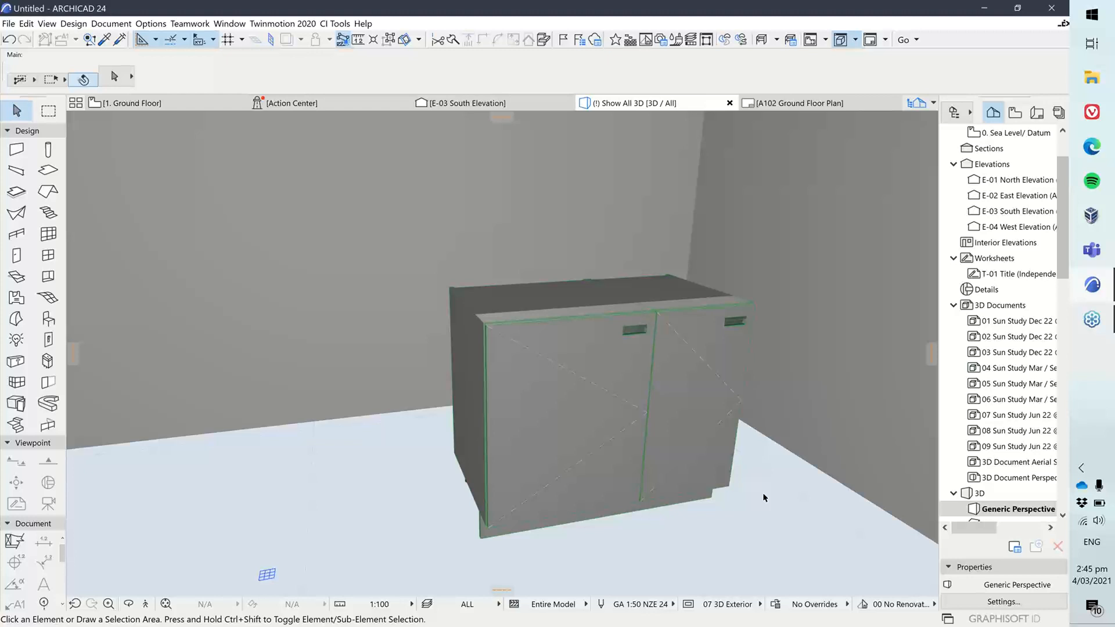
- Select the cabinet in 3D and open the Grids & Editing page of its settings
left_click(697, 444)
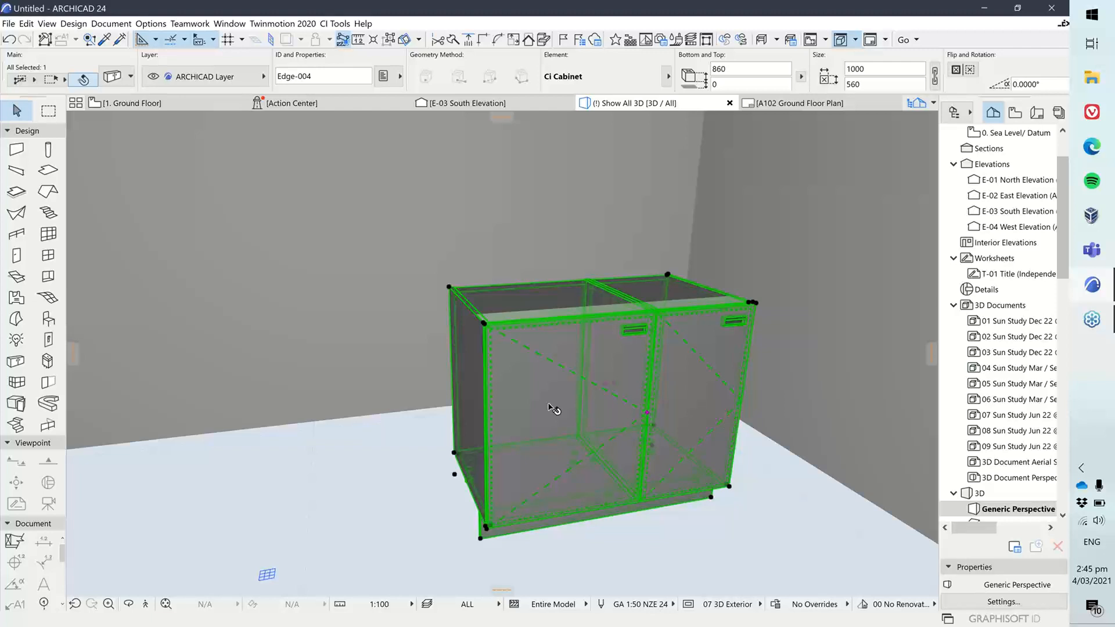
middle_click_drag(706, 440, 673, 439, "shift")
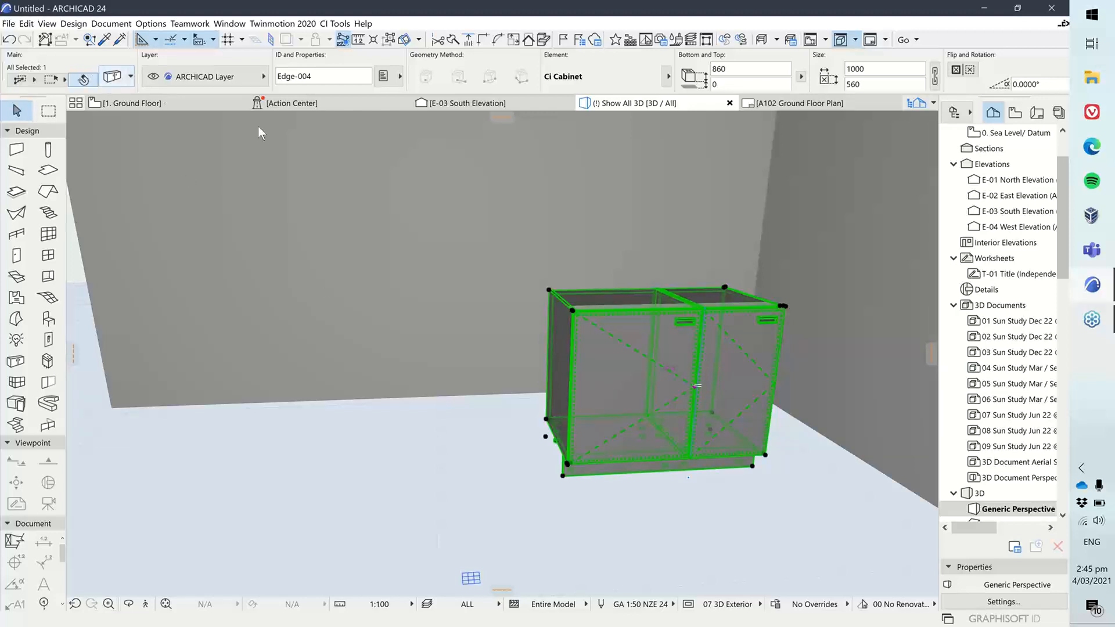
key("ctrl+t")
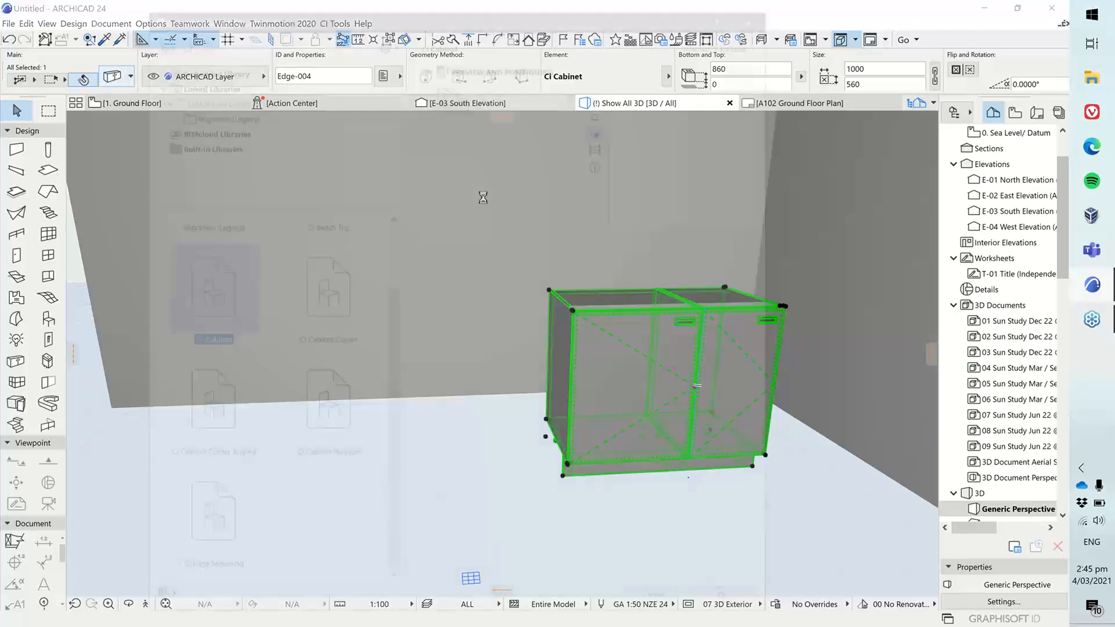
left_click(605, 290)
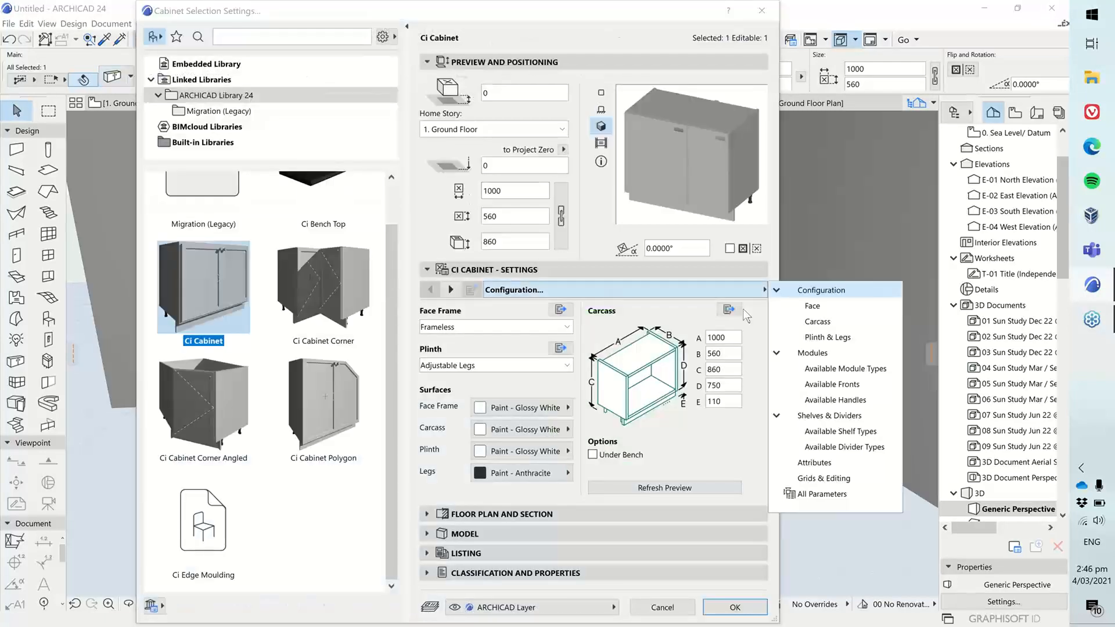
left_click(812, 480)
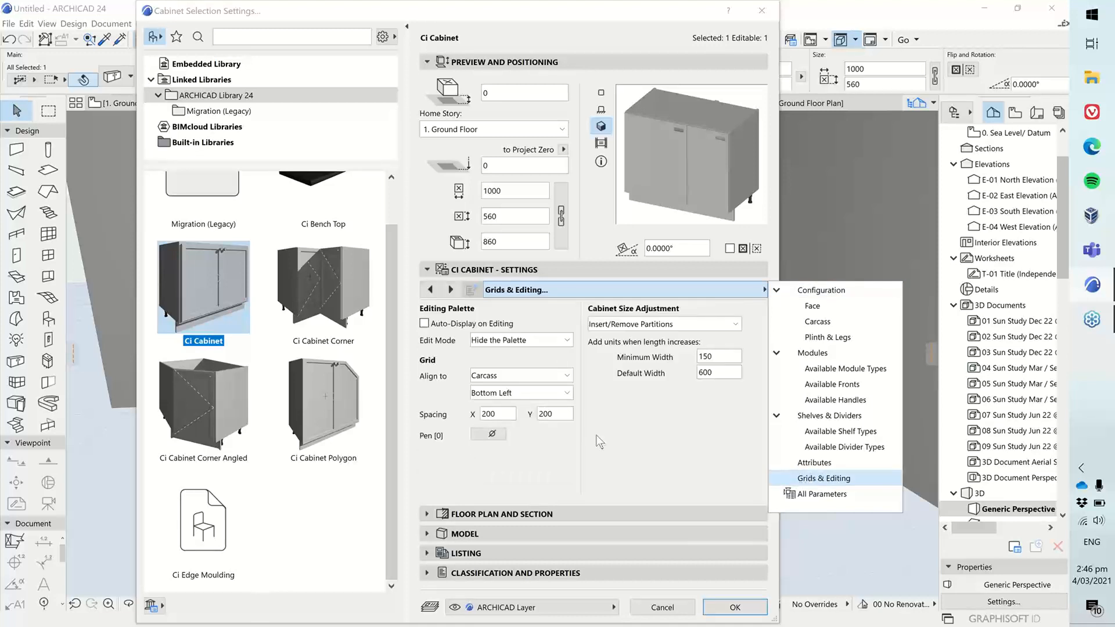
- Set the cabinet's Edit Mode to Partitions and its grid alignment to None, and apply the settings
left_click(496, 340)
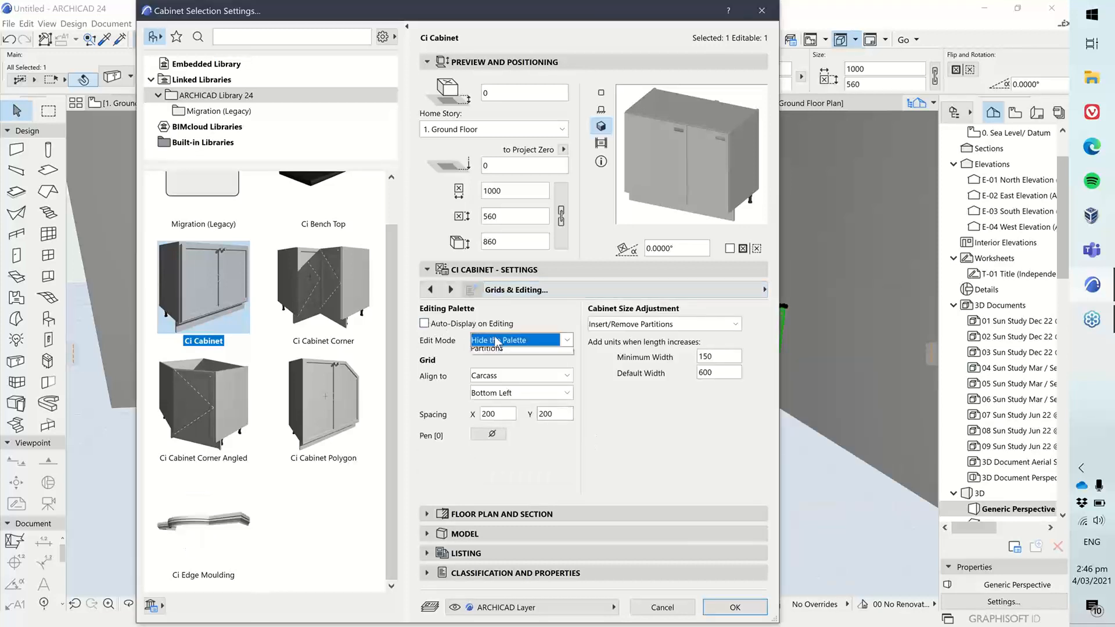
left_click(495, 367)
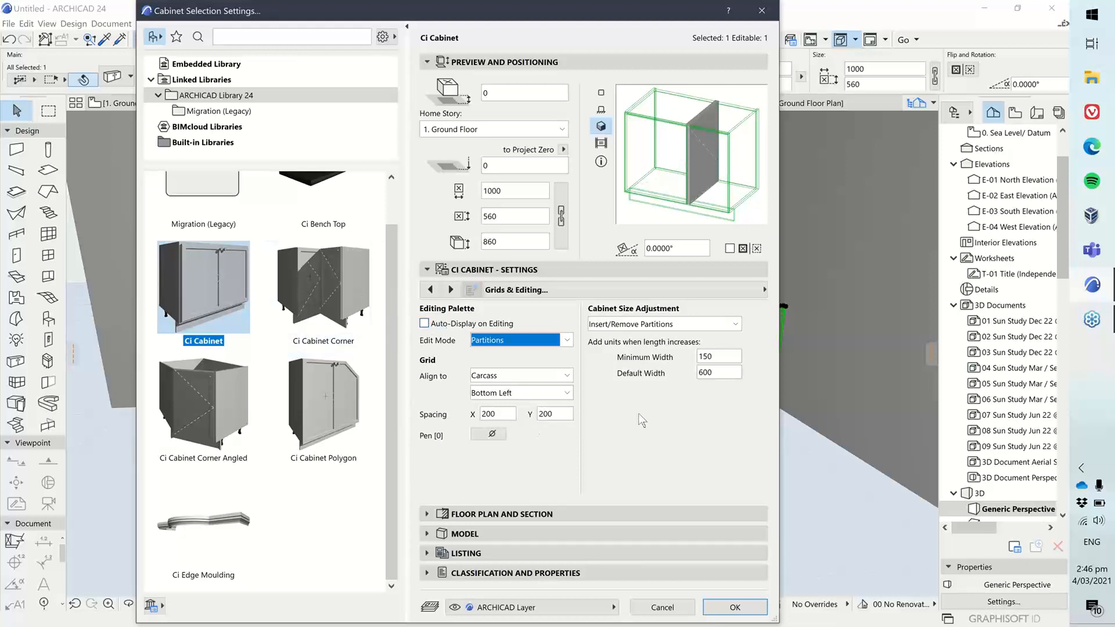
left_click(558, 376)
left_click(500, 390)
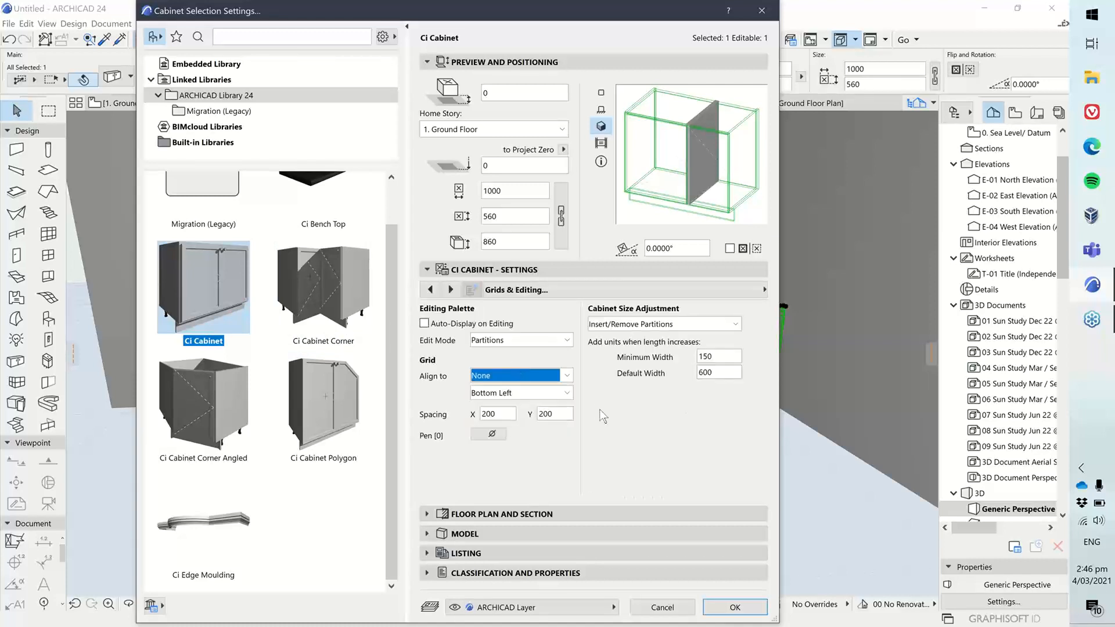
left_click(734, 607)
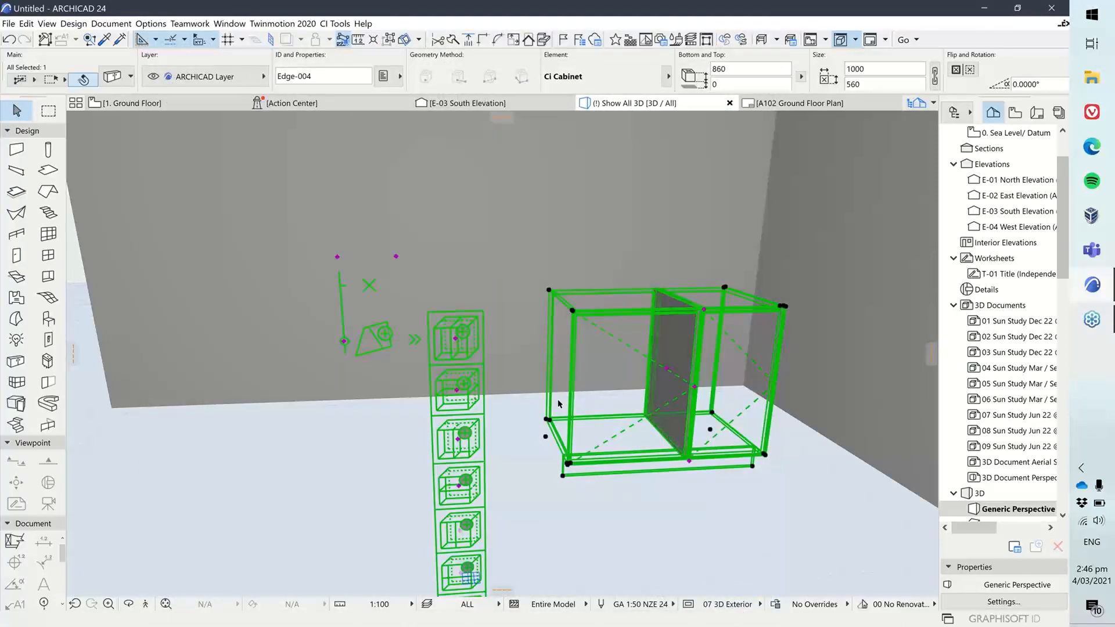
- Examine the cabinet's 3D editing palette and its column of partition and divider types beside the wireframe cabinet
mouse_move(543, 402)
middle_mouse_down("shift")
mouse_move(507, 397)
mouse_move(610, 363)
mouse_move(679, 357)
middle_mouse_up("shift")
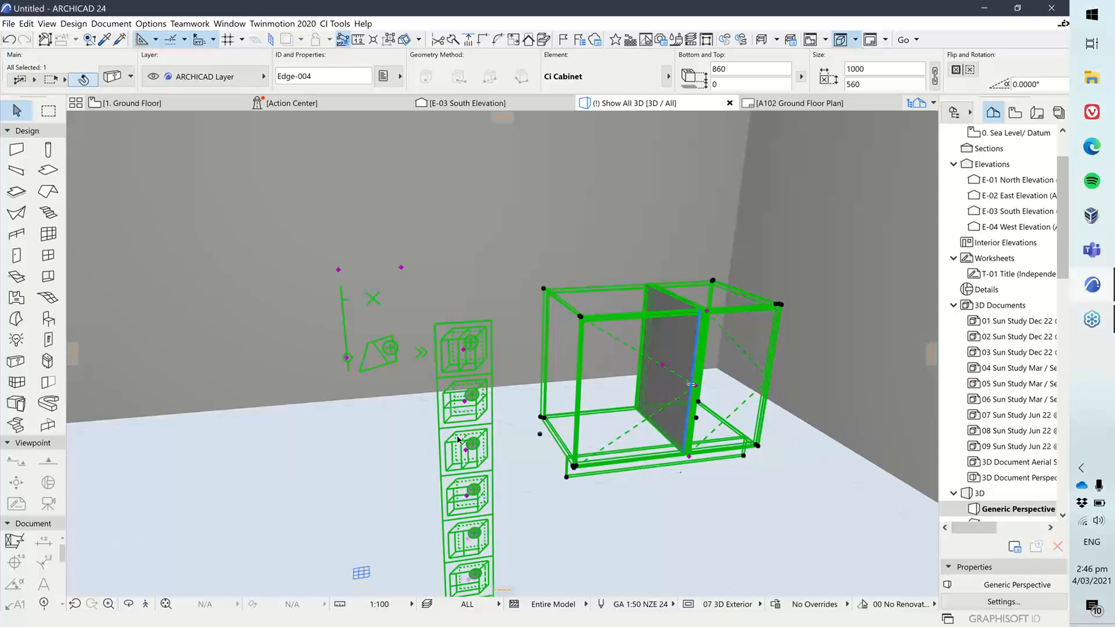
scroll(457, 439, "down", 5)
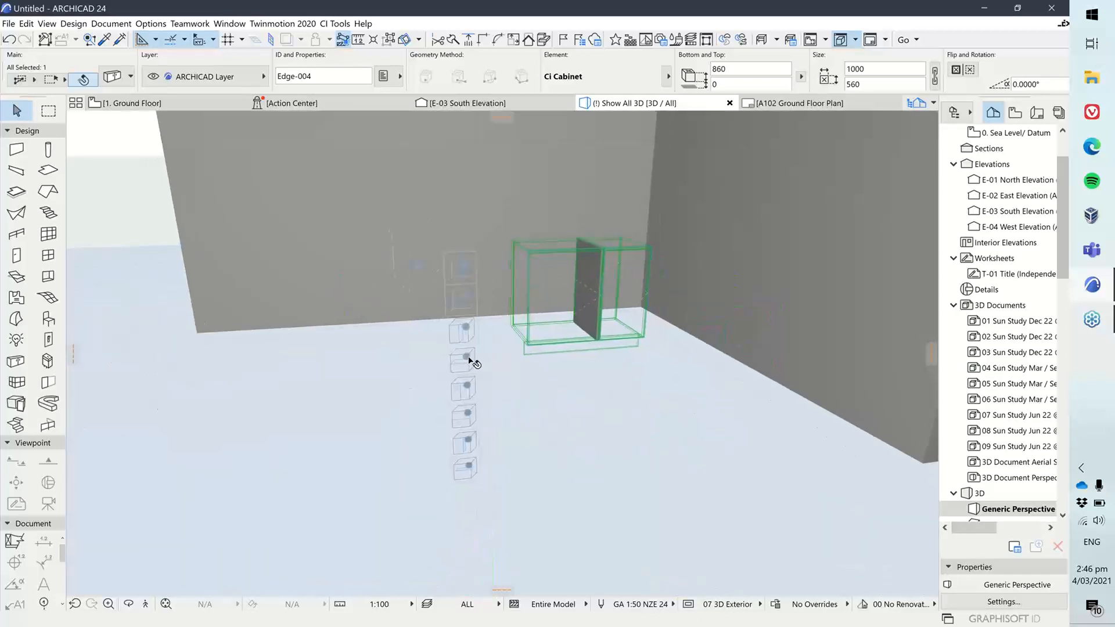
middle_click_drag(420, 354, 470, 377, "shift")
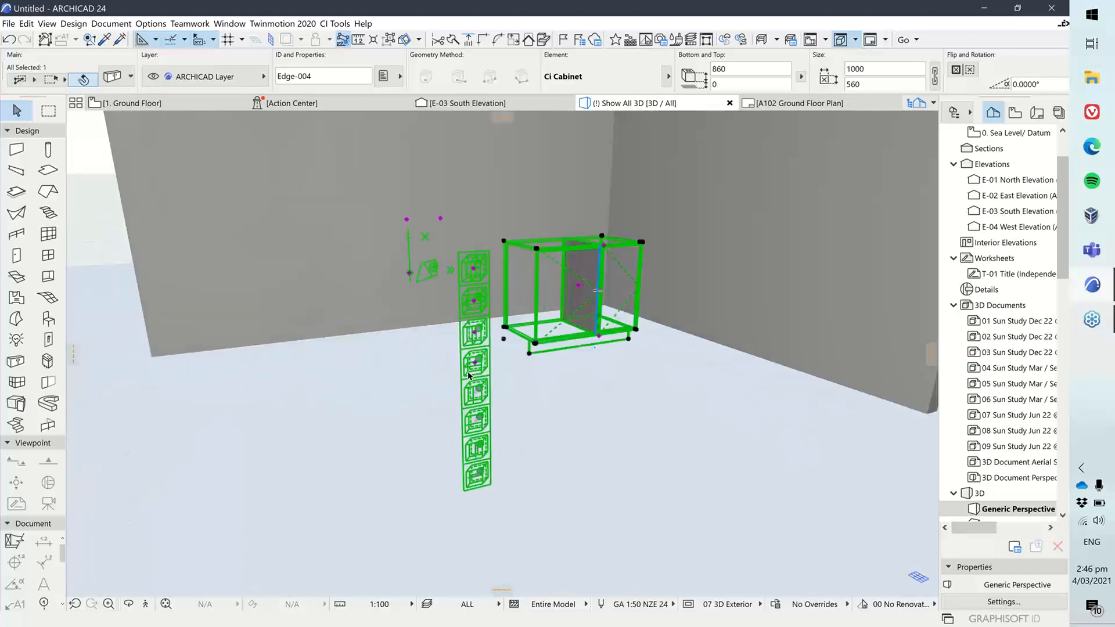
scroll(469, 376, "up", 10)
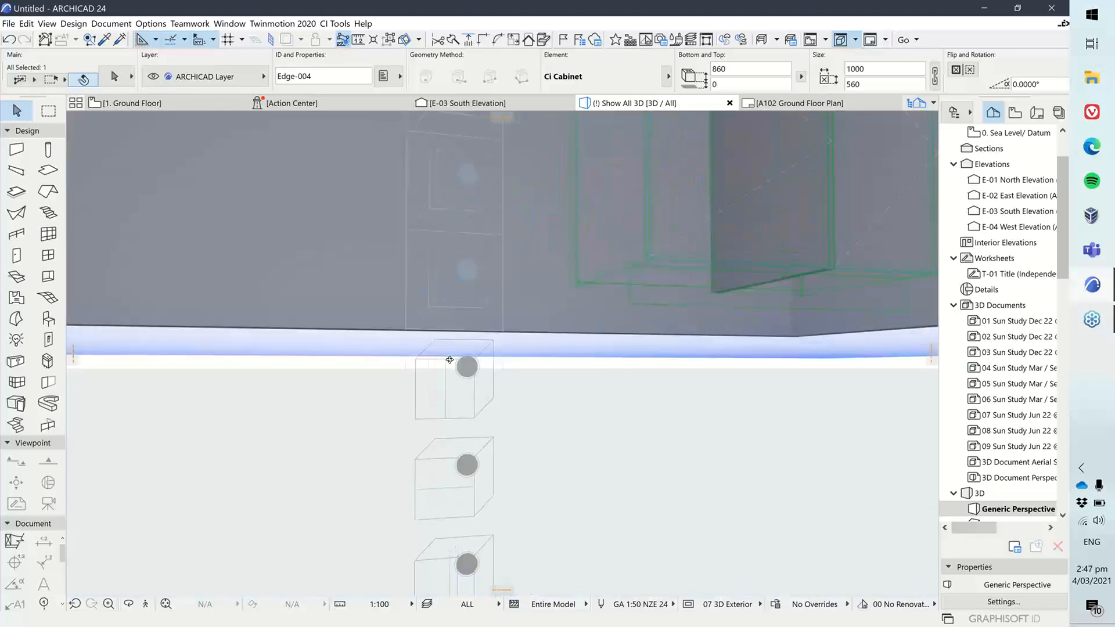
scroll(450, 359, "down", 10)
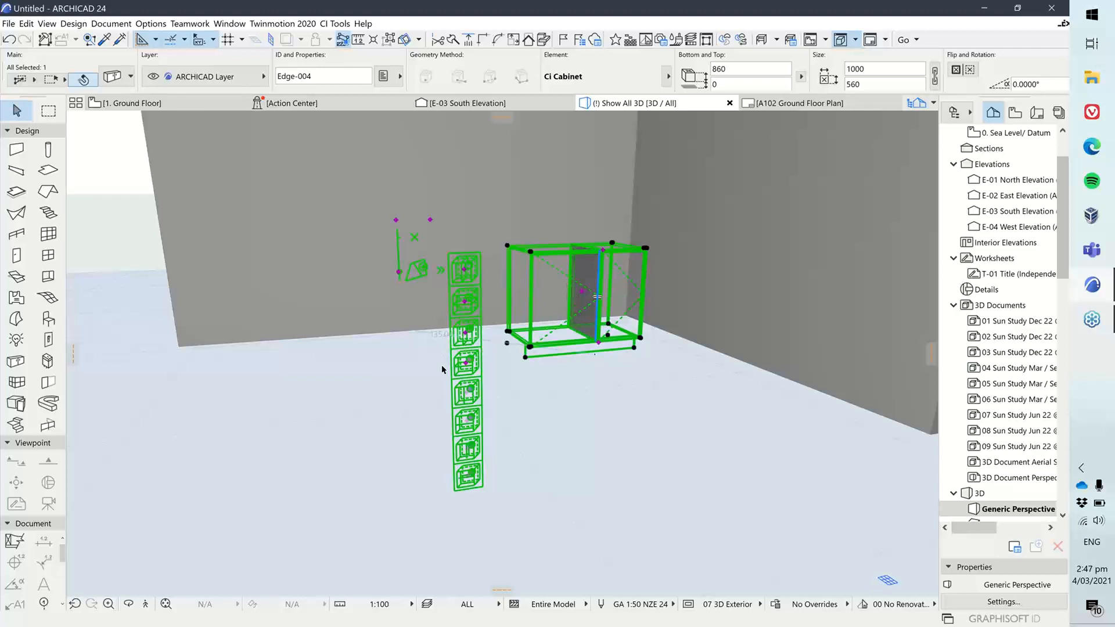
scroll(473, 363, "up", 3)
scroll(476, 342, "up", 5)
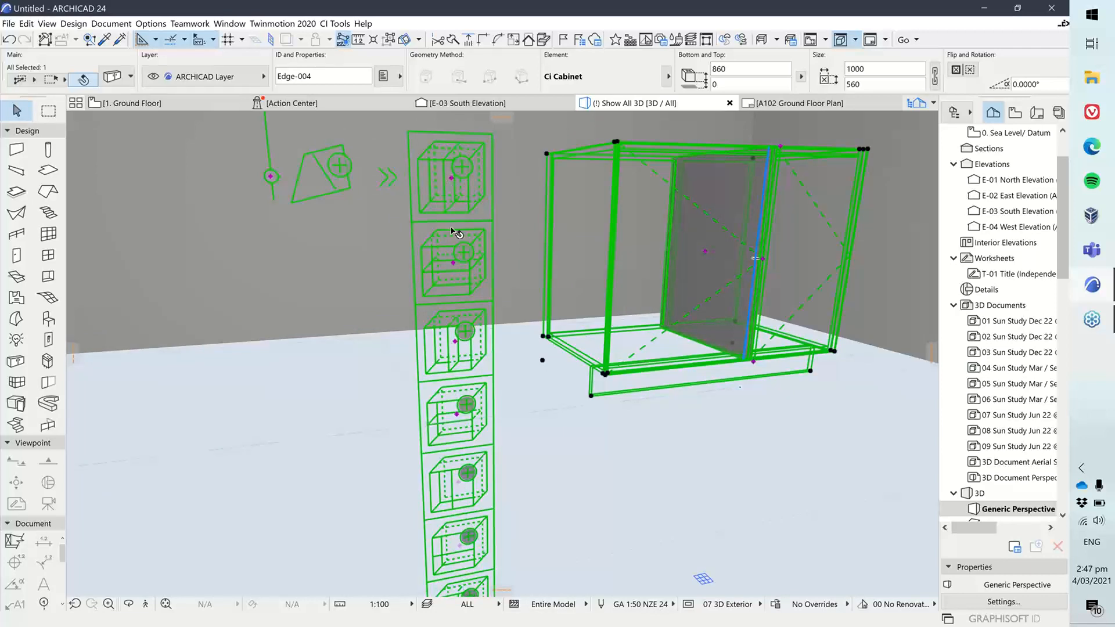
scroll(463, 460, "down", 3)
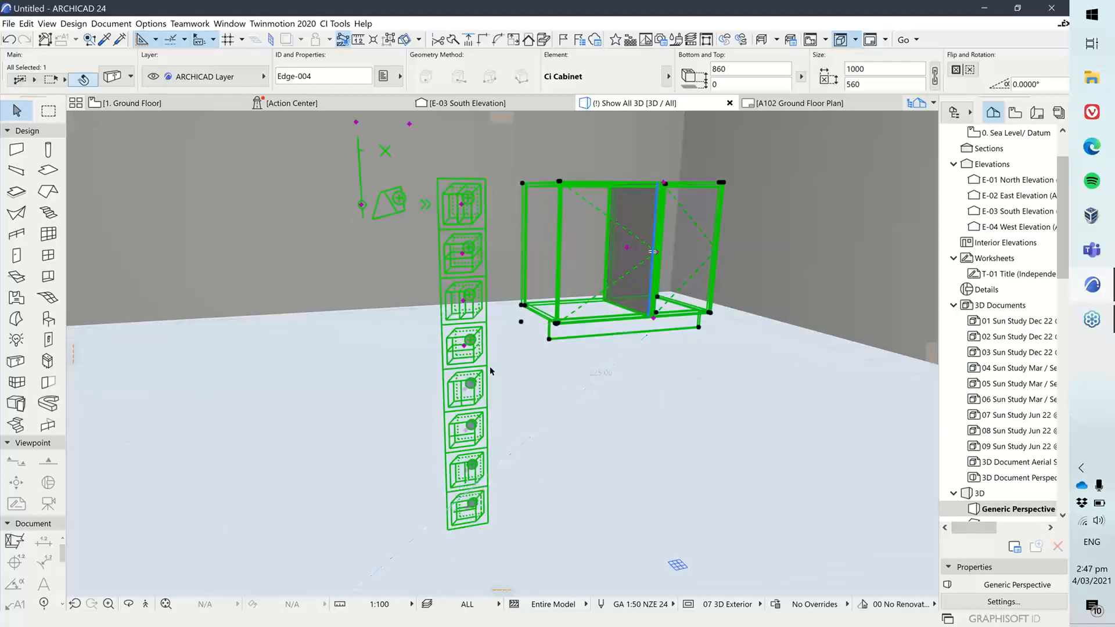
- Insert two horizontal unit partitions from the editing palette into the narrower bay, one near mid-height and one above it
middle_click_drag(593, 271, 513, 294)
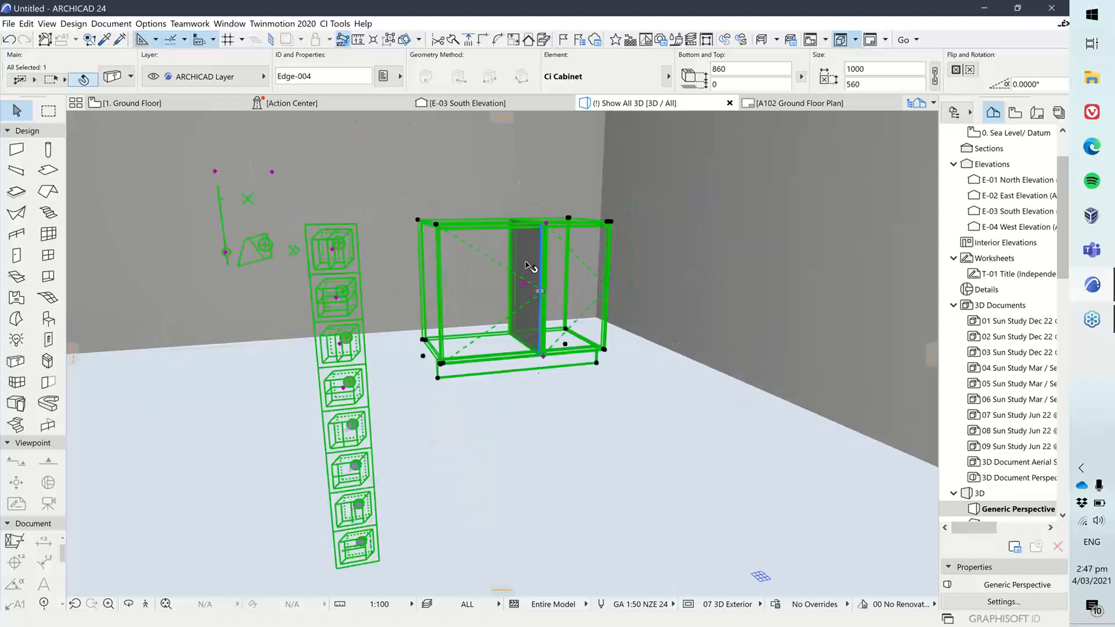
scroll(526, 265, "up", 1)
scroll(529, 267, "up", 1)
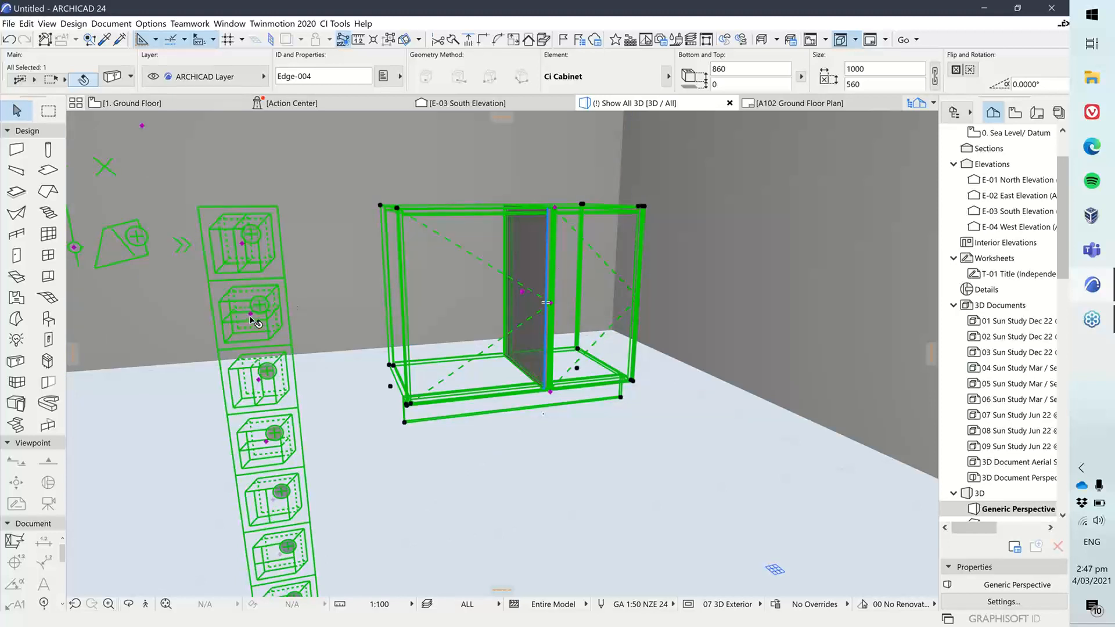
left_click_drag(251, 316, 597, 325)
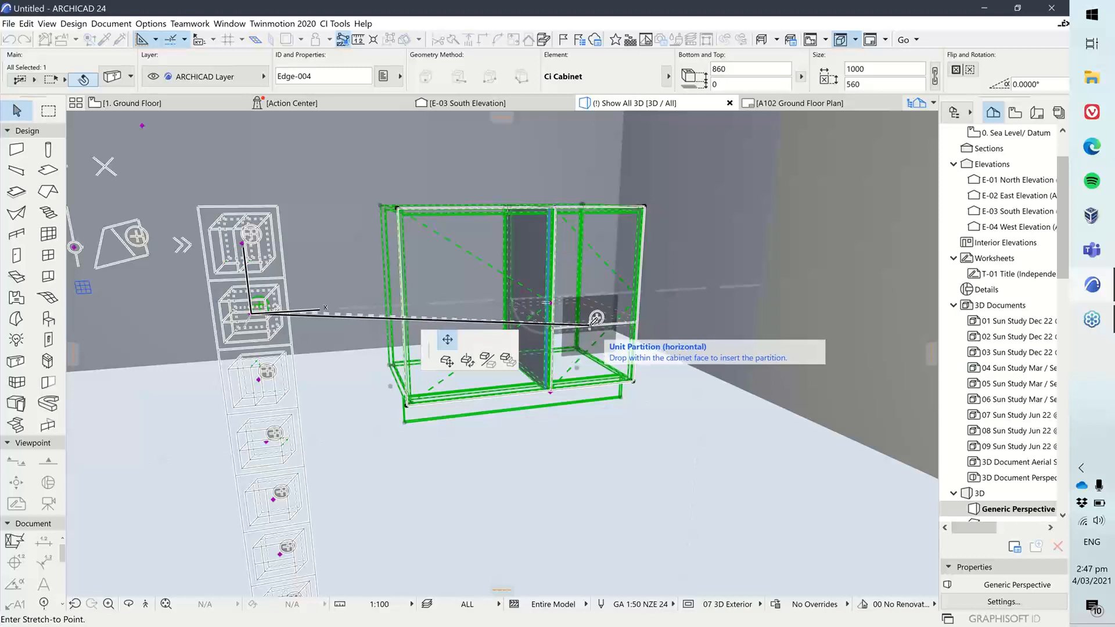
left_click(590, 326)
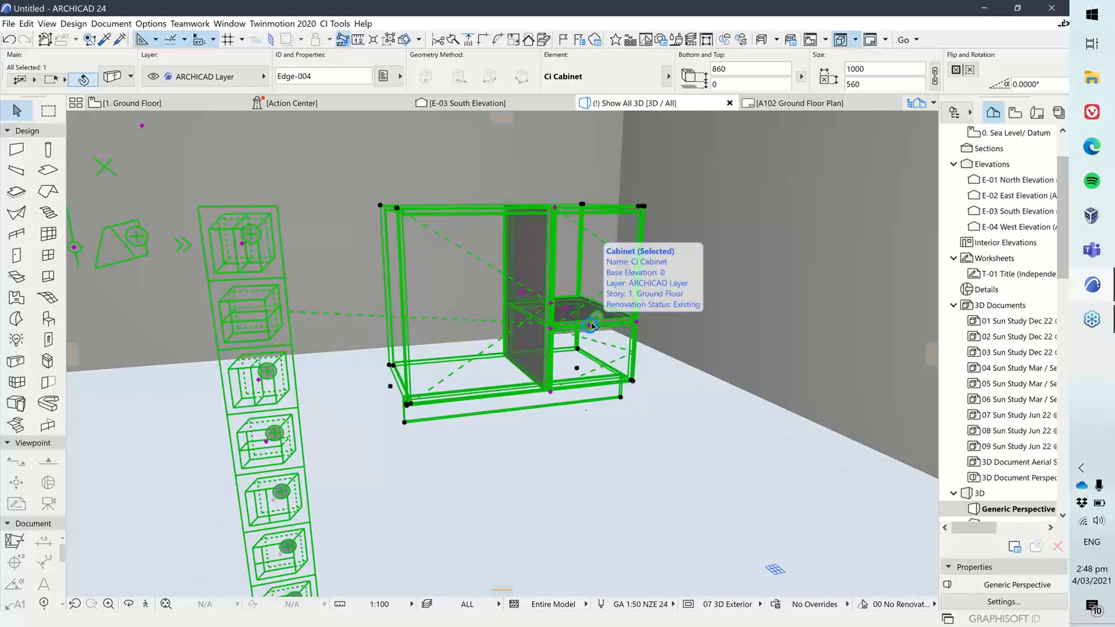
left_click(590, 325)
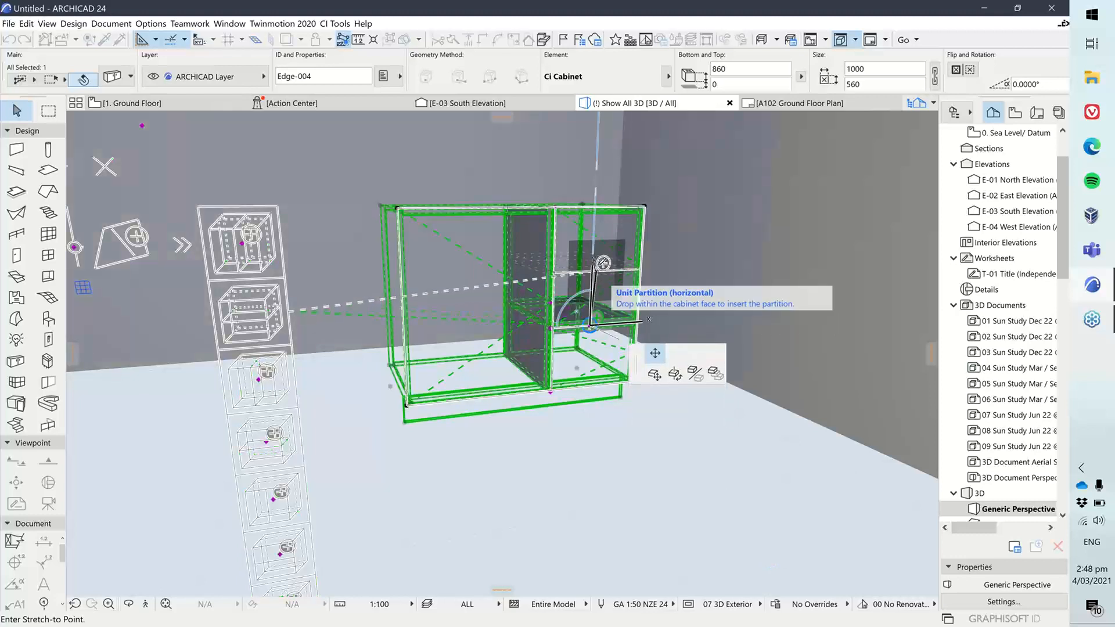
left_click(603, 258)
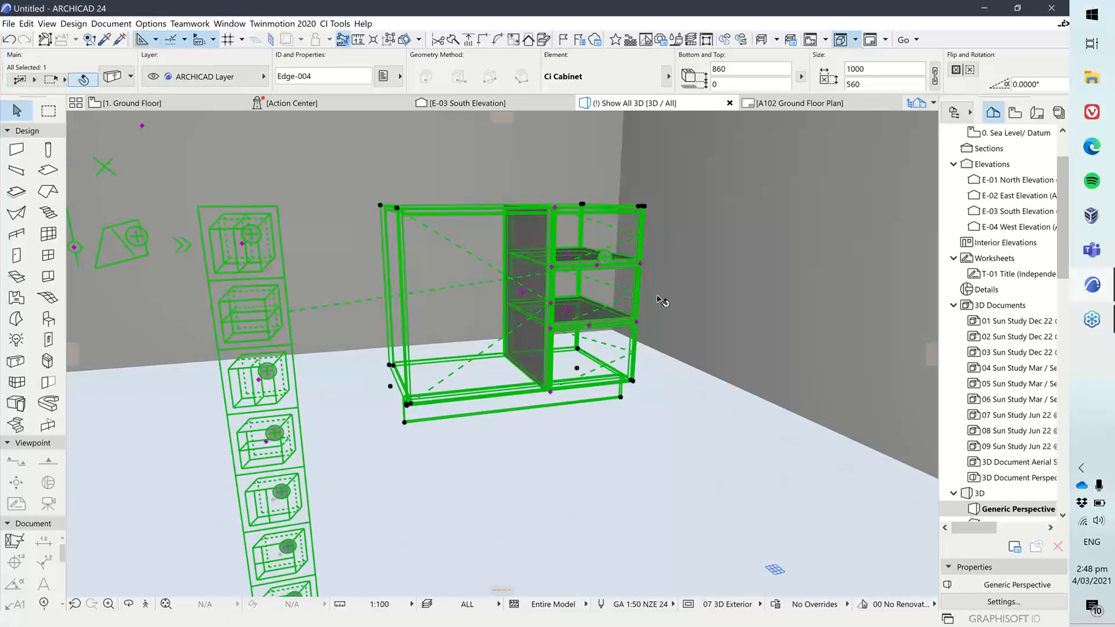
- Try the Divider Extent and Divider Dimension hotspots of the horizontal partitions in the narrower bay
middle_click_drag(657, 286, 470, 325, "shift")
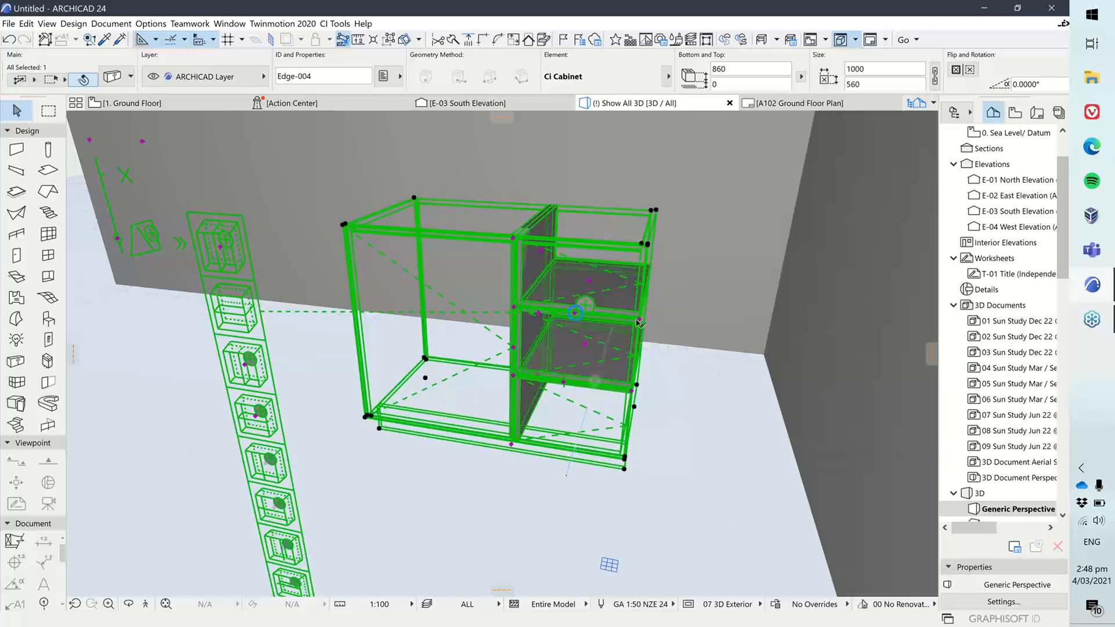
left_click(637, 336)
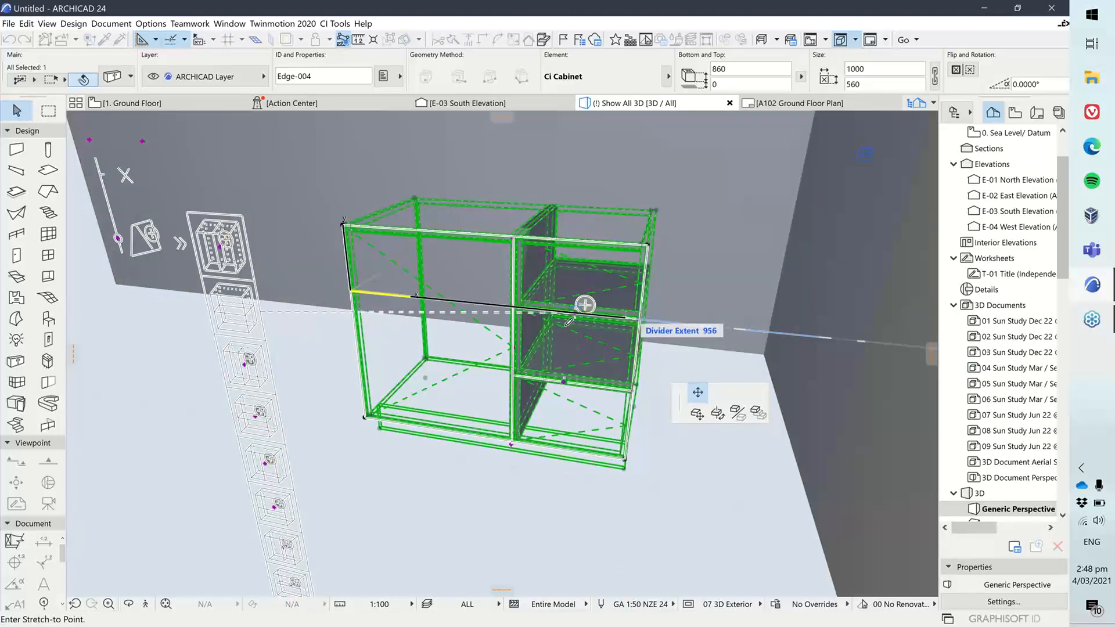
left_click(602, 336)
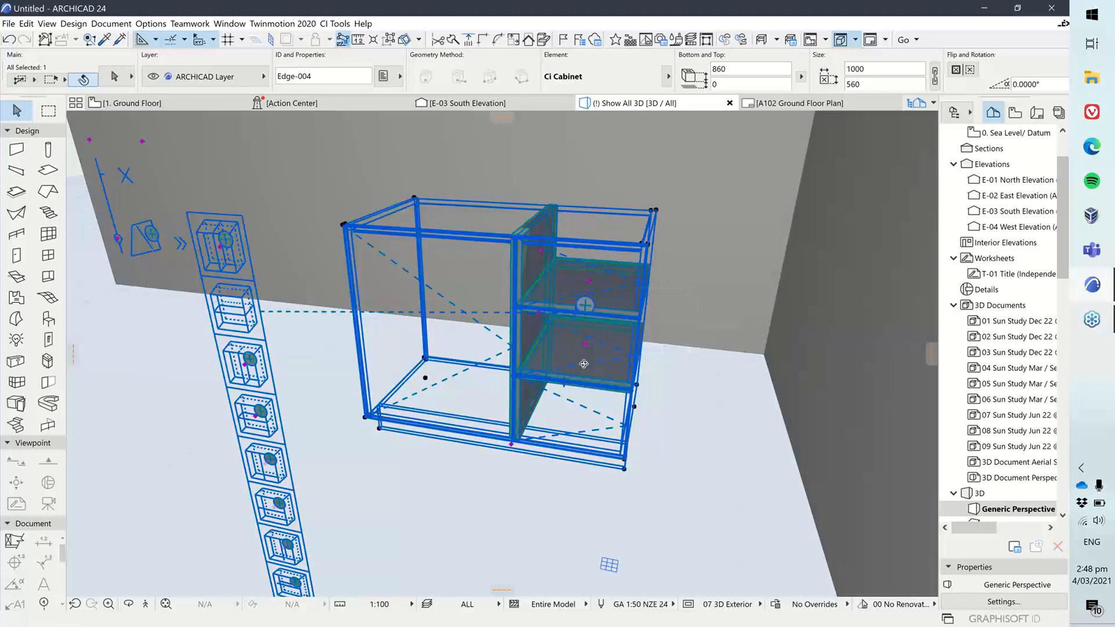
middle_click_drag(578, 373, 582, 359, "shift")
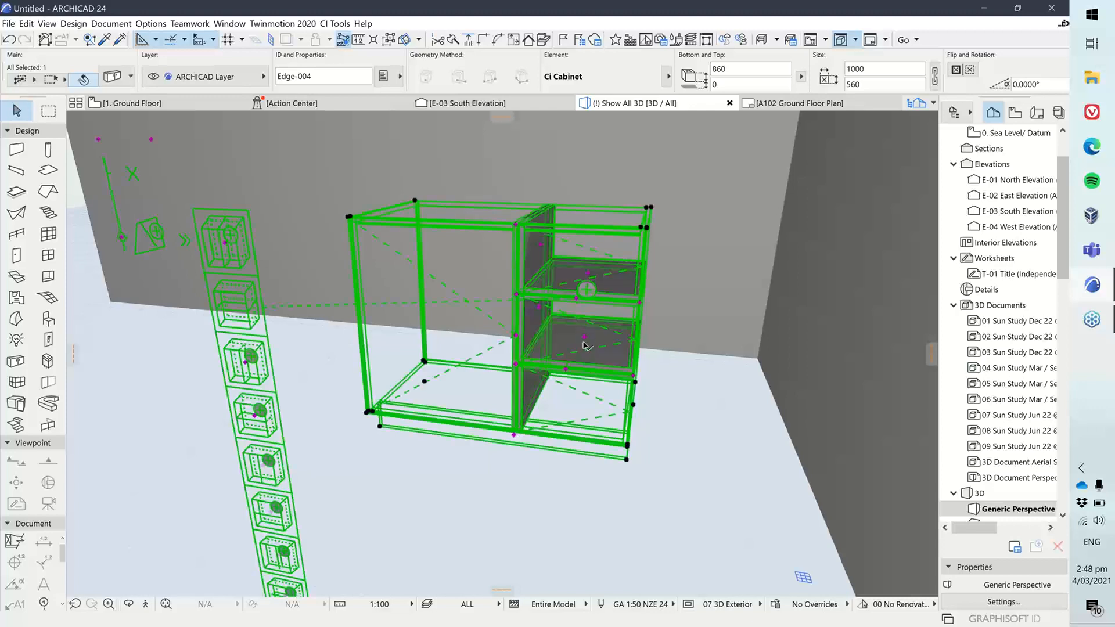
left_click(584, 347)
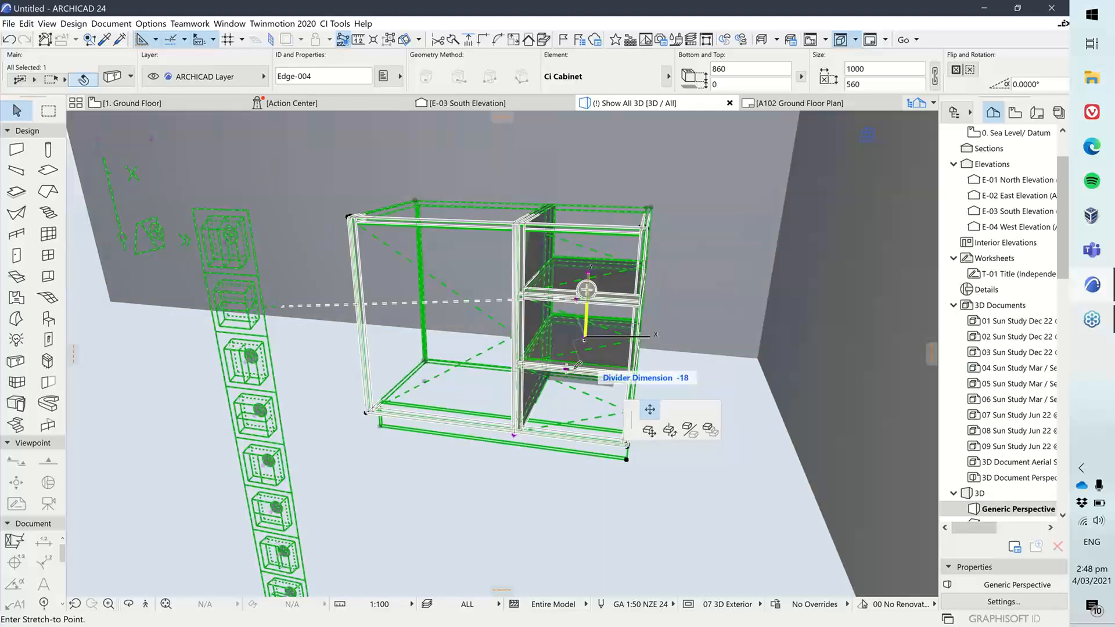
left_click(645, 387)
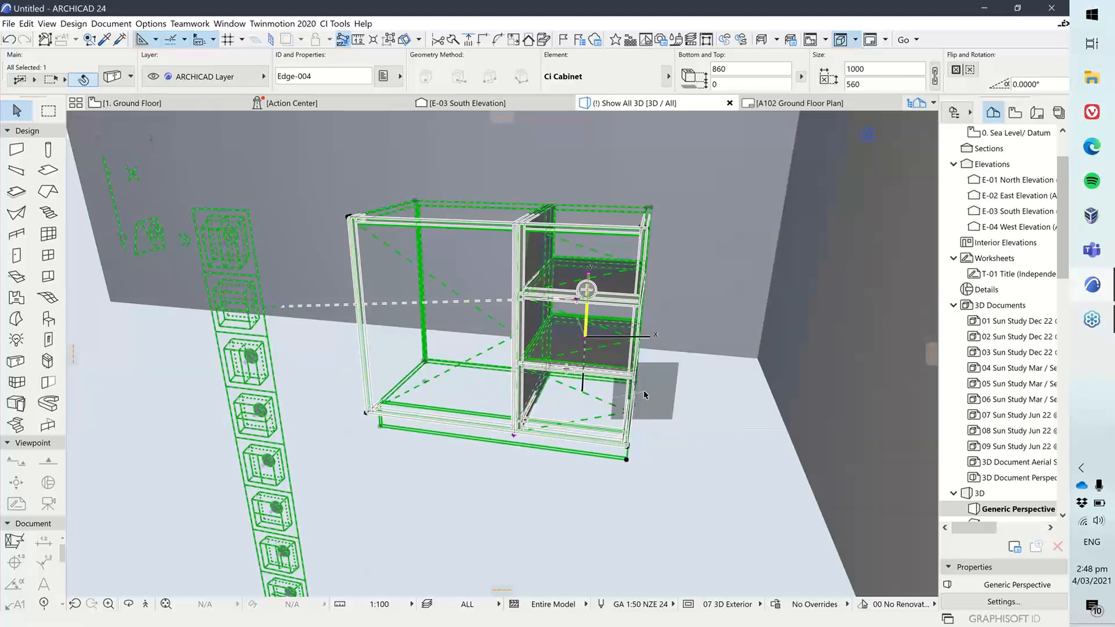
- Try to move the lower and the upper horizontal partitions in the narrower bay by their front hotspots
left_click(571, 373)
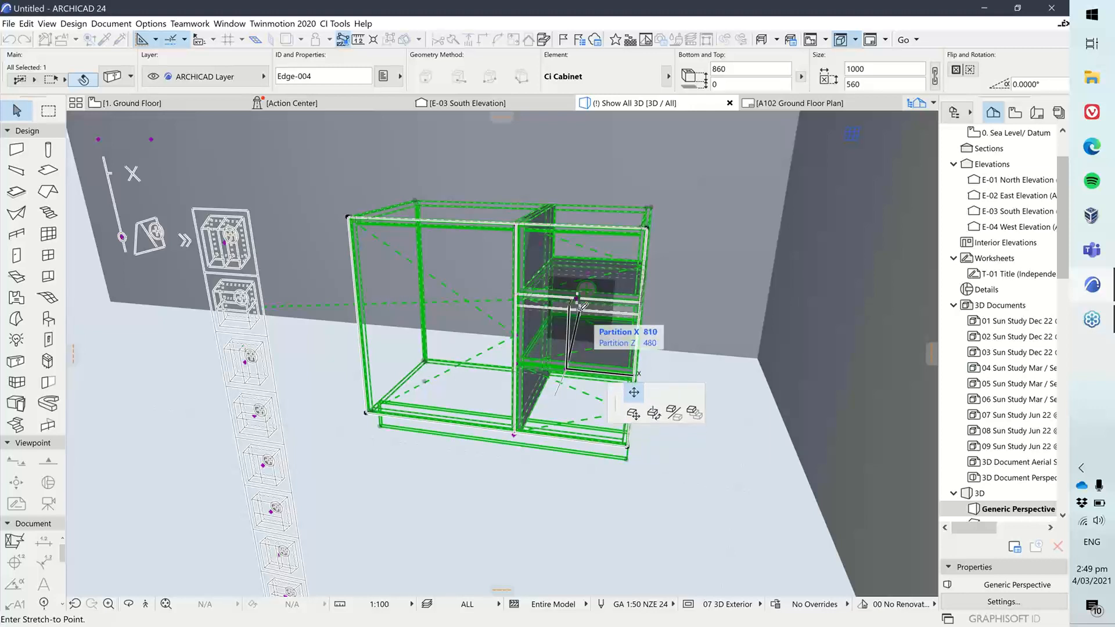
left_click(572, 364)
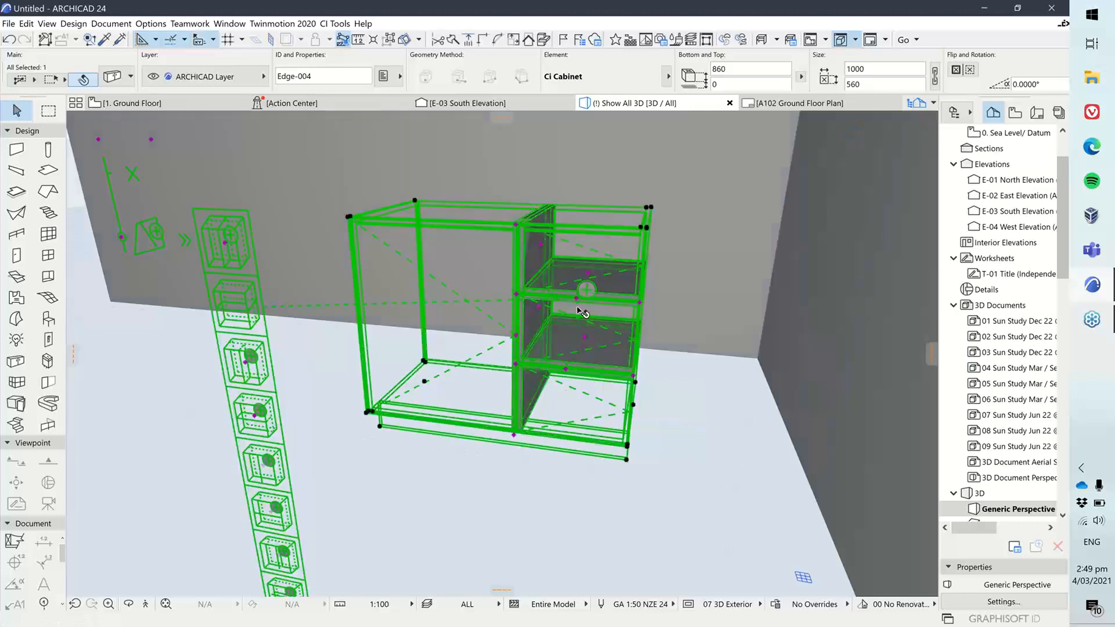
left_click(576, 300)
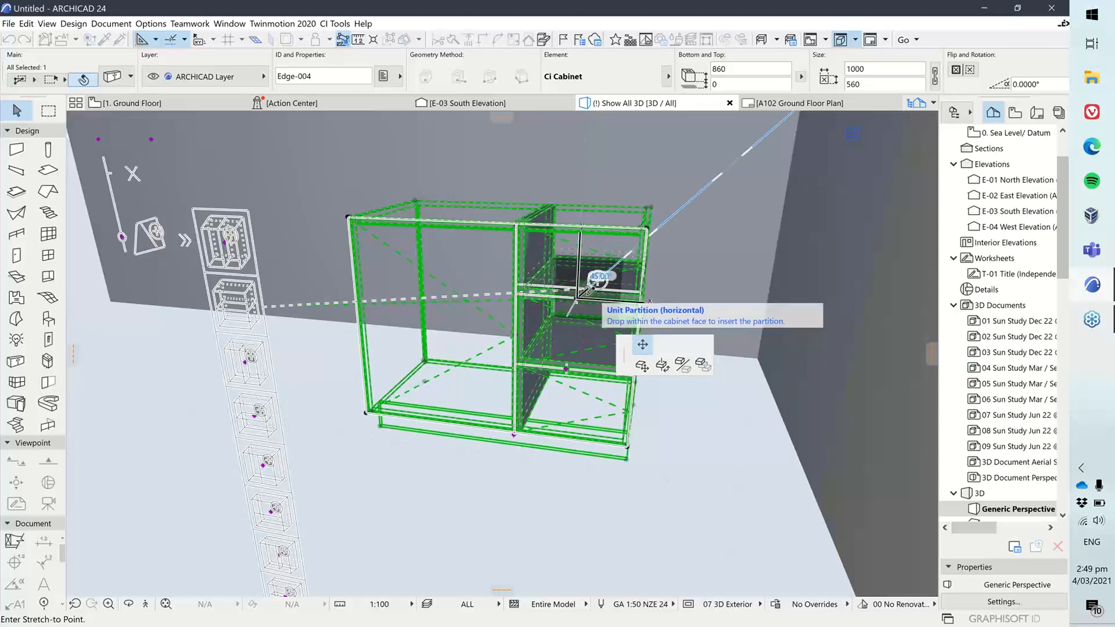
left_click(589, 287)
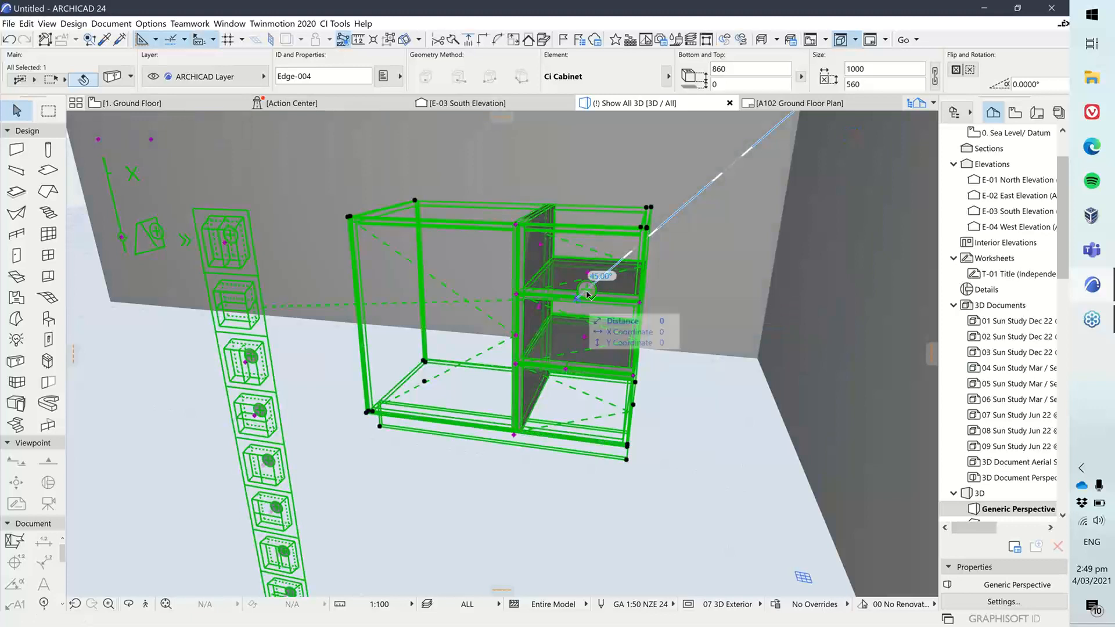
middle_click_drag(574, 300, 583, 281, "shift")
left_click(585, 281)
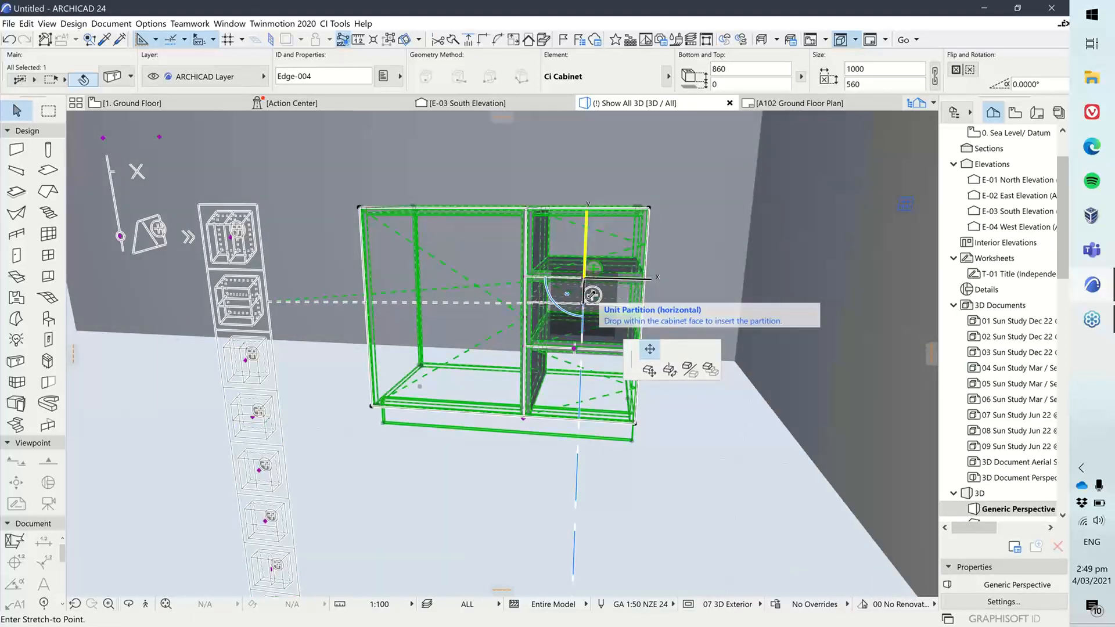
key("Tab")
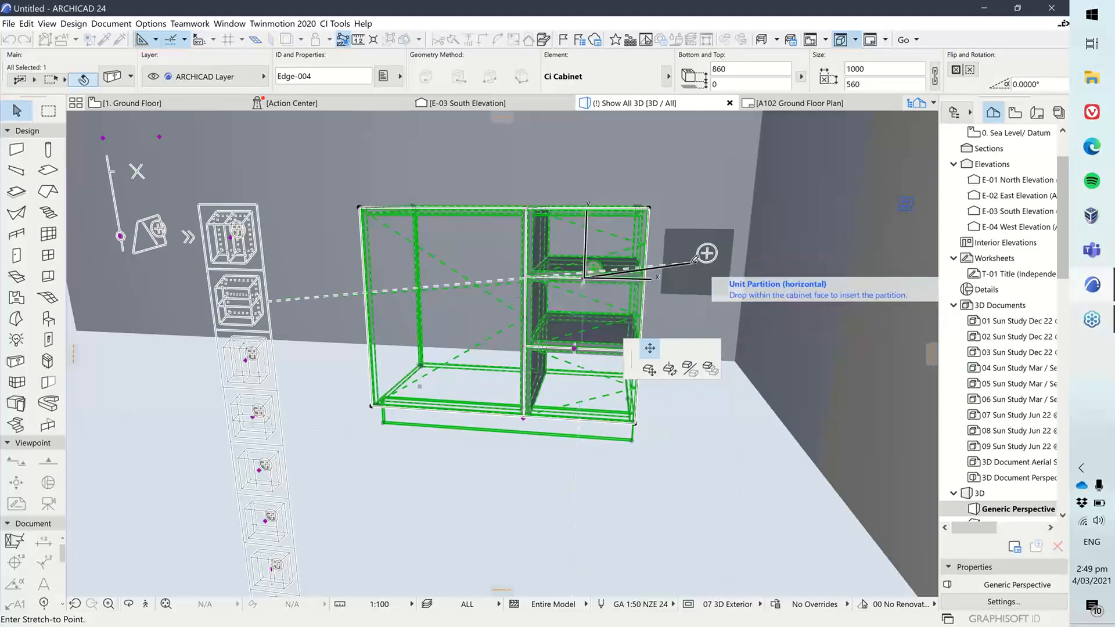
left_click(701, 252)
- Move the horizontal partition's insertion handle off the upper partition to the editing palette, outside the cabinet face
middle_click_drag(678, 323, 628, 376, "shift")
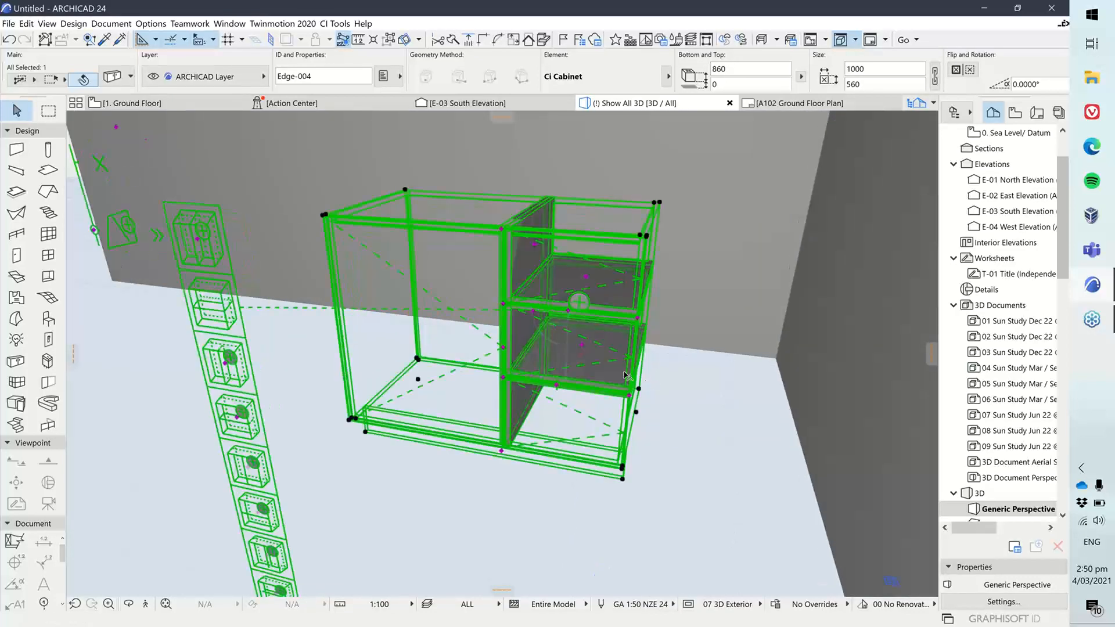
left_click(568, 310)
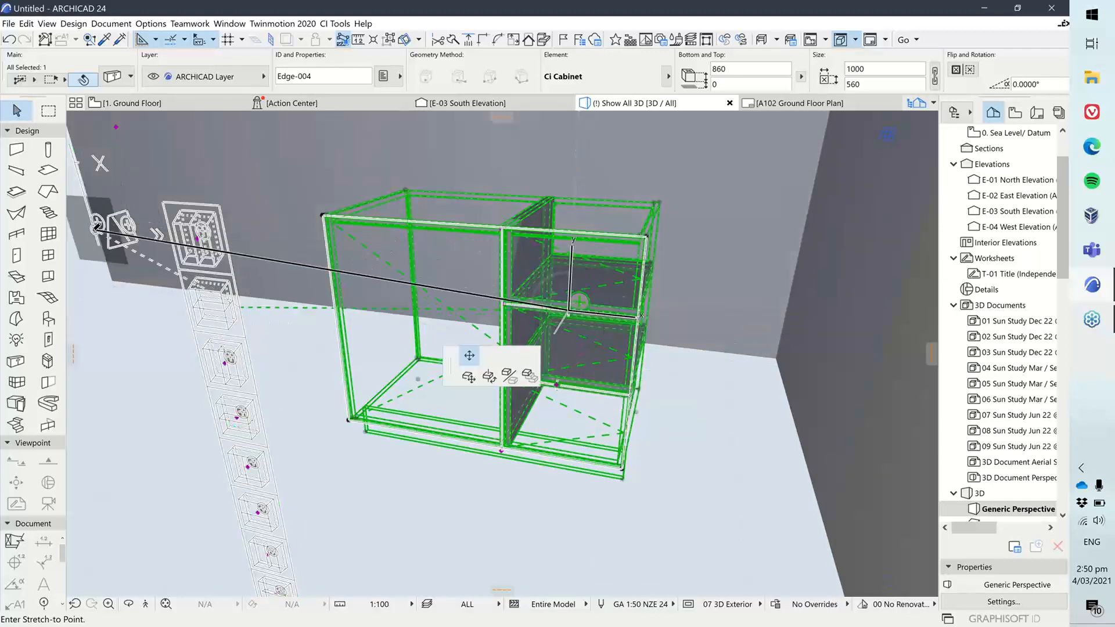
left_click(96, 229)
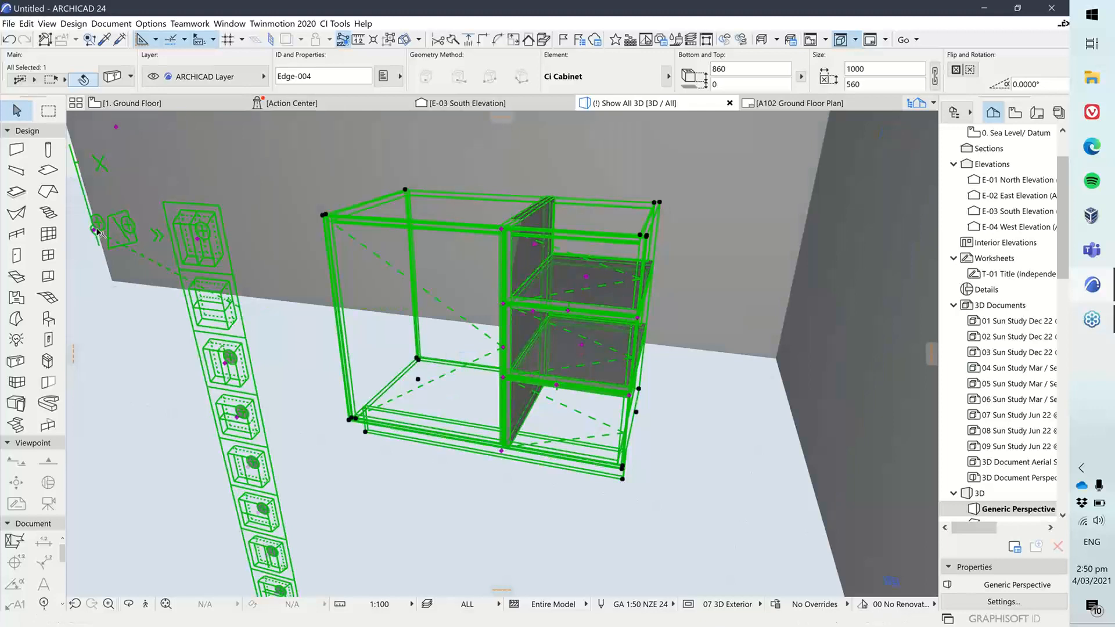
- Lower the upper horizontal partition in the narrower bay slightly by entering a new Partition Z value
left_click(568, 311)
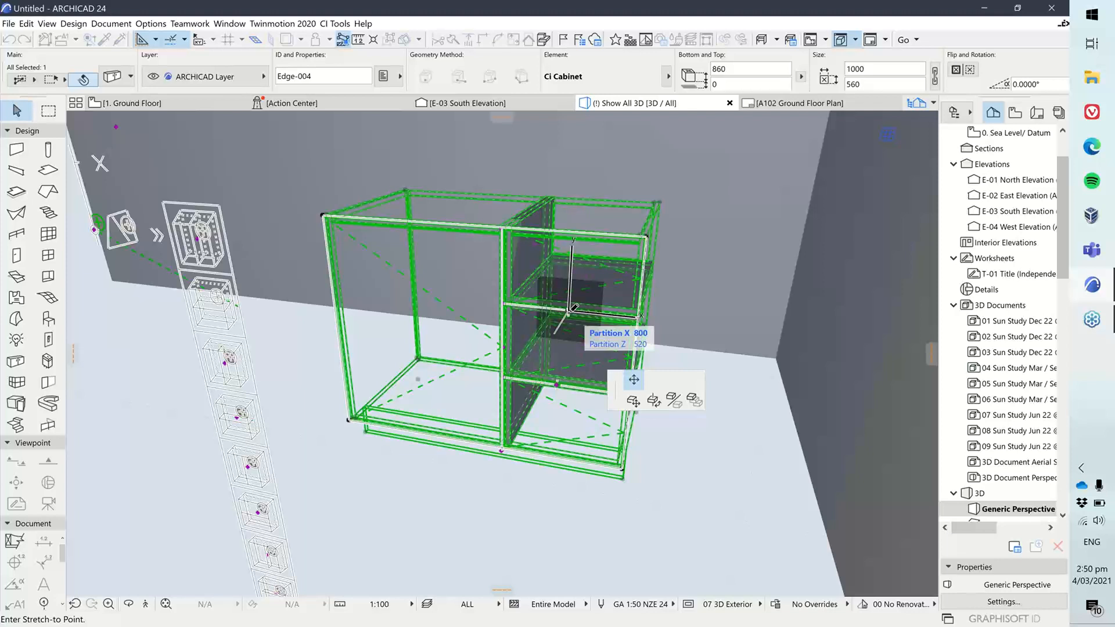
key("Tab")
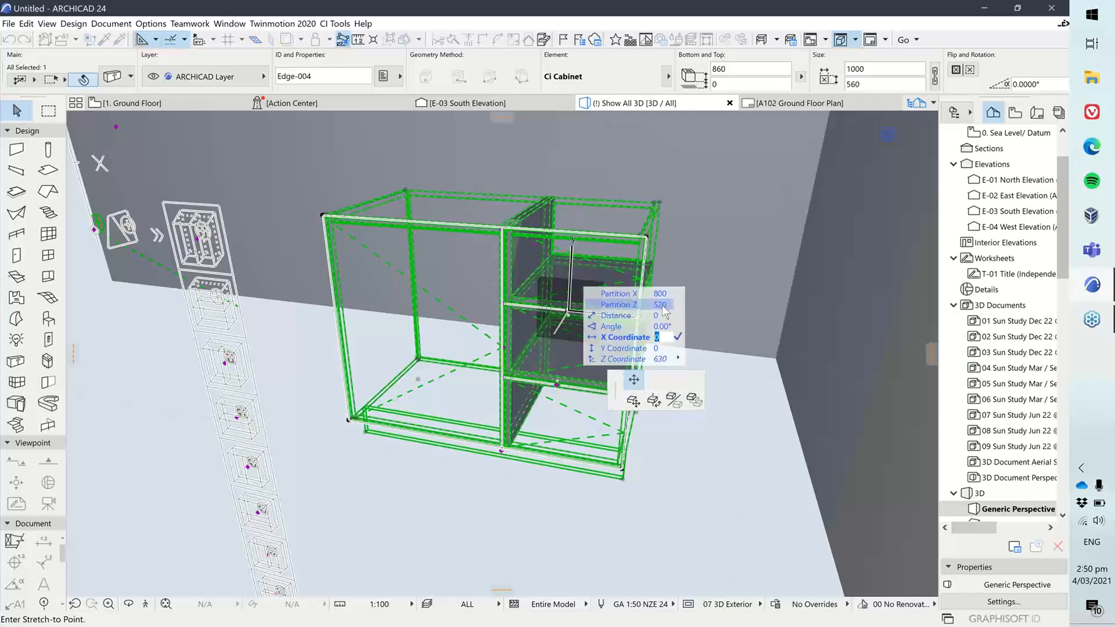
left_click(662, 306)
type("5")
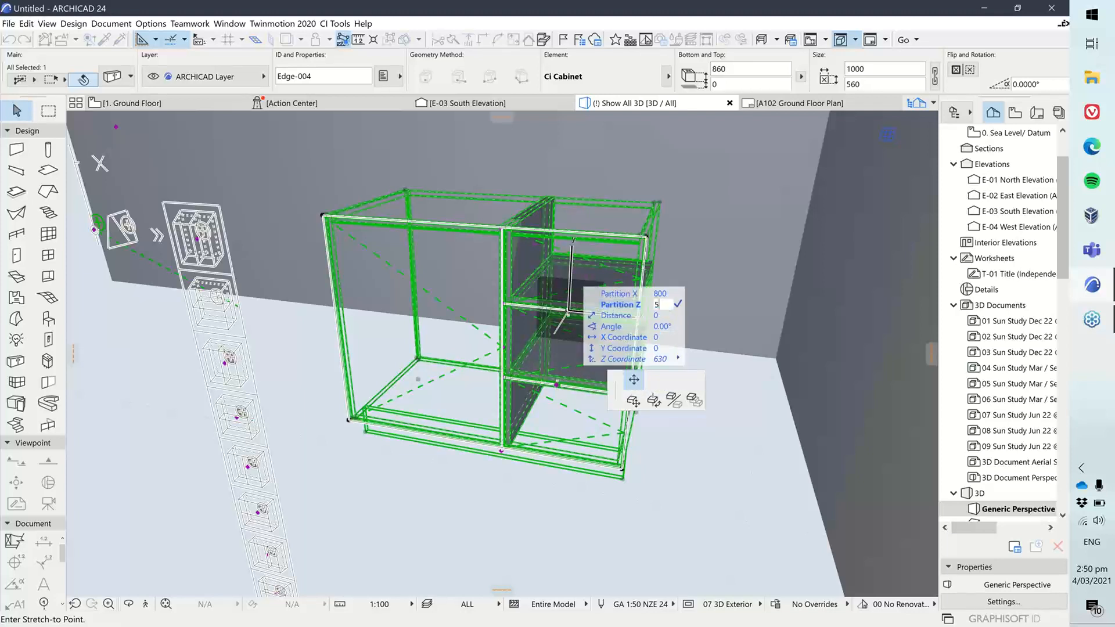
key("Return")
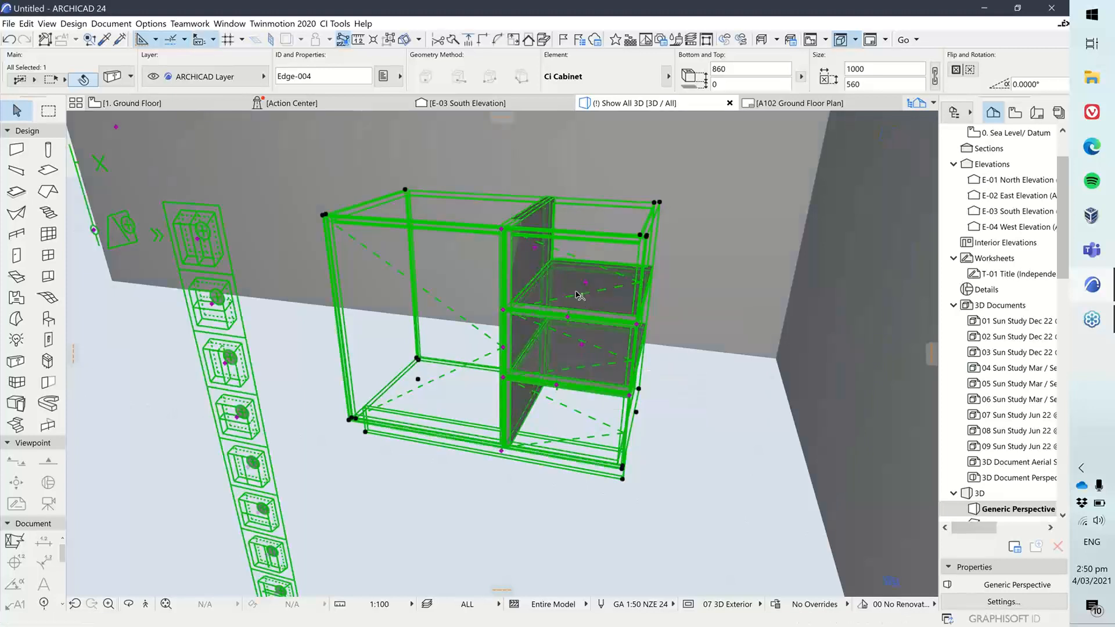
- Enter a new Partition Z value for the lower horizontal partition in the narrower bay to lower it slightly
left_click(557, 386)
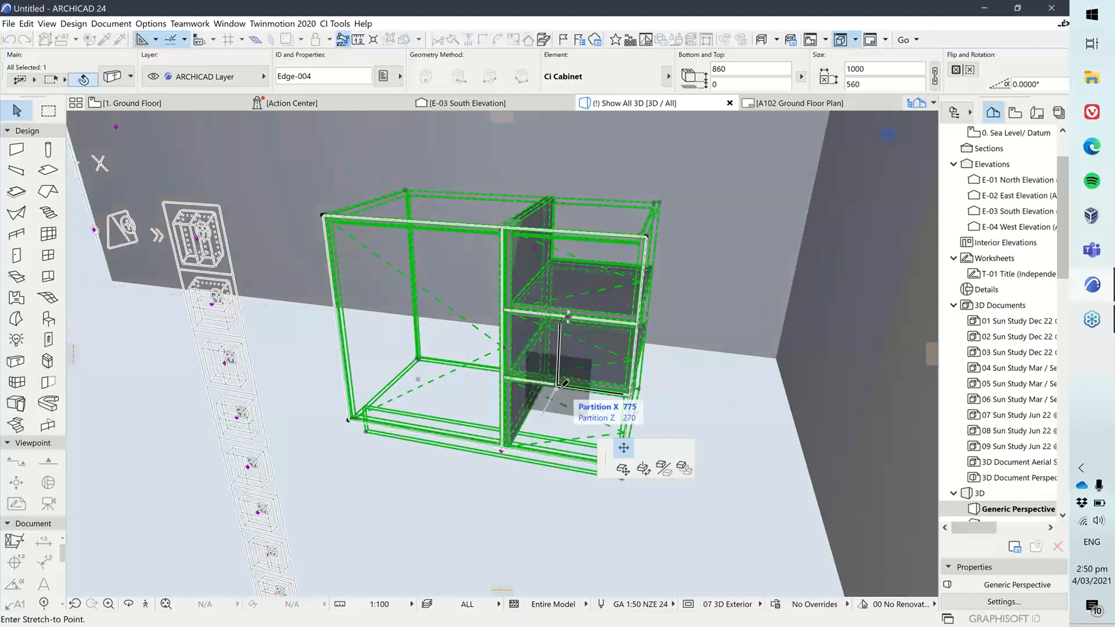
key("x")
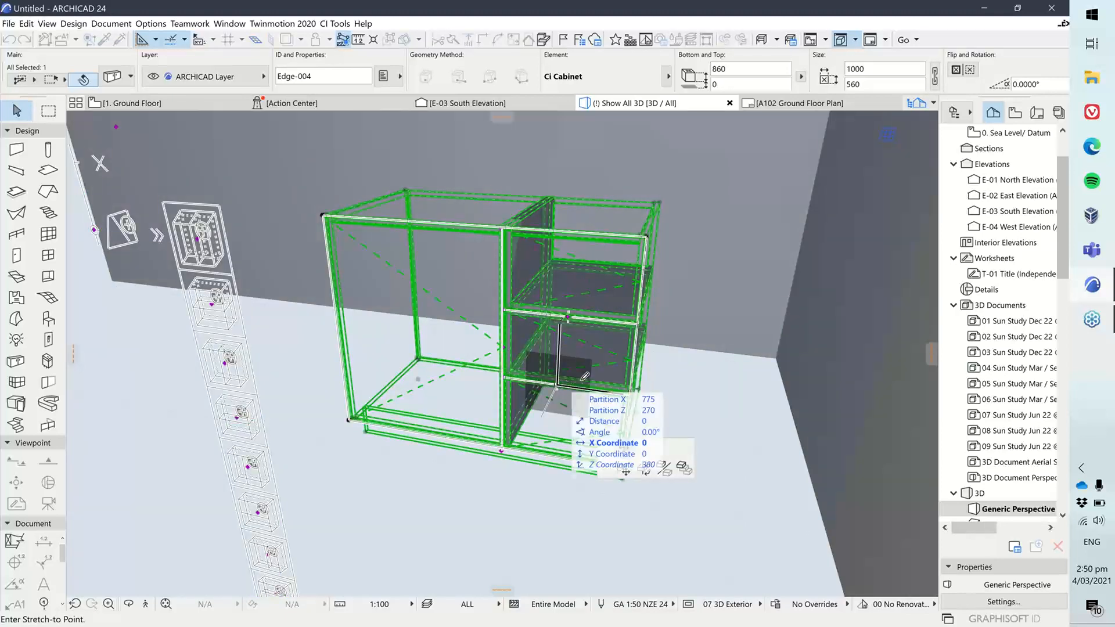
left_click(678, 374)
type("2")
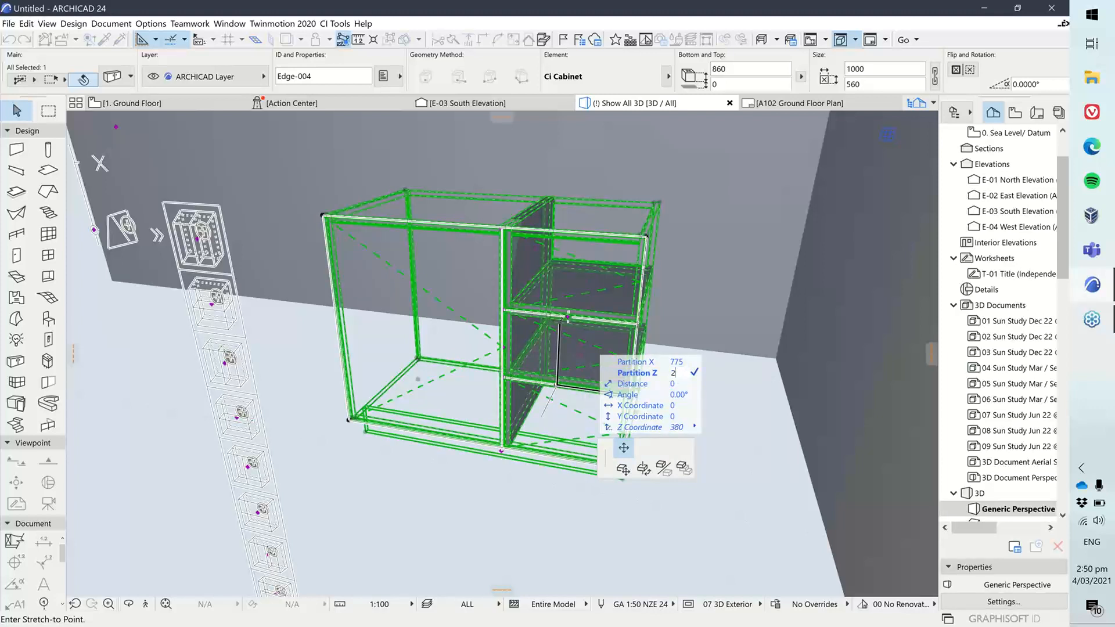
left_click(694, 372)
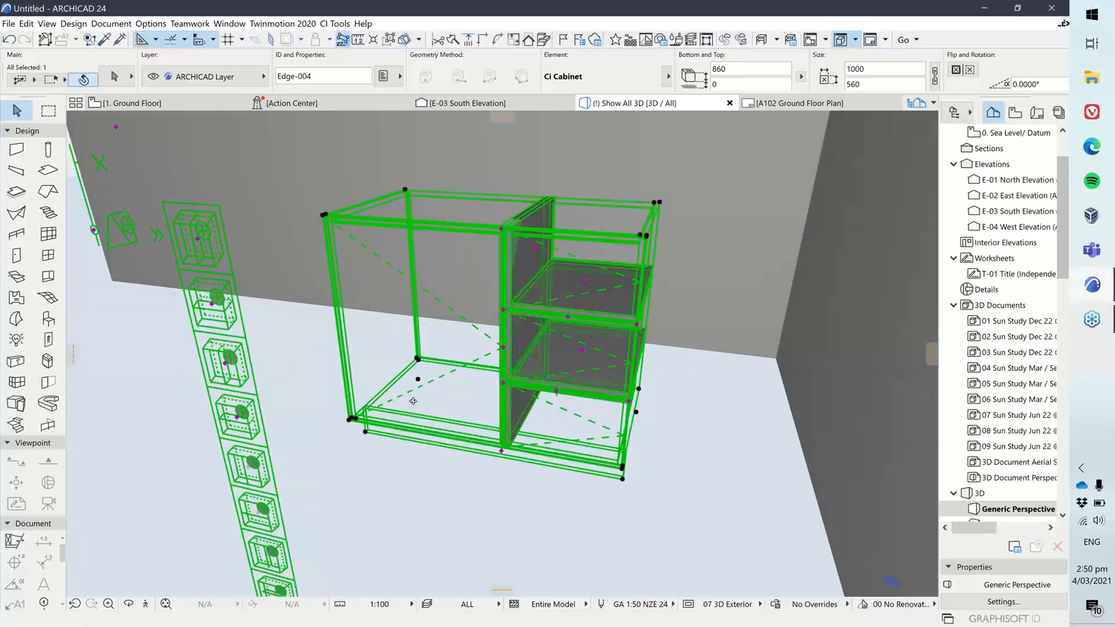
- Switch the cabinet's editing palette to Hide the Palette and deselect the cabinet
middle_click_drag(412, 400, 514, 391, "shift")
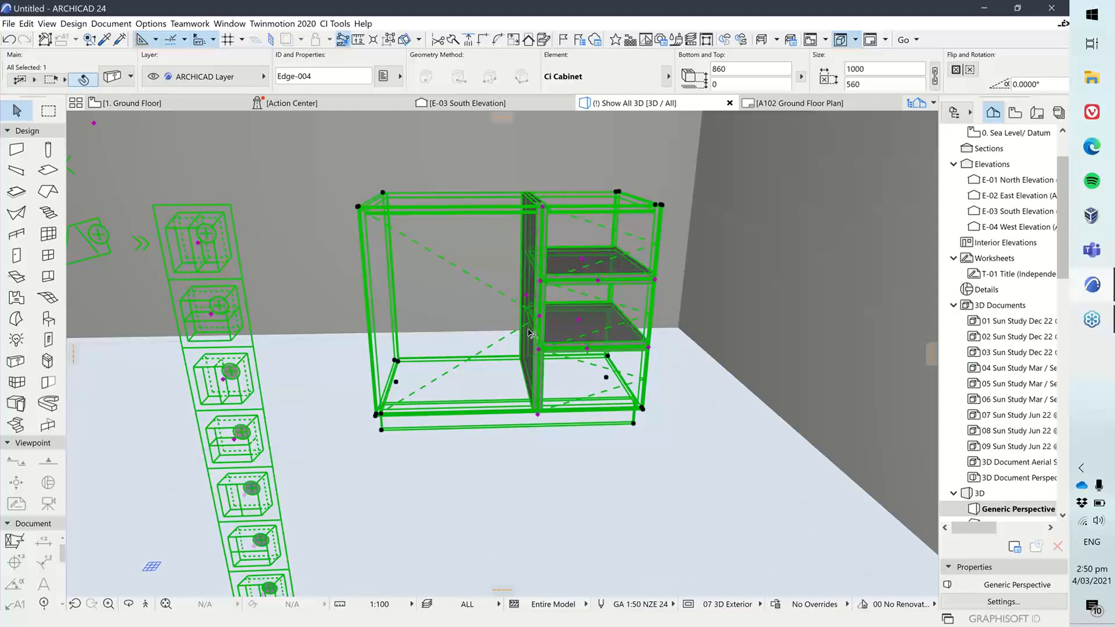
middle_click_drag(431, 353, 433, 352, "shift")
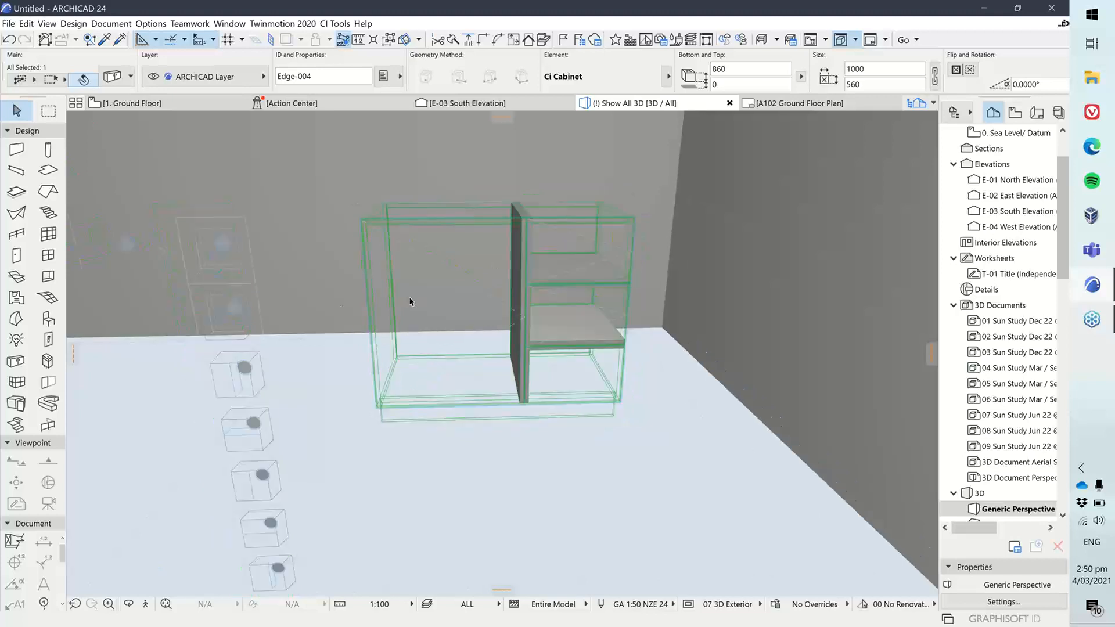
middle_click_drag(410, 301, 520, 332, "shift")
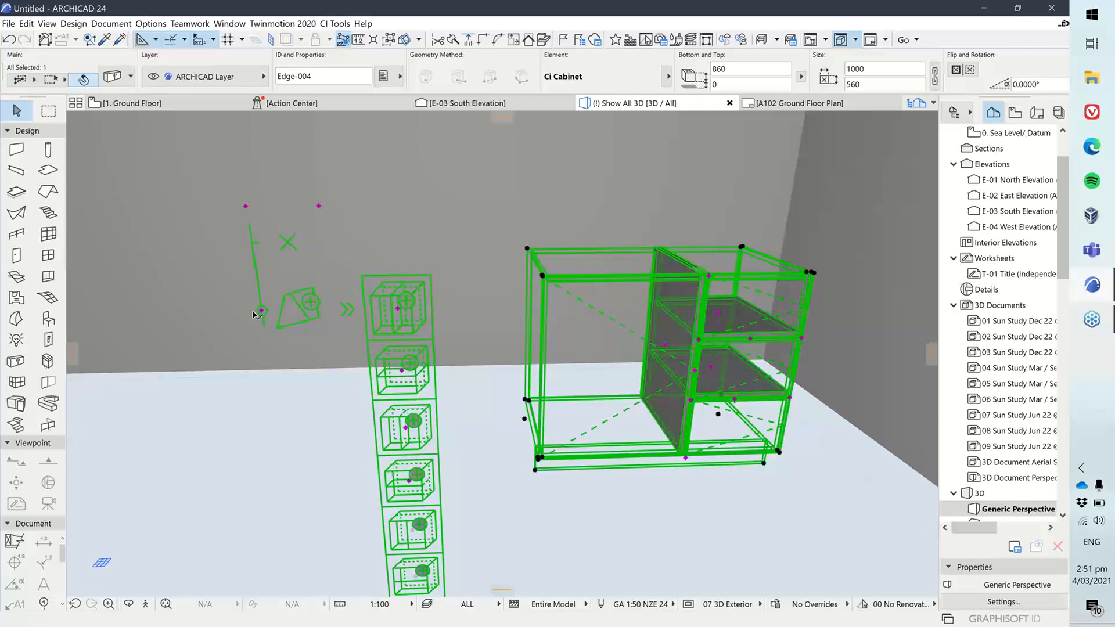
left_click(267, 300)
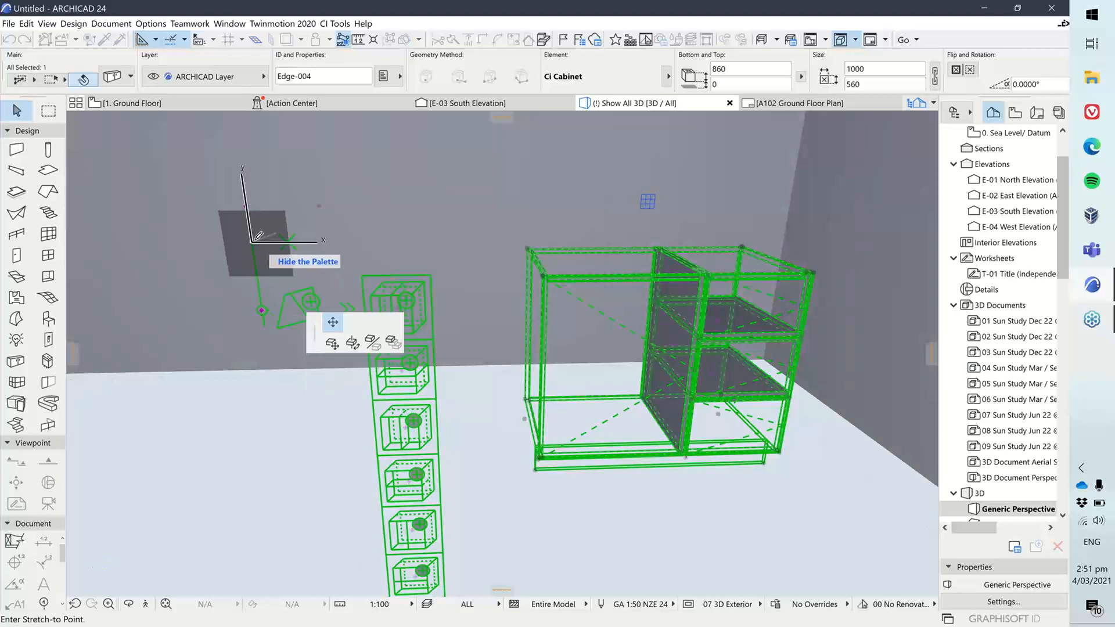
left_click(259, 237)
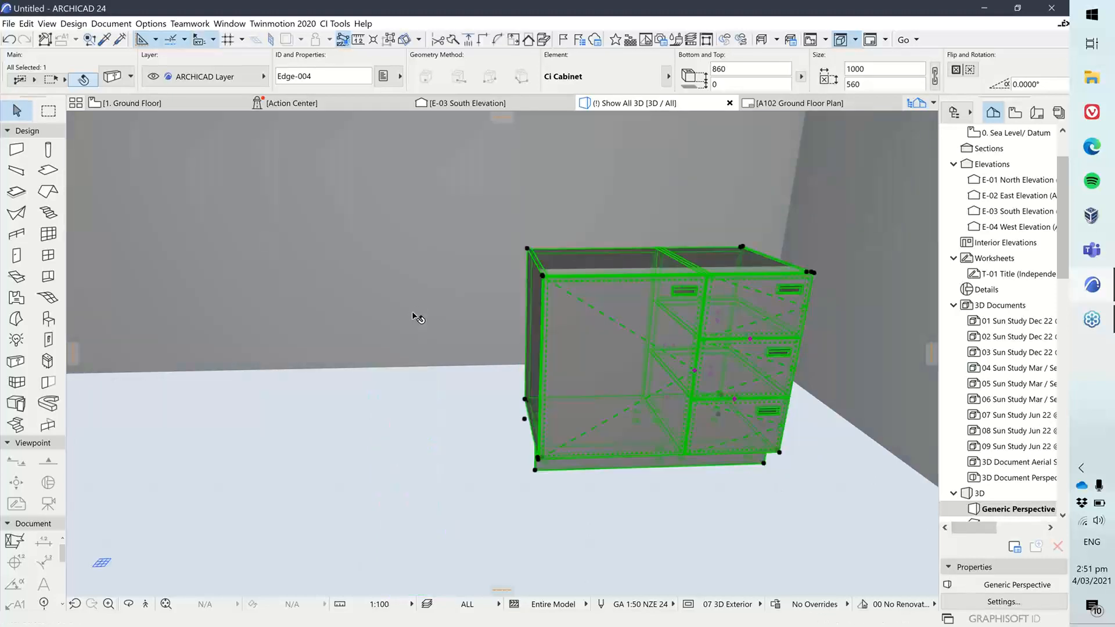
left_click(451, 403)
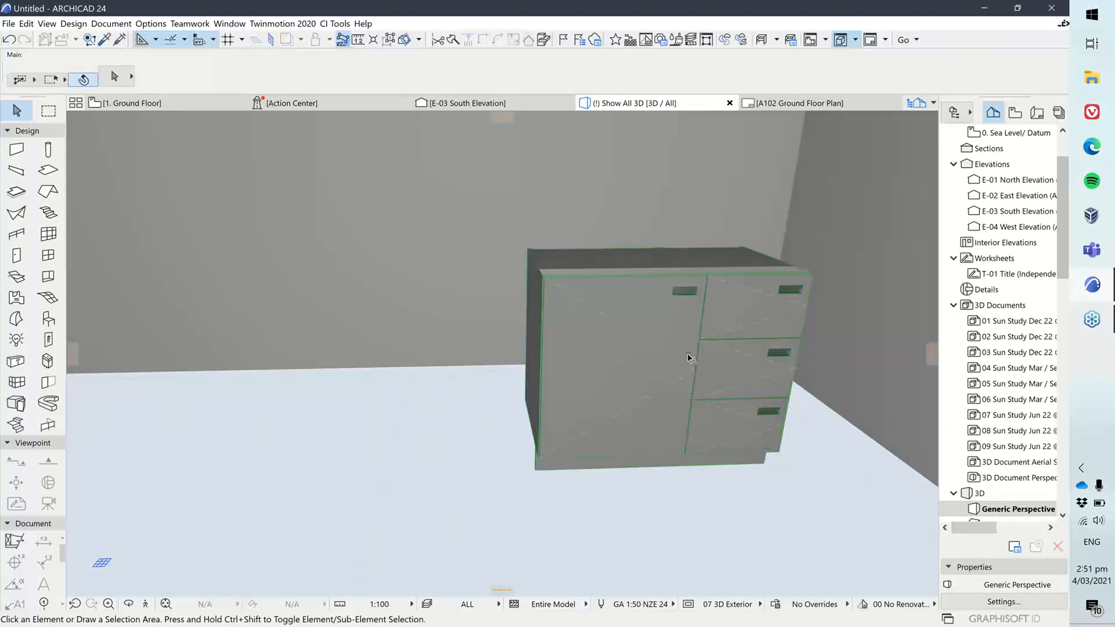
- Inspect the finished cabinet fronts, reselect the cabinet and open the Modules page of its selection settings
mouse_move(689, 356)
middle_mouse_down()
mouse_move(576, 343)
mouse_move(543, 368)
mouse_move(510, 361)
mouse_move(560, 378)
middle_mouse_up()
scroll(561, 395, "up", 2)
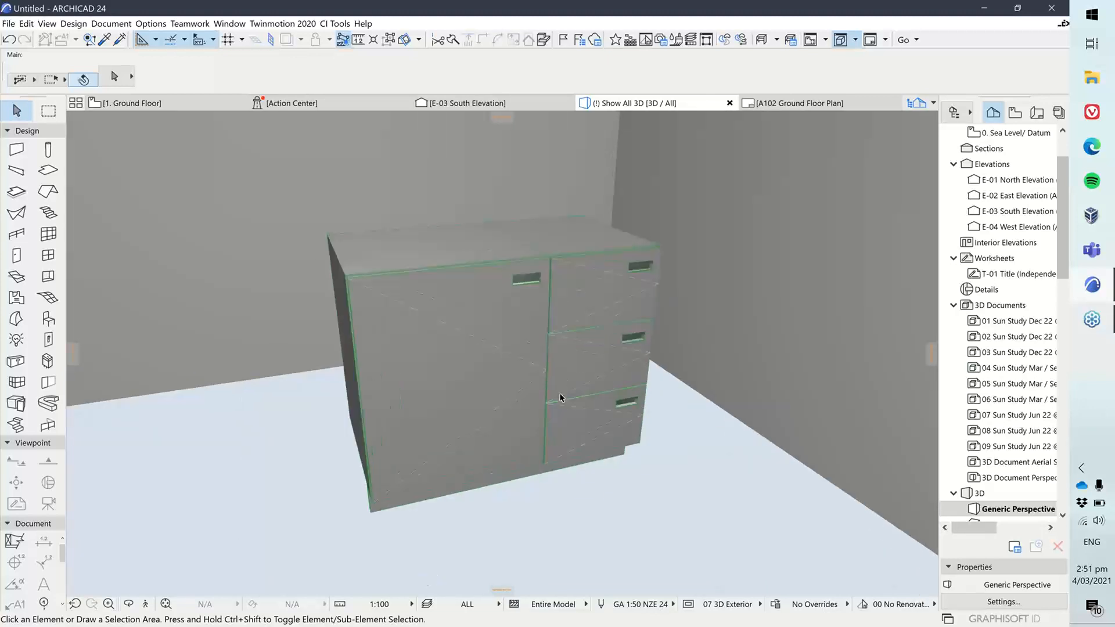
middle_click_drag(560, 394, 471, 390, "shift")
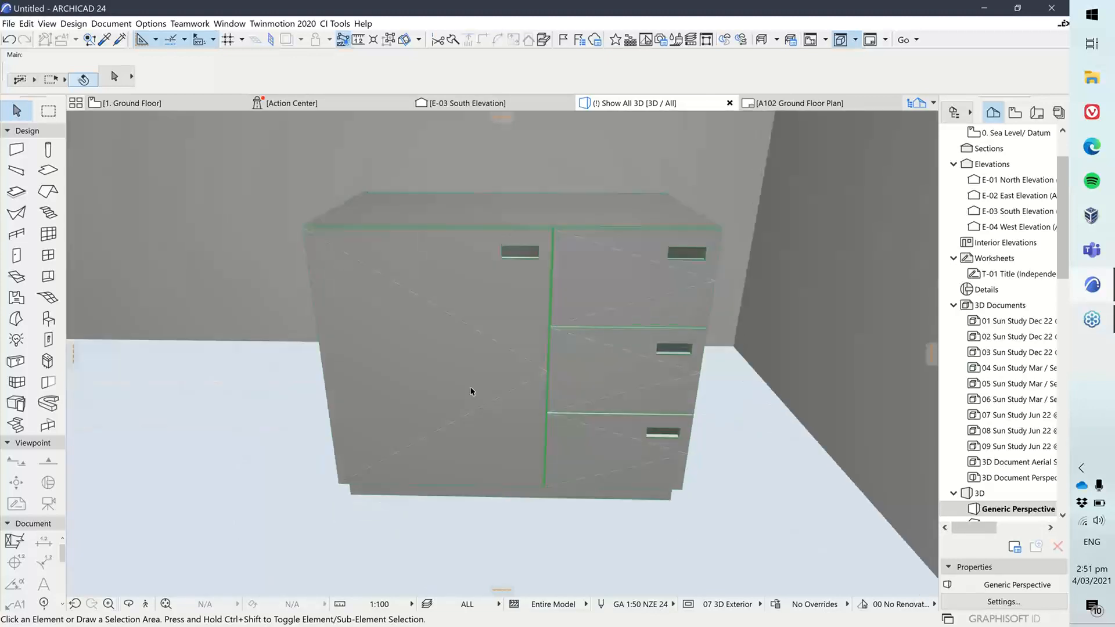
left_click(654, 304)
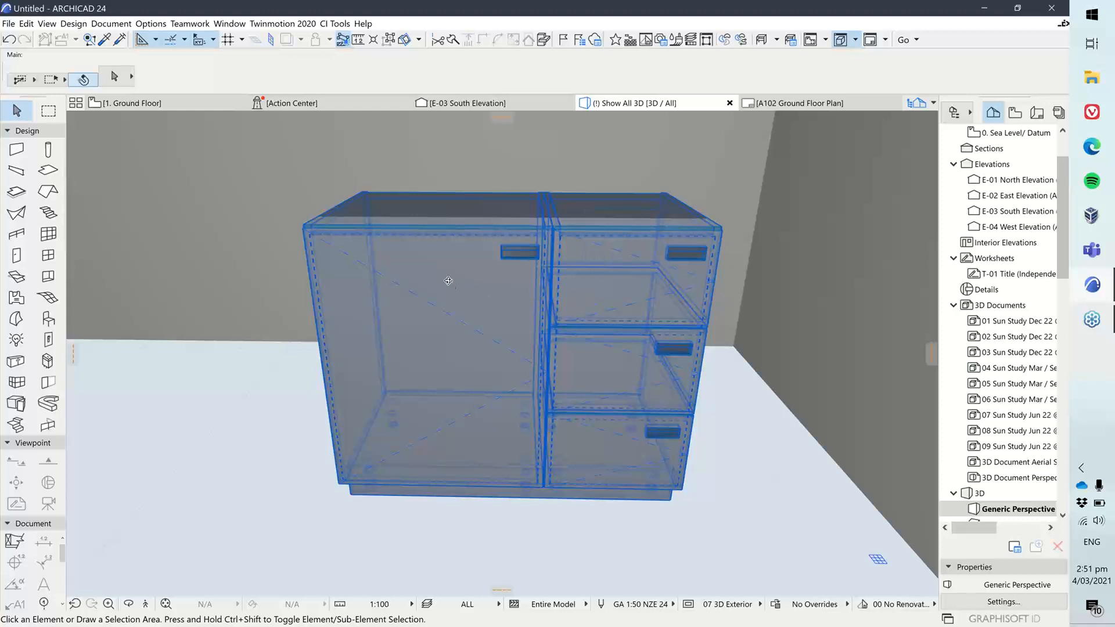
key("Escape")
middle_click_drag(498, 299, 577, 323, "shift")
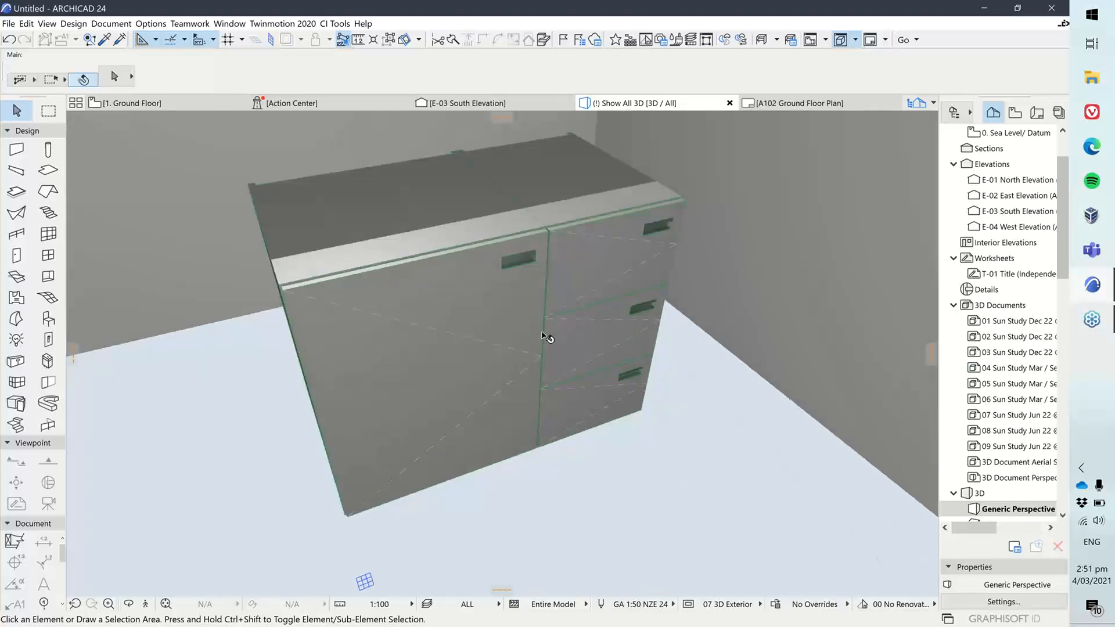
left_click(463, 283)
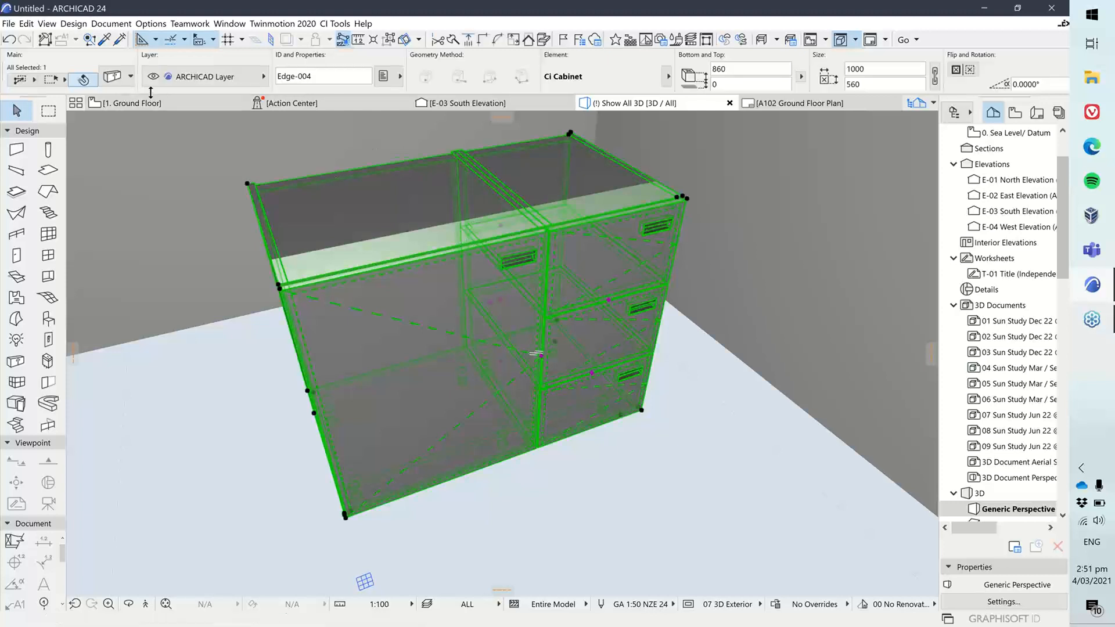
left_click(119, 79)
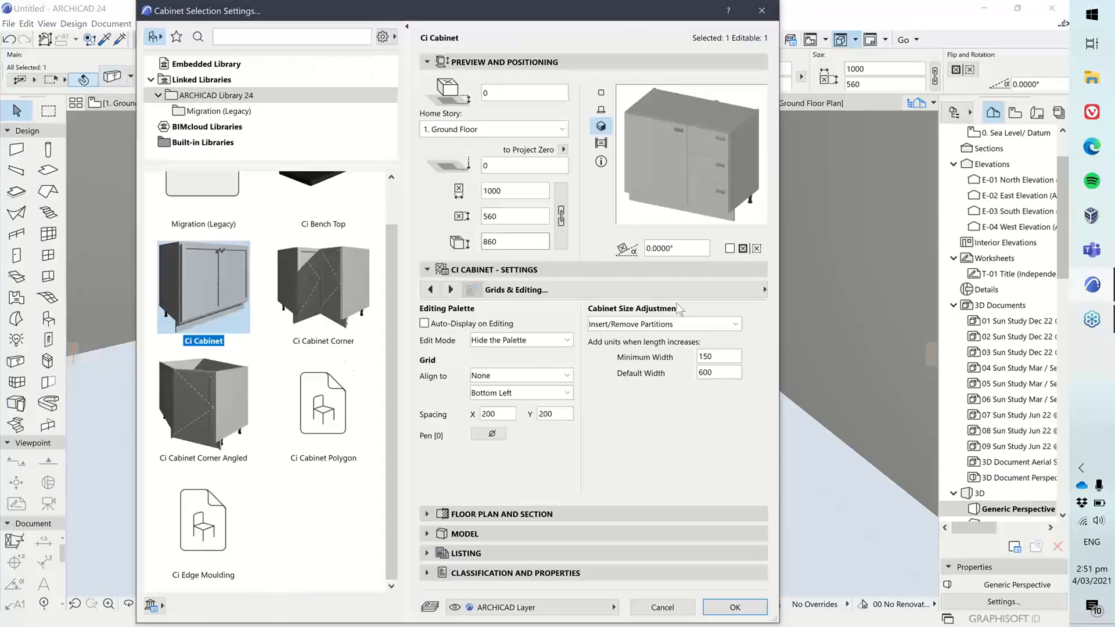
left_click(584, 287)
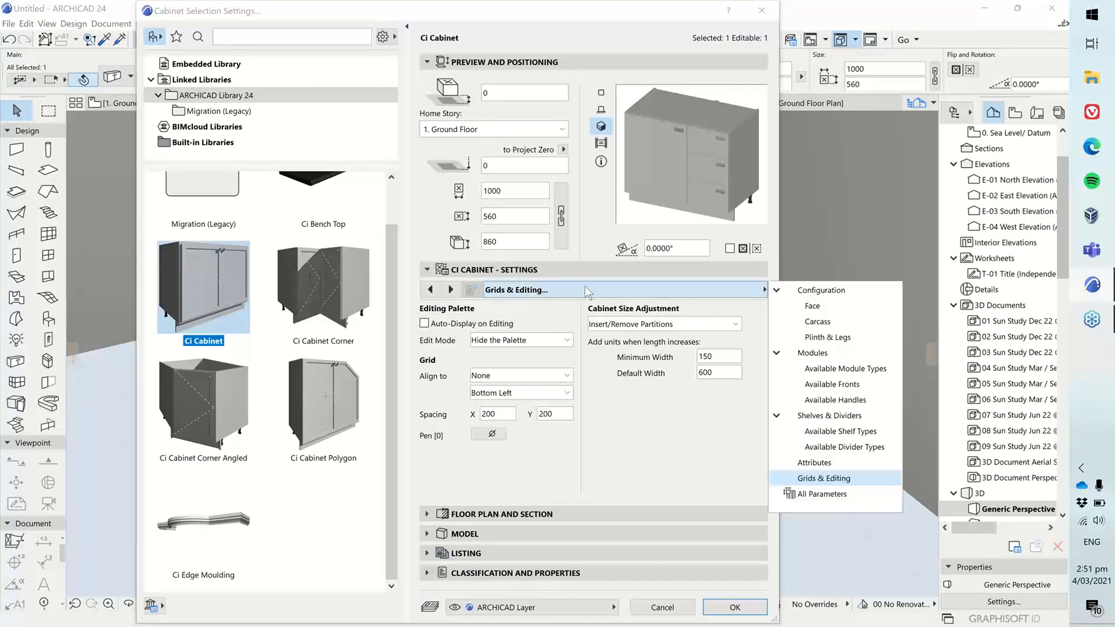
left_click(821, 289)
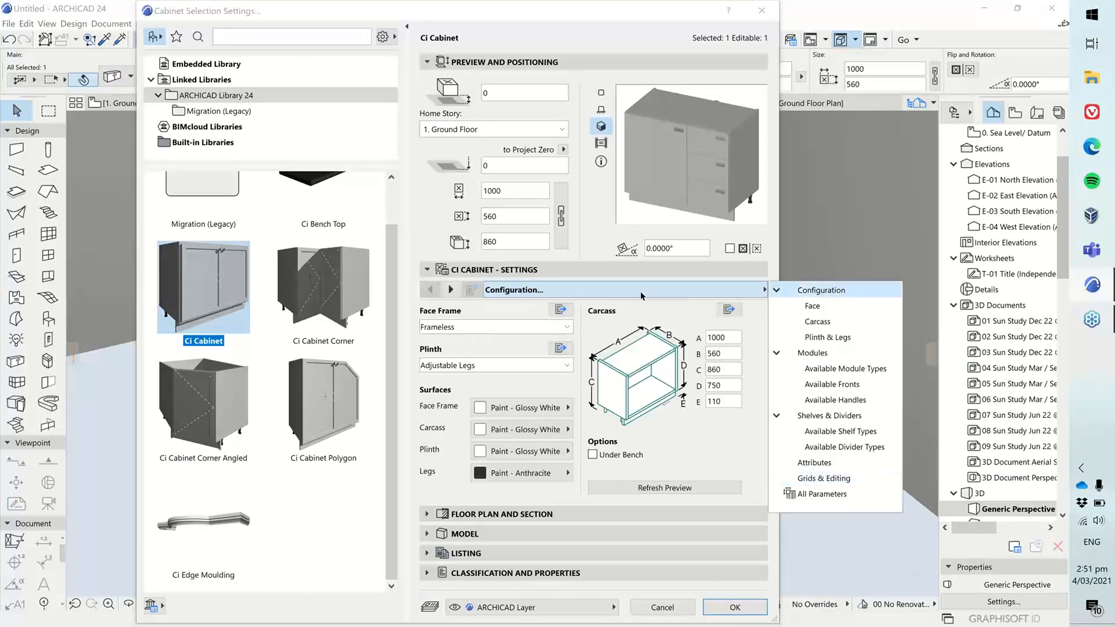
left_click(803, 353)
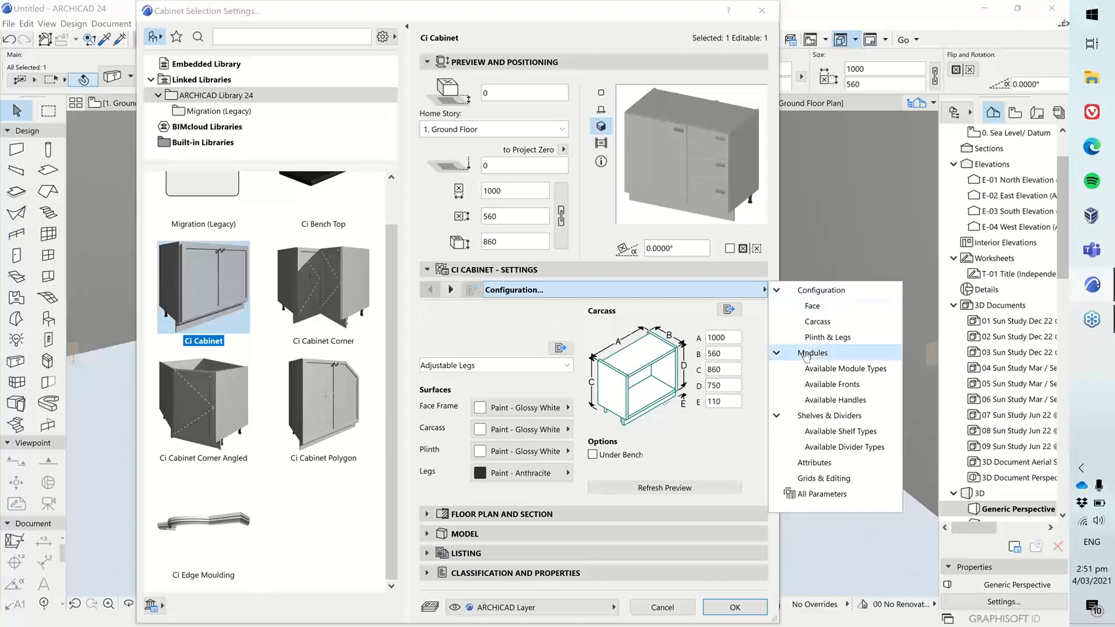
left_click(529, 485)
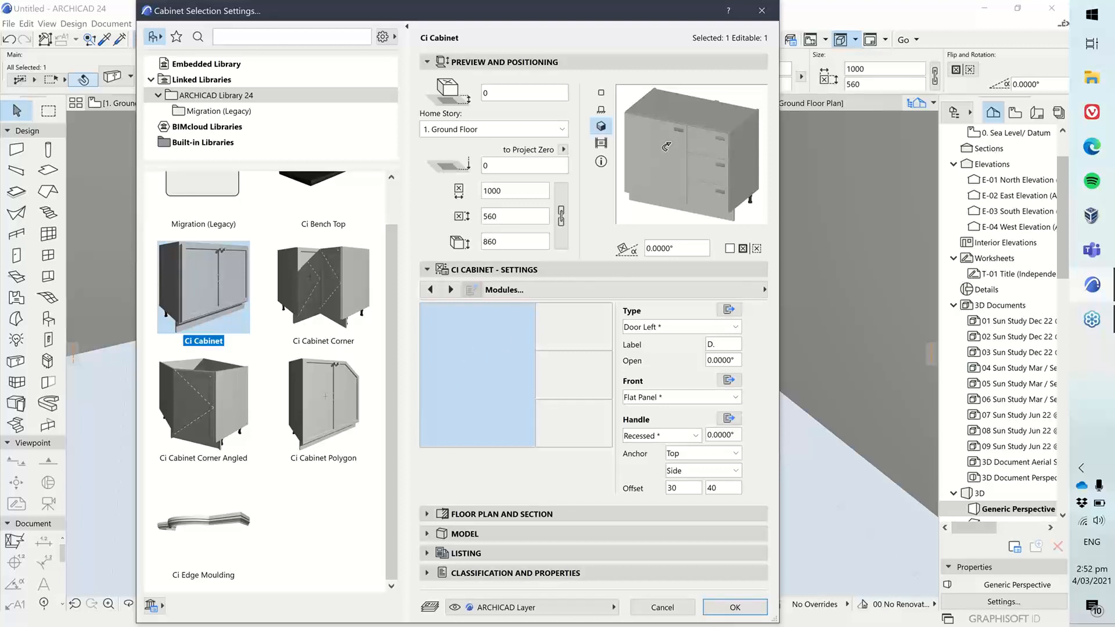
- Set the type of the top module in the cabinet's narrower bay to Open Shelves
left_click(568, 324)
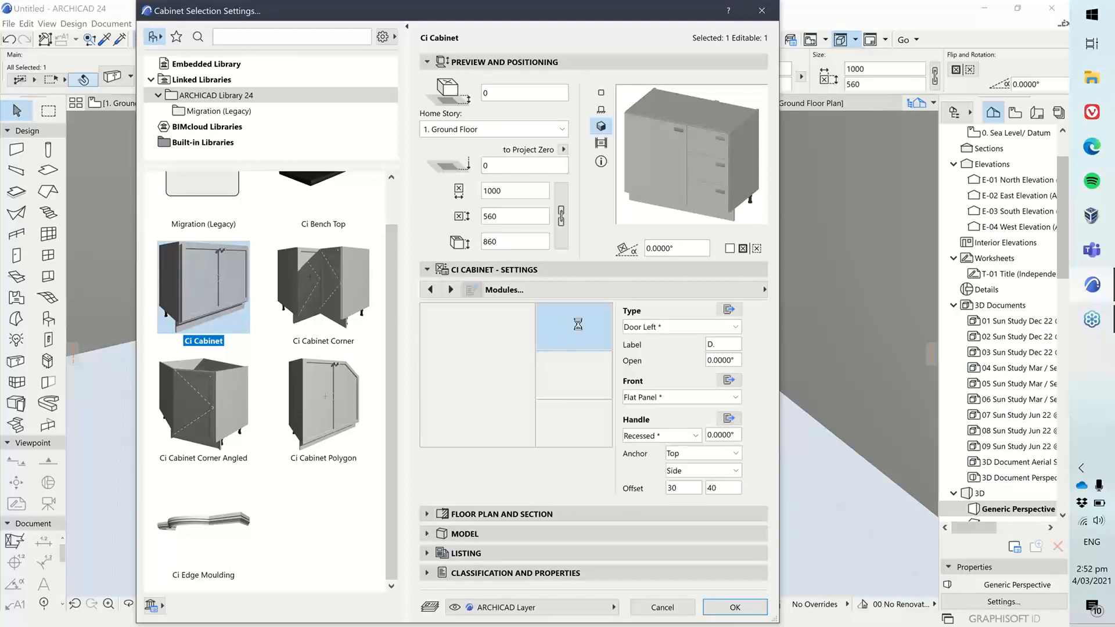
left_click(677, 325)
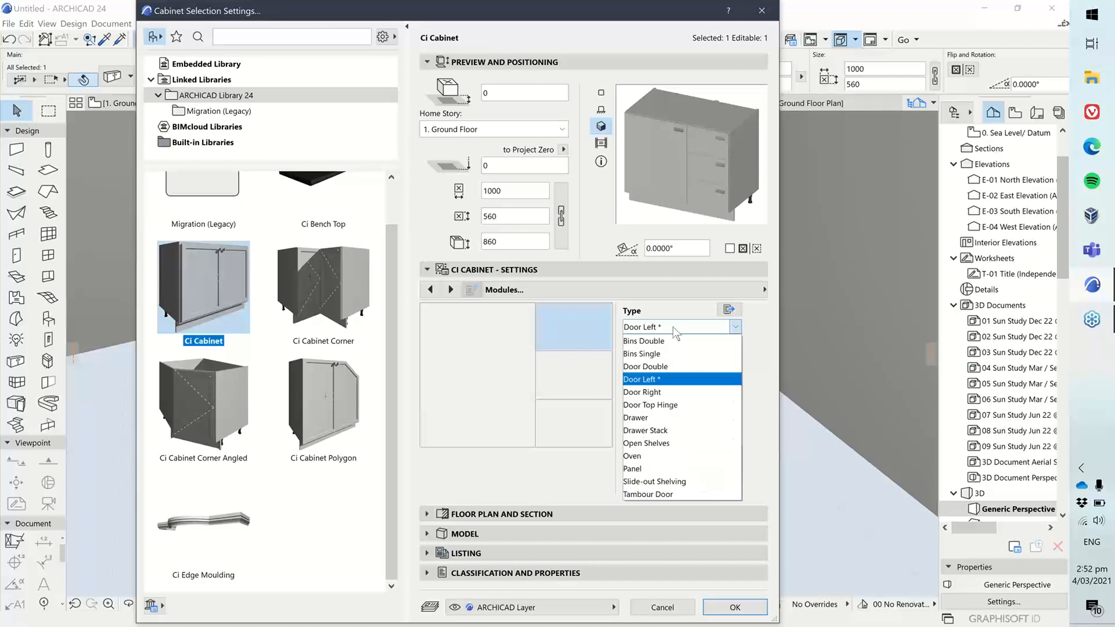
left_click(669, 443)
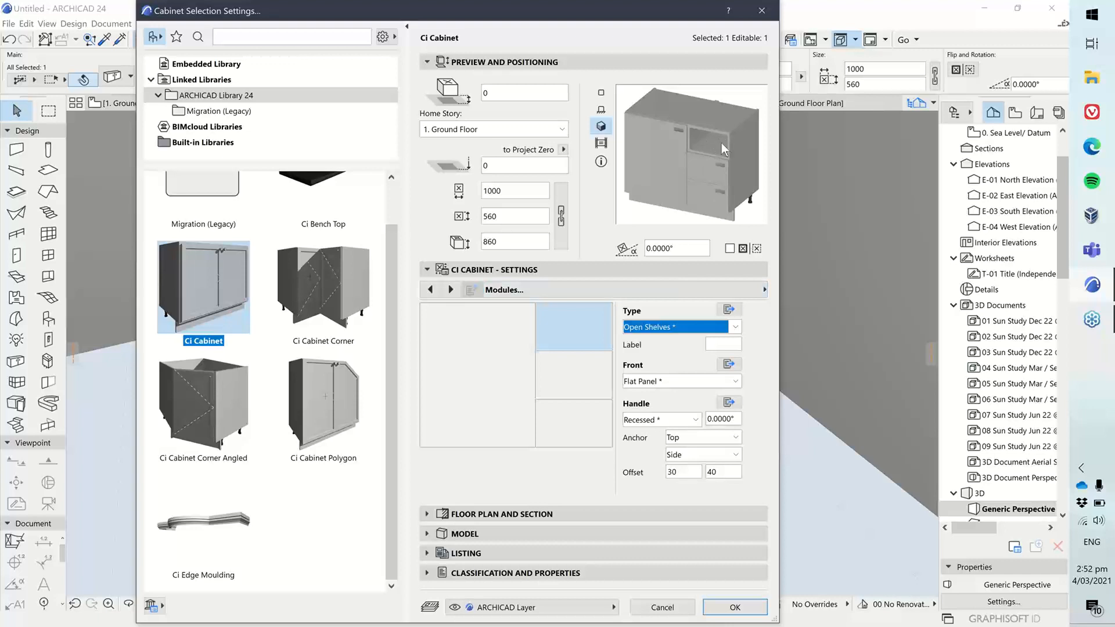
- Set the type of the middle module in the cabinet's narrower bay to Drawer Stack
left_click(563, 385)
left_click(573, 331)
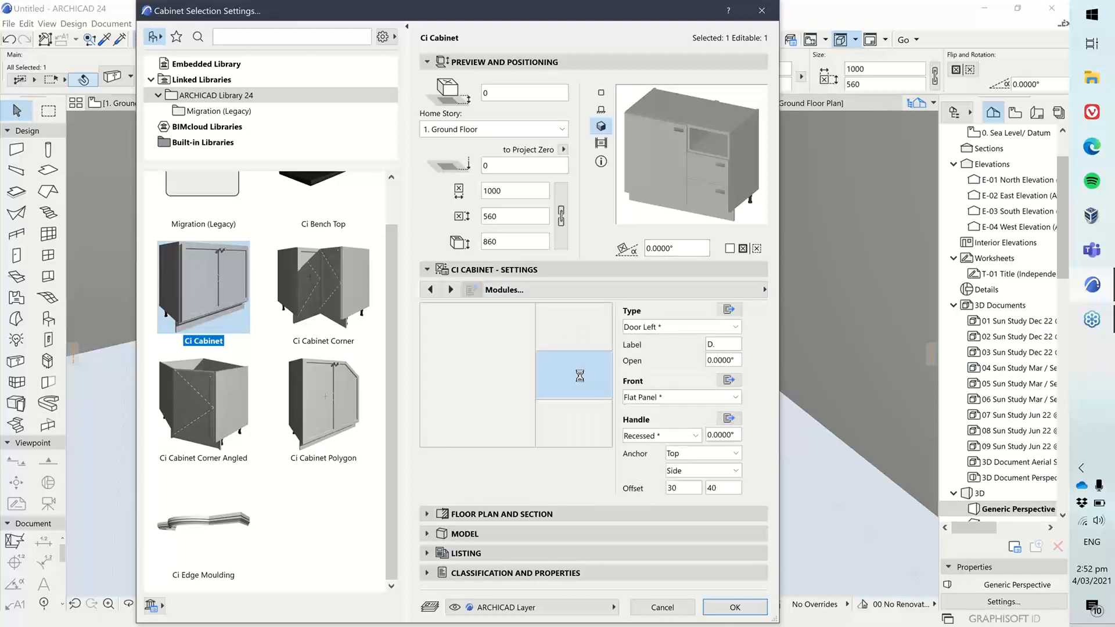
left_click(685, 328)
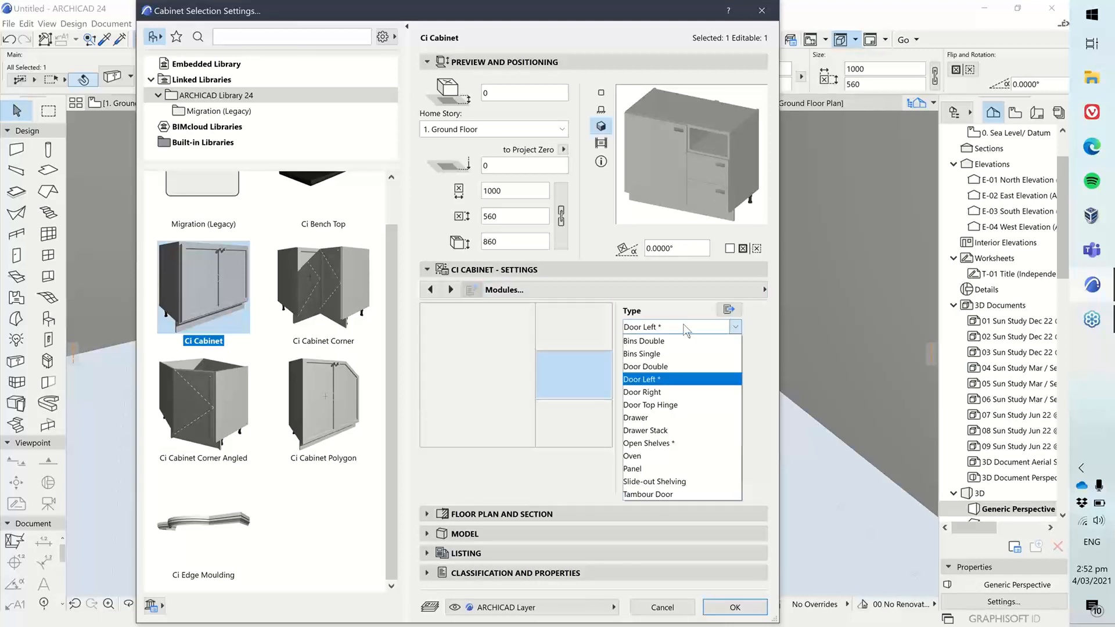
left_click(646, 430)
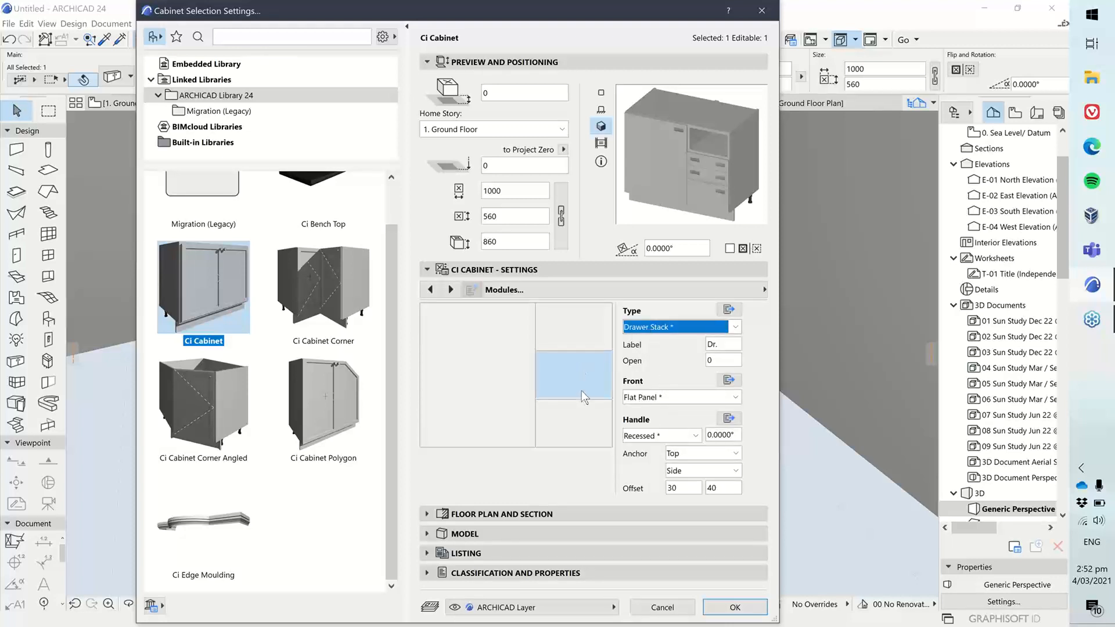
- Try the Bins Single type for the bottom module in the narrower bay and settle on Drawer
left_click(570, 430)
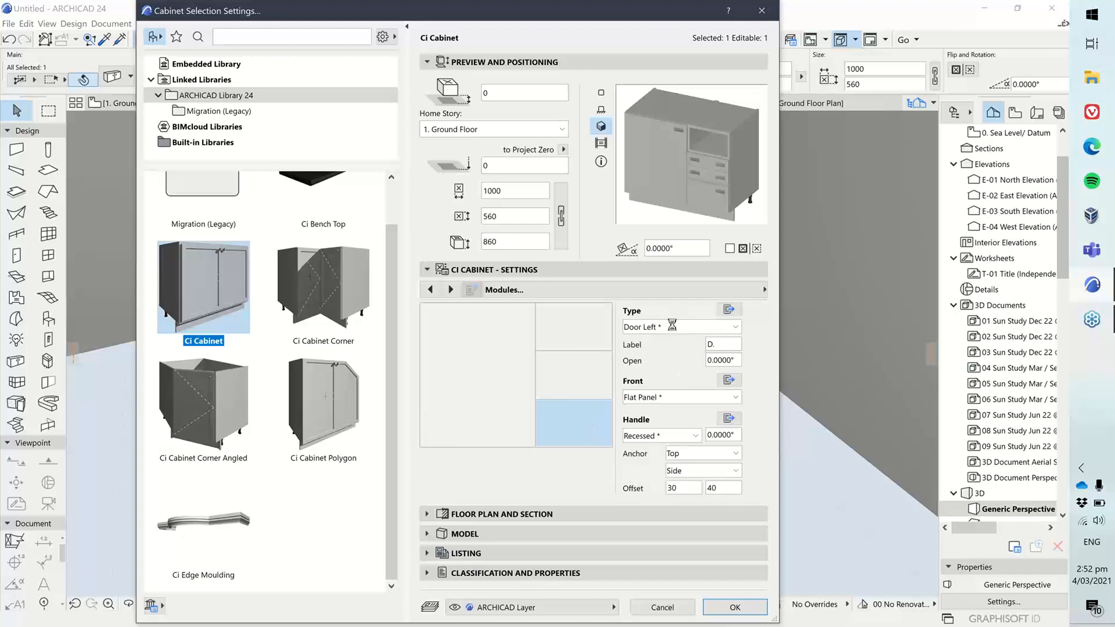
left_click(662, 327)
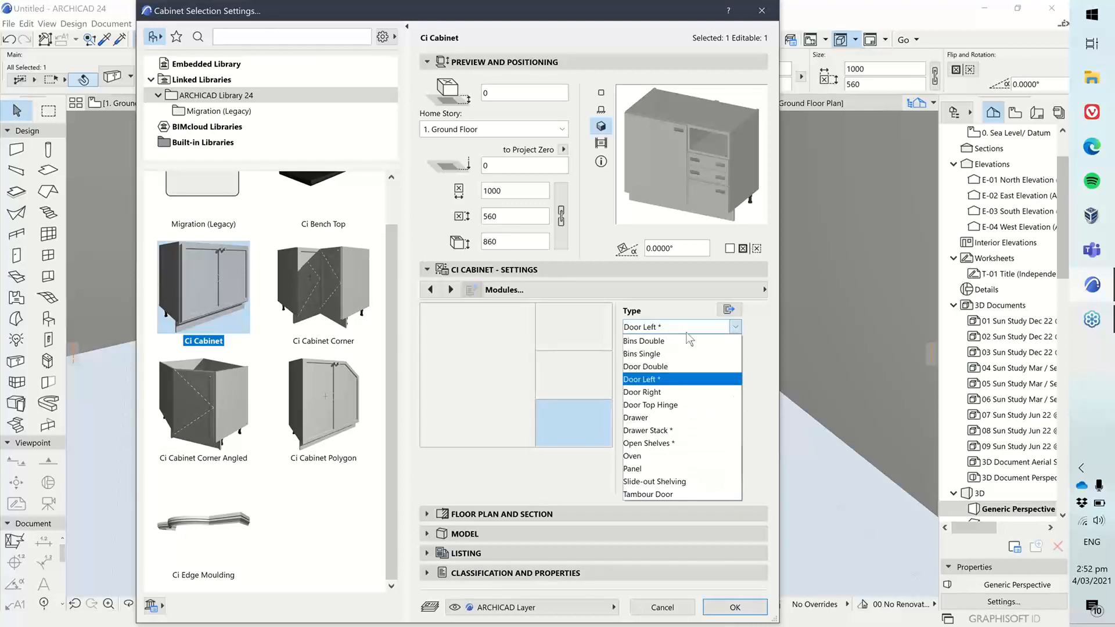
left_click(650, 354)
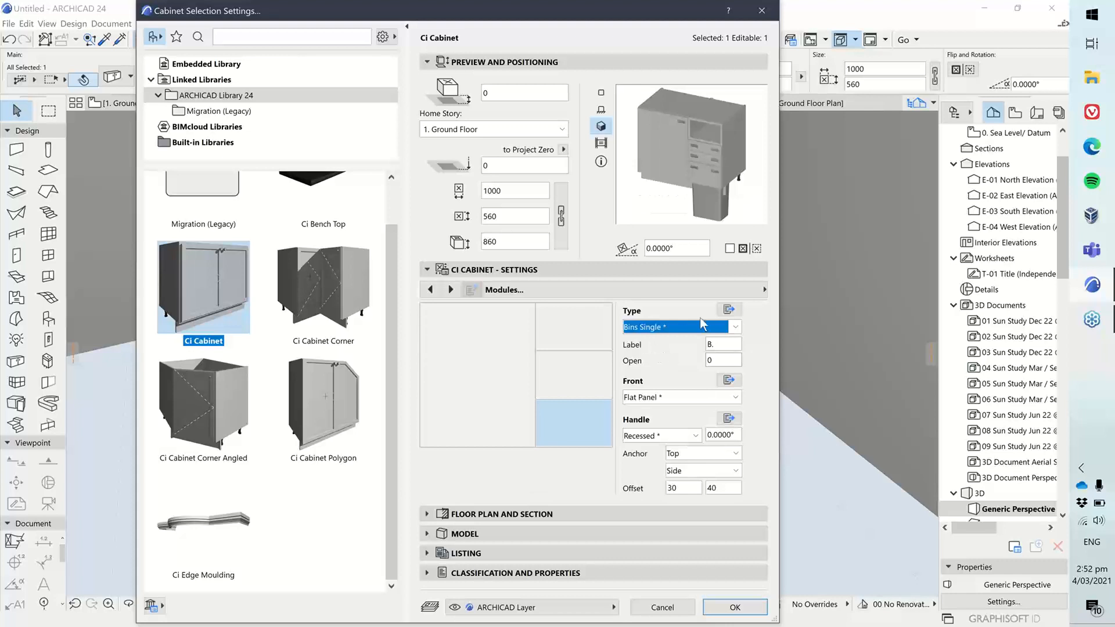
left_click(671, 326)
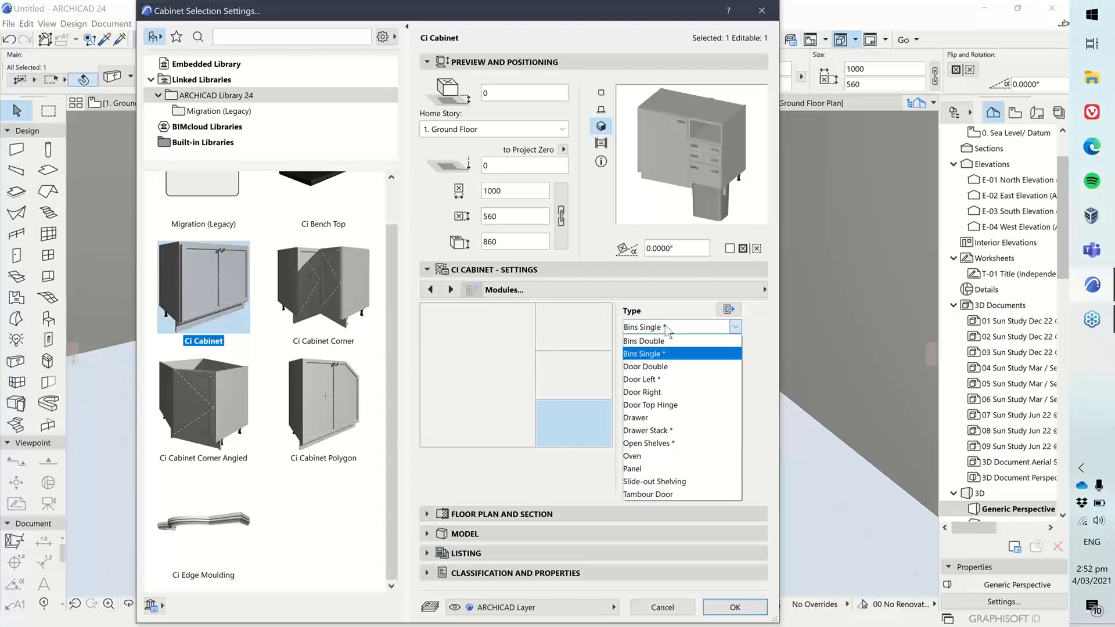
left_click(646, 418)
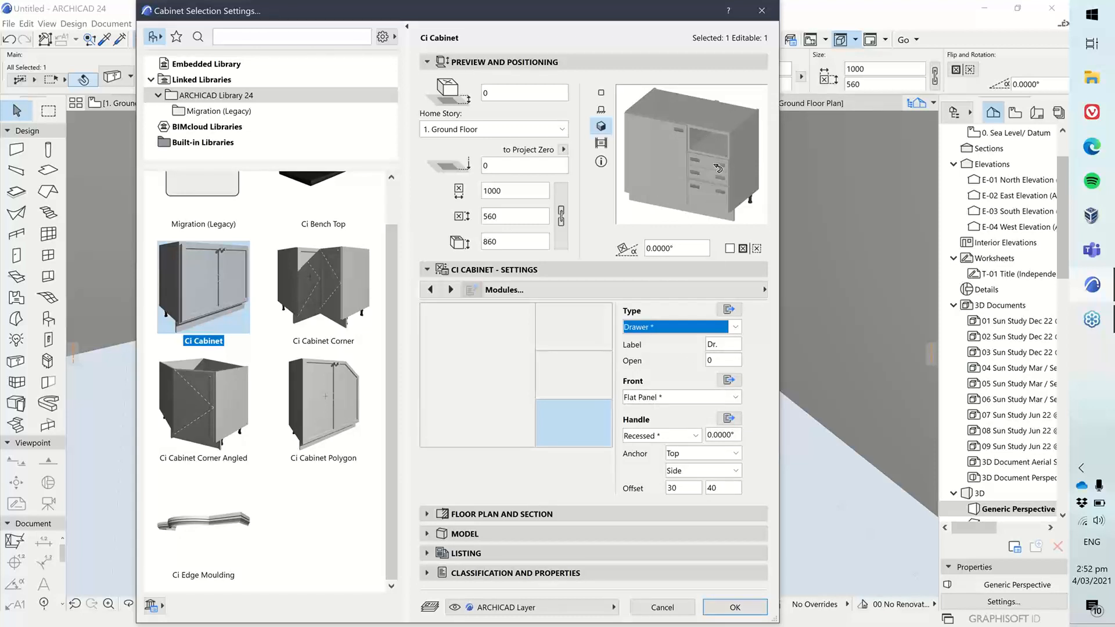
- Open the available module types and examine the Drawer type's settings and the functions it can be given
left_click(728, 309)
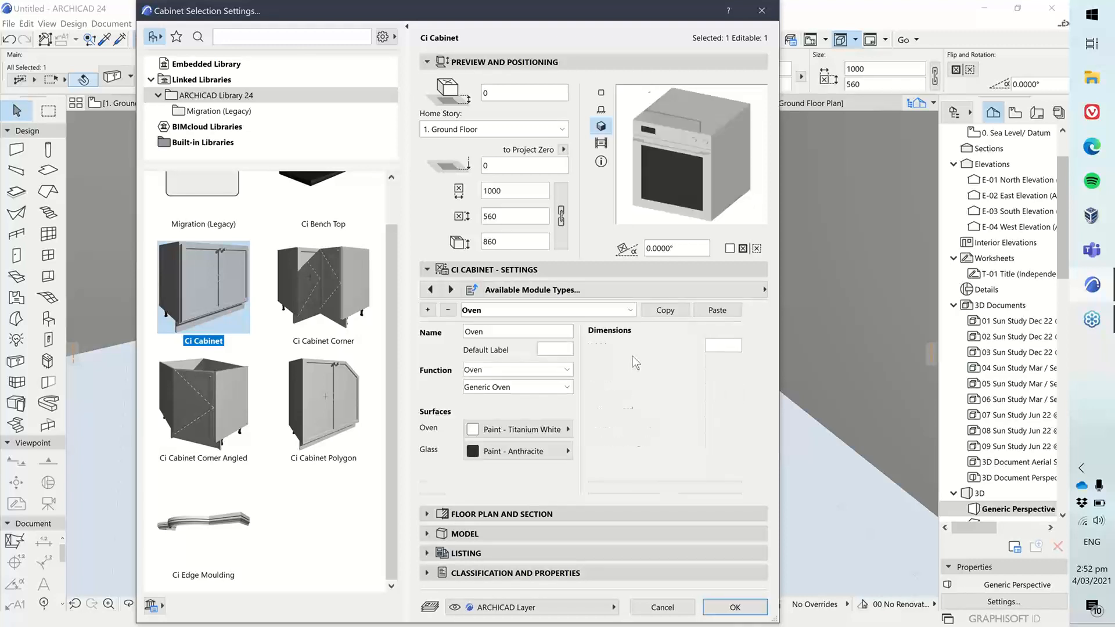
left_click(514, 310)
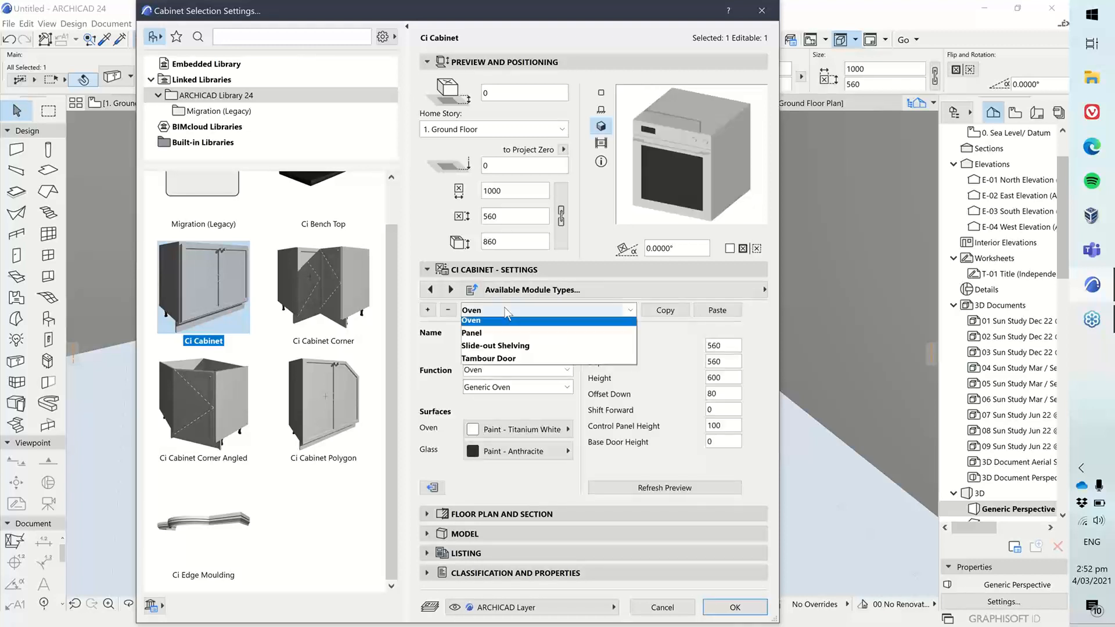
left_click(482, 401)
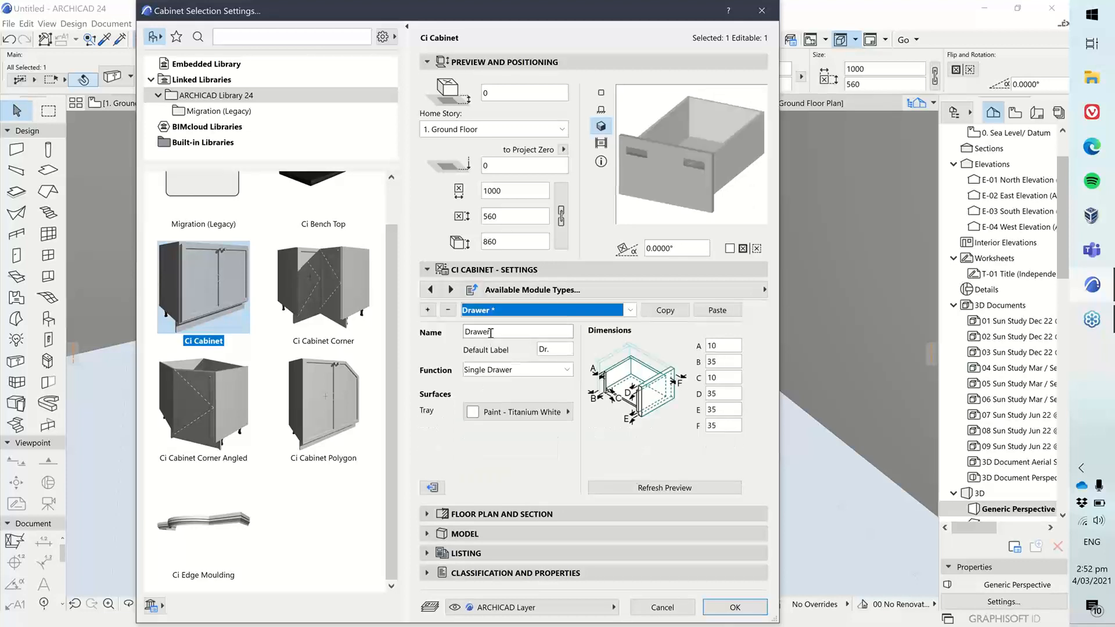
left_click(500, 372)
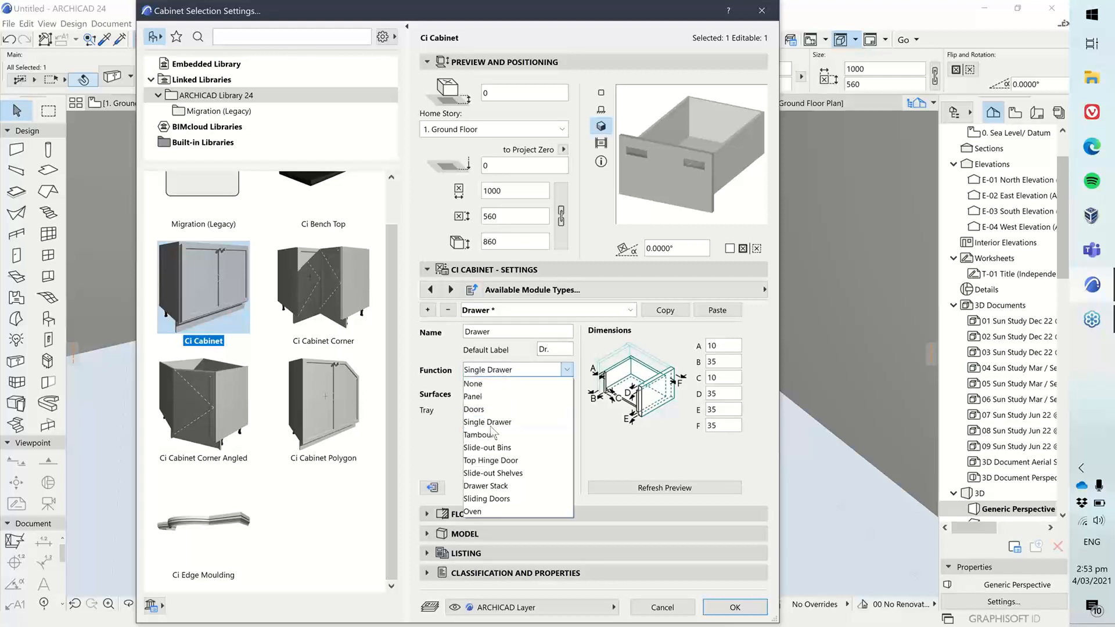
left_click(443, 430)
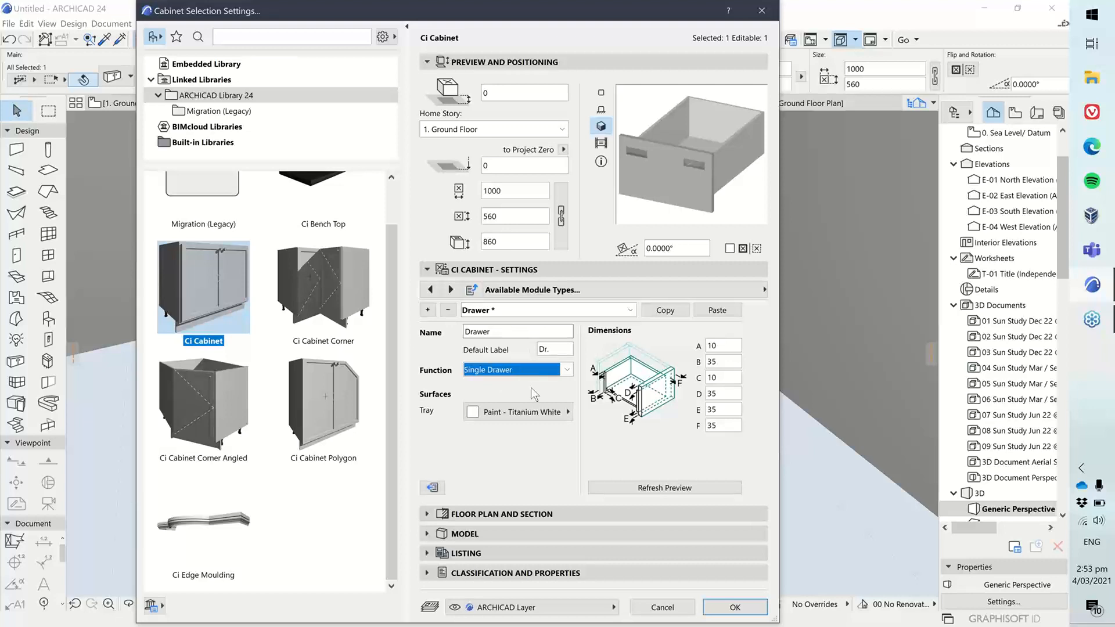
left_click(571, 310)
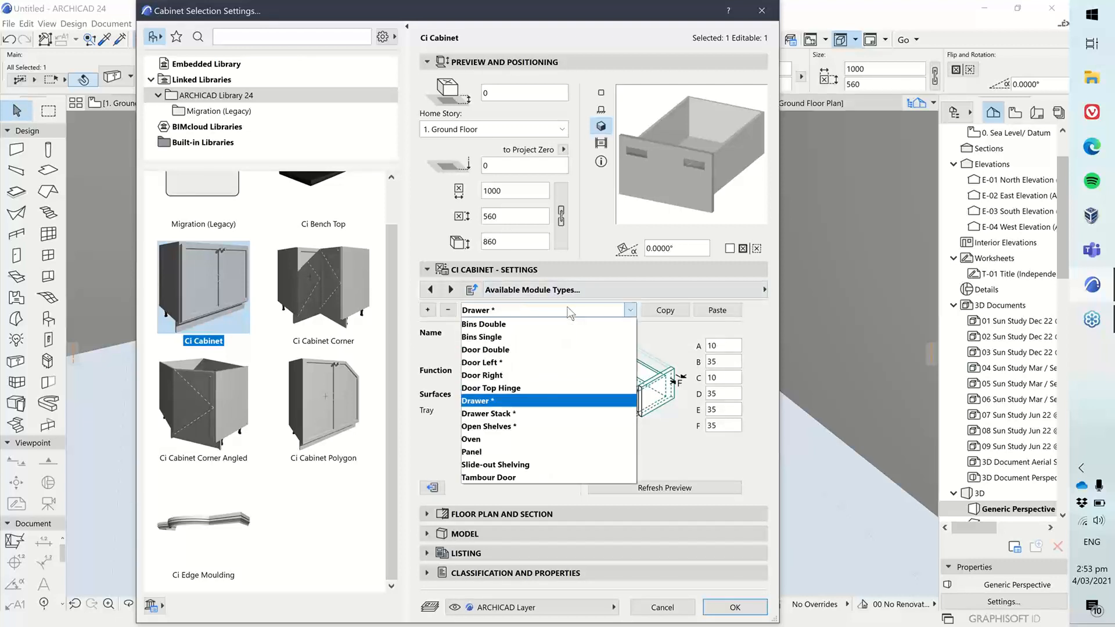
left_click(570, 314)
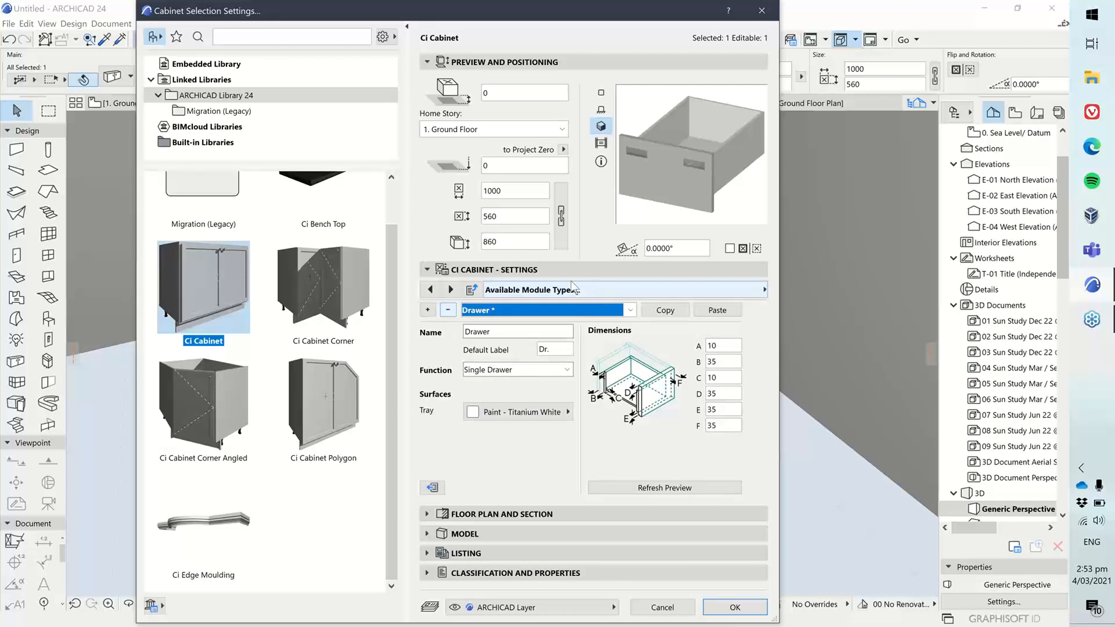
- Configure the Drawer Stack module type with 2 drawers and set both the top and bottom drawer depths to 0
left_click(518, 317)
left_click(506, 423)
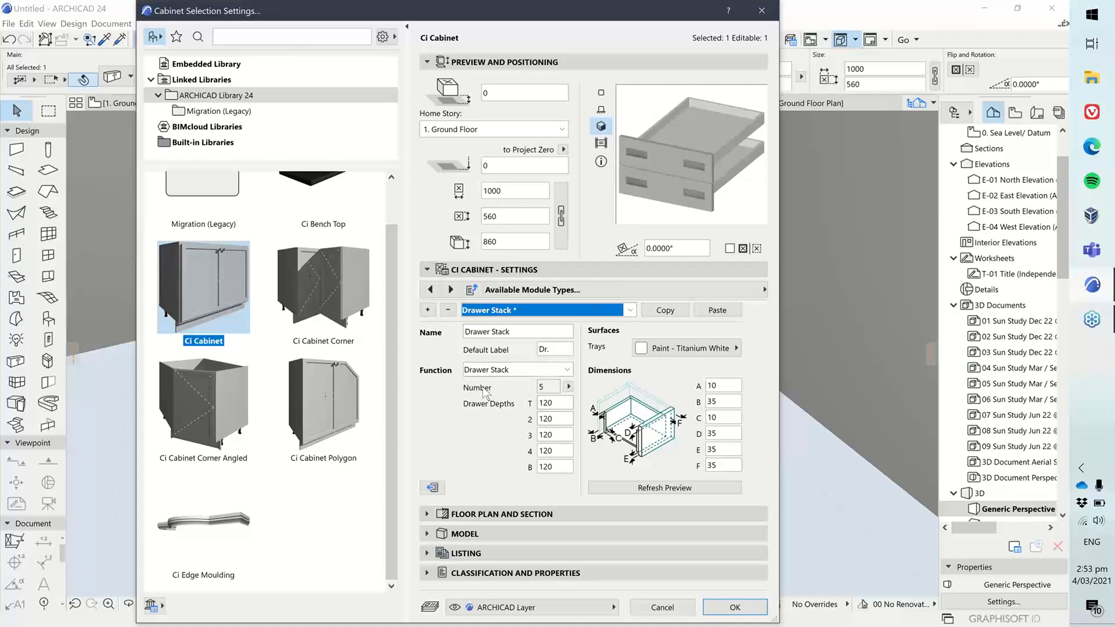
left_click(568, 387)
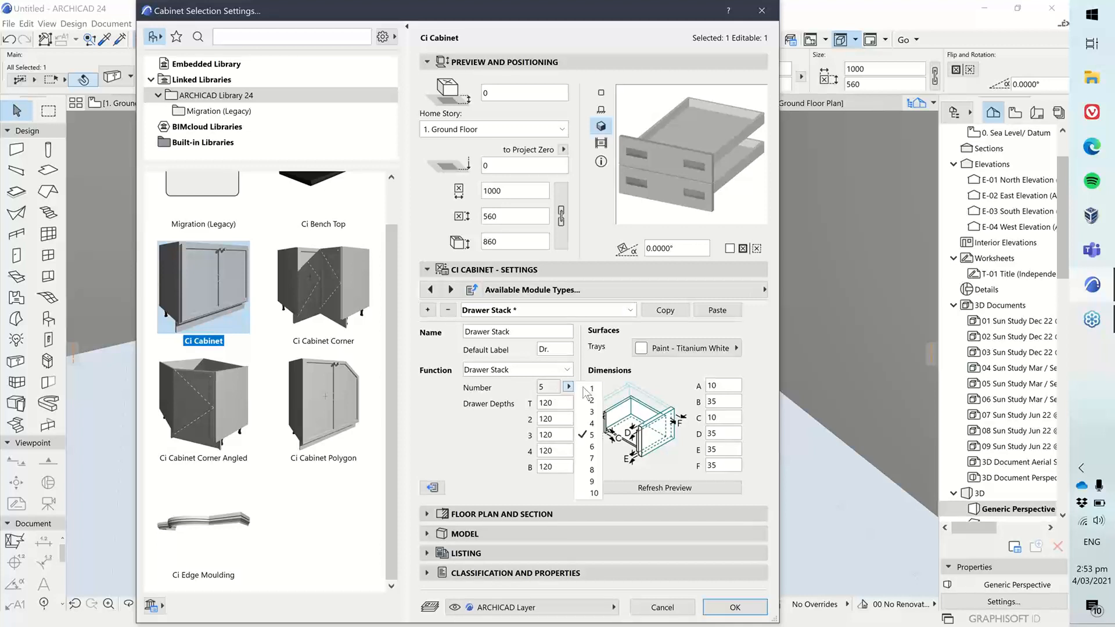
left_click(586, 399)
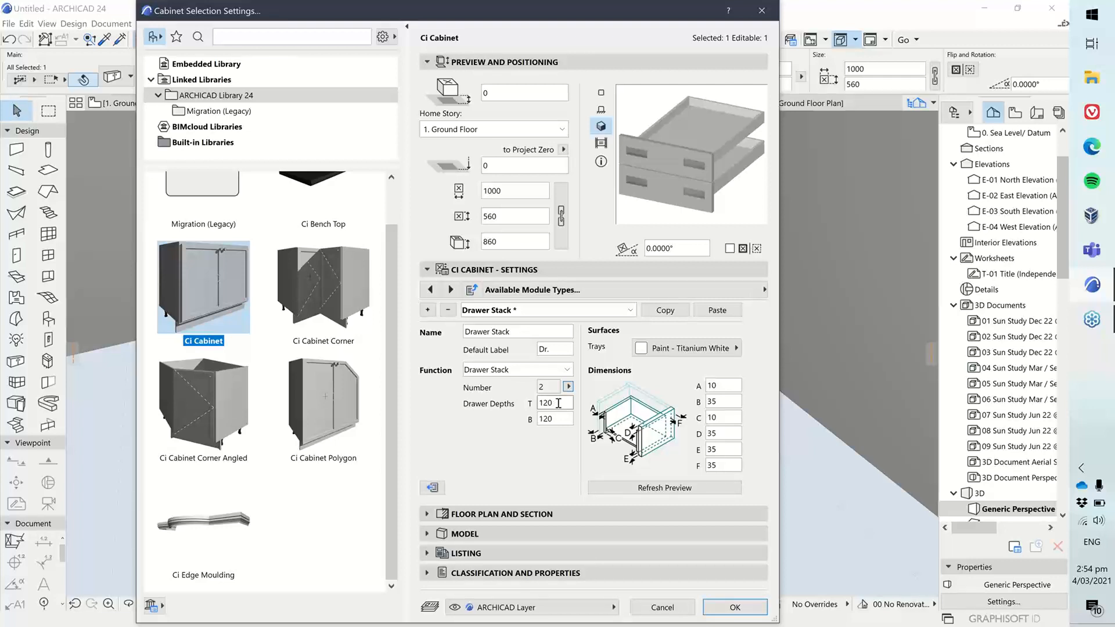
left_click_drag(558, 402, 526, 409)
type("0")
key("Tab")
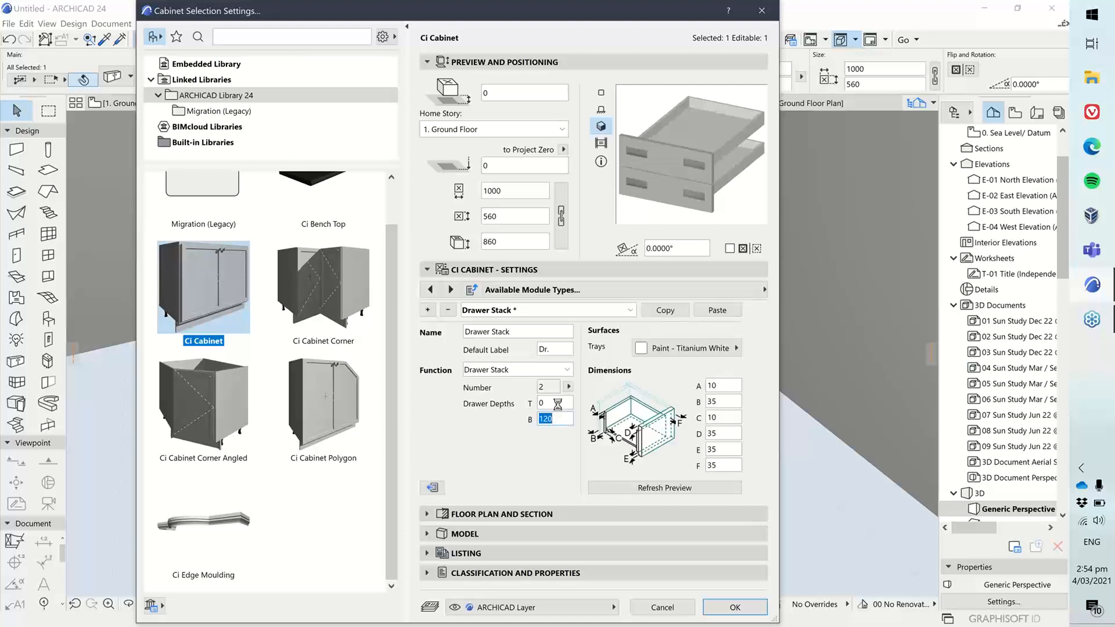
type("0")
key("Tab")
- View the Open Shelves module type and return to the cabinet's Modules page
left_click(598, 311)
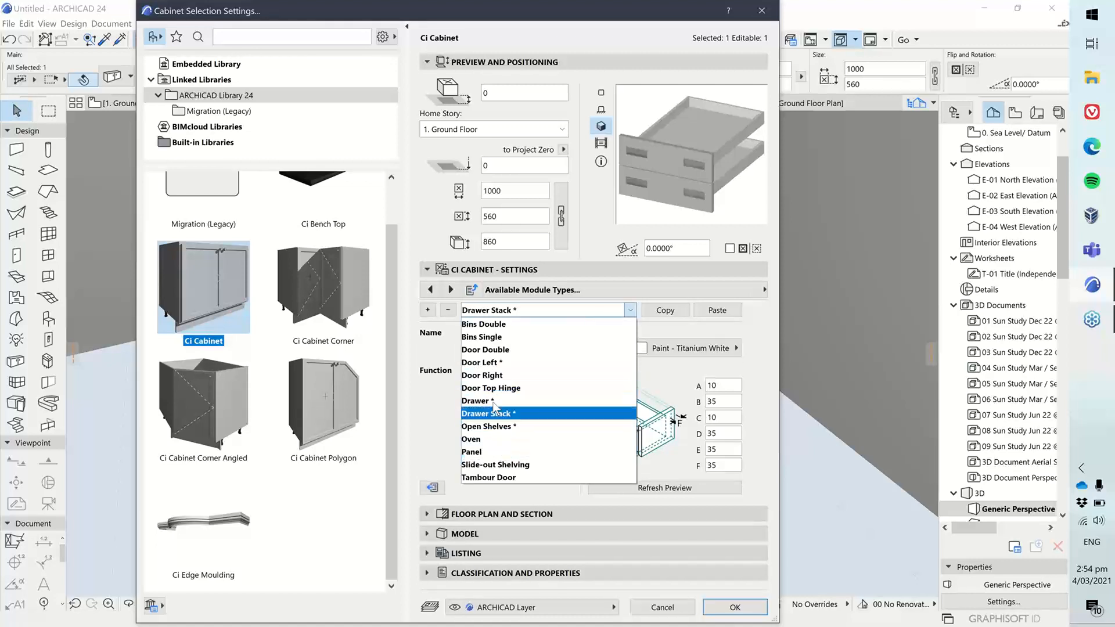
left_click(525, 427)
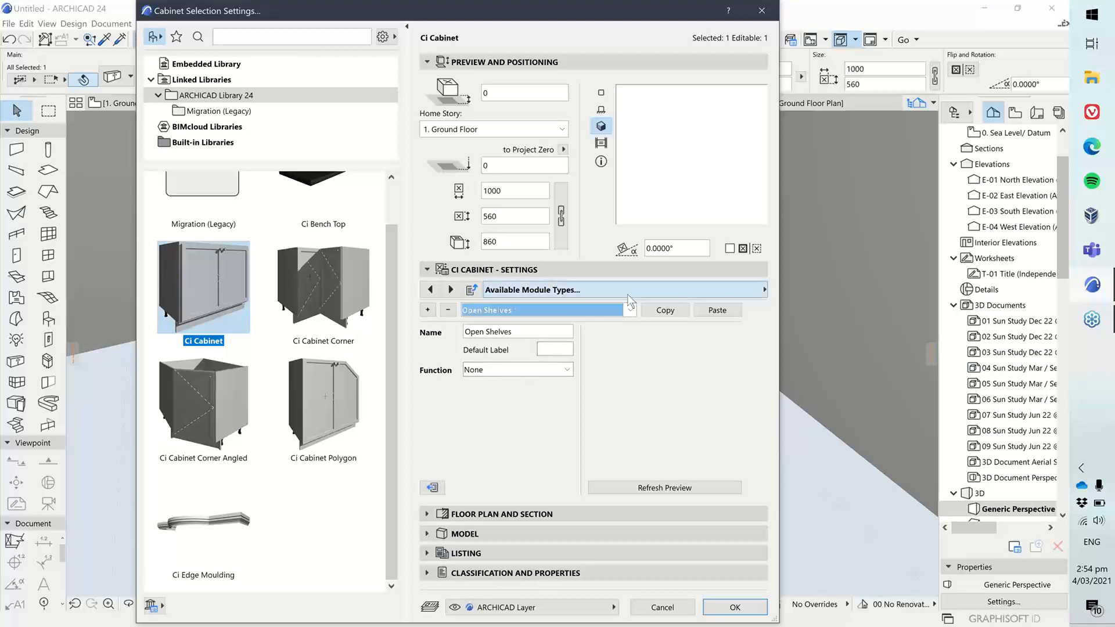
left_click(726, 290)
left_click(813, 356)
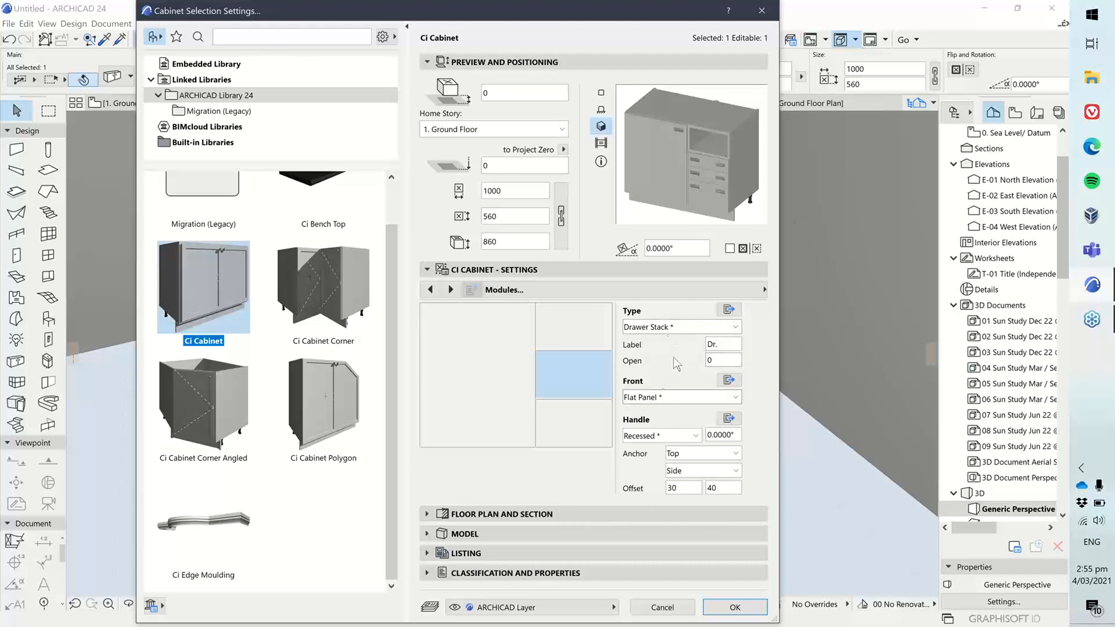
- Try the Oven type for the middle module in the narrower bay and set it back to Drawer Stack
left_click(671, 327)
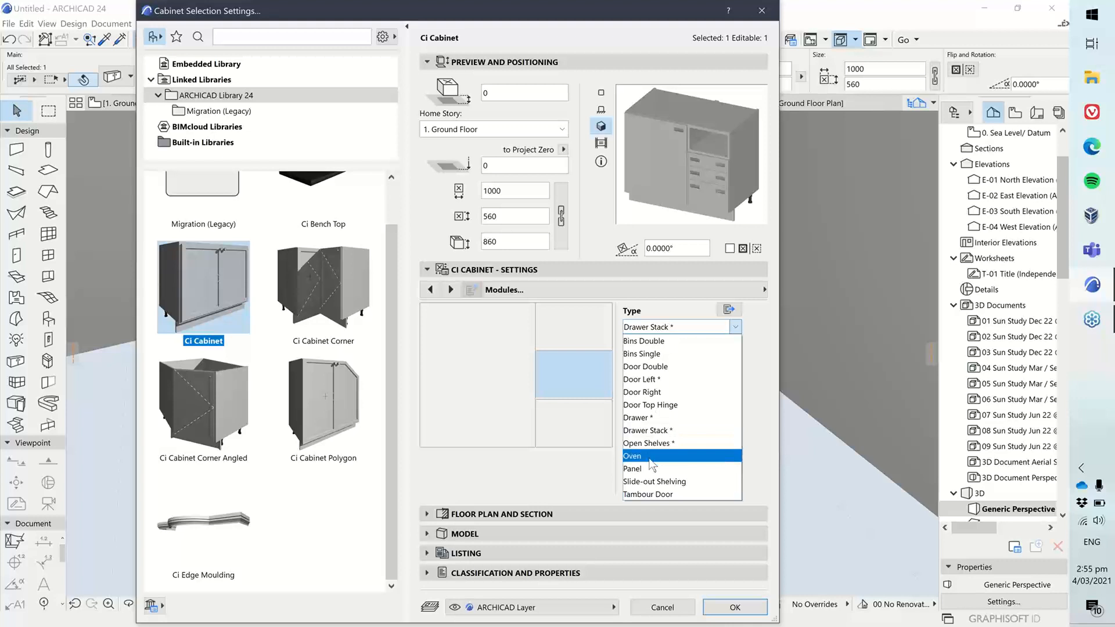
left_click(649, 456)
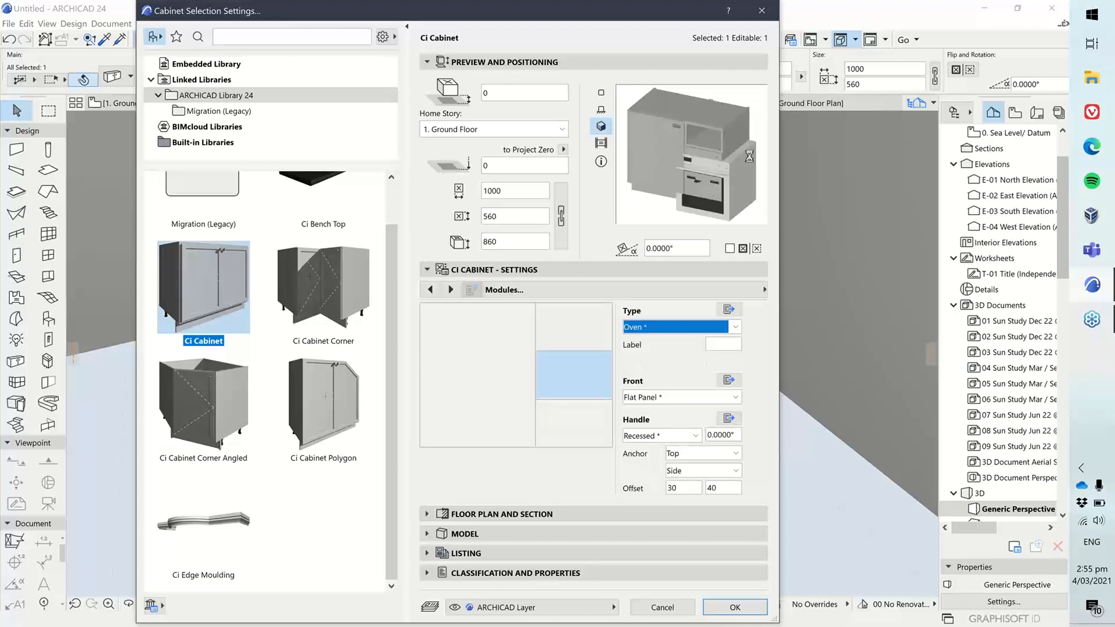
left_click(661, 327)
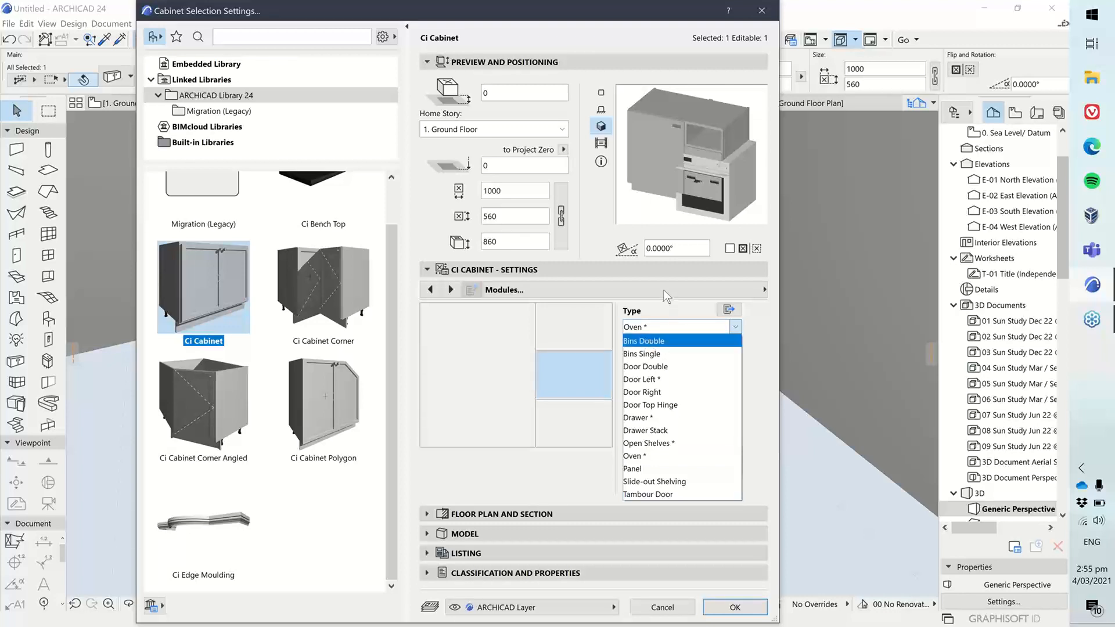
left_click(760, 331)
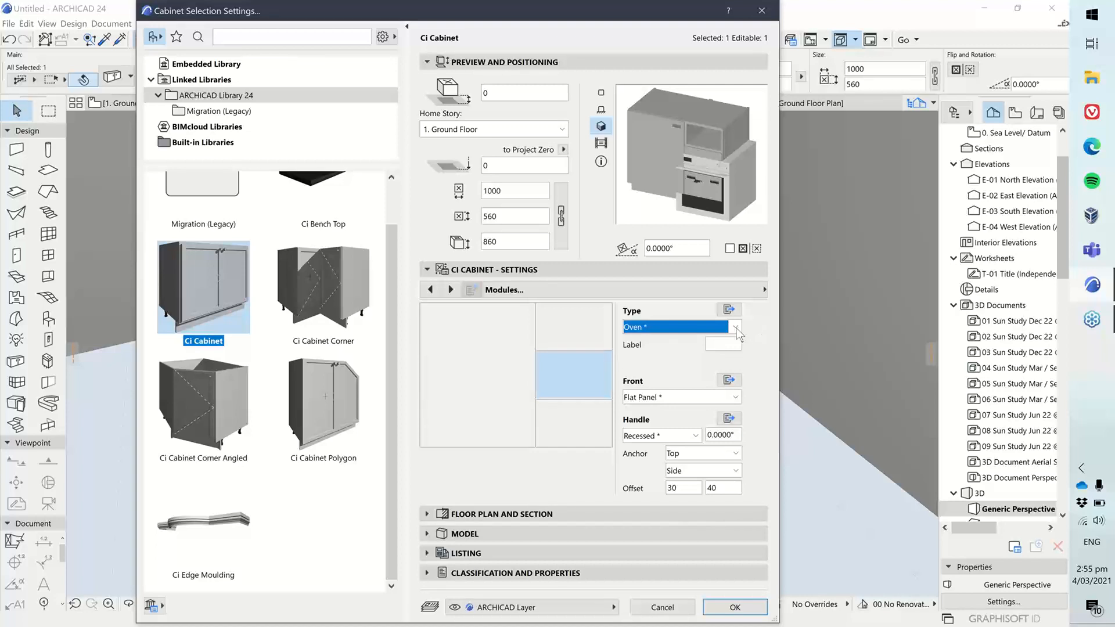
left_click(736, 327)
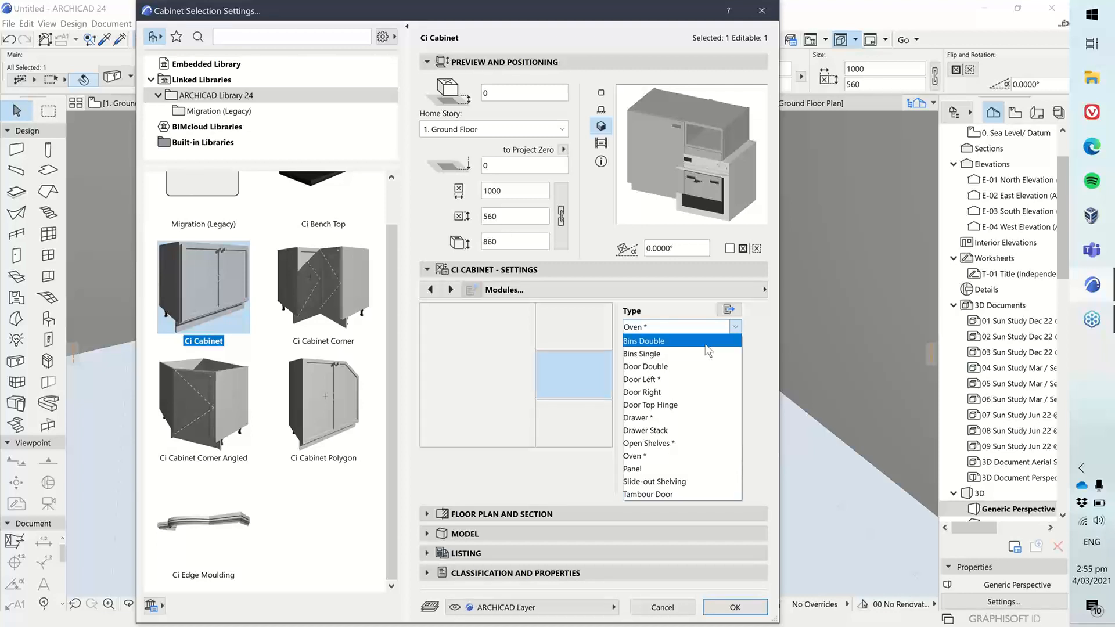
left_click(680, 432)
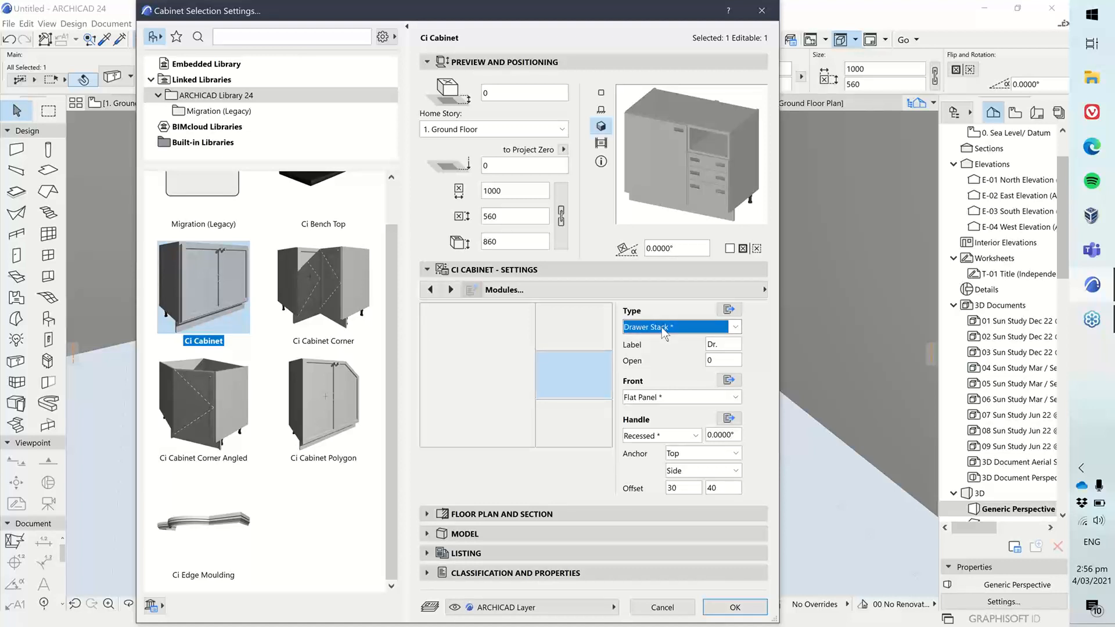
- Apply the cabinet settings, deselect the cabinet and inspect its updated fronts in 3D
left_click(734, 607)
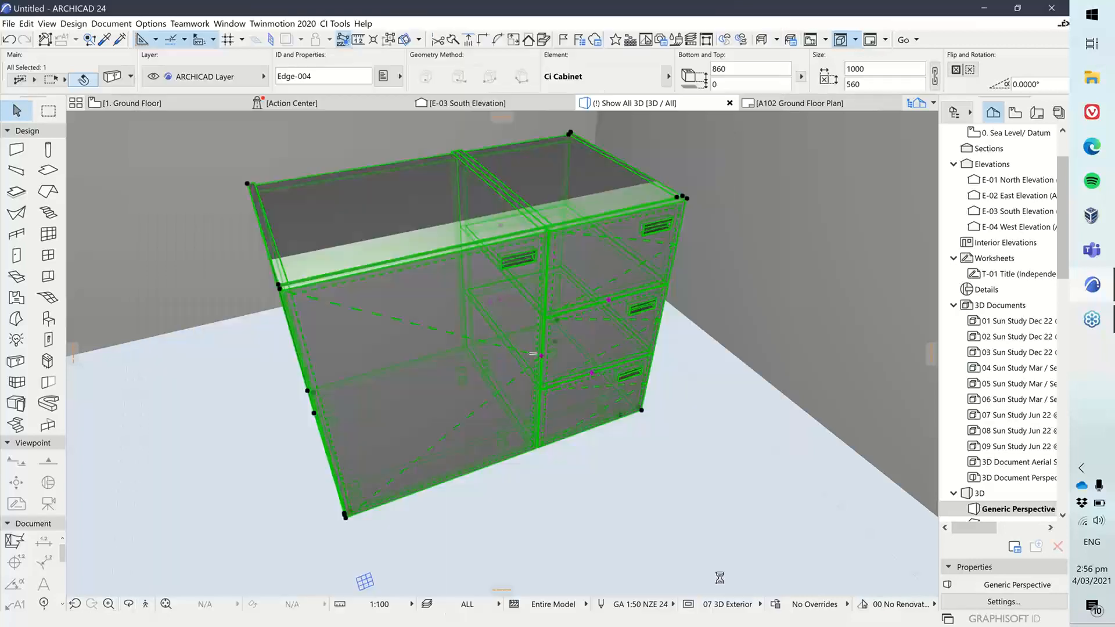
left_click(604, 503)
middle_click_drag(657, 482, 613, 469, "shift")
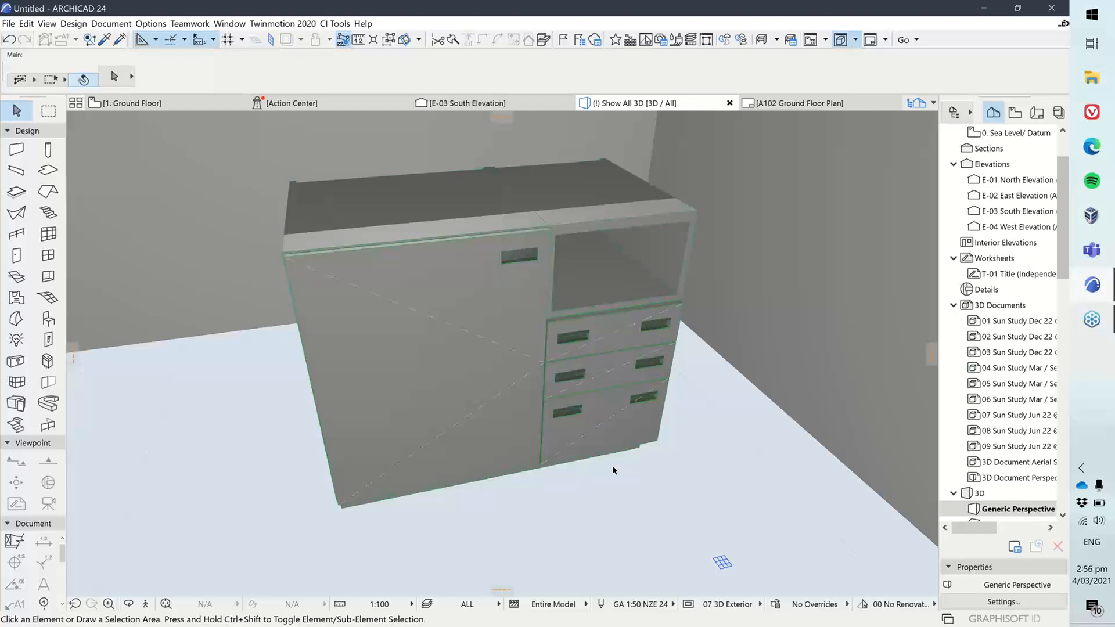
- Switch to the ground floor plan and choose Ci Bench Top in the Cabinet tool's default settings
left_click(169, 105)
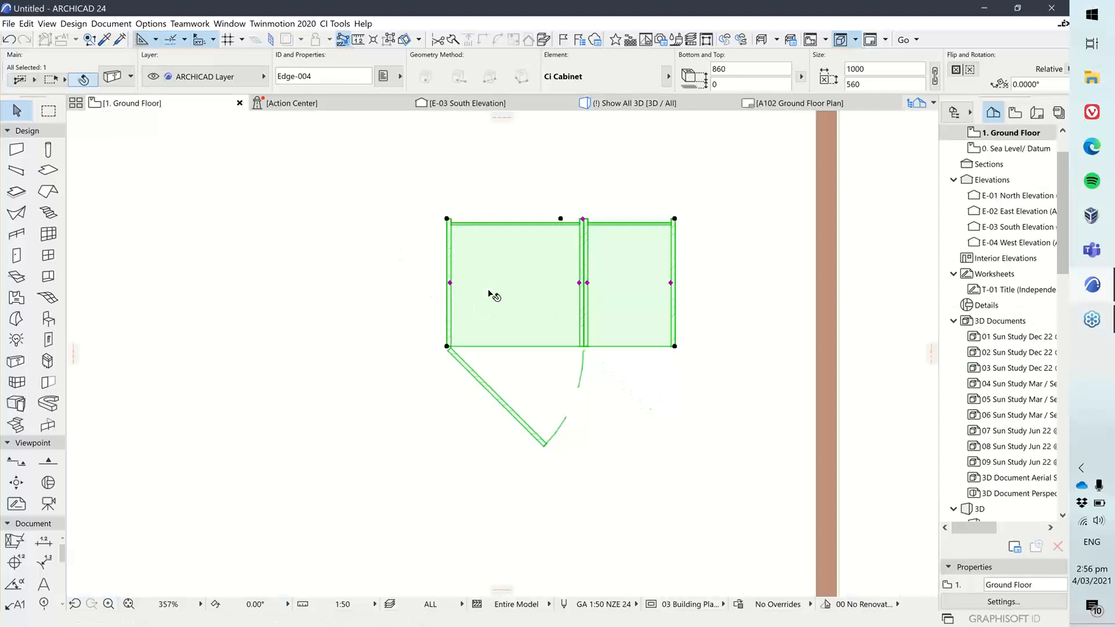
scroll(491, 293, "down", 4)
left_click(82, 131)
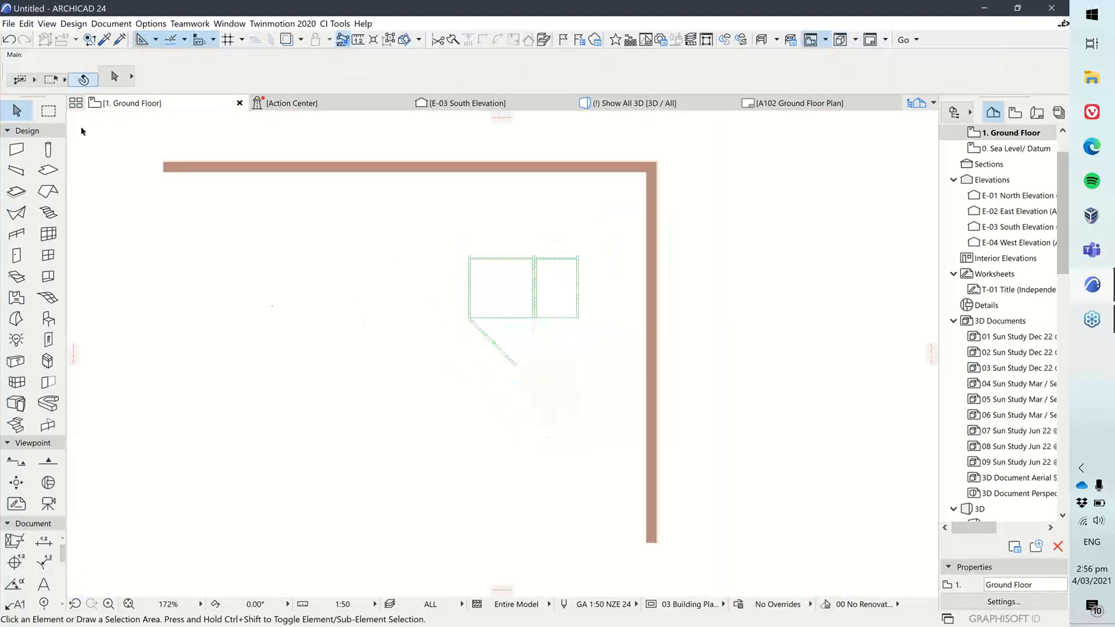
left_click(16, 363)
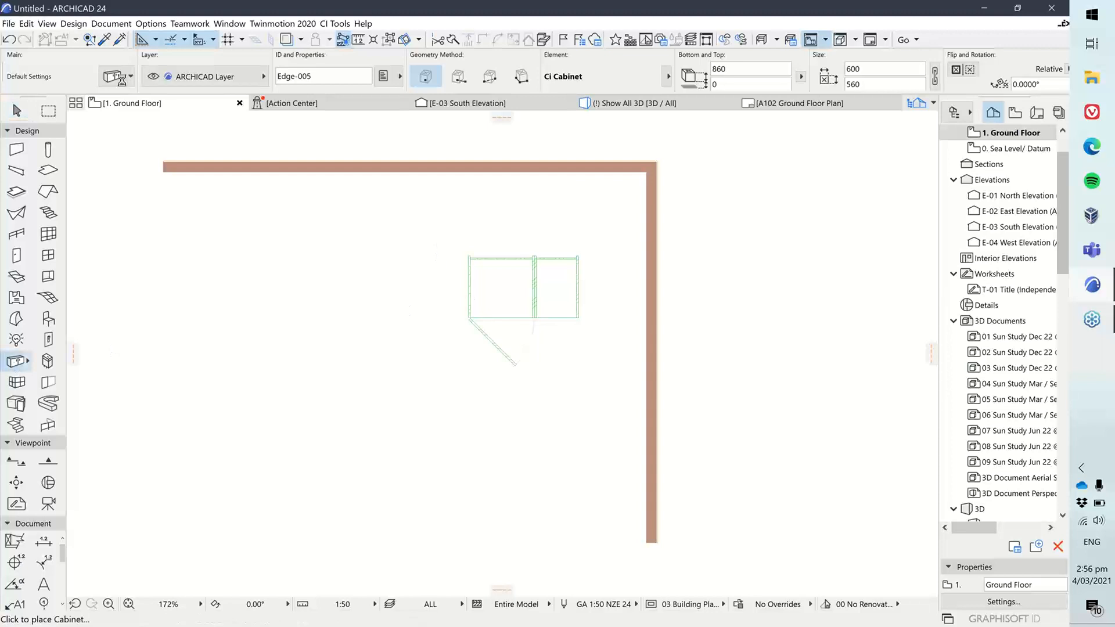
left_click(116, 77)
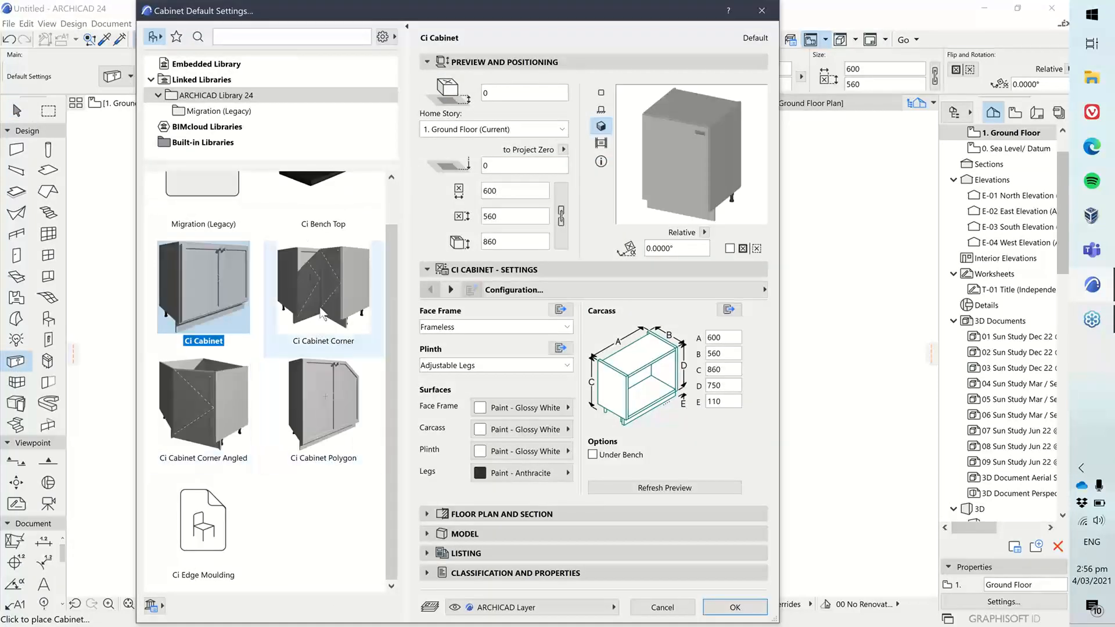
scroll(342, 410, "up", 1)
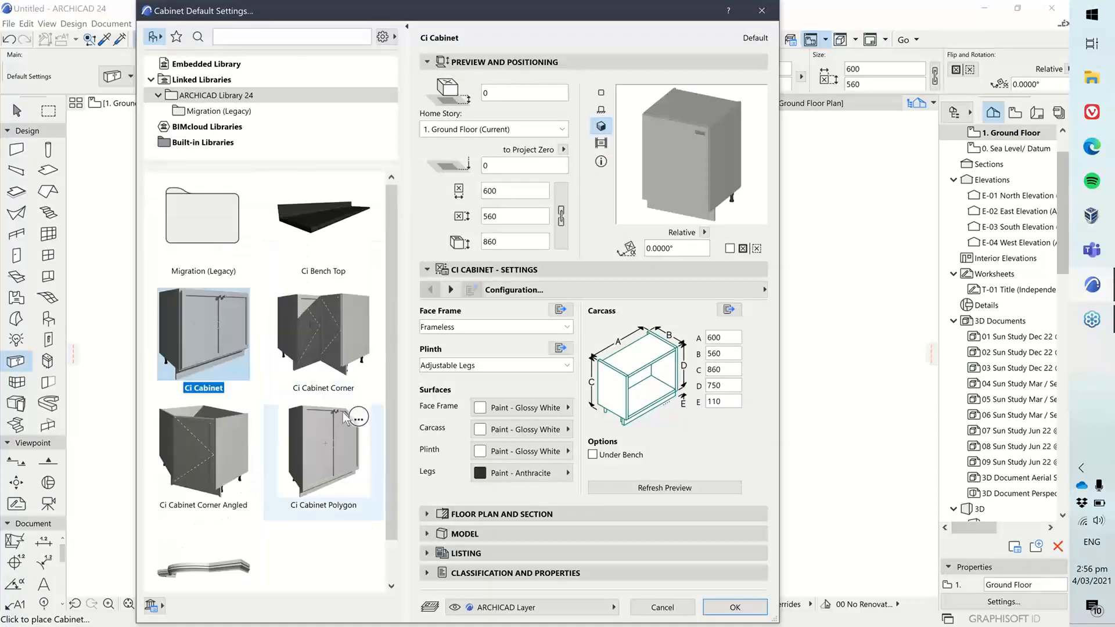
left_click(316, 225)
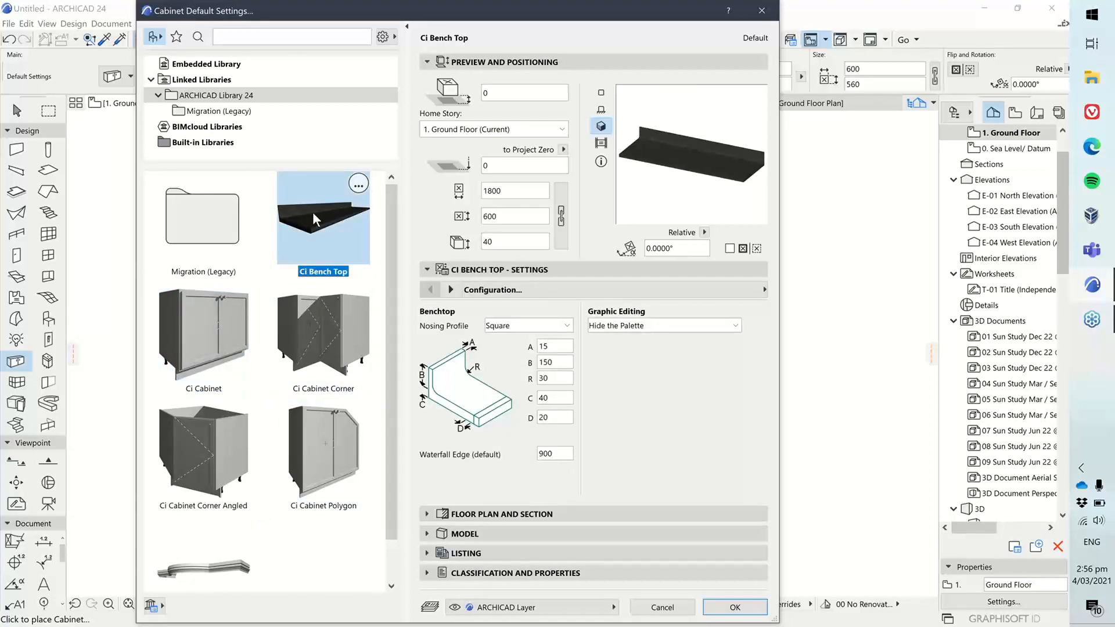
- Set the bench top's nosing profile to Round and its graphic editing to Shape
left_click(506, 327)
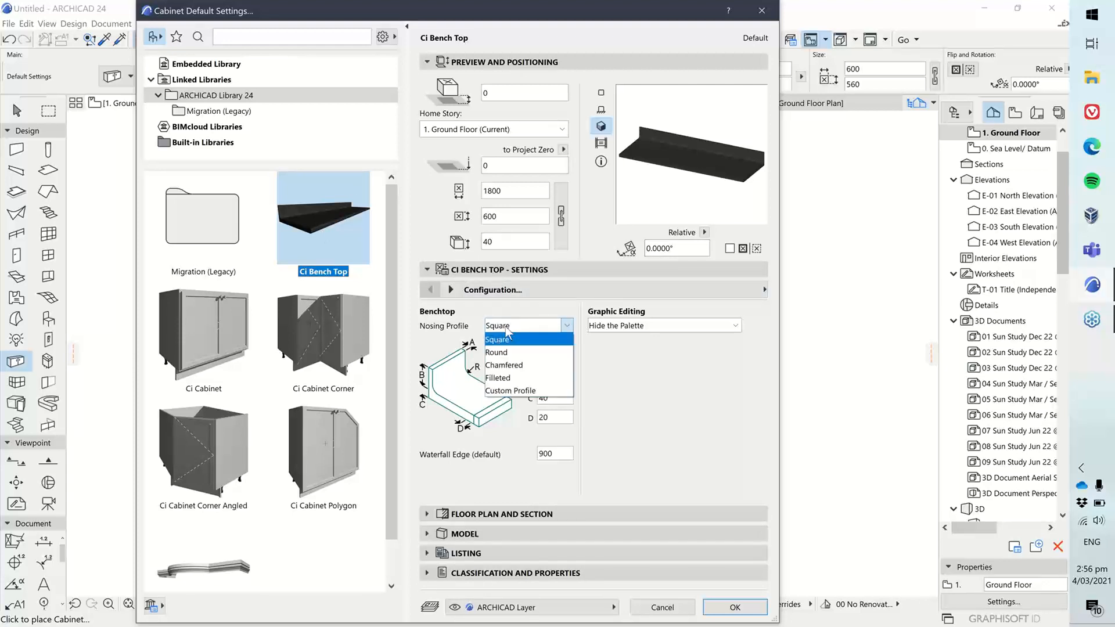
left_click(518, 353)
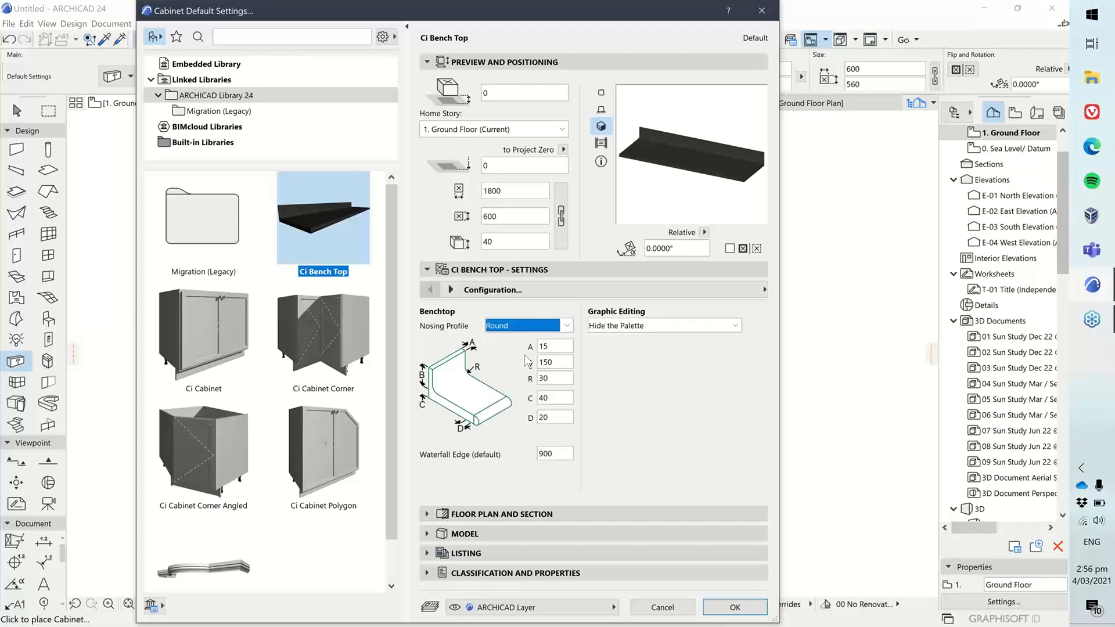
left_click(641, 326)
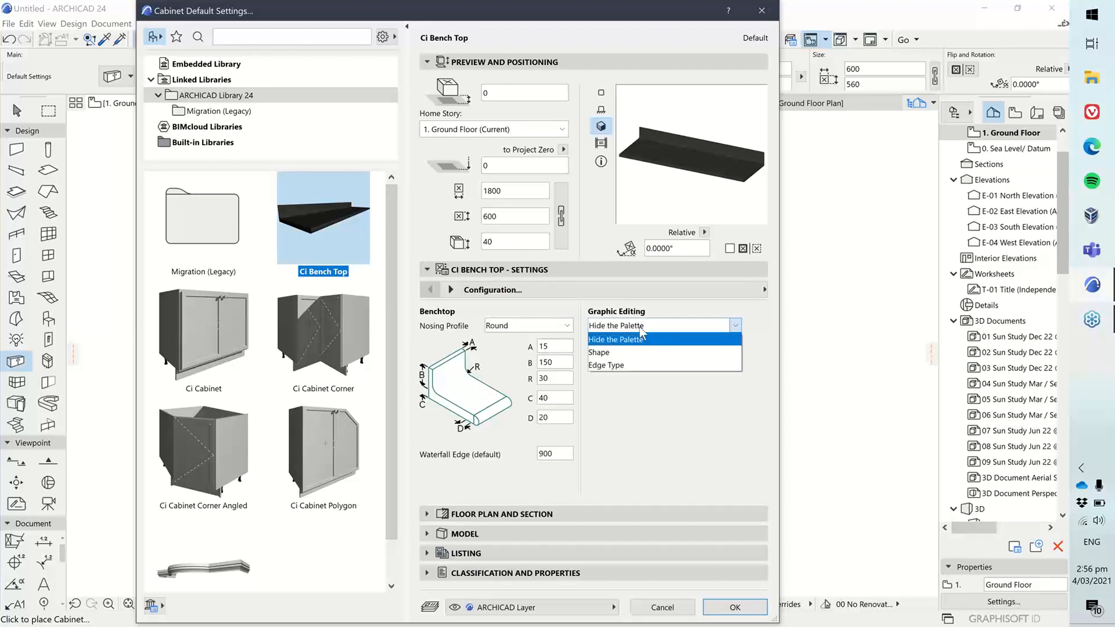
left_click(622, 352)
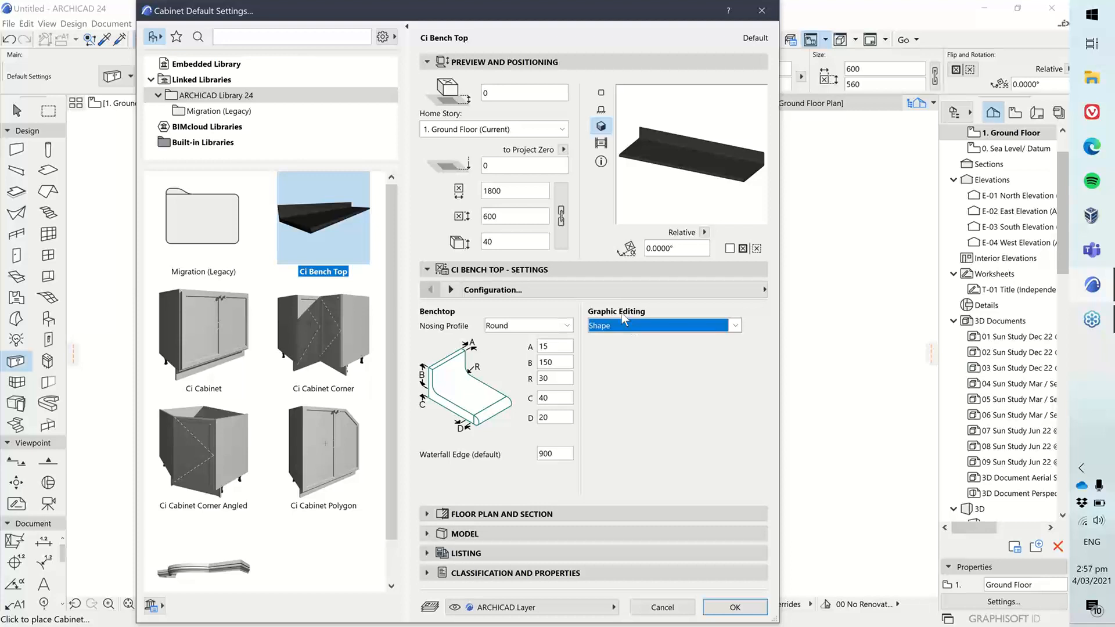
- Set both the Bench Top and Nosings surfaces to Stone - Marble Carrara White and accept the default settings
left_click(635, 288)
left_click(845, 308)
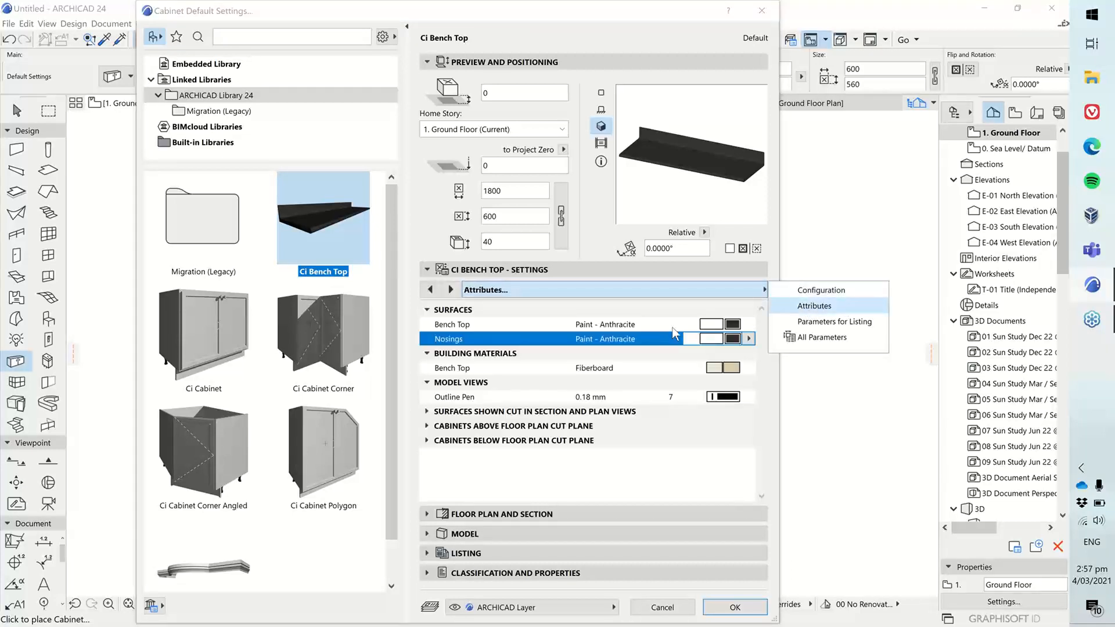
left_click(749, 324)
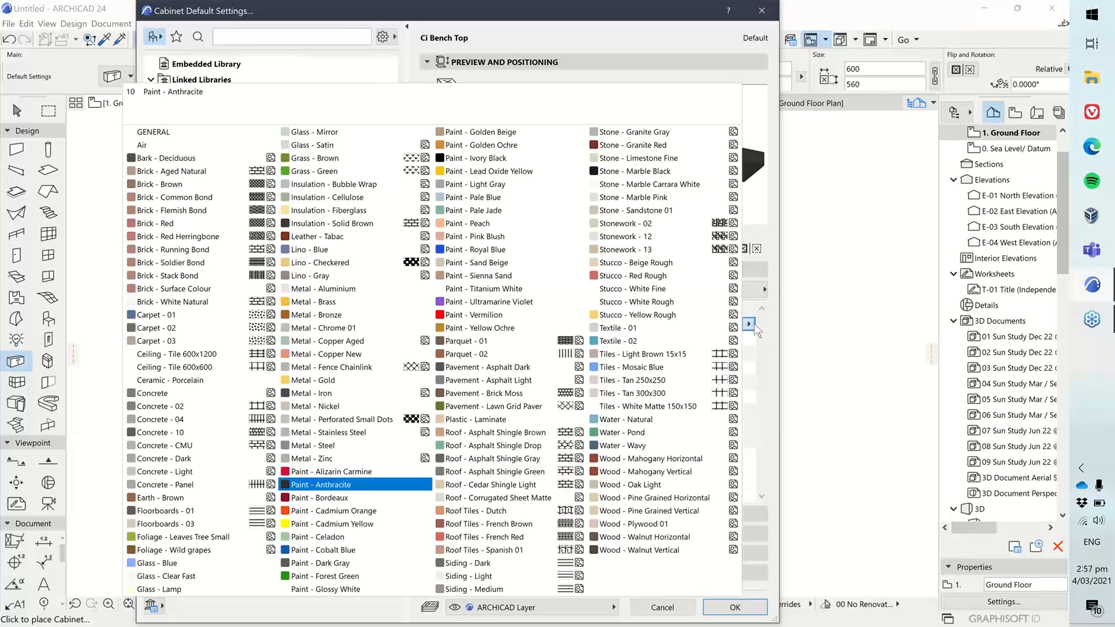
left_click(748, 324)
left_click(748, 324)
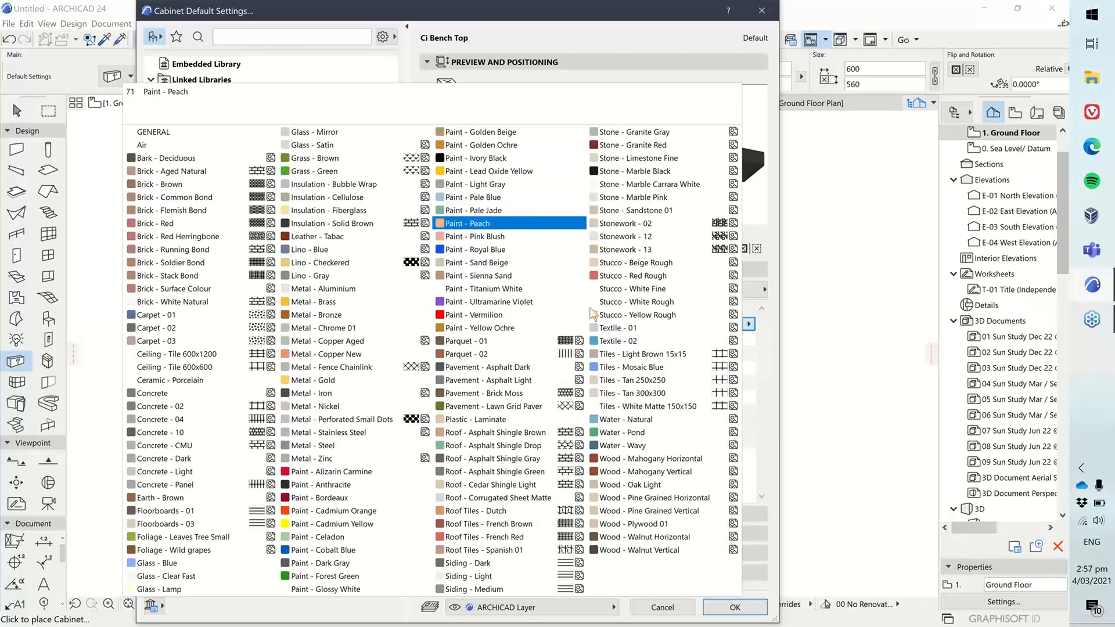
left_click(733, 316)
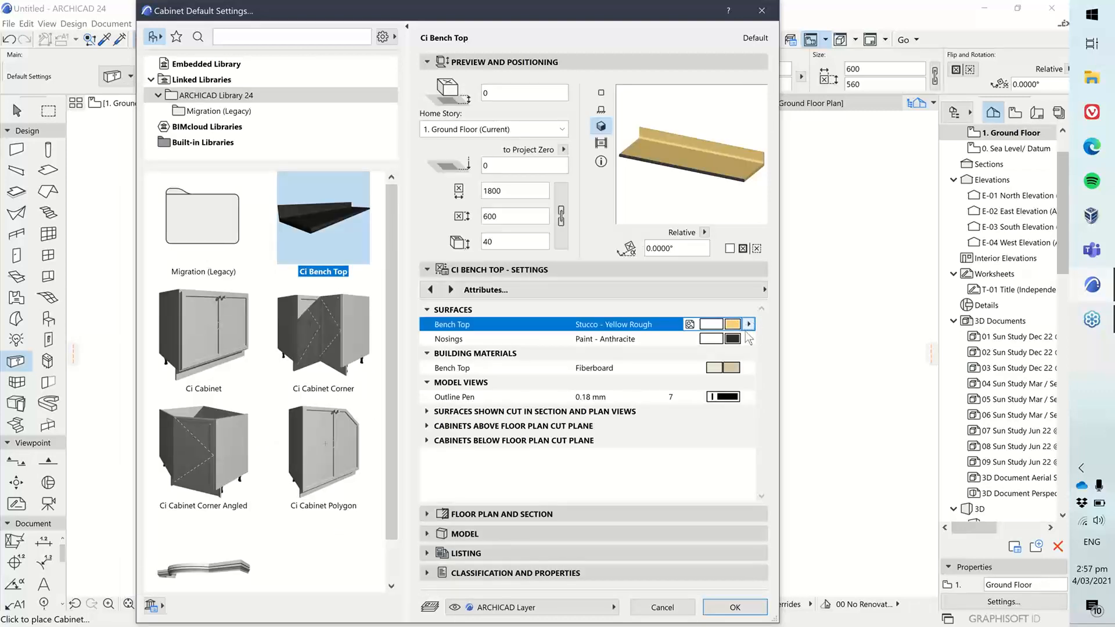
left_click(748, 324)
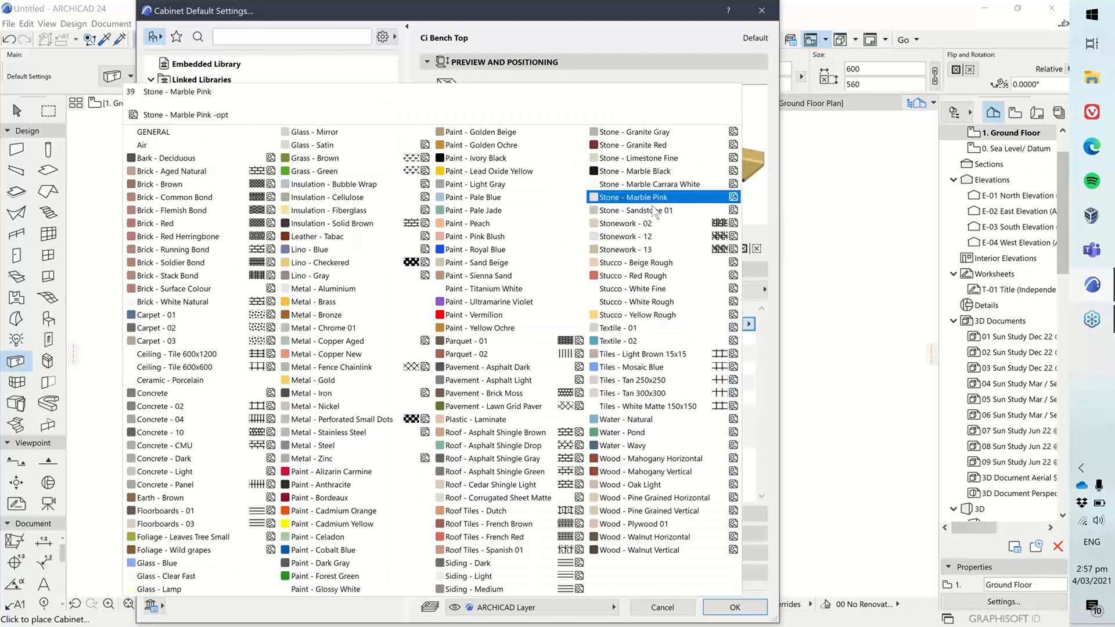
left_click(644, 185)
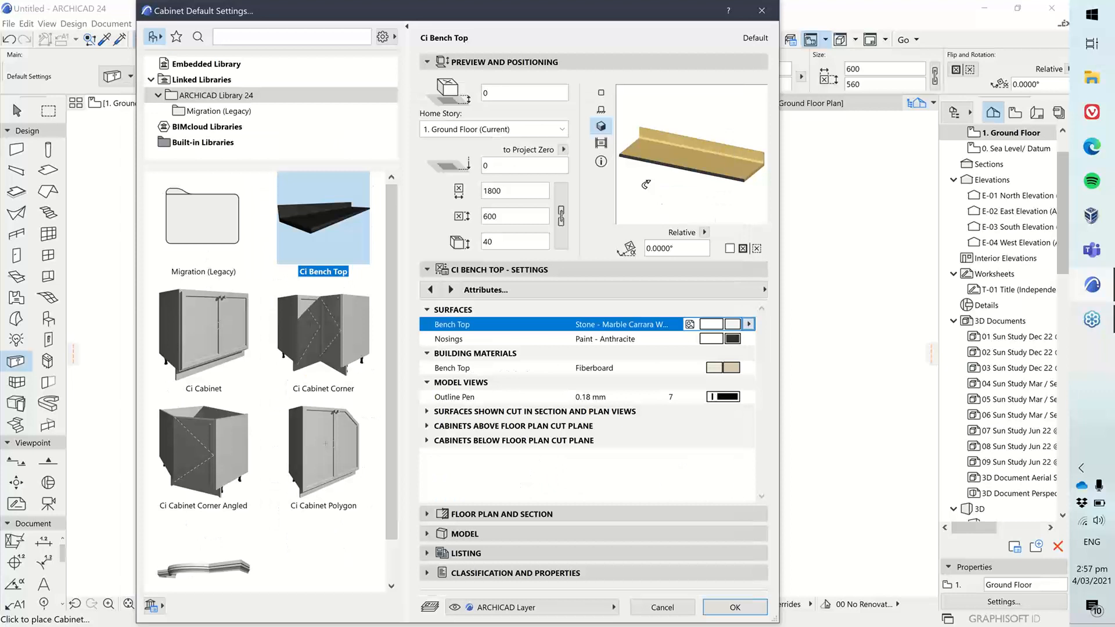
left_click(750, 337)
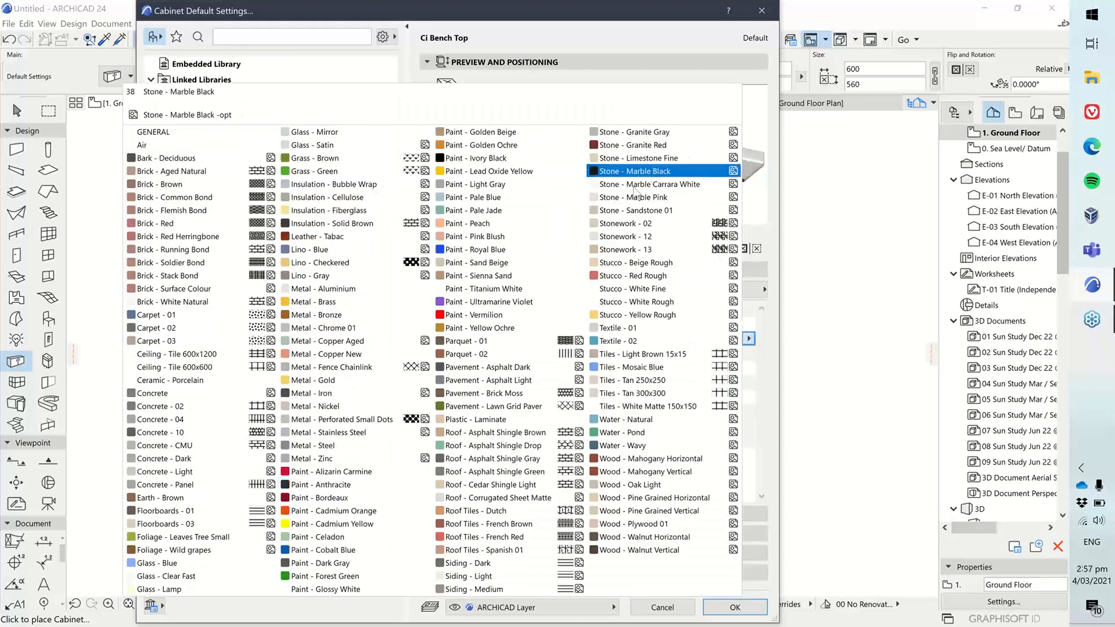
left_click(647, 189)
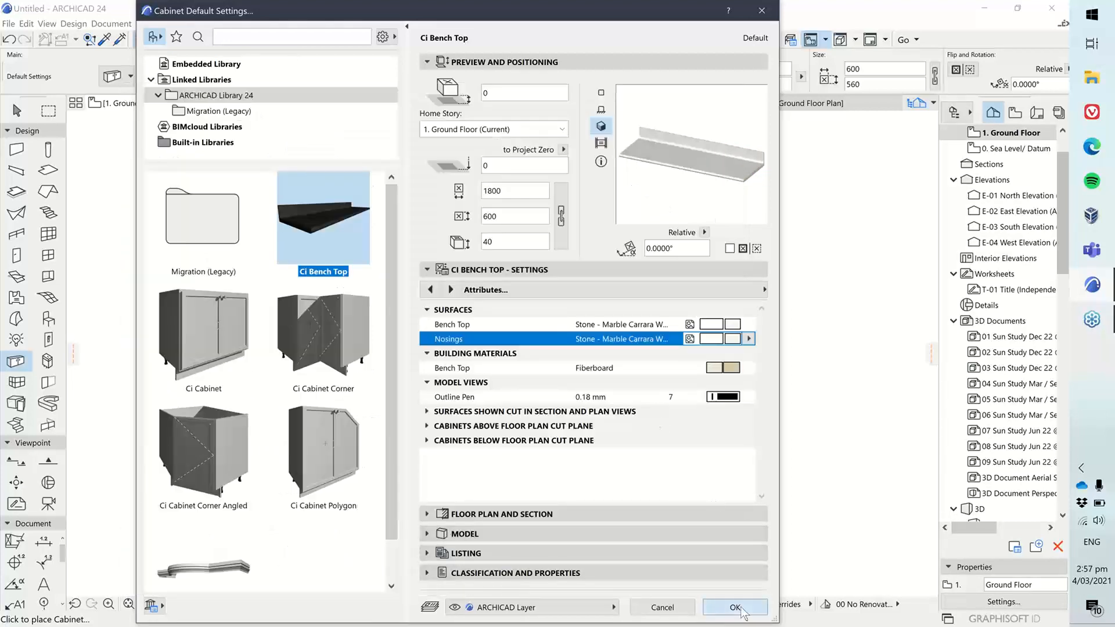
left_click(735, 607)
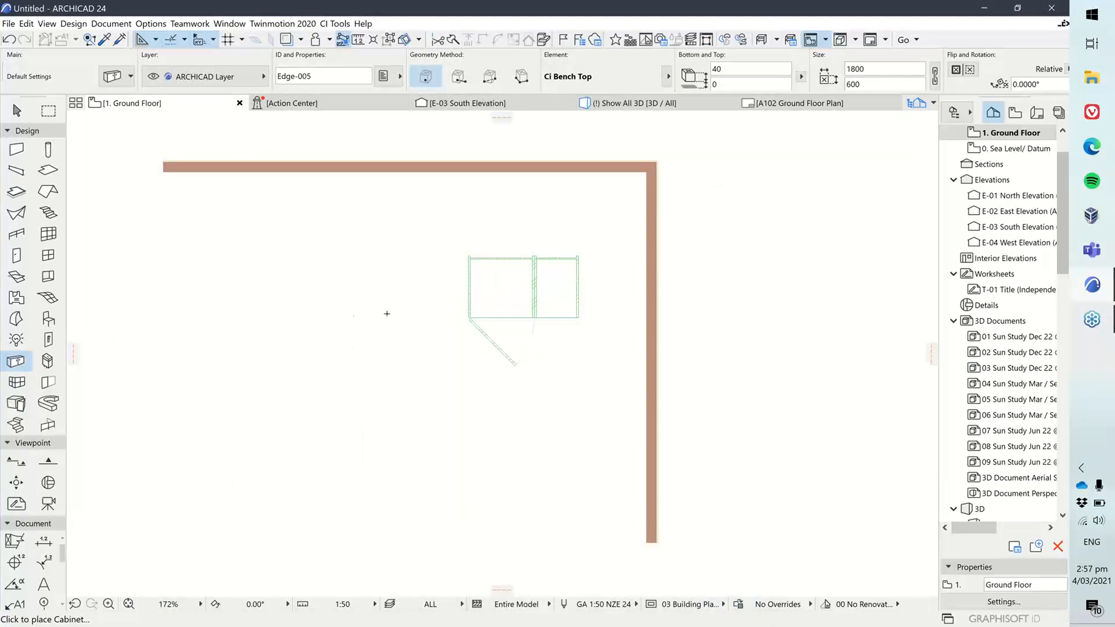
- Place the 1800 × 600 bench top in open floor space in front of the cabinet, partly to its left
left_click(340, 400)
middle_click_drag(396, 411, 494, 412)
left_click(16, 111)
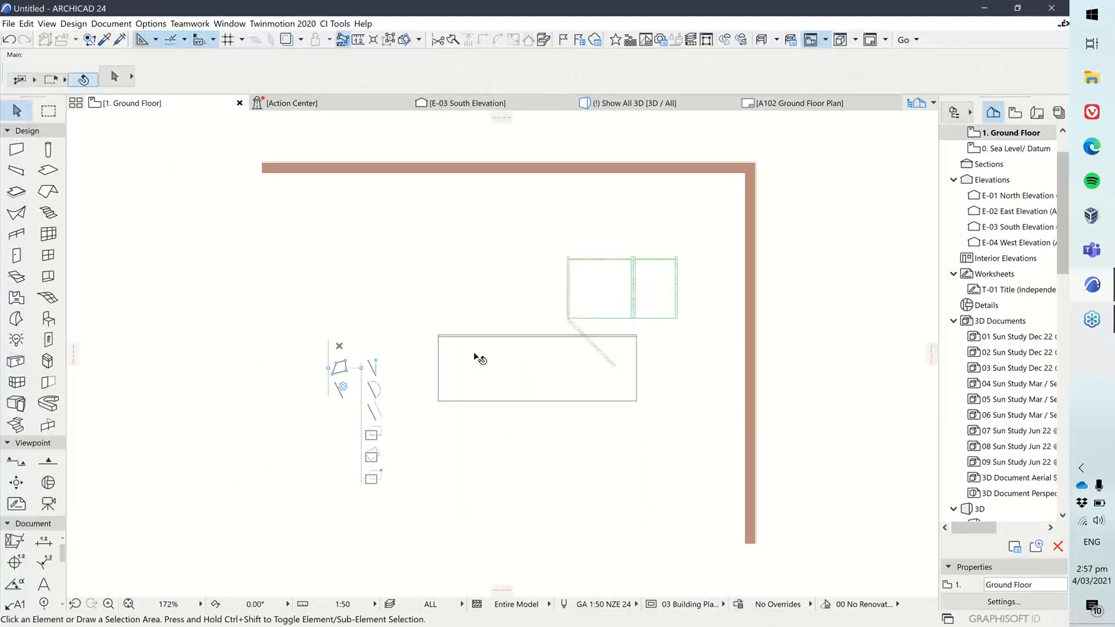
- Move the bench top so its rear right corner sits on the cabinet's rear right corner
left_click(478, 358)
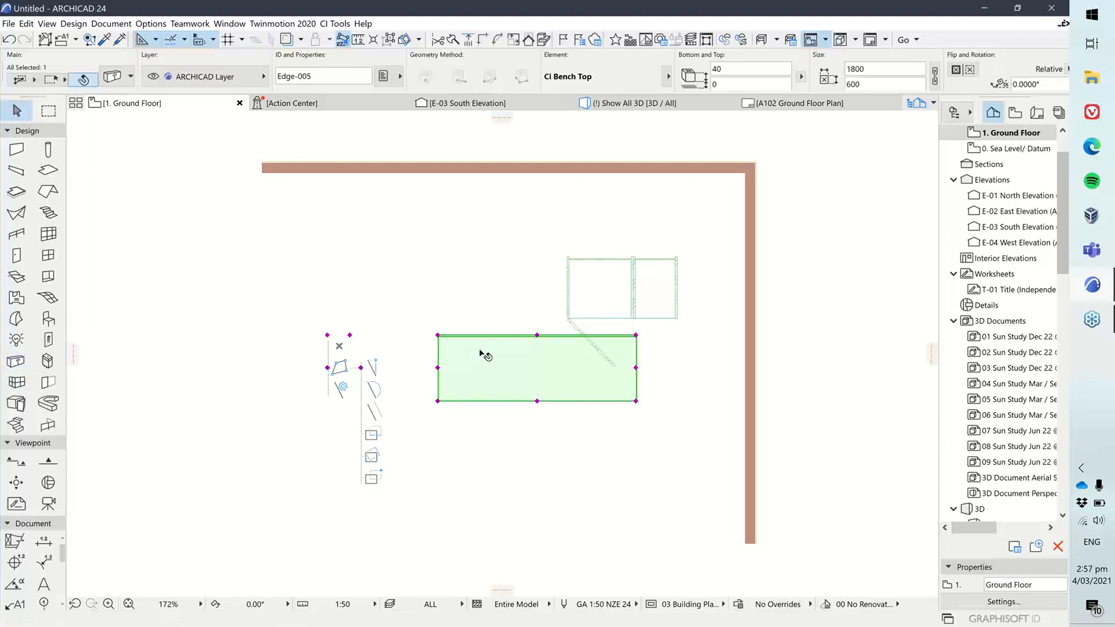
scroll(485, 355, "up", 3)
scroll(509, 359, "up", 1)
middle_click_drag(542, 366, 388, 398)
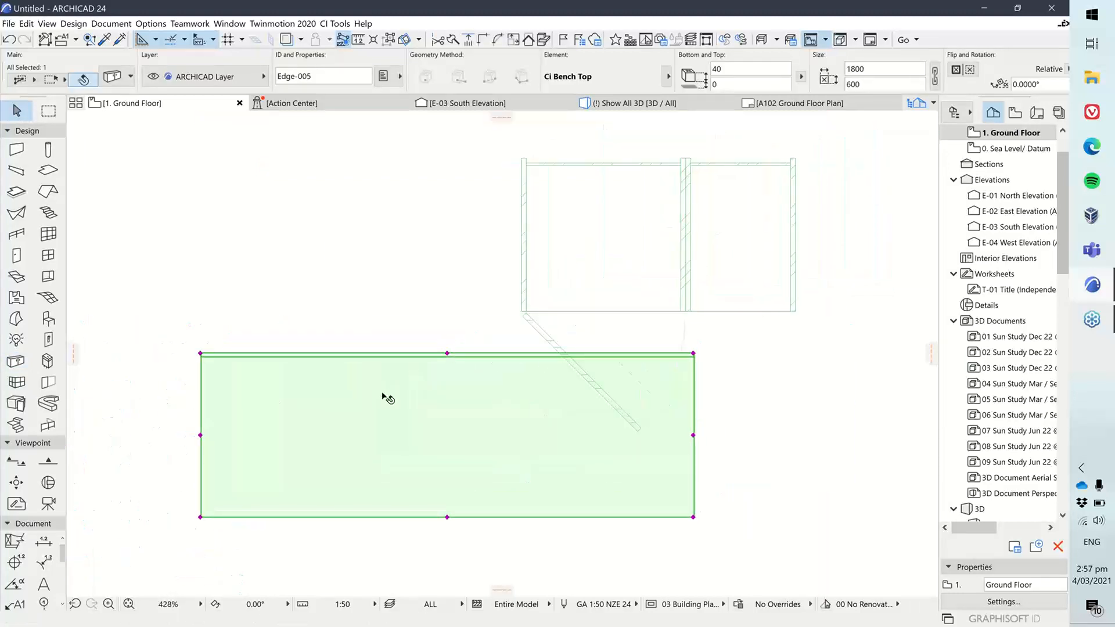
scroll(388, 398, "down", 1)
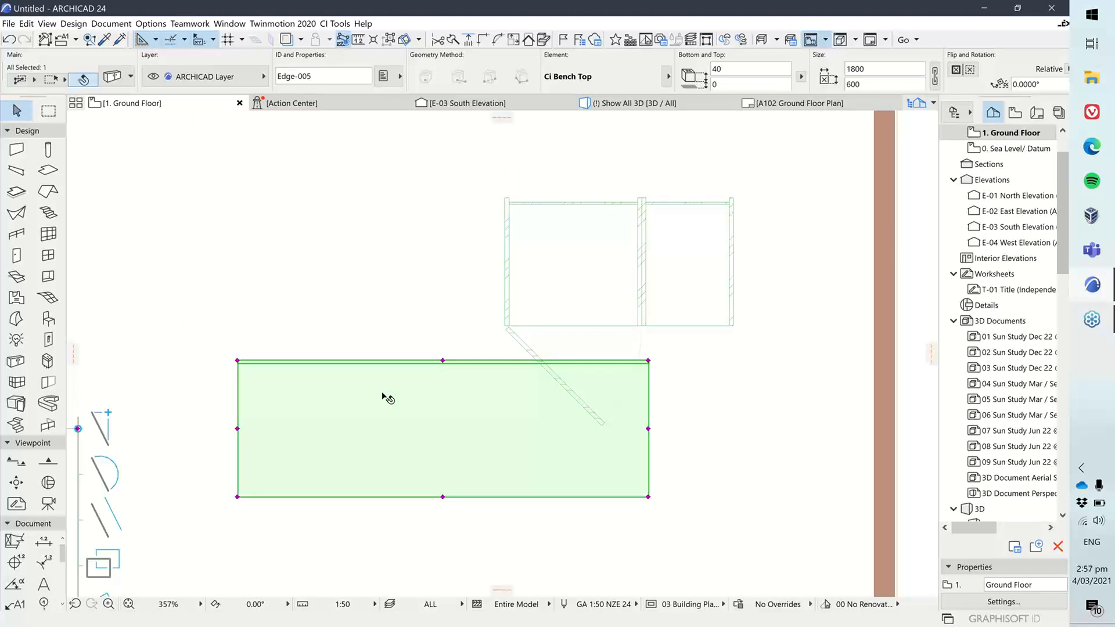
key("ctrl+d")
left_click(648, 360)
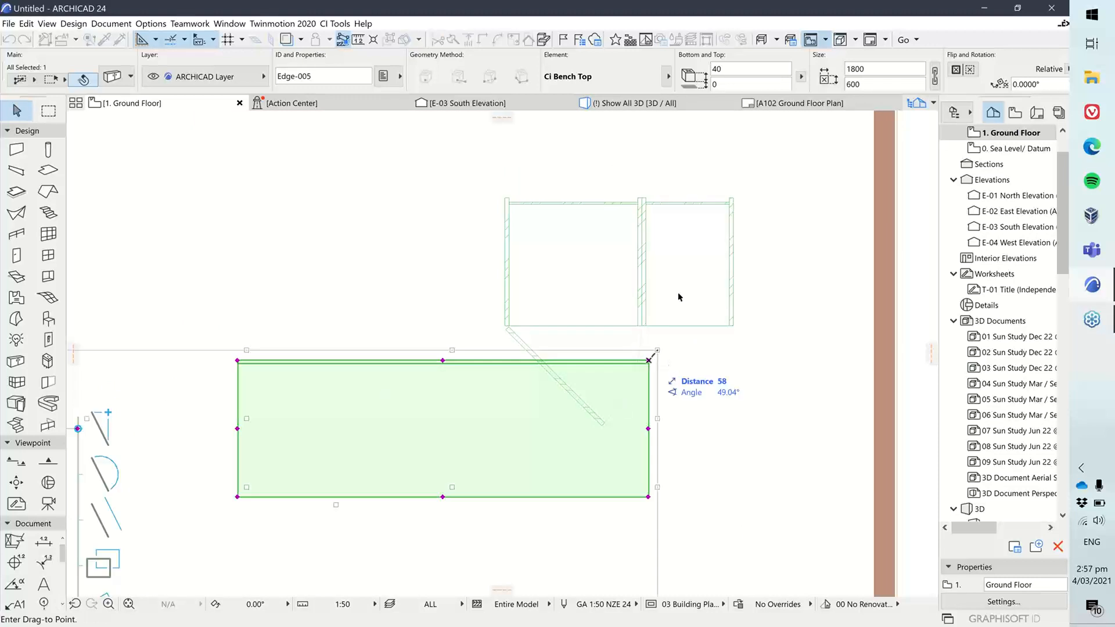
left_click(733, 199)
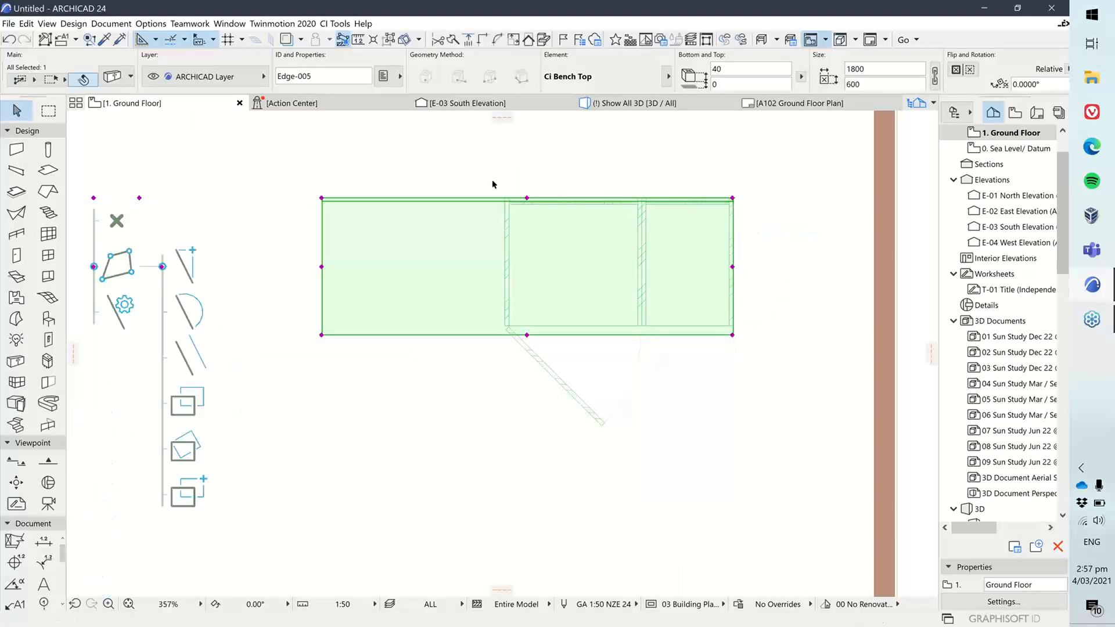
- Stretch the bench top's other three corners onto the cabinet's corners so its outline matches the 1000 × 560 cabinet footprint
left_click(322, 198)
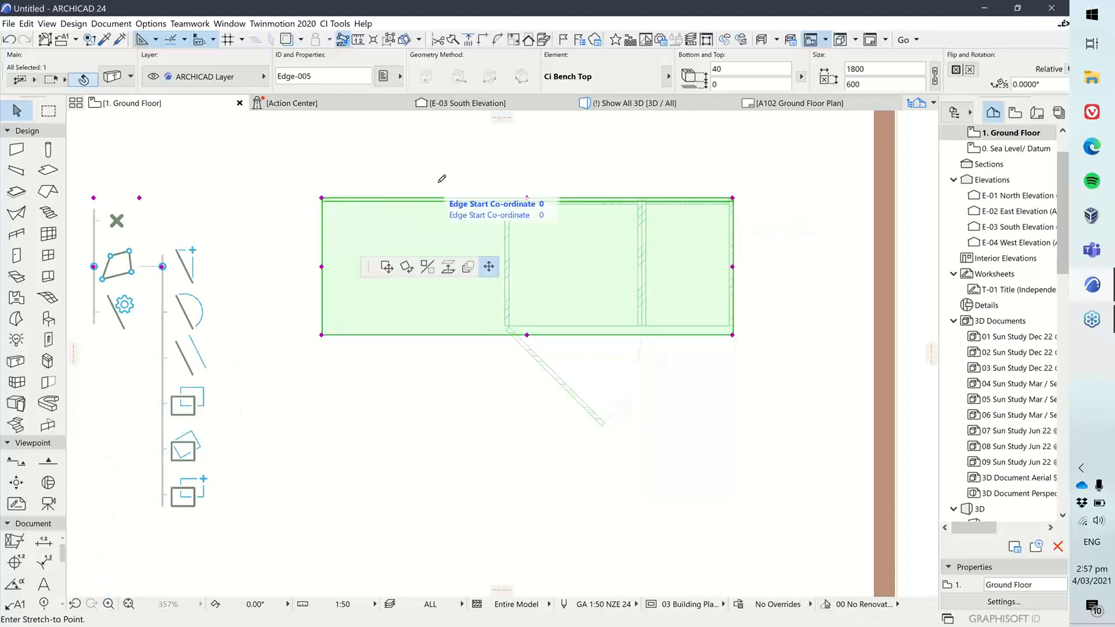
left_click(504, 198)
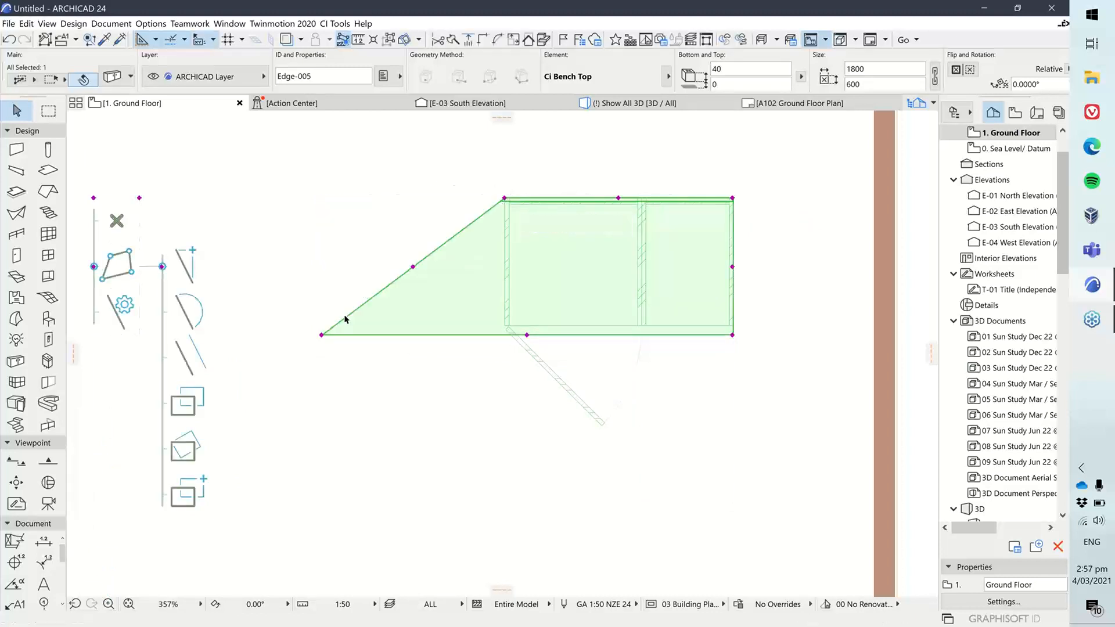
left_click(321, 335)
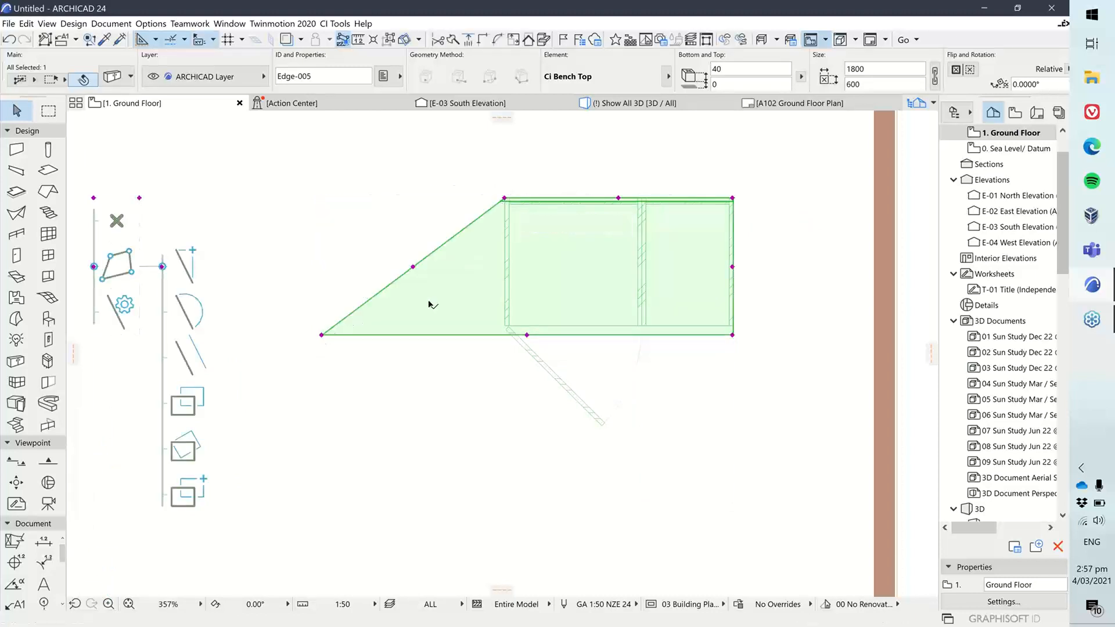
left_click(504, 325)
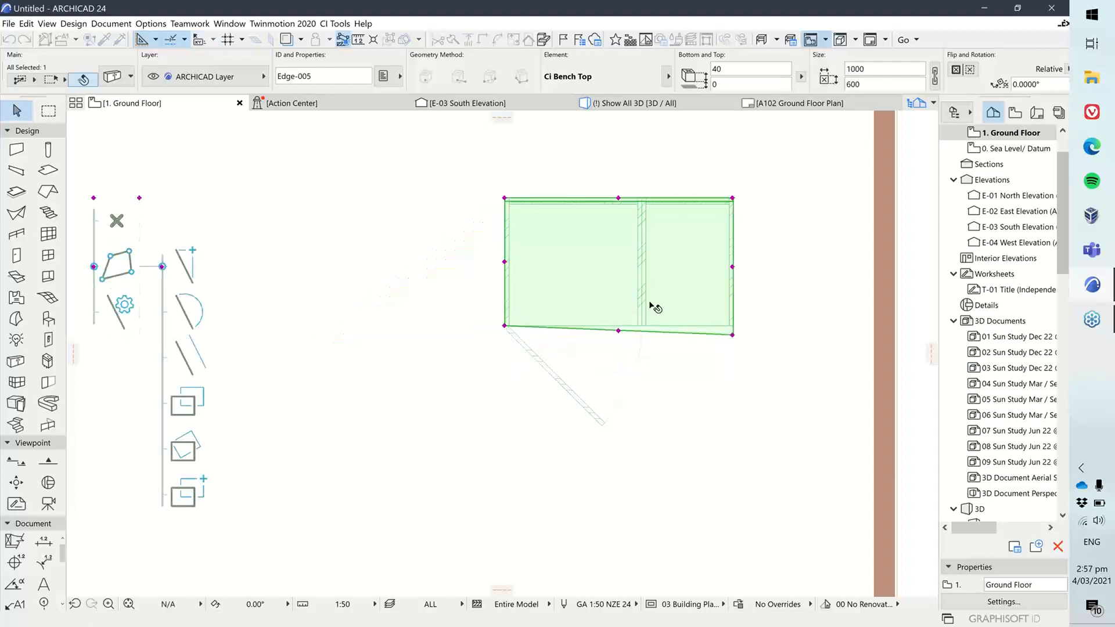
left_click(733, 335)
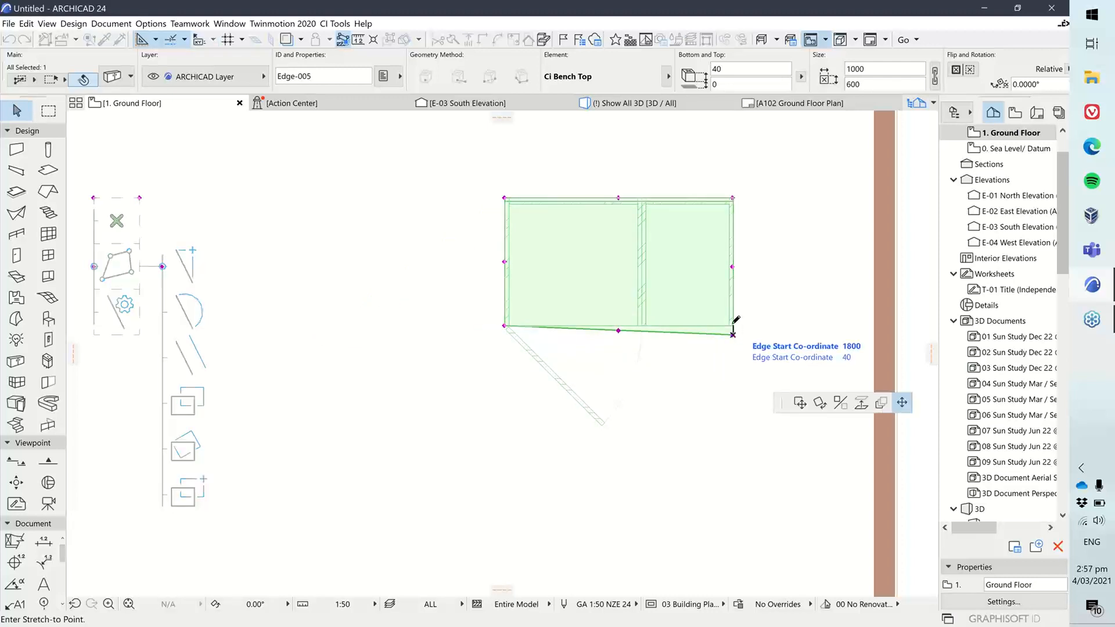
left_click(733, 326)
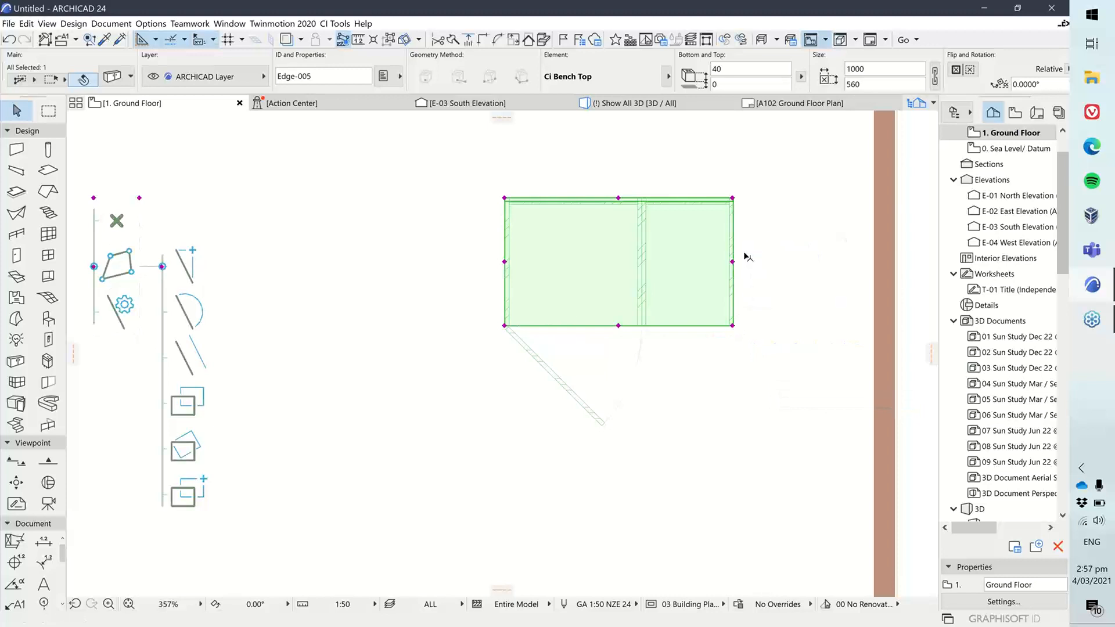
- Switch the bench top's graphic editing to curved edges and bow its front edge outward to an overall depth of about 626 mm
middle_click_drag(581, 290, 651, 295)
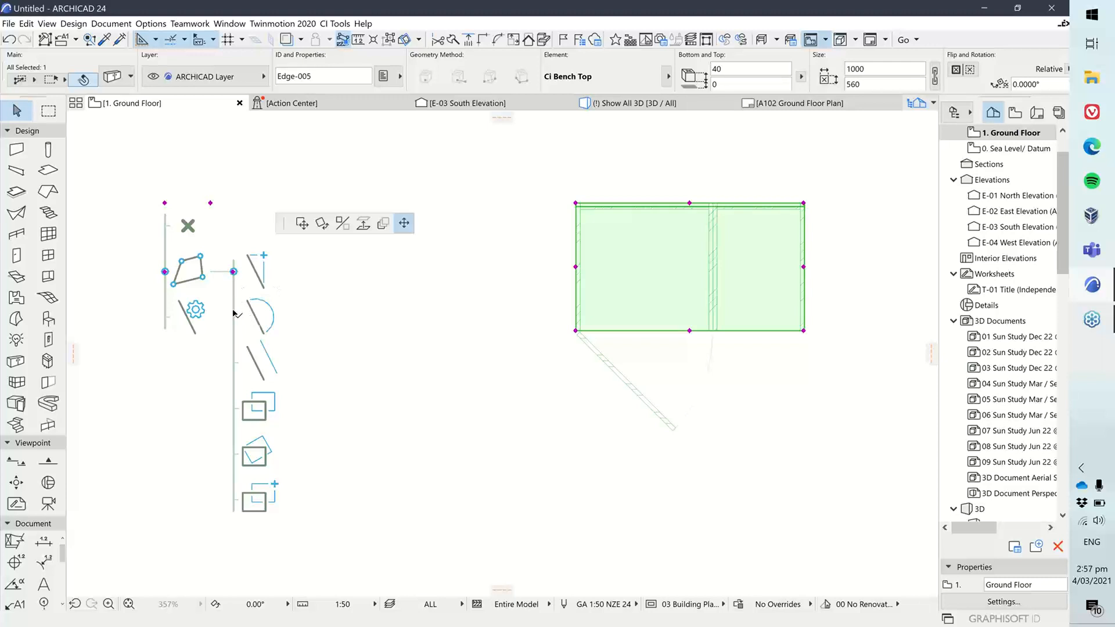
left_click(690, 332)
left_click(668, 372)
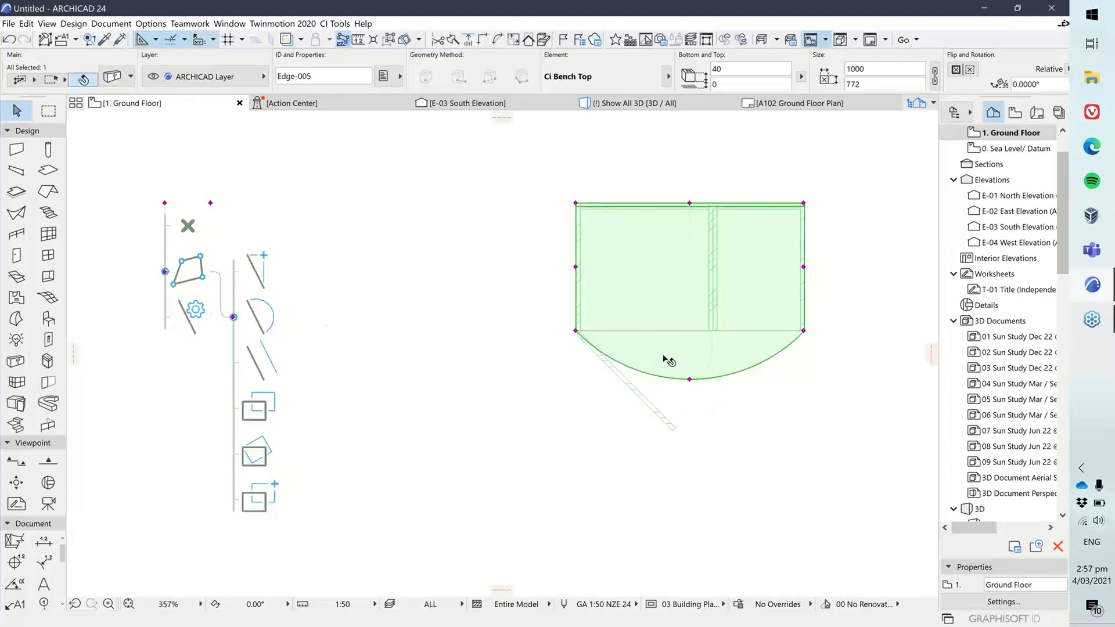
left_click(689, 381)
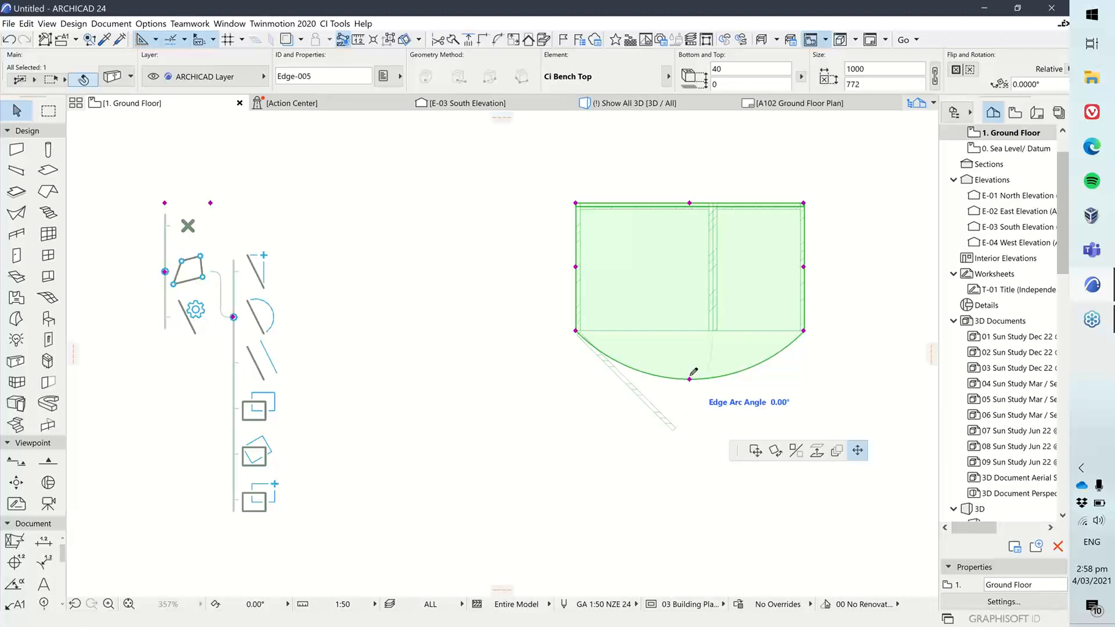
left_click(689, 348)
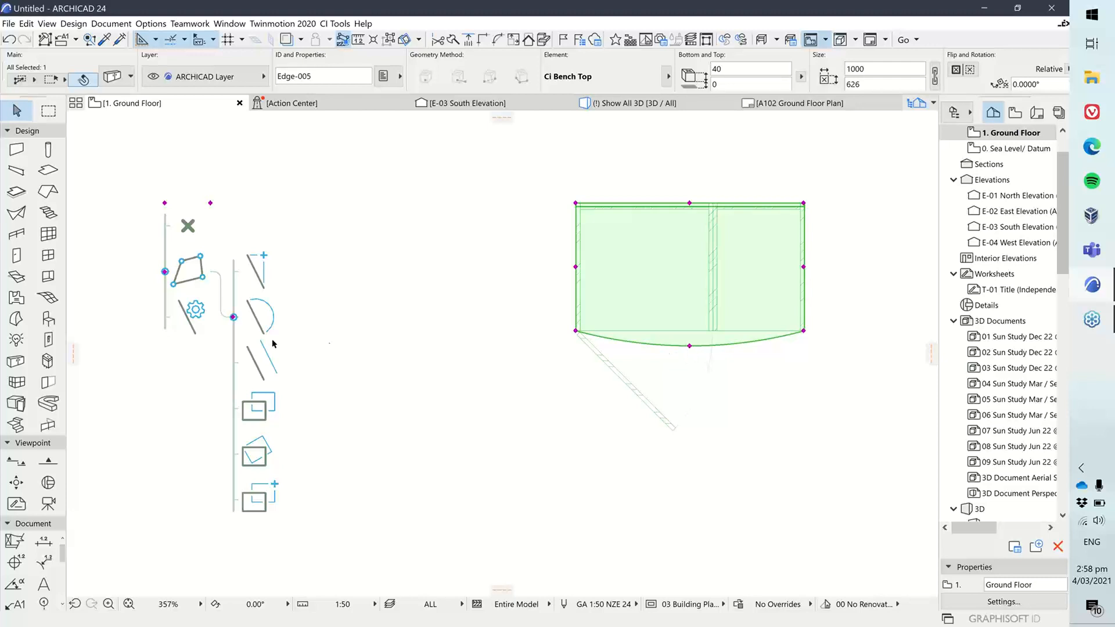
- Straighten the bench top's front edge, return its graphic editing to Move Vertex and deselect it
left_click(689, 347)
left_click(690, 331)
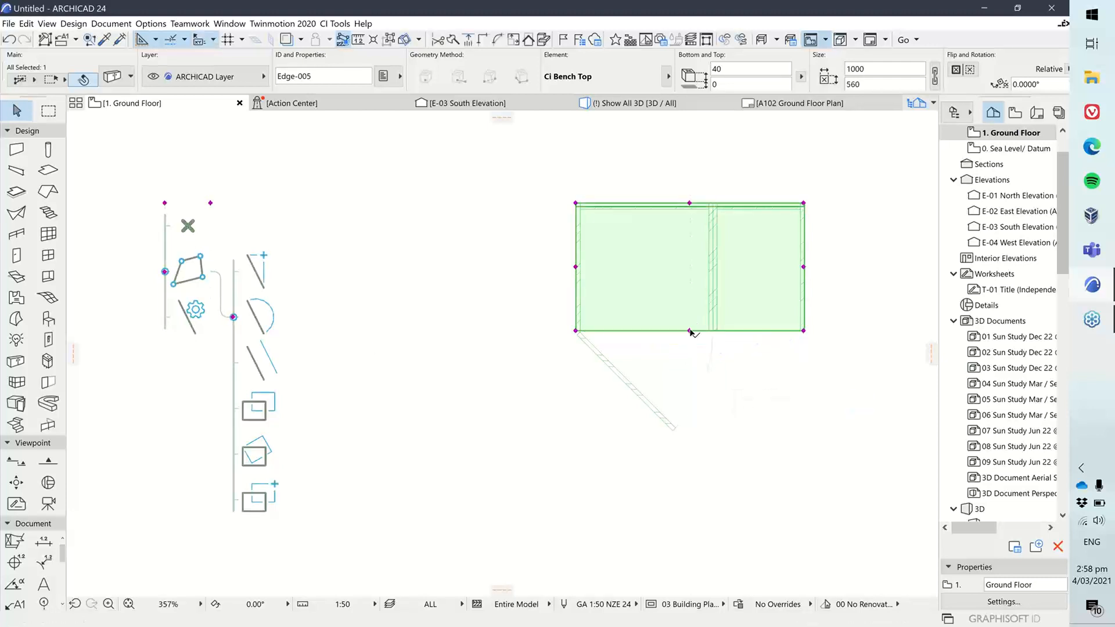
left_click(233, 317)
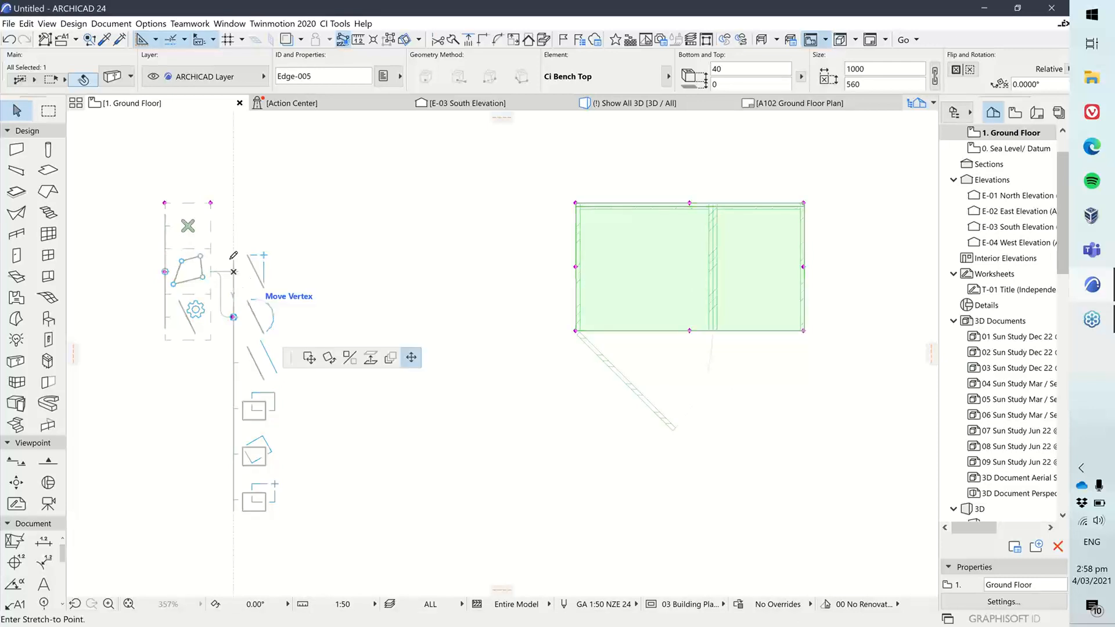
left_click(233, 271)
left_click(178, 436)
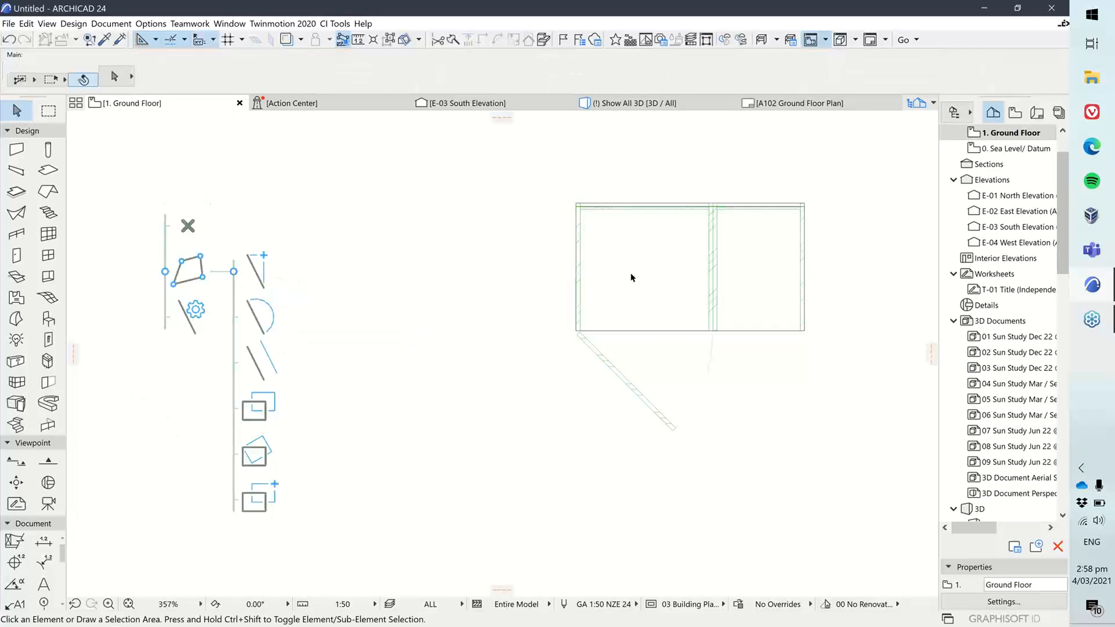
- Set the base elevation of the bench top over the cabinet to 860 and open the Show All 3D view
left_click(657, 259)
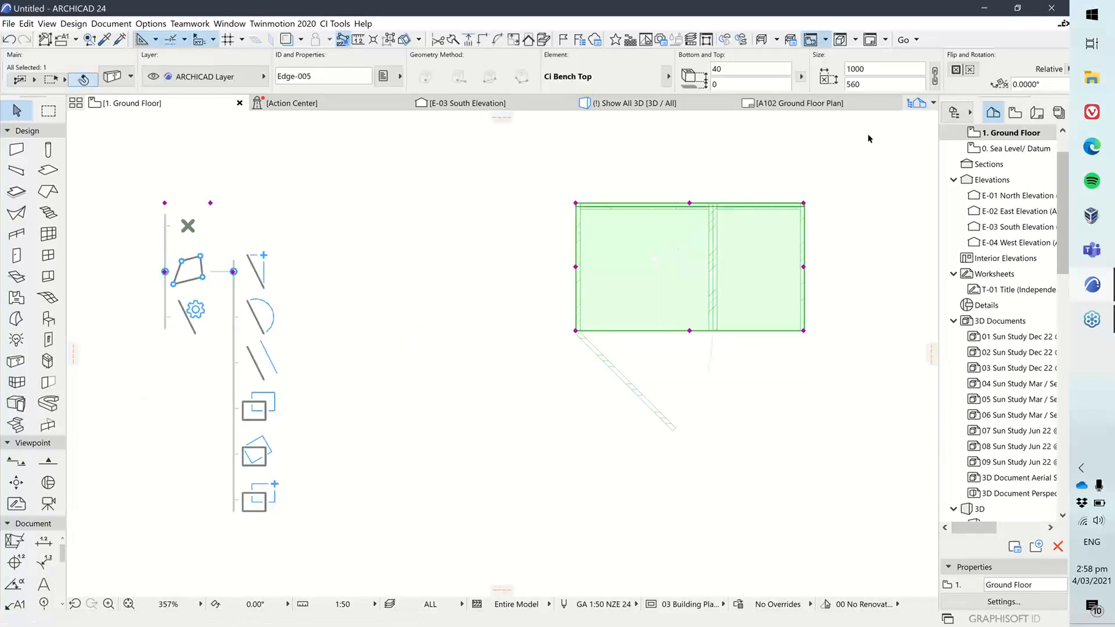
left_click(784, 435)
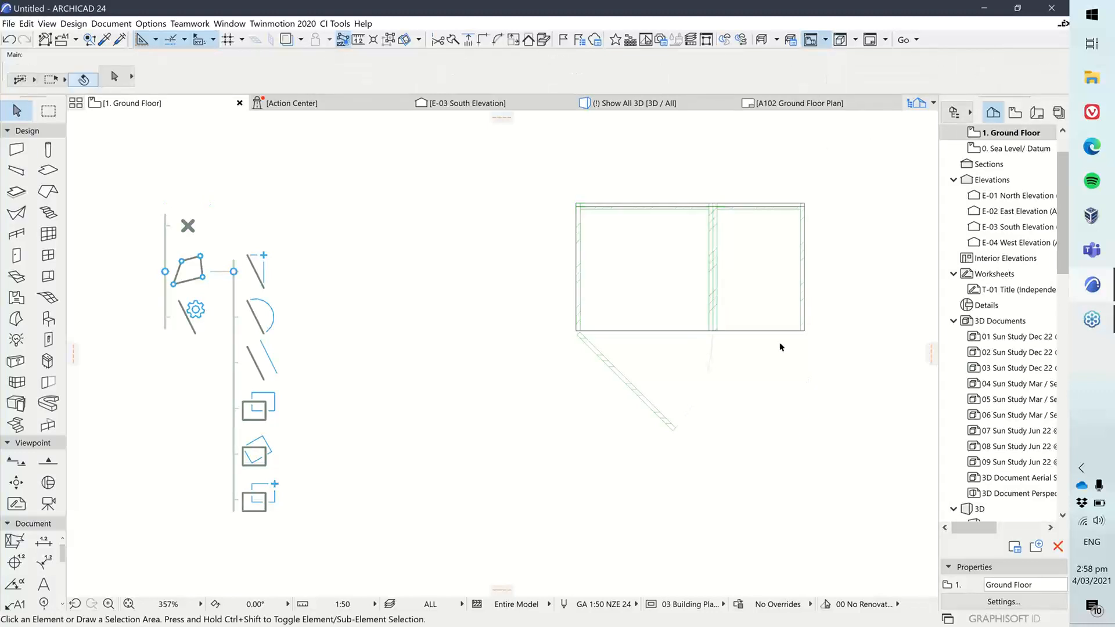
left_click(734, 286)
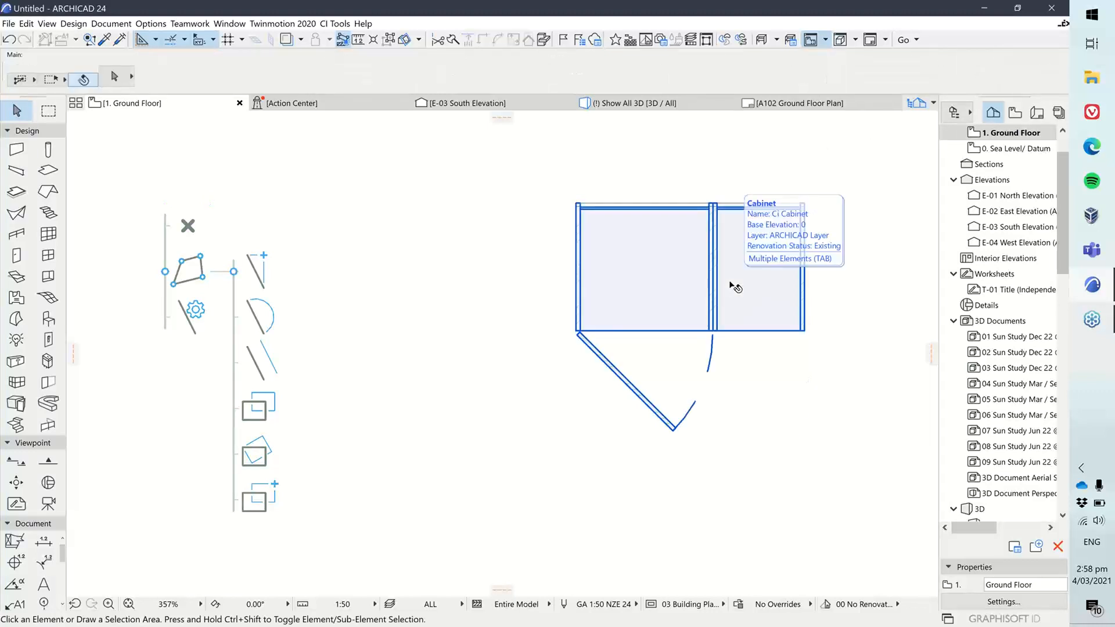
left_click(735, 287)
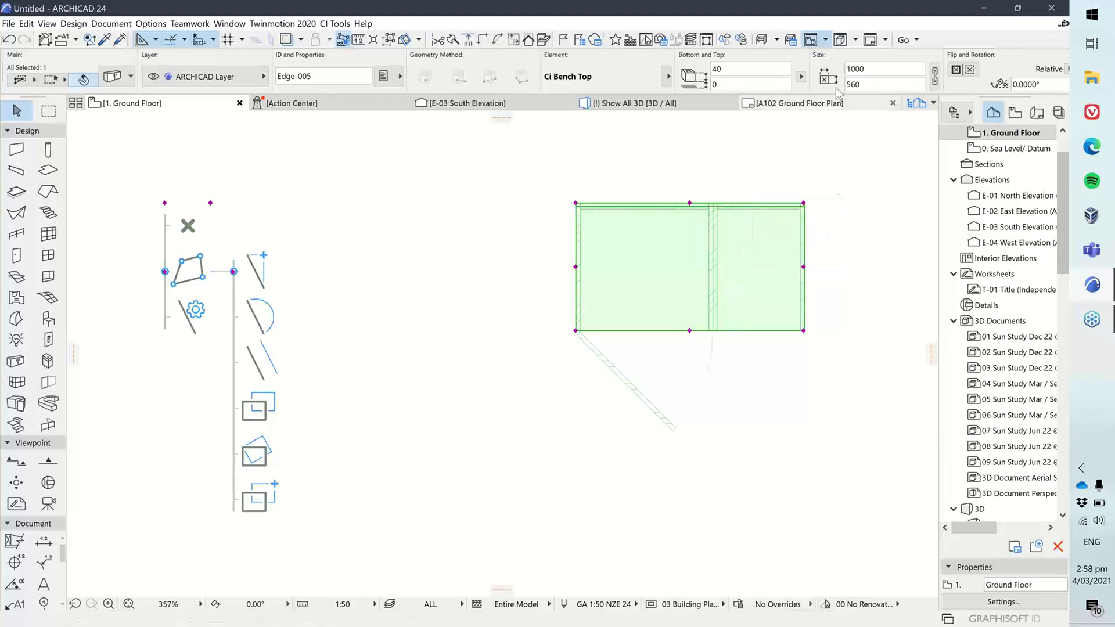
left_click(724, 84)
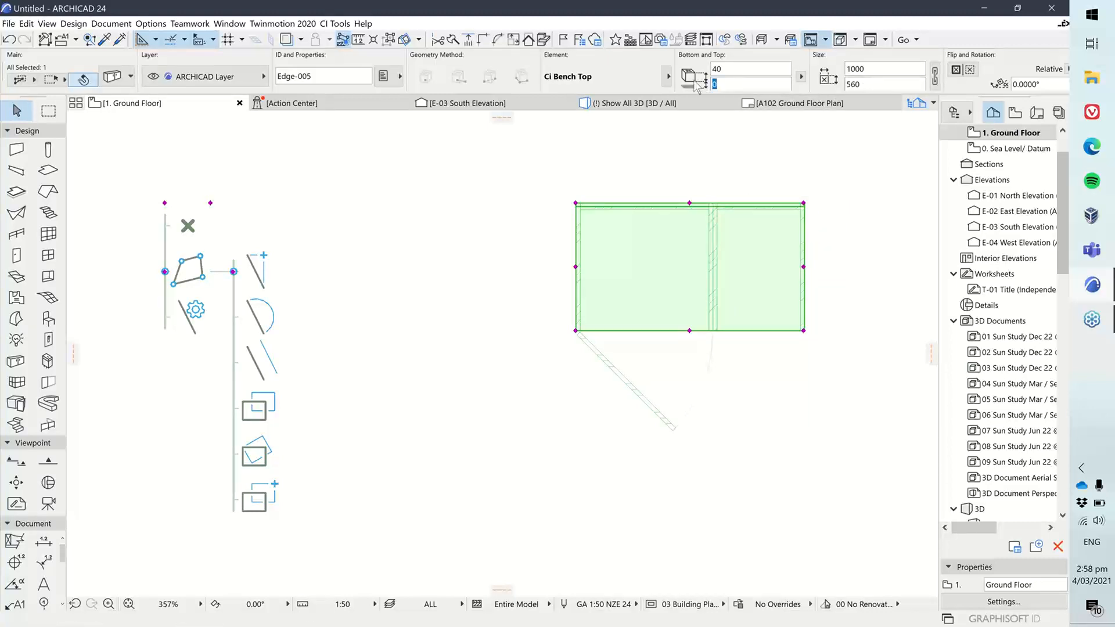
type("860")
key("Tab")
left_click(410, 414)
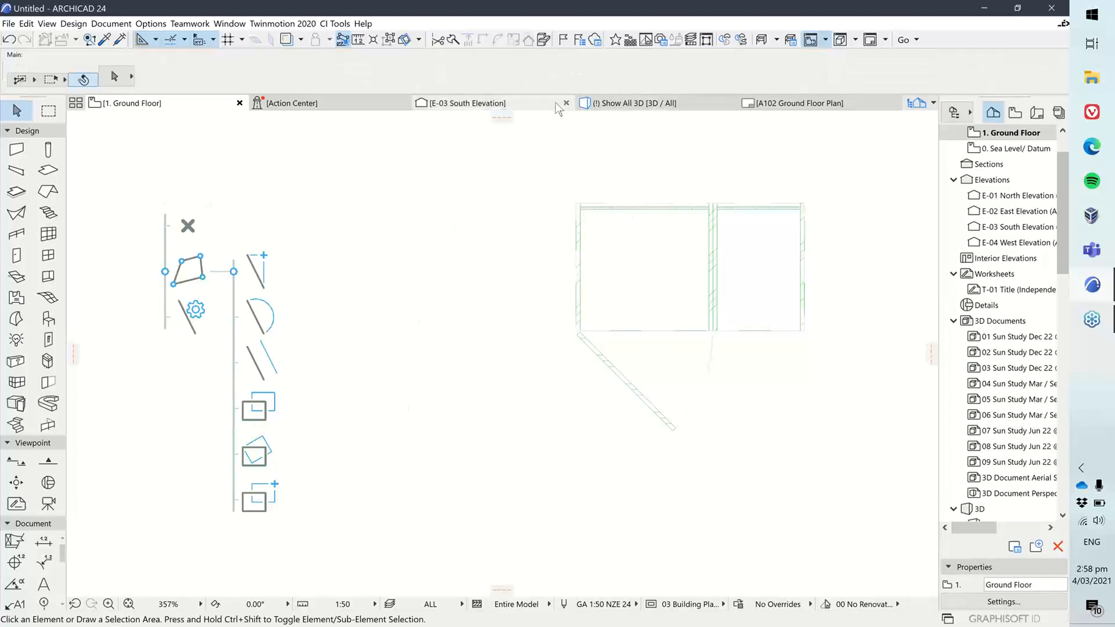
left_click(633, 103)
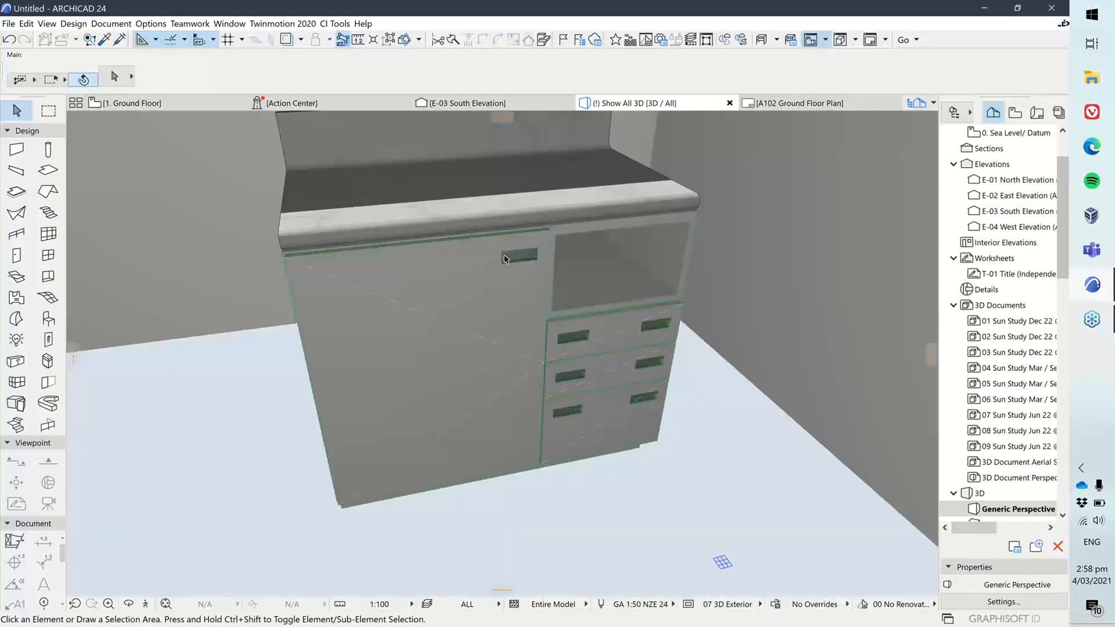
- Try stretching the upstand along the bench top's rear edge taller in 3D, and undo that stretch
middle_click_drag(529, 306, 561, 340)
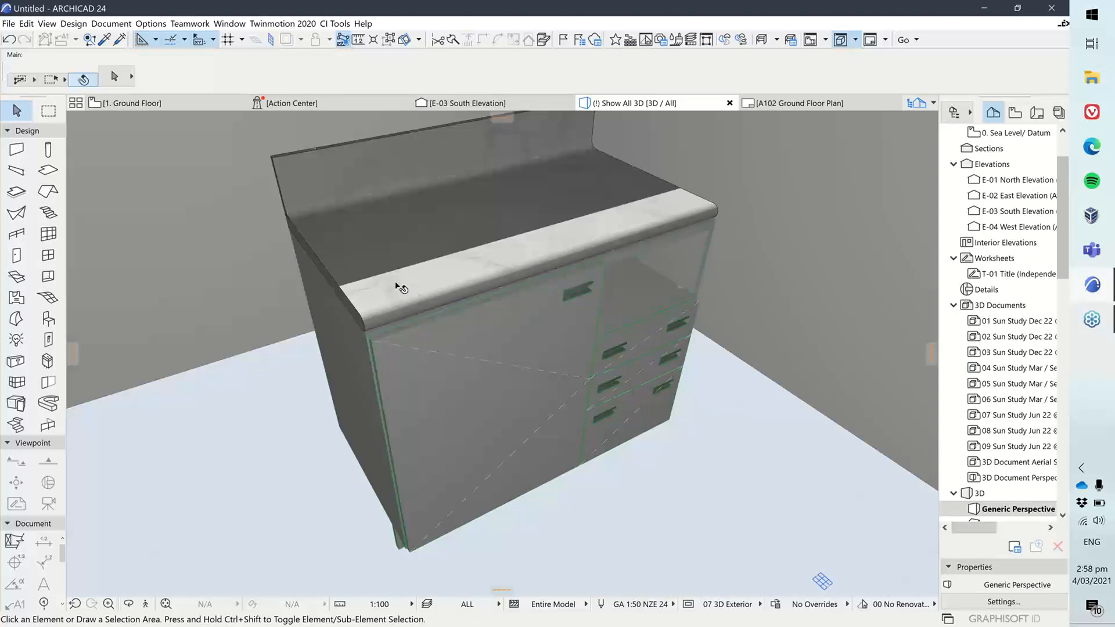
middle_click_drag(398, 284, 523, 281)
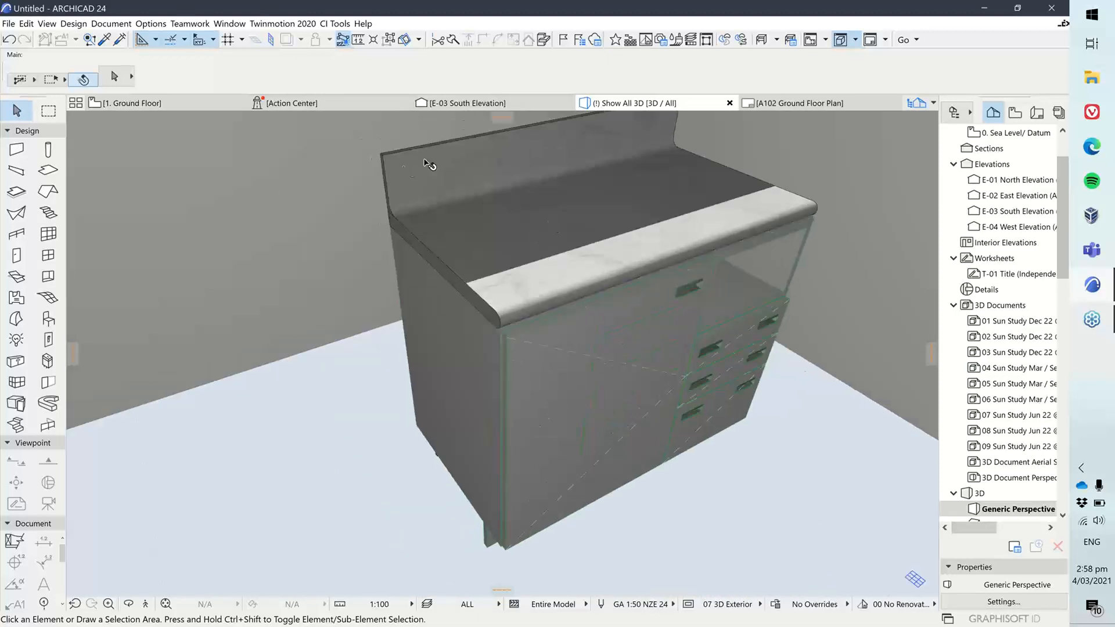
left_click(448, 175)
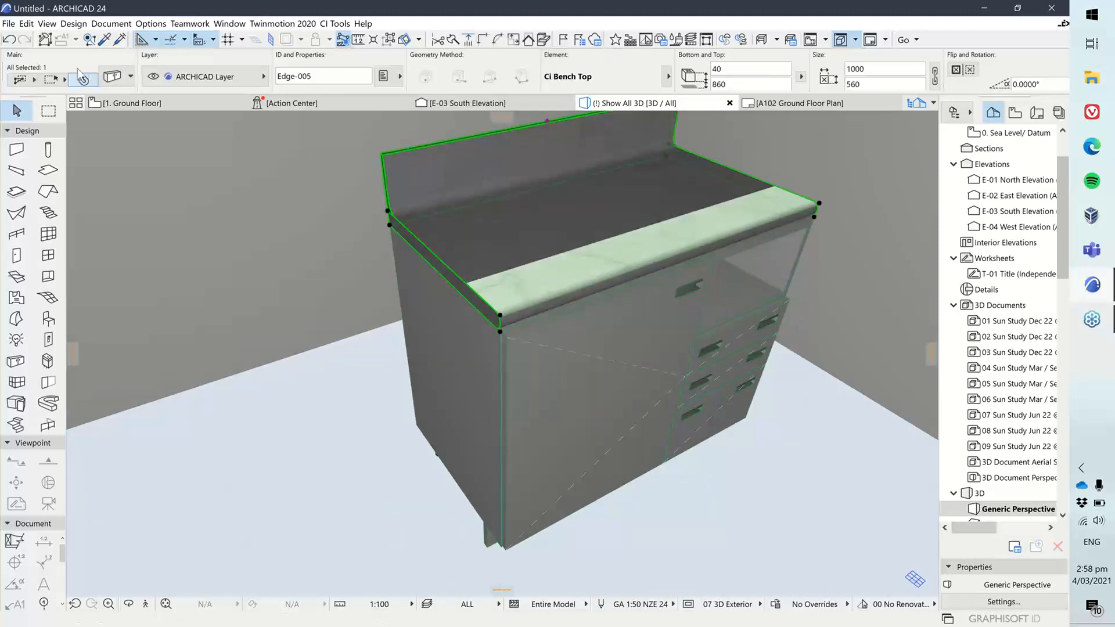
middle_click_drag(586, 192, 604, 312)
left_click(518, 223)
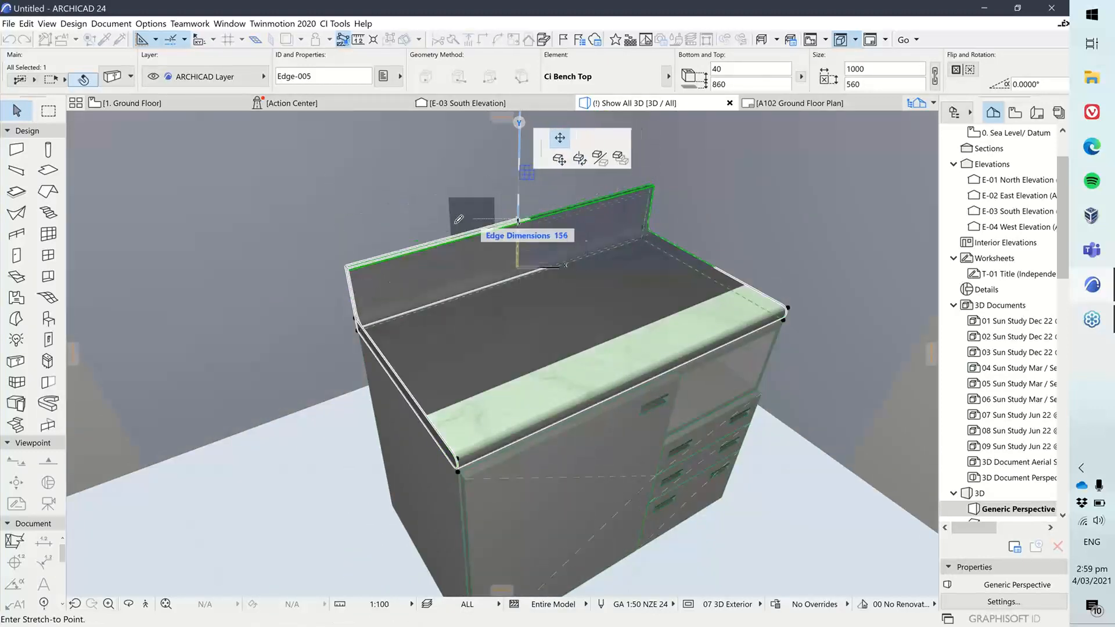
left_click(442, 148)
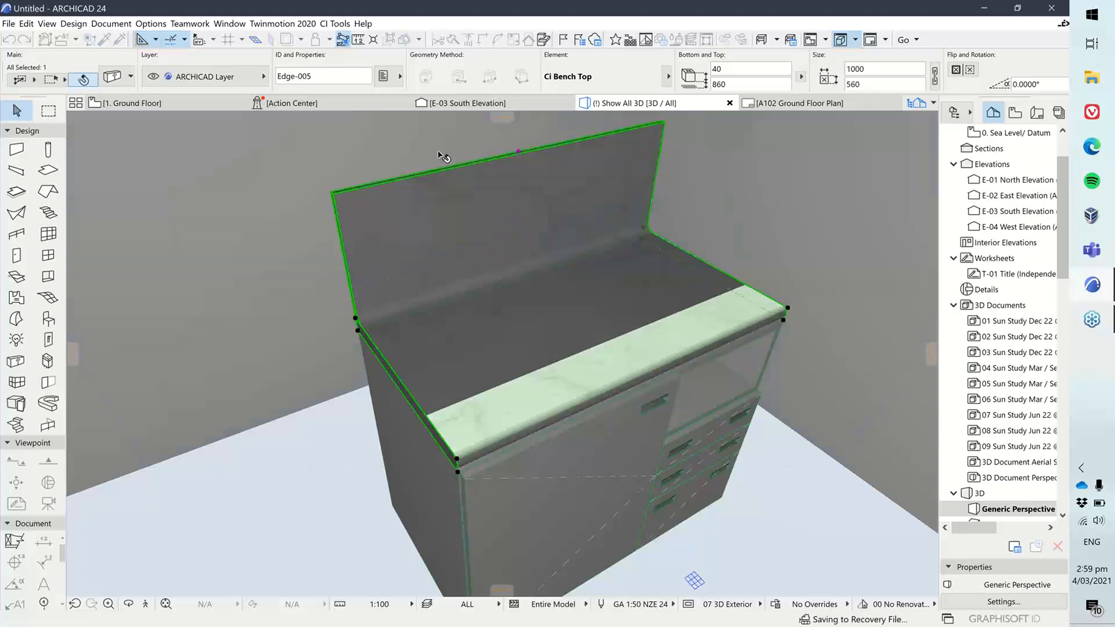
key("ctrl+z")
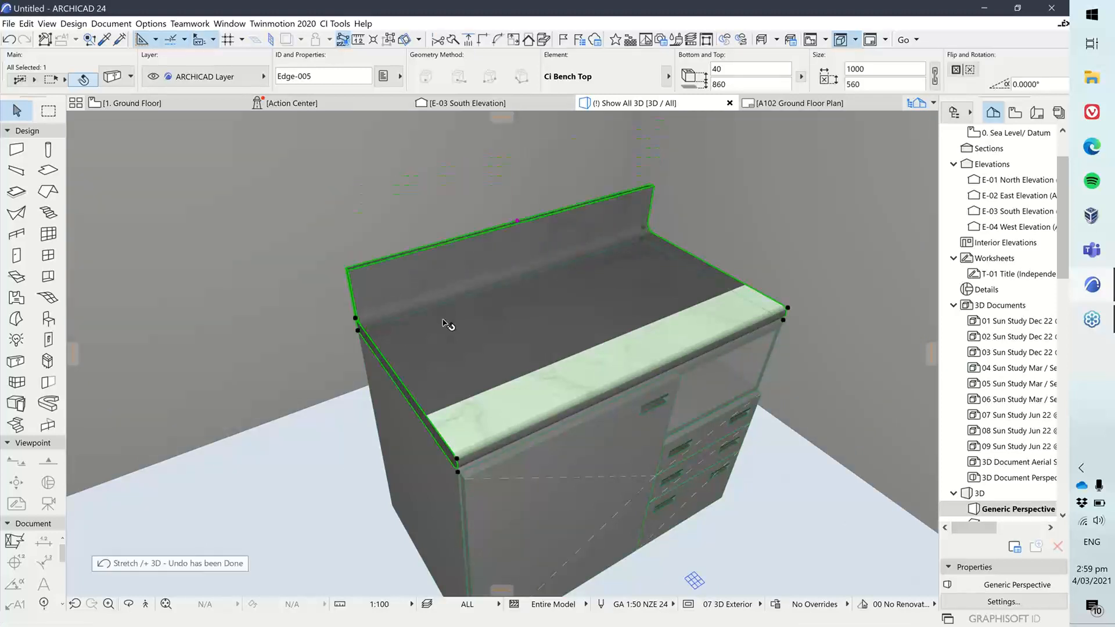
- Open the ground floor plan, reselect the bench top over the cabinet and set its graphic editing to Edge Type
middle_click_drag(444, 343, 421, 274, "shift")
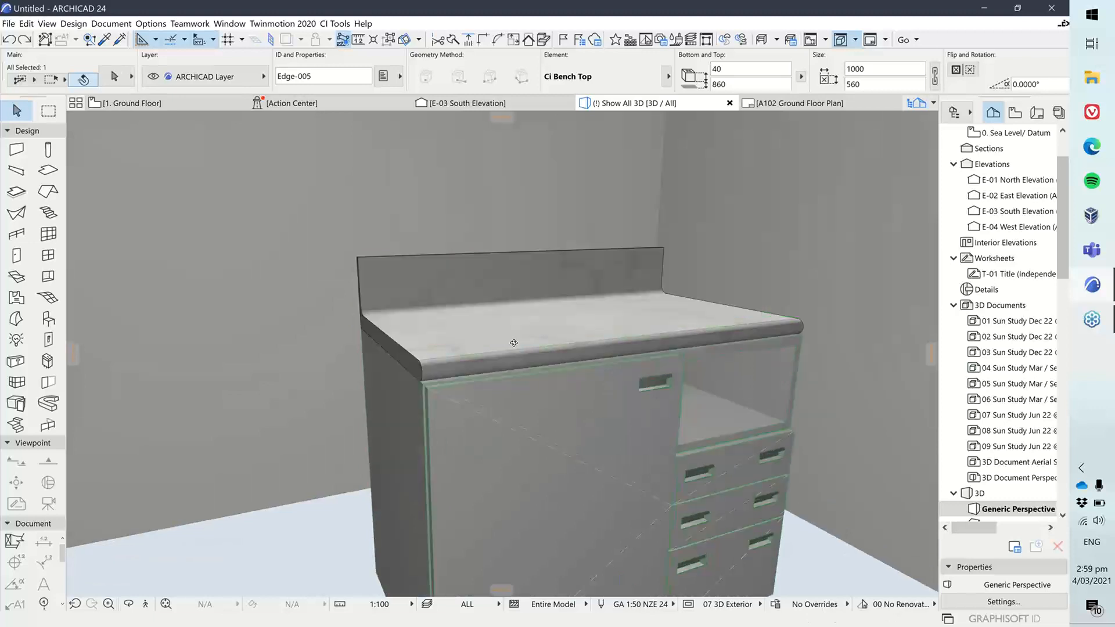
middle_click_drag(511, 341, 259, 363, "shift")
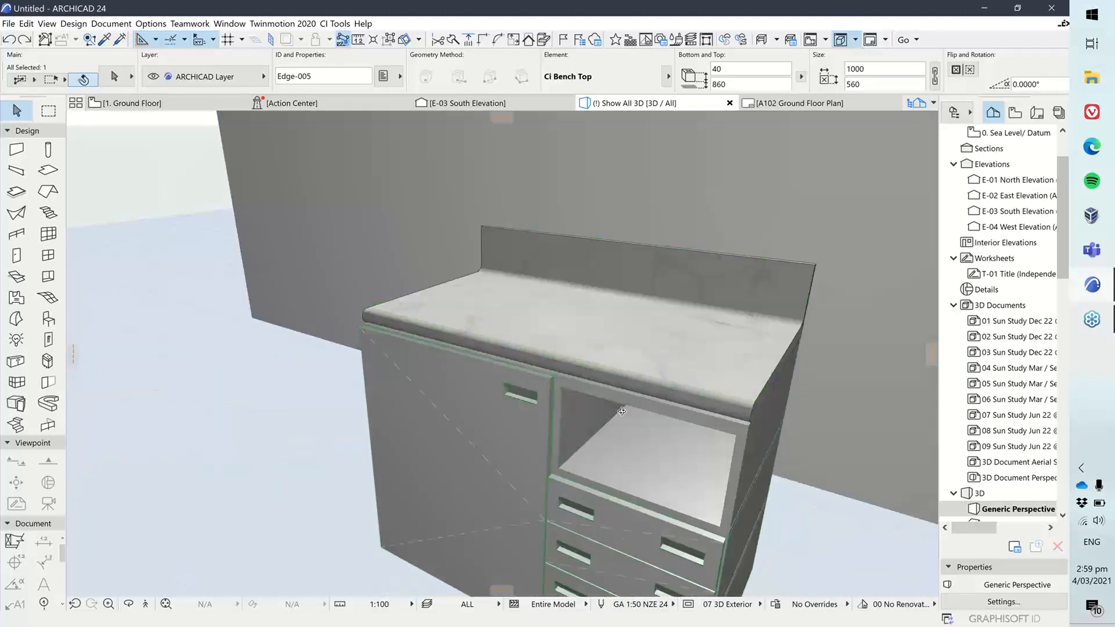
middle_click_drag(352, 341, 613, 344, "shift")
middle_click_drag(598, 392, 650, 333)
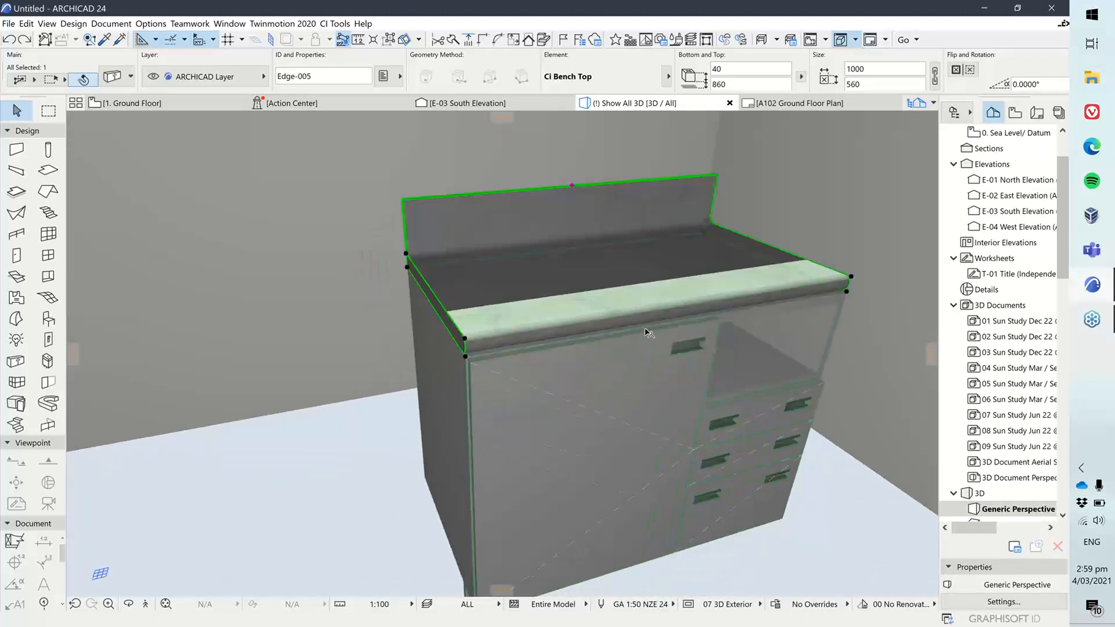
left_click(177, 107)
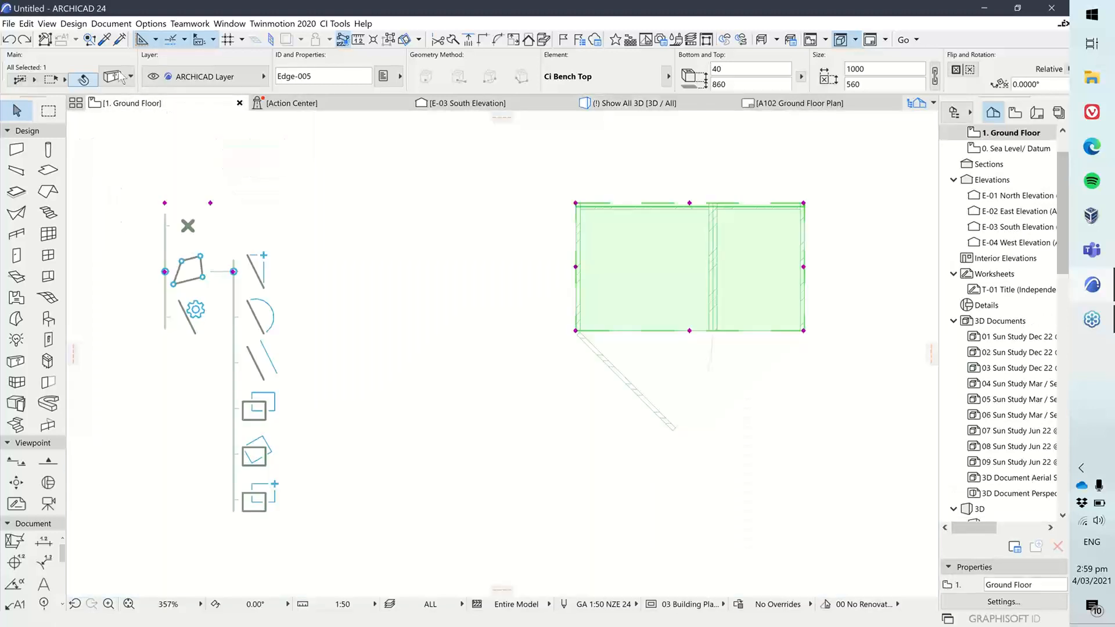
left_click(178, 299)
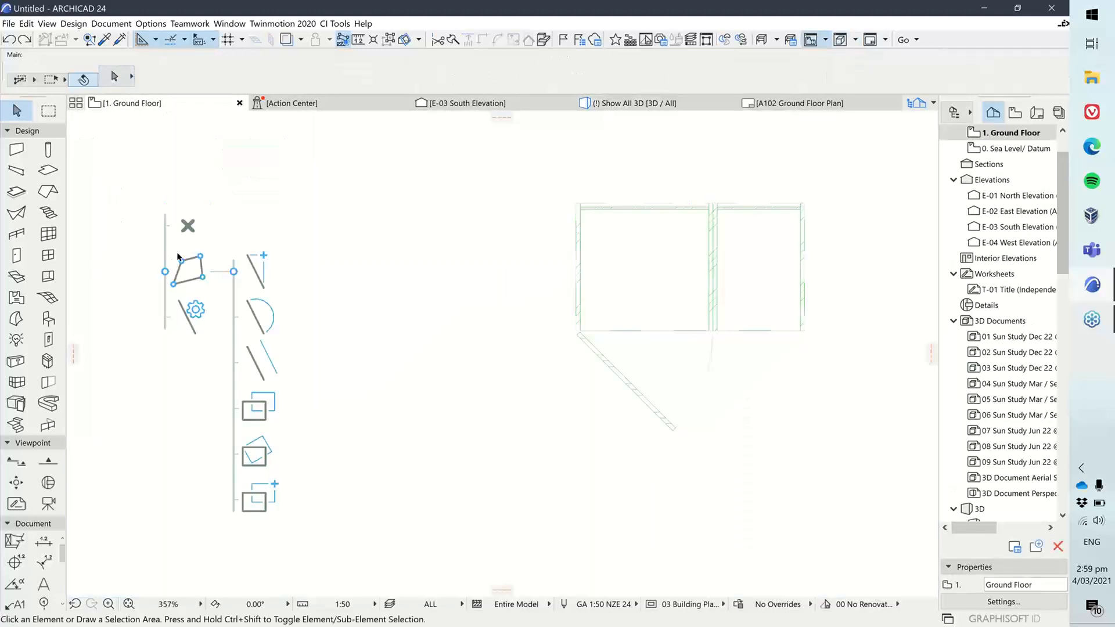
middle_click_drag(181, 314, 225, 332)
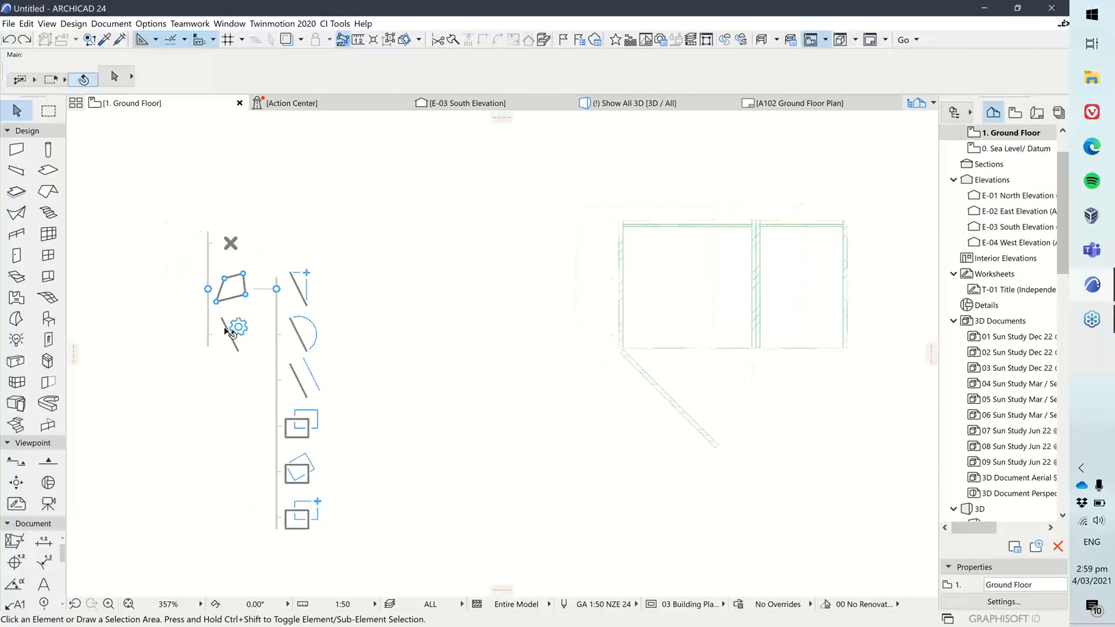
left_click(677, 272)
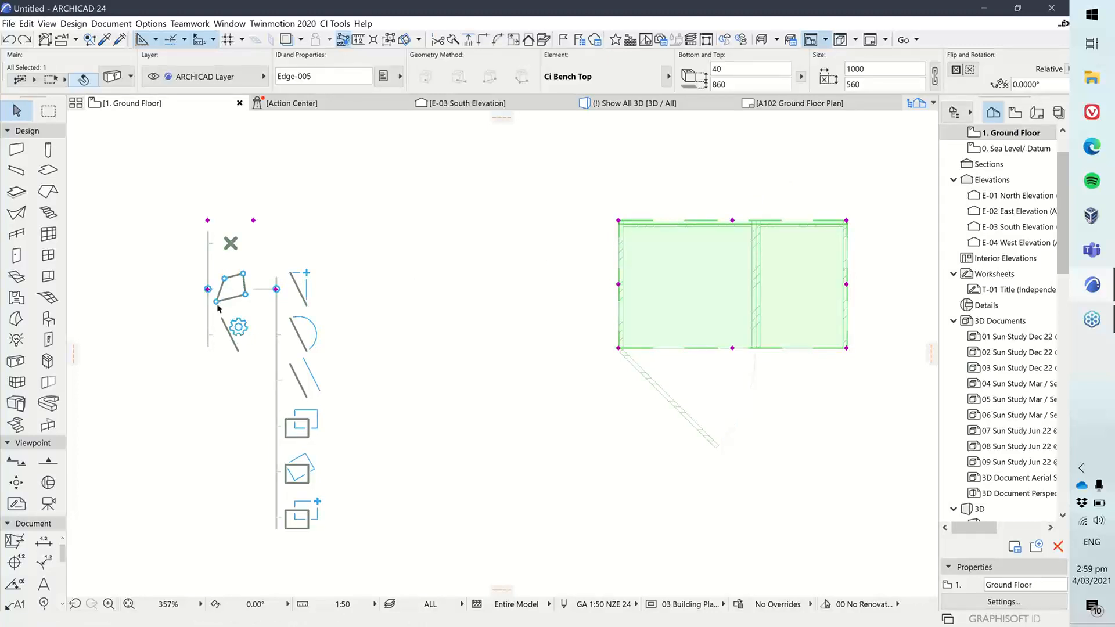
left_click(208, 290)
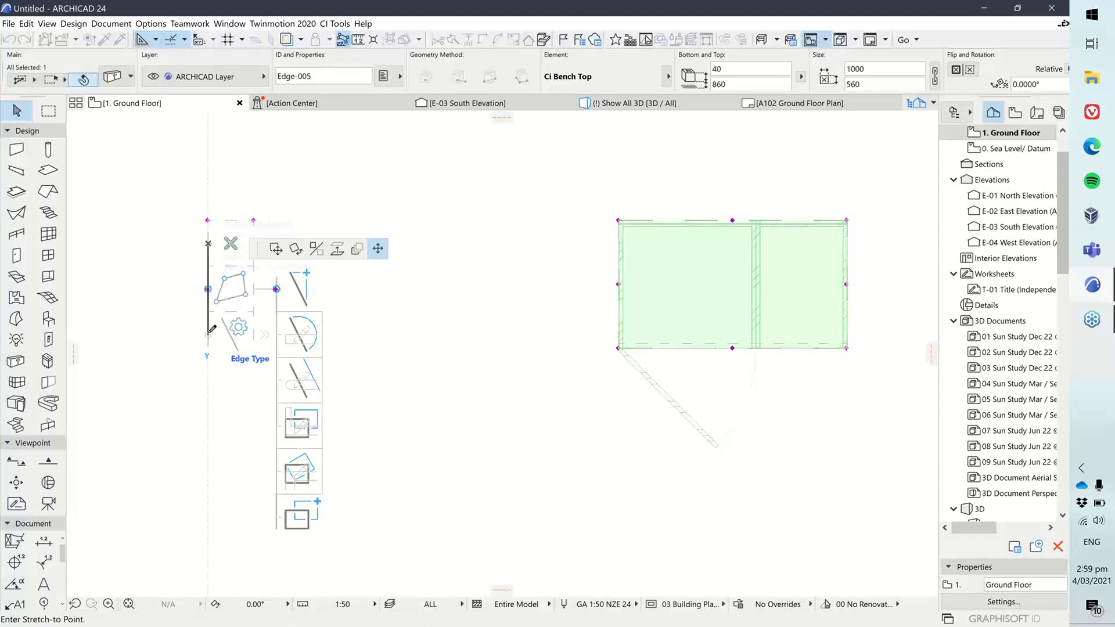
left_click(208, 335)
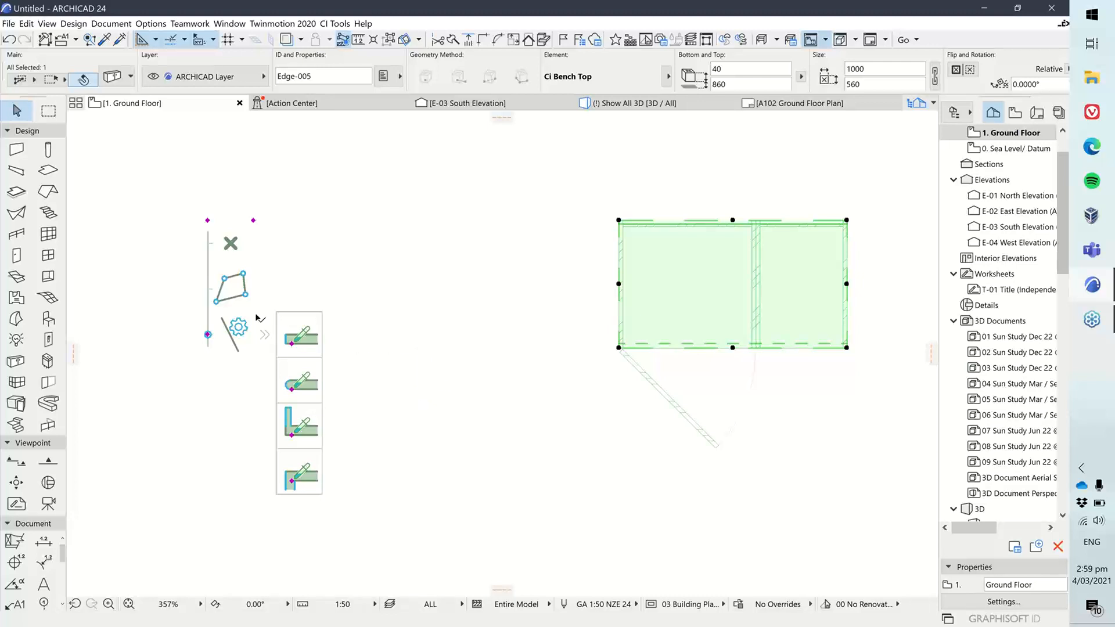
- Switch graphic editing to Offset Edge and move the bench top's left edge outward to an overall width of about 1044 mm
left_click(209, 289)
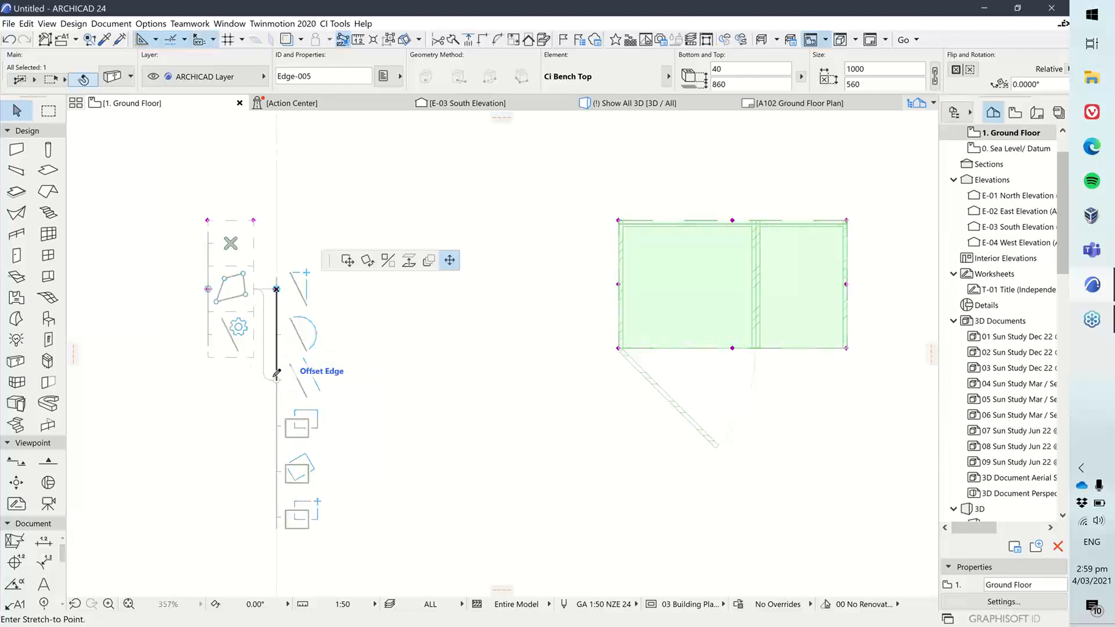
left_click(619, 285)
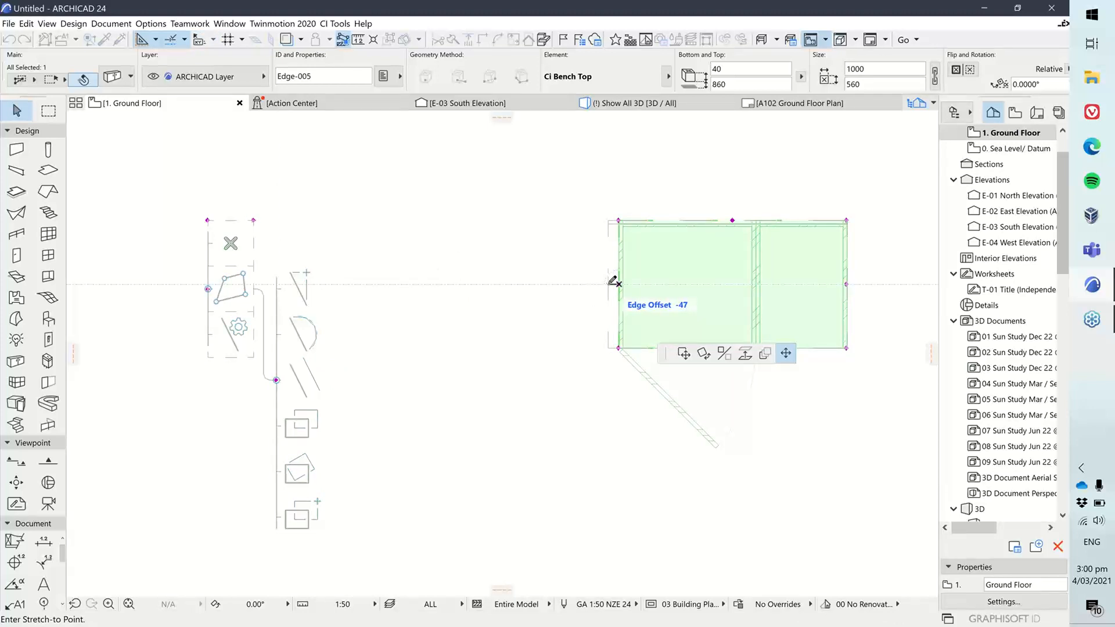
left_click(609, 284)
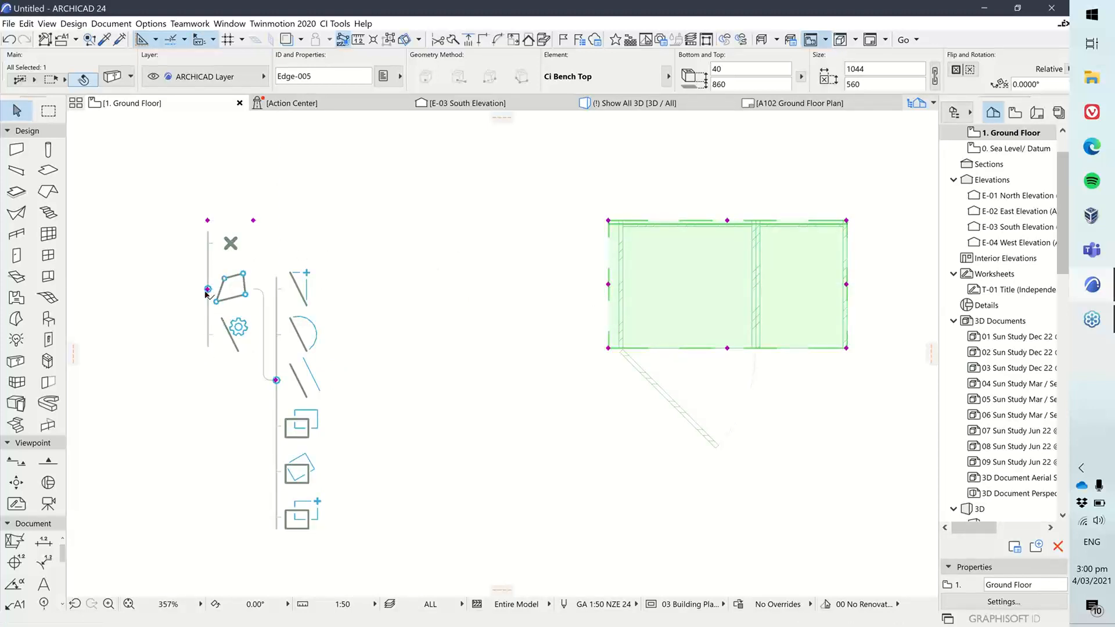
- Return graphic editing to Edge Type, assigning the downturned edge to the bench top's left side and the upstand to its right side
mouse_move(239, 332)
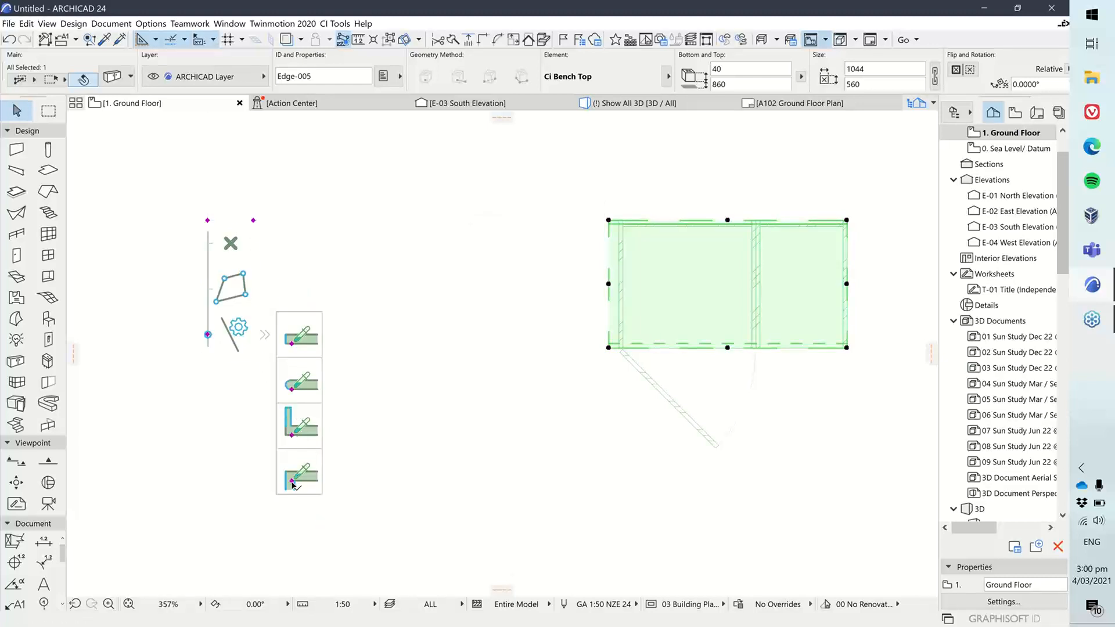
left_click_drag(292, 484, 609, 284)
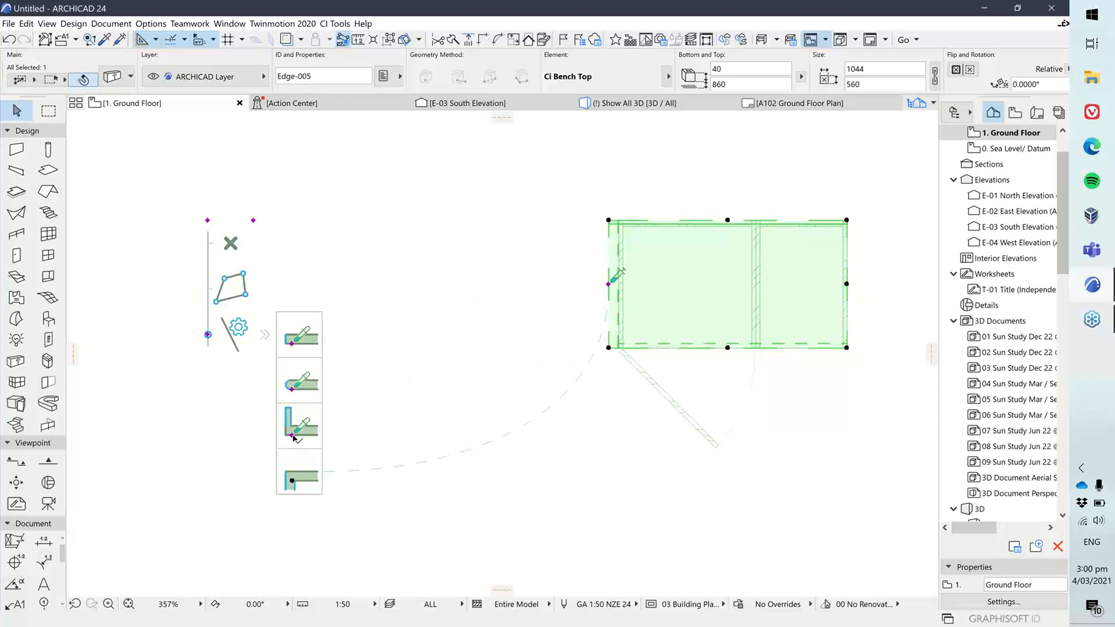
left_click(308, 410)
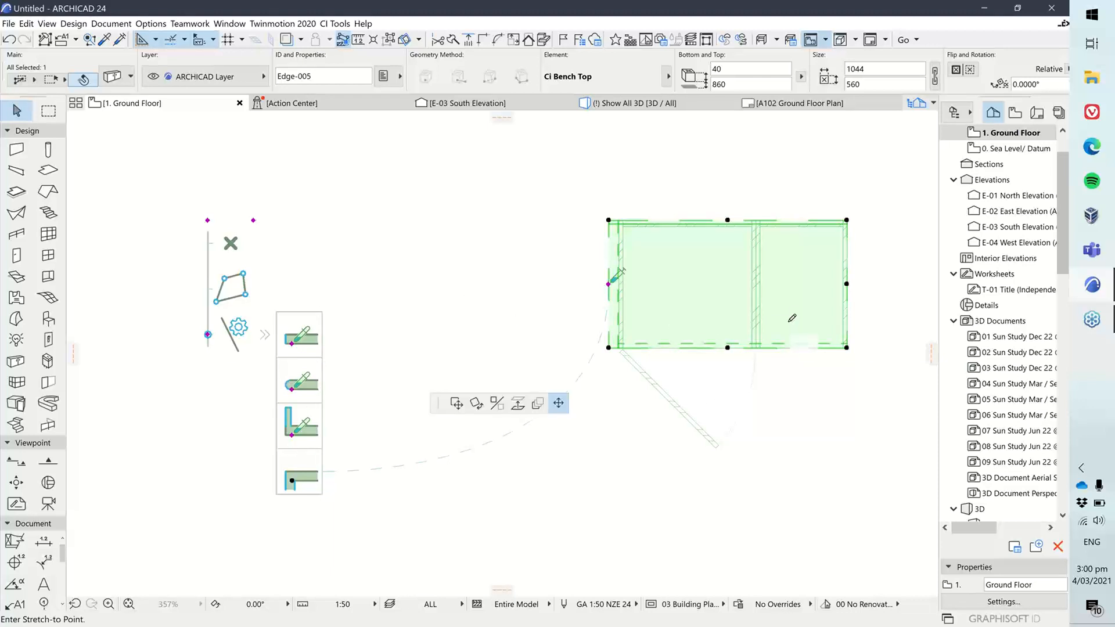
left_click(848, 281)
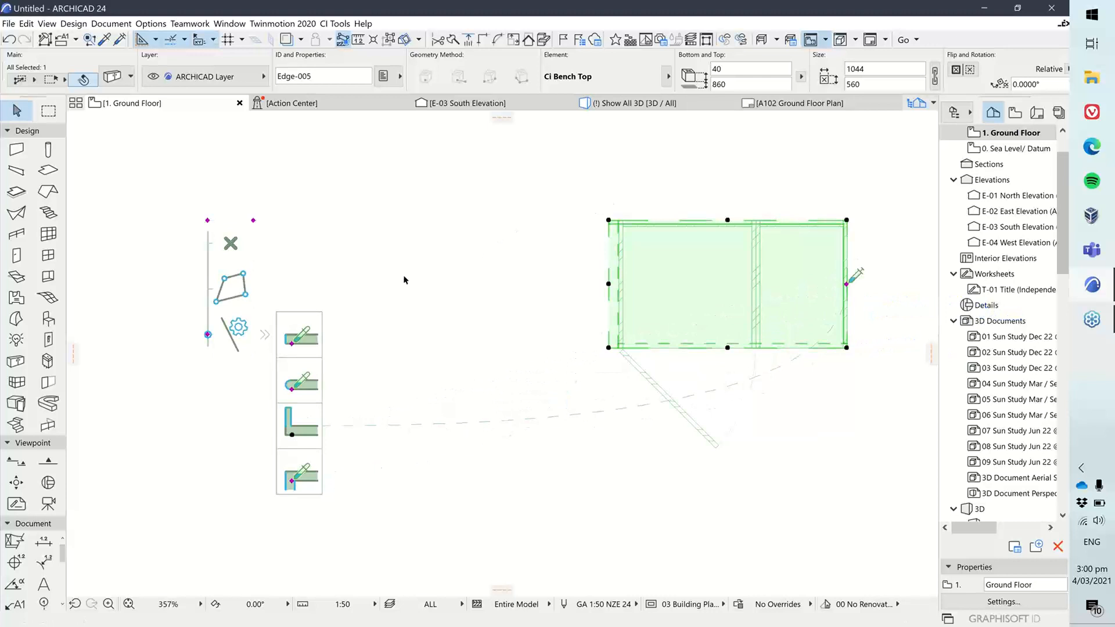
- Hide the bench top's graphic editing controls in plan and open the Show All 3D view
left_click(426, 273)
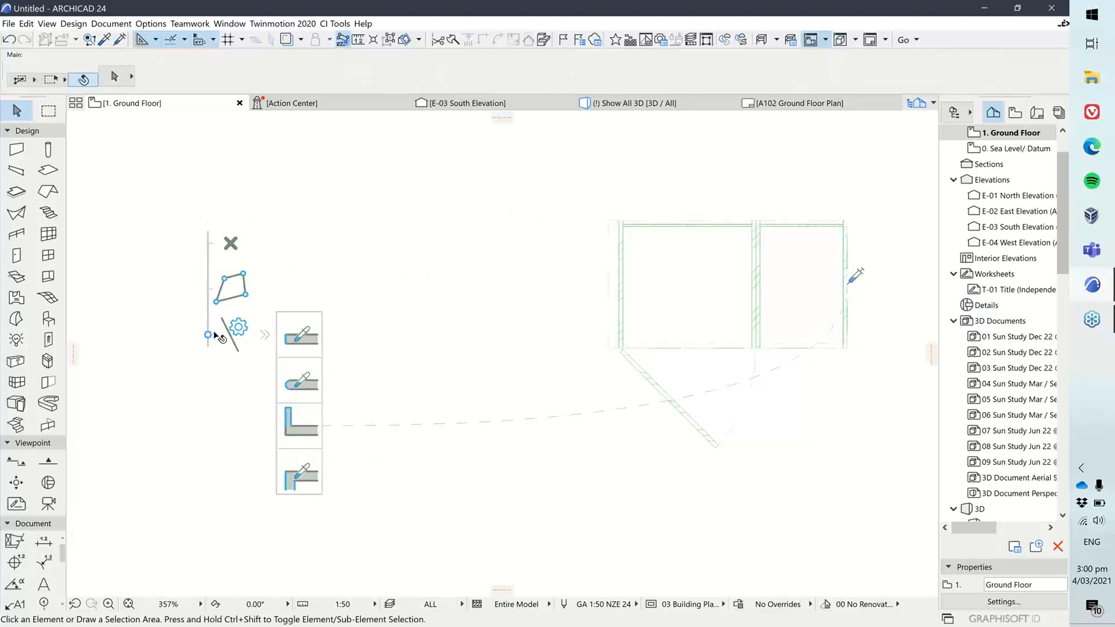
left_click(674, 272)
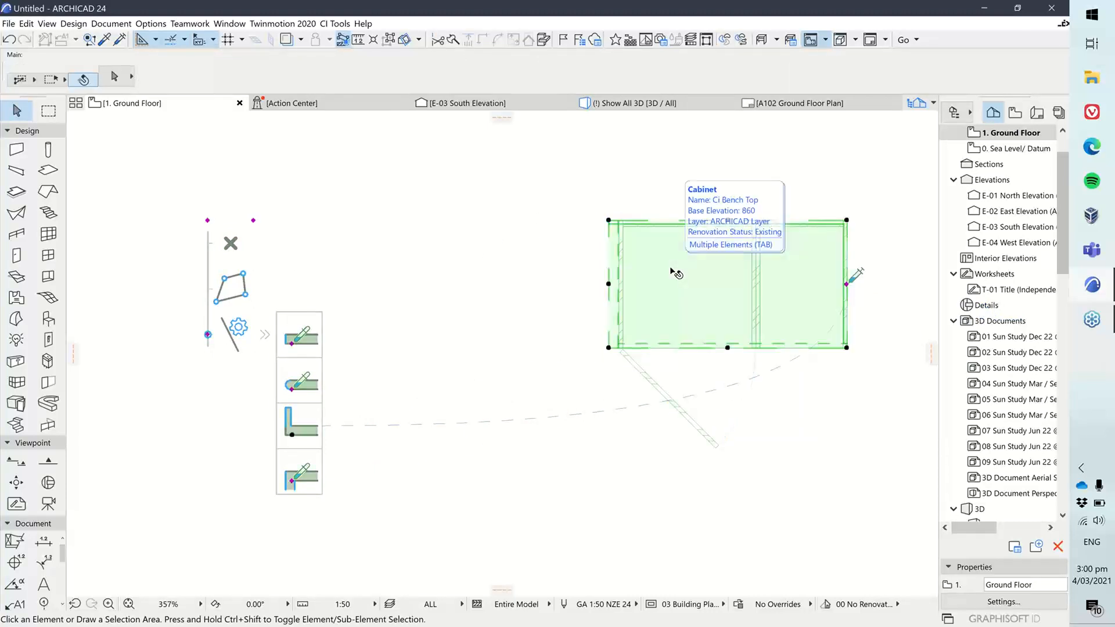
left_click(208, 334)
key("Escape")
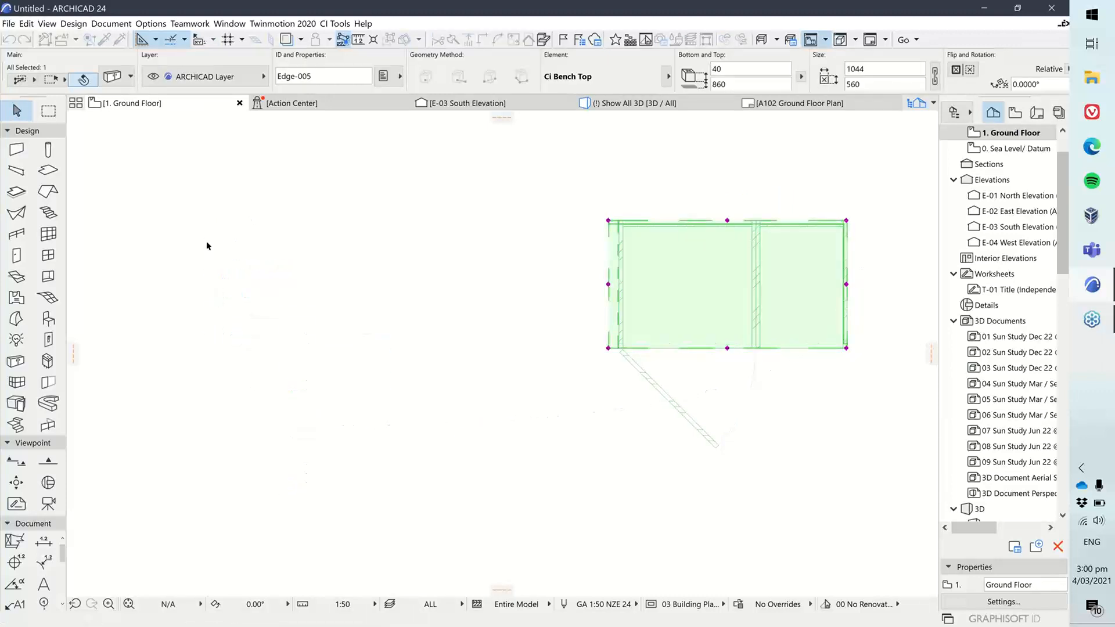
key("Escape")
left_click(661, 109)
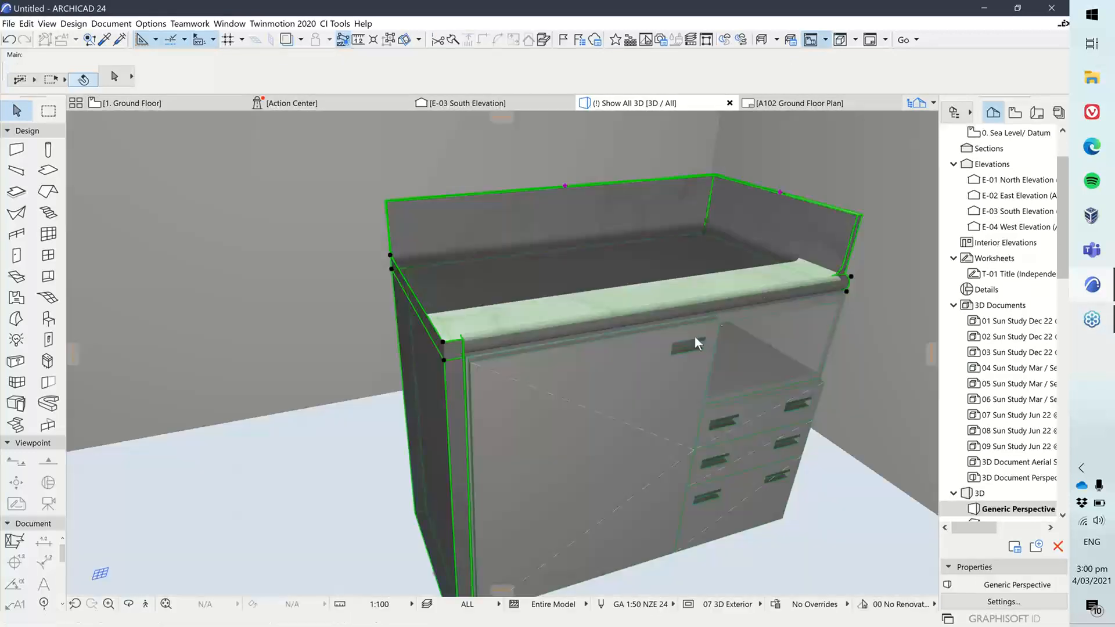
left_click(695, 336)
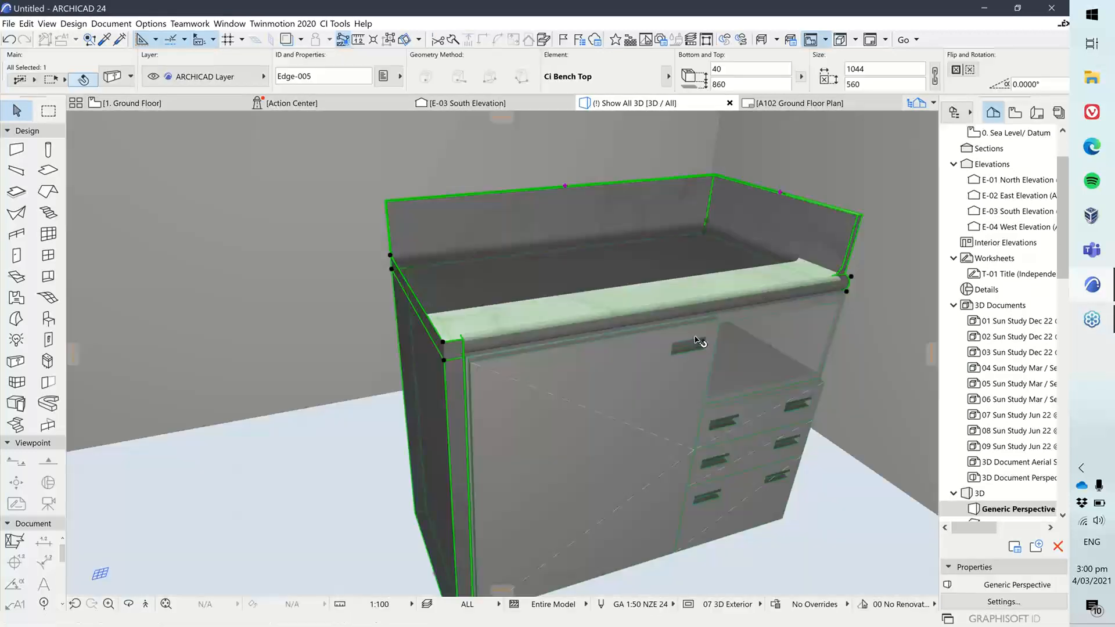
- Shorten the bench top's downturned left edge so it ends partway down the cabinet's side, and deselect the bench top
middle_click_drag(537, 315, 519, 317, "shift")
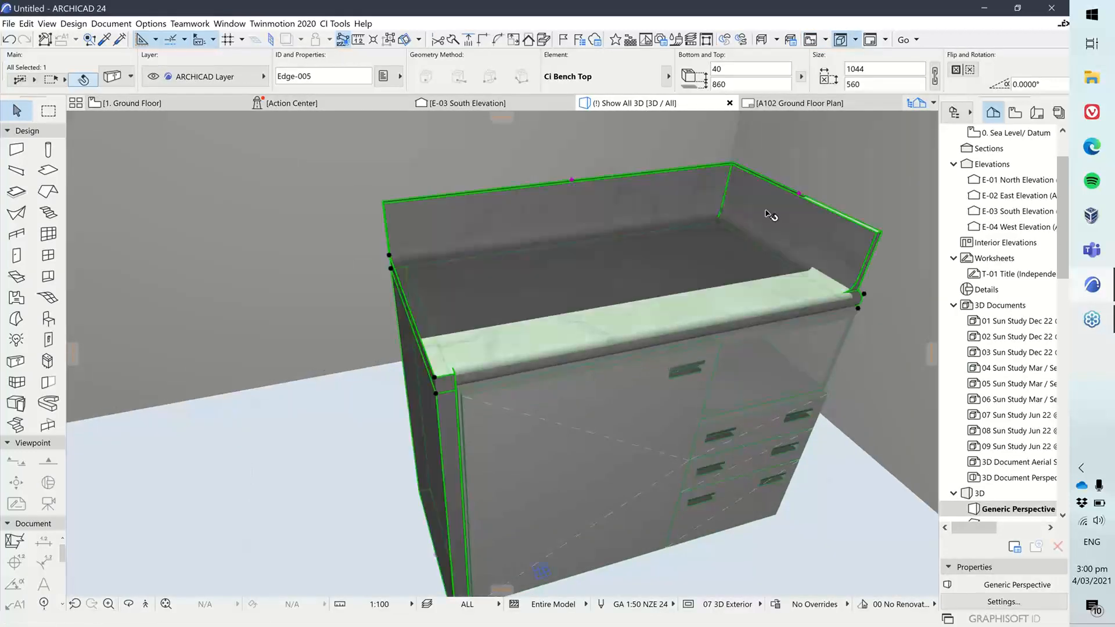
middle_click_drag(673, 230, 544, 367, "shift")
left_click(520, 455)
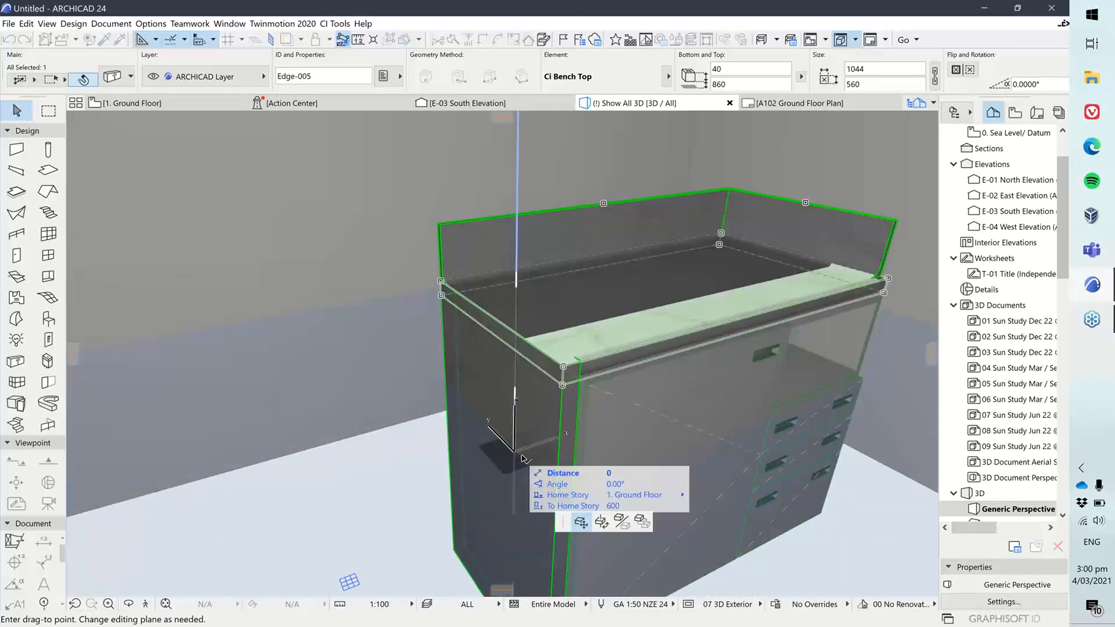
key("Escape")
middle_click_drag(527, 460, 528, 500, "shift")
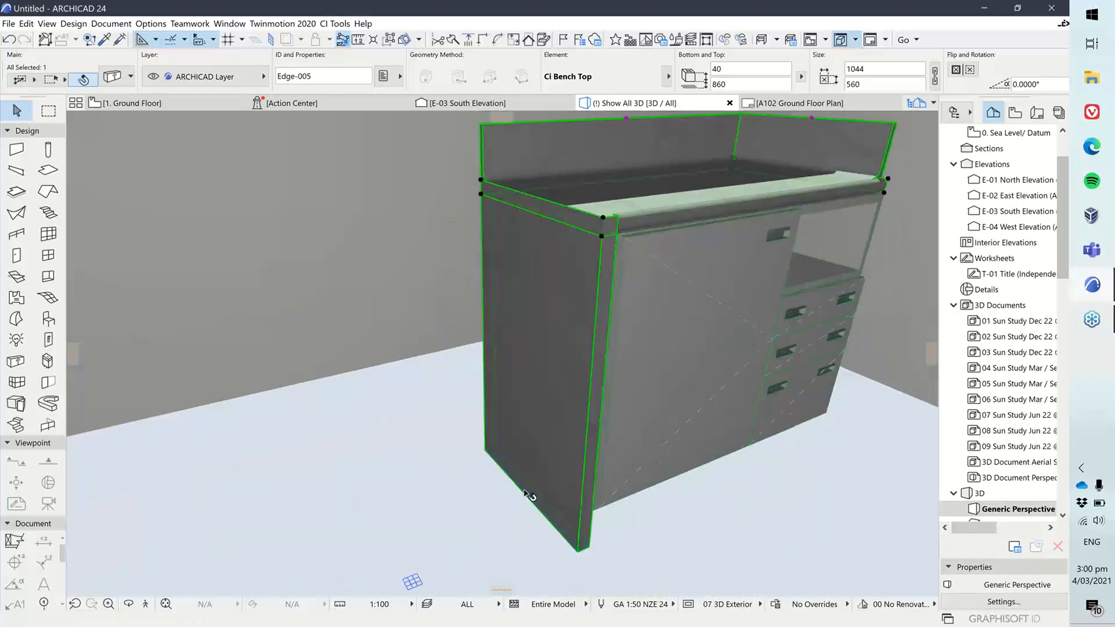
left_click(525, 495)
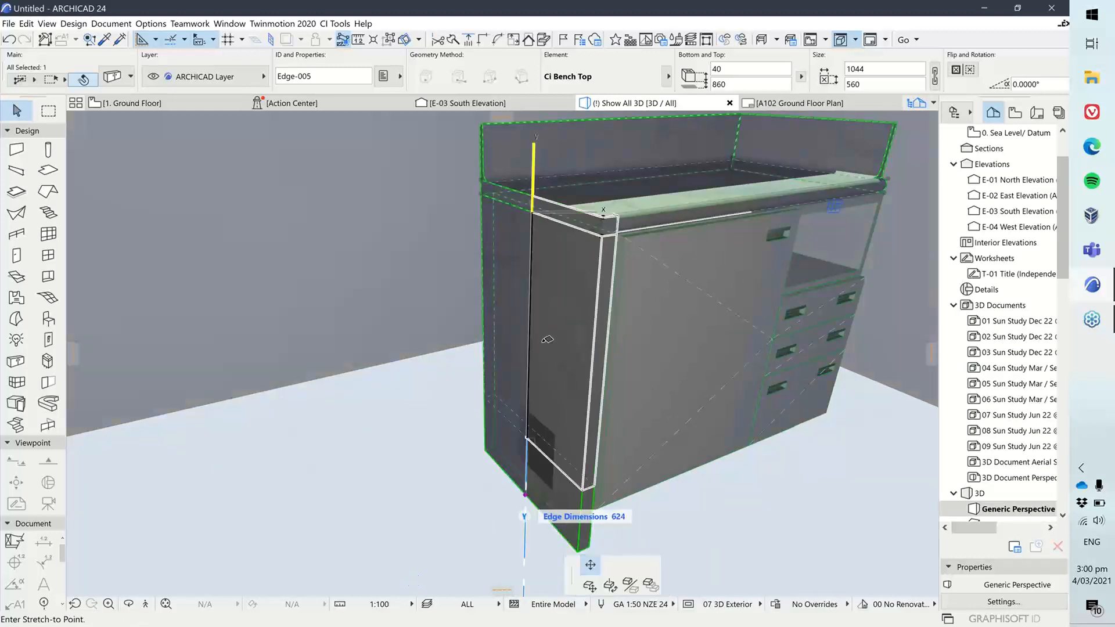
left_click(539, 348)
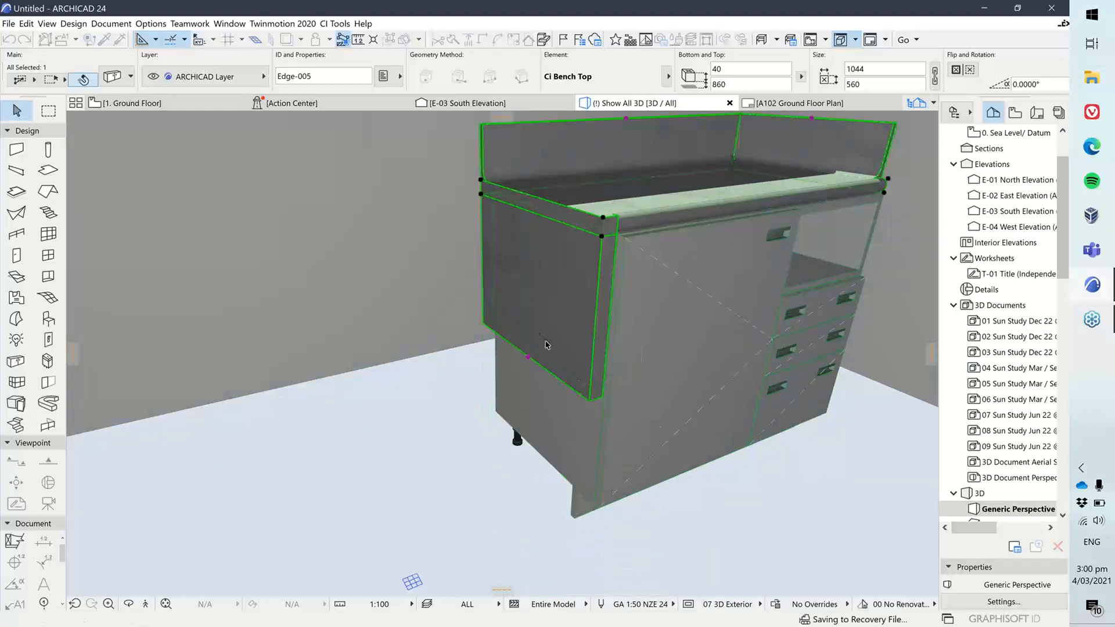
middle_click_drag(595, 337, 566, 350, "shift")
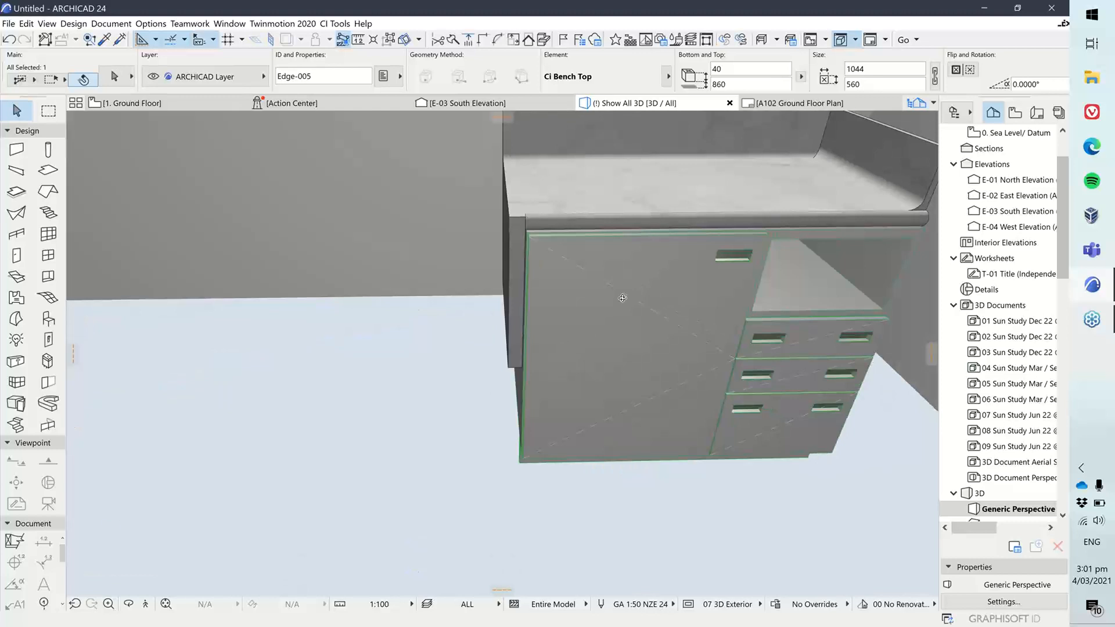
middle_click_drag(623, 298, 550, 341)
middle_click_drag(535, 296, 648, 276, "shift")
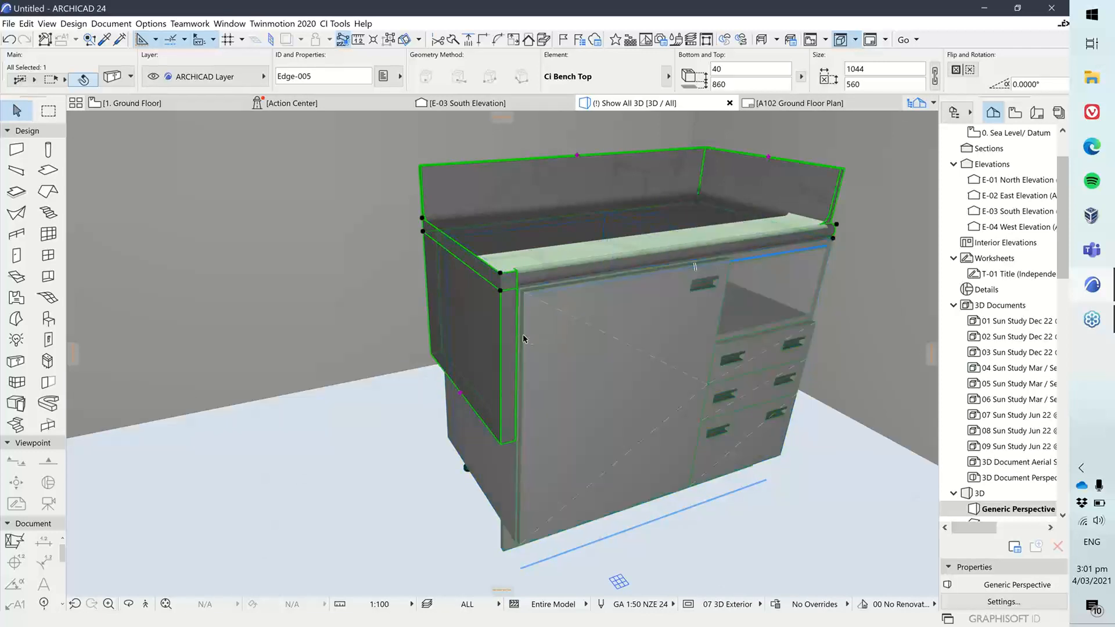
left_click(360, 455)
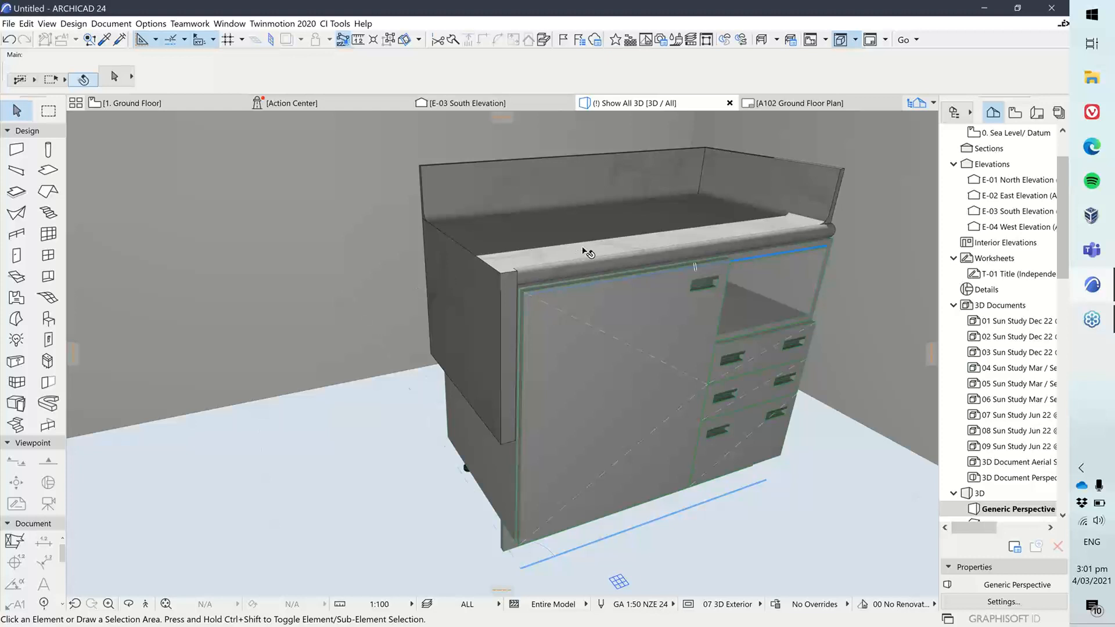
- Place a Sink General 24 object over the cabinet in the Ground Floor plan, keeping its default settings
left_click_drag(588, 255, 597, 276)
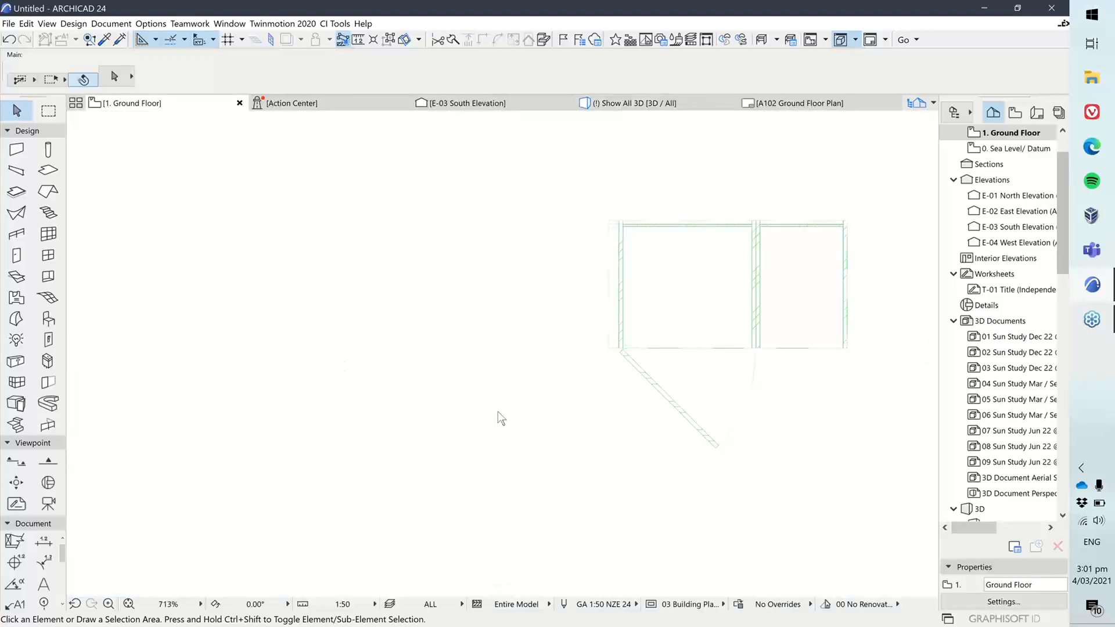
left_click(48, 318)
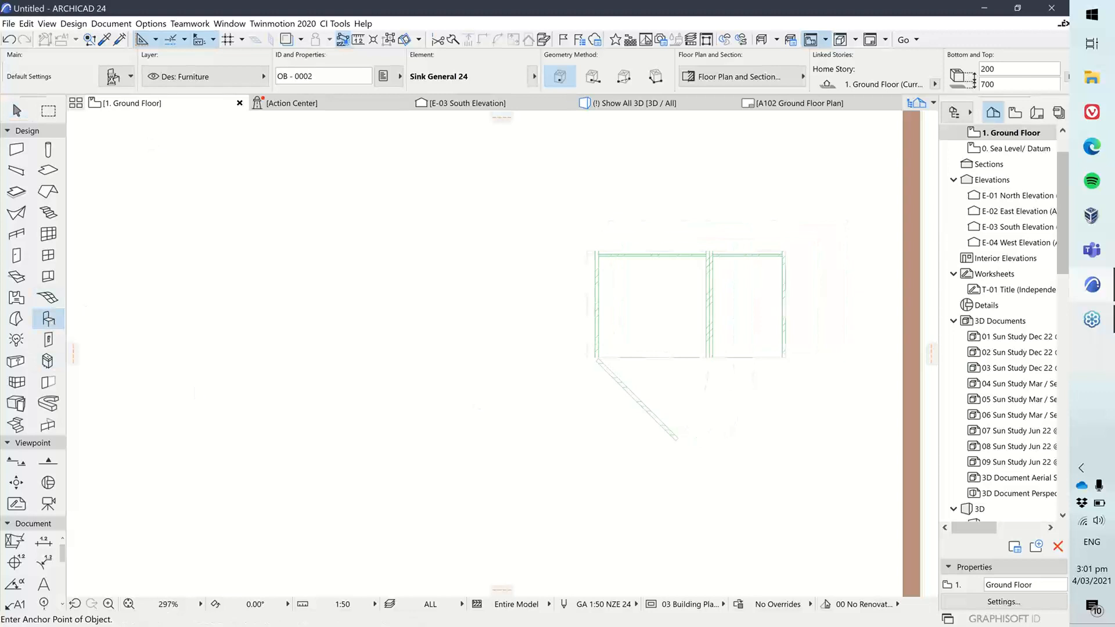
left_click(113, 76)
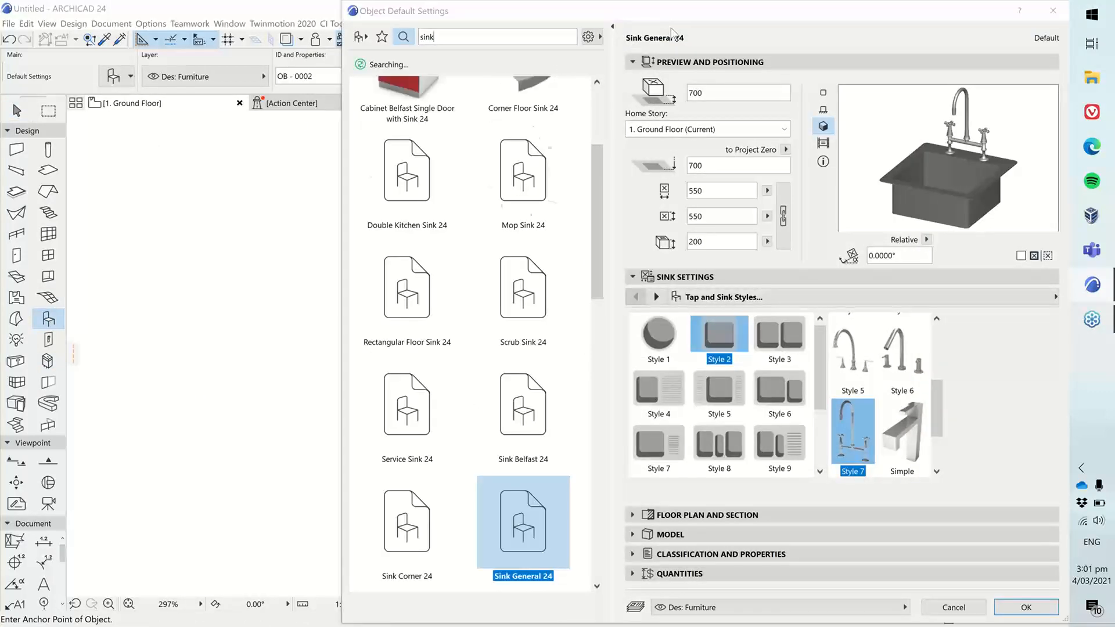
left_click_drag(672, 26, 498, 26)
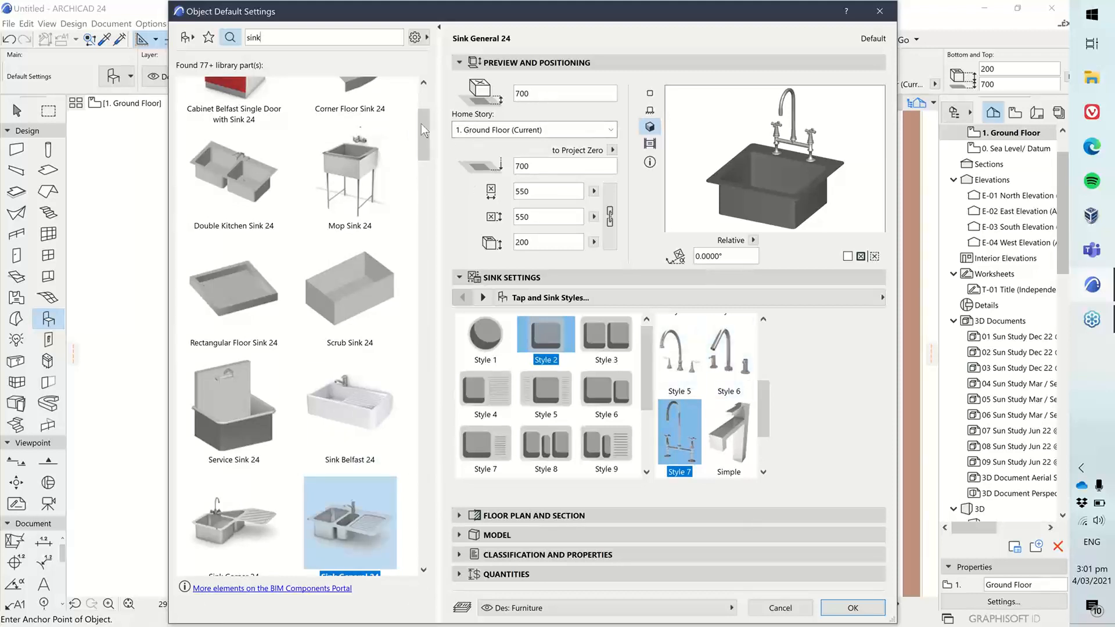
left_click_drag(421, 123, 428, 89)
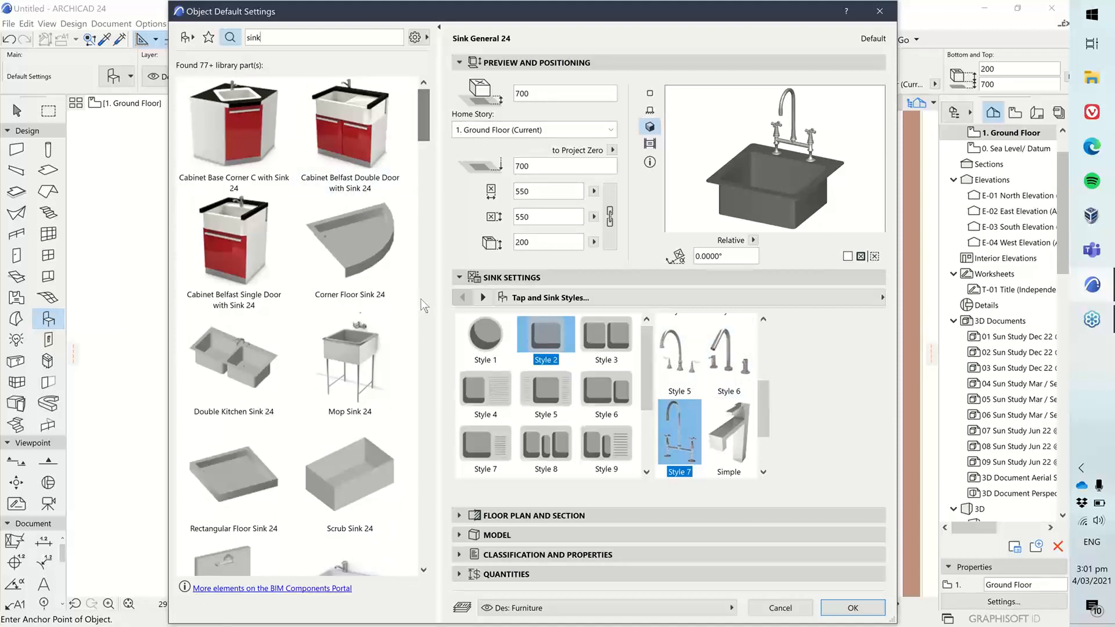
scroll(424, 306, "down", 10)
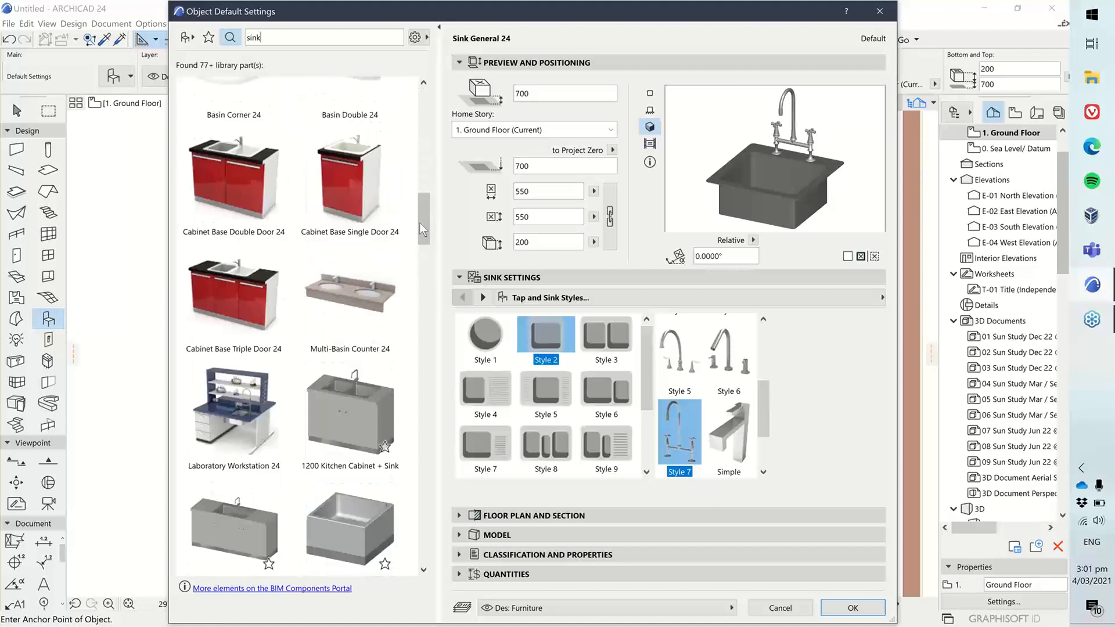
left_click_drag(419, 222, 433, 101)
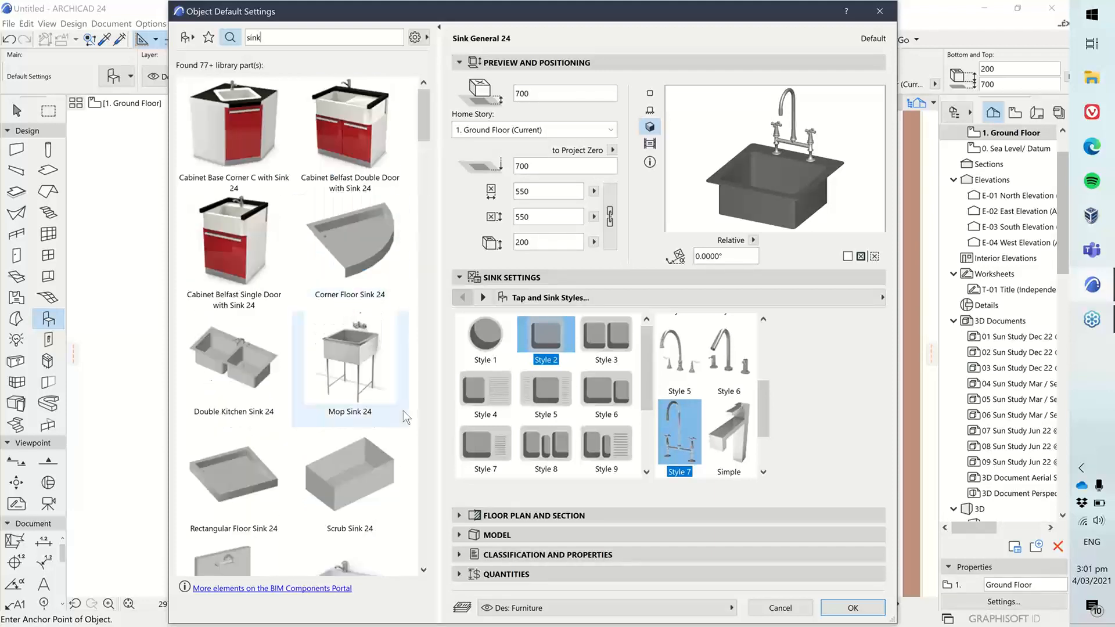
left_click(852, 606)
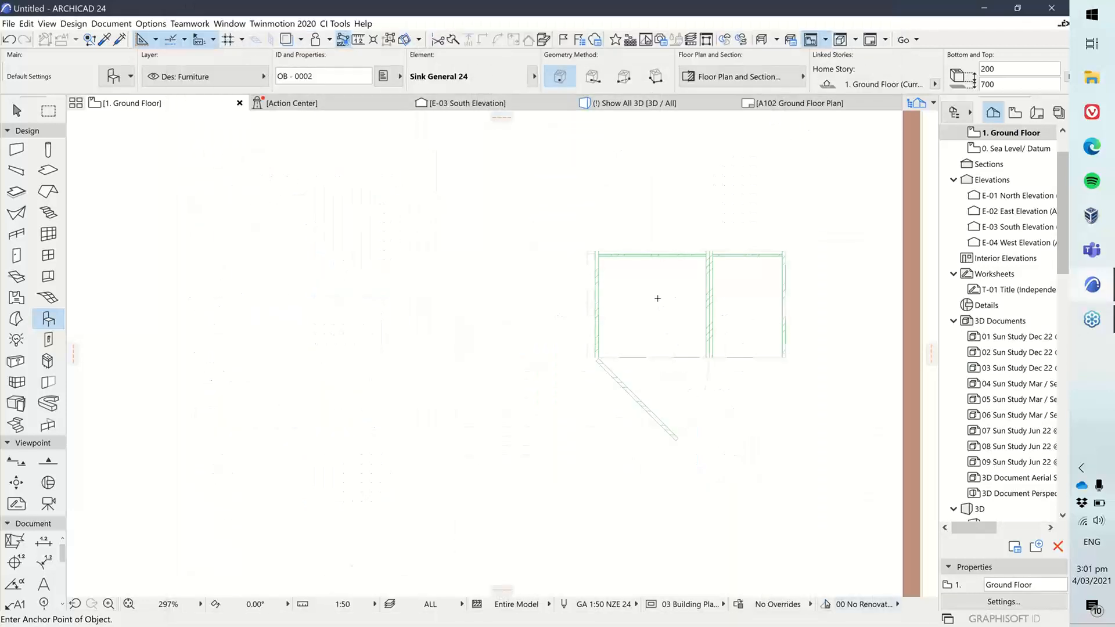
left_click(634, 309)
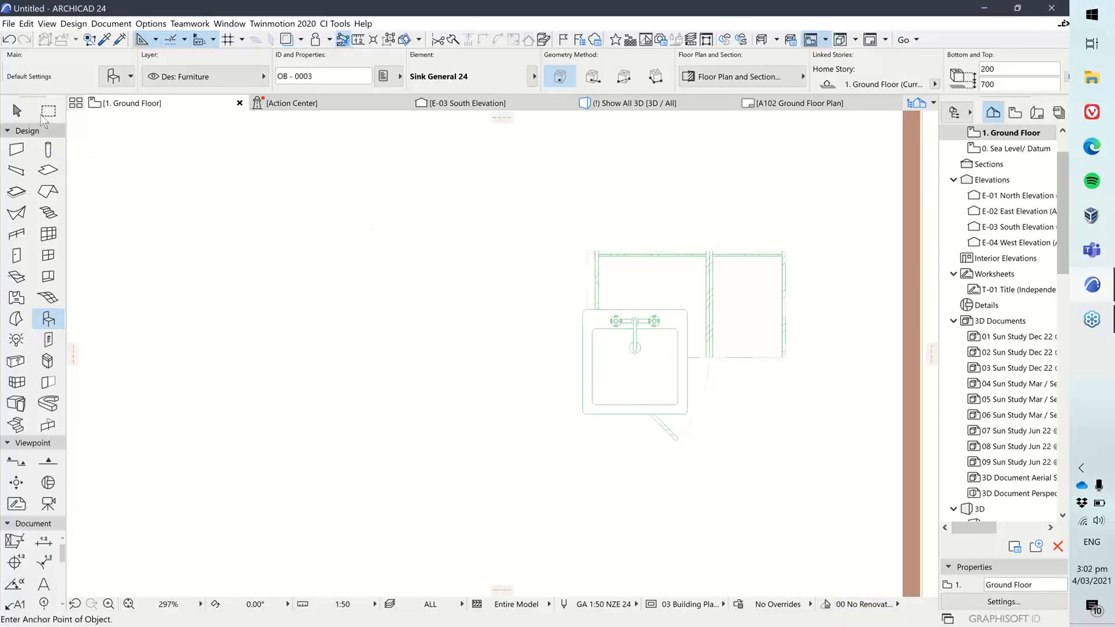
- Move the sink back within the cabinet's wider door module, shrink it to fit inside the module, and deselect it
left_click(22, 109)
left_click(635, 369)
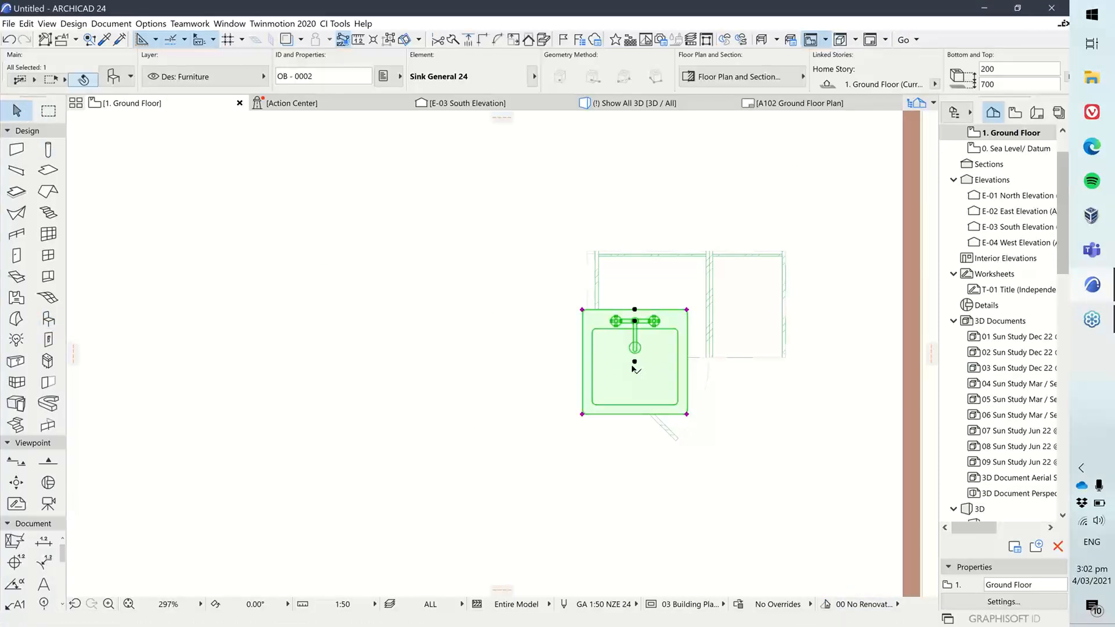
left_click(634, 362)
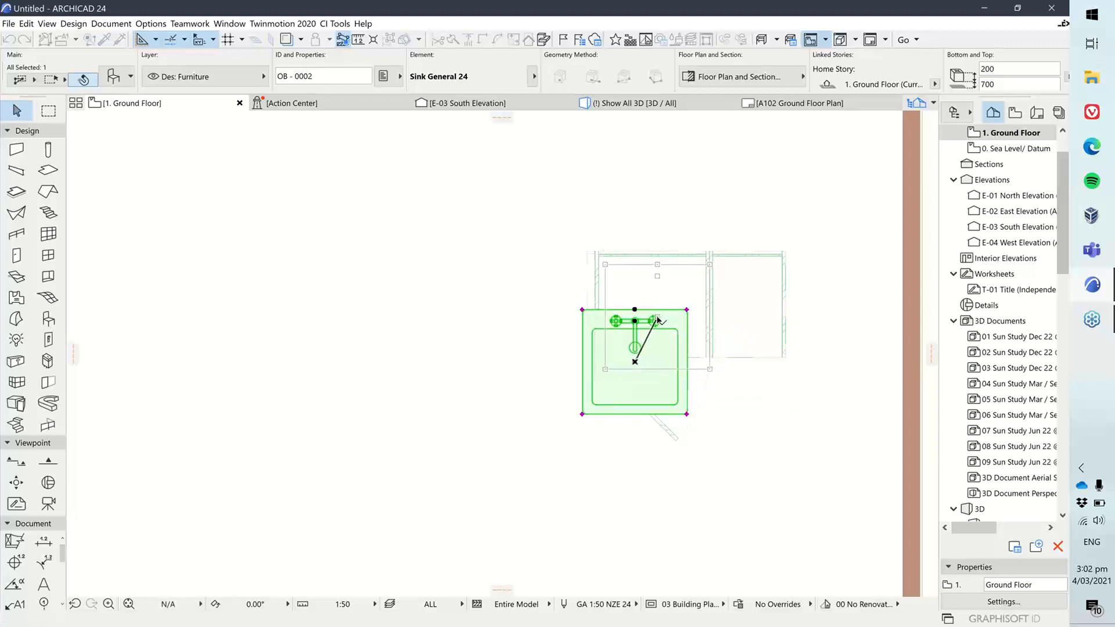
left_click(658, 317)
left_click(710, 369)
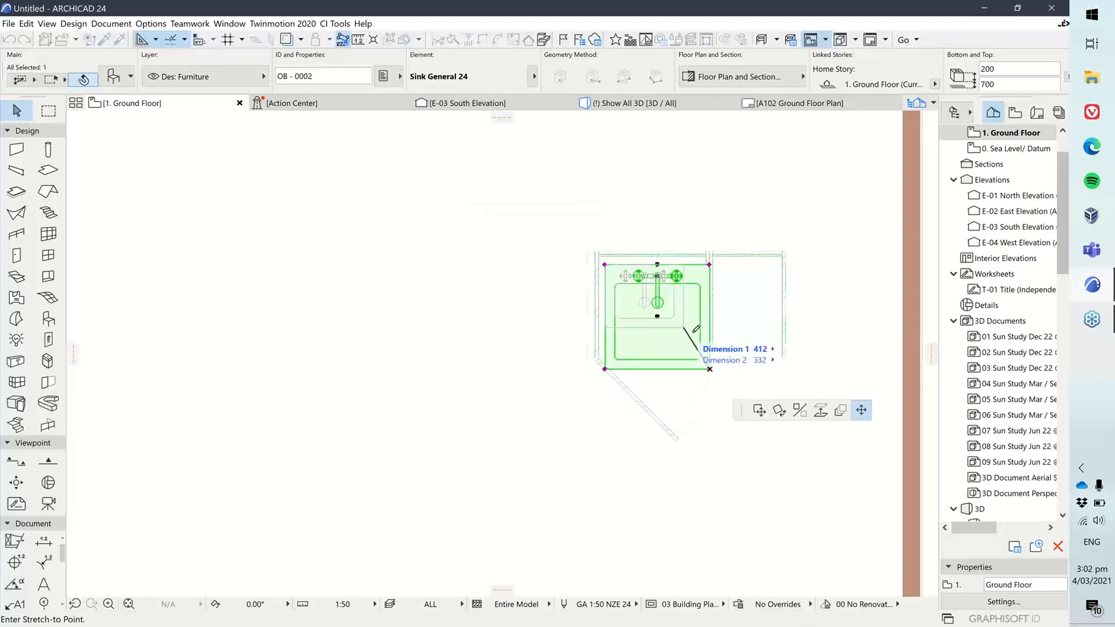
left_click(697, 337)
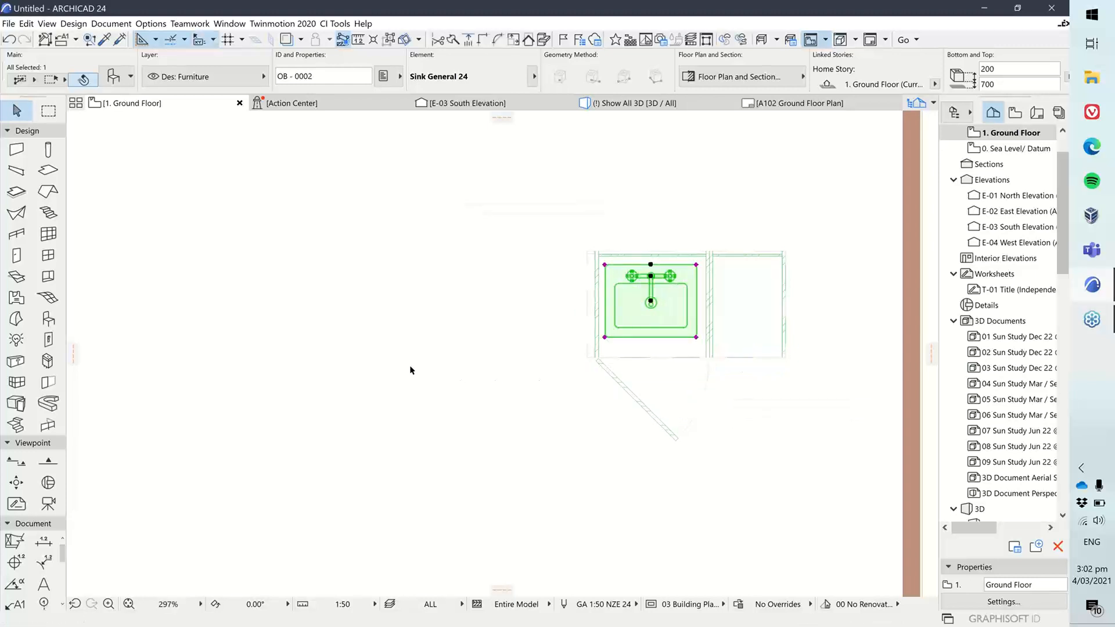
key("Escape")
- In the Show All 3D view, start Solid Element Operations and assign the sink as the operator
left_click(619, 107)
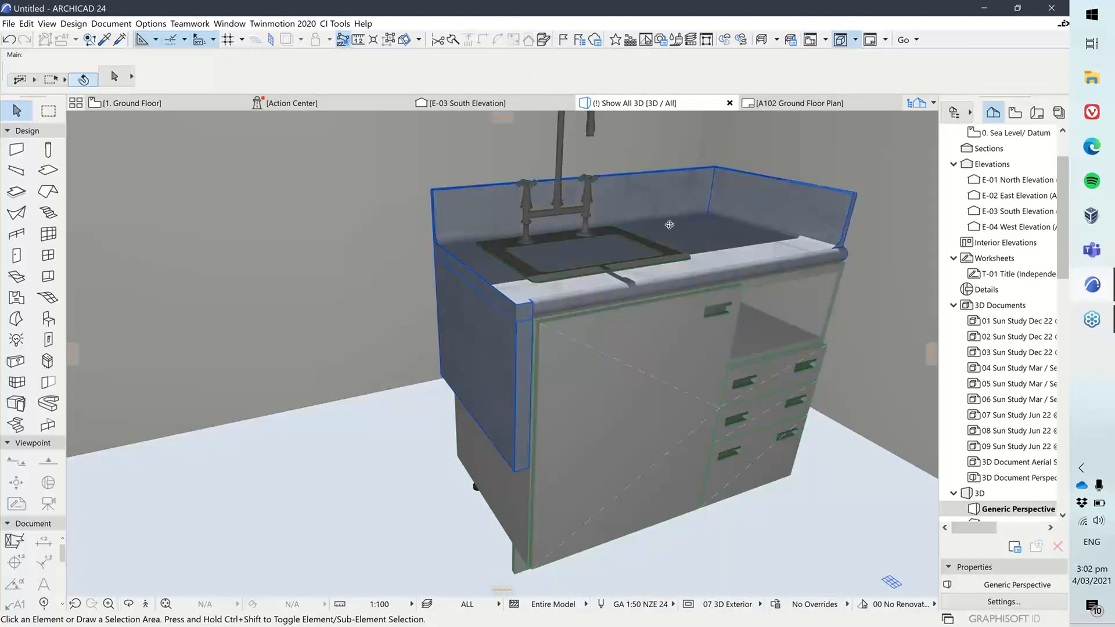
middle_click_drag(669, 224, 296, 233, "shift")
middle_click_drag(632, 236, 511, 231, "shift")
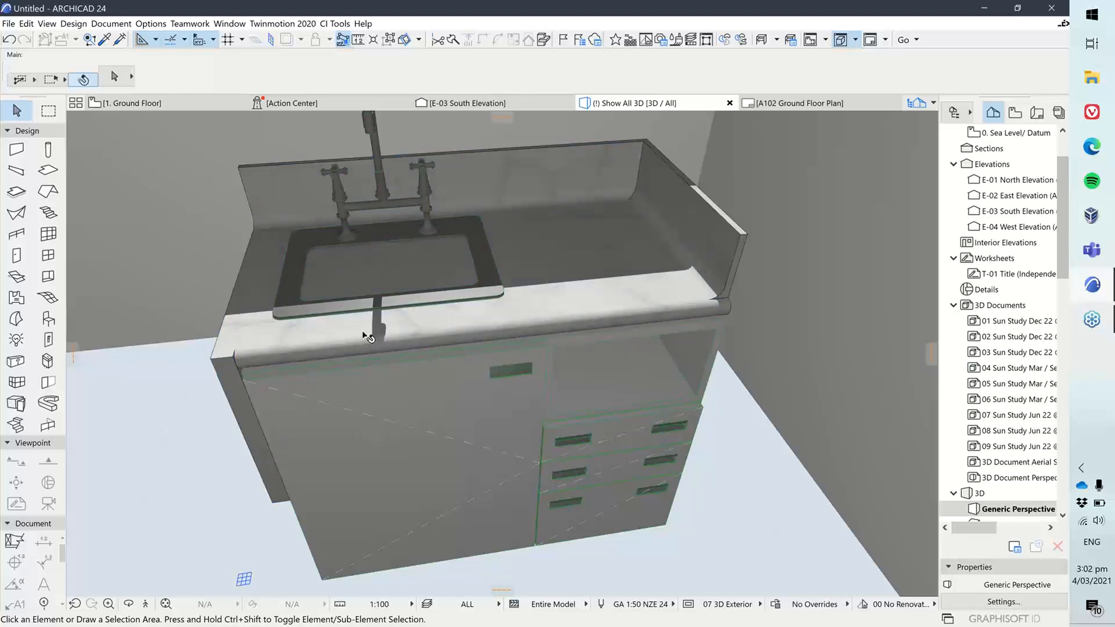
left_click(74, 23)
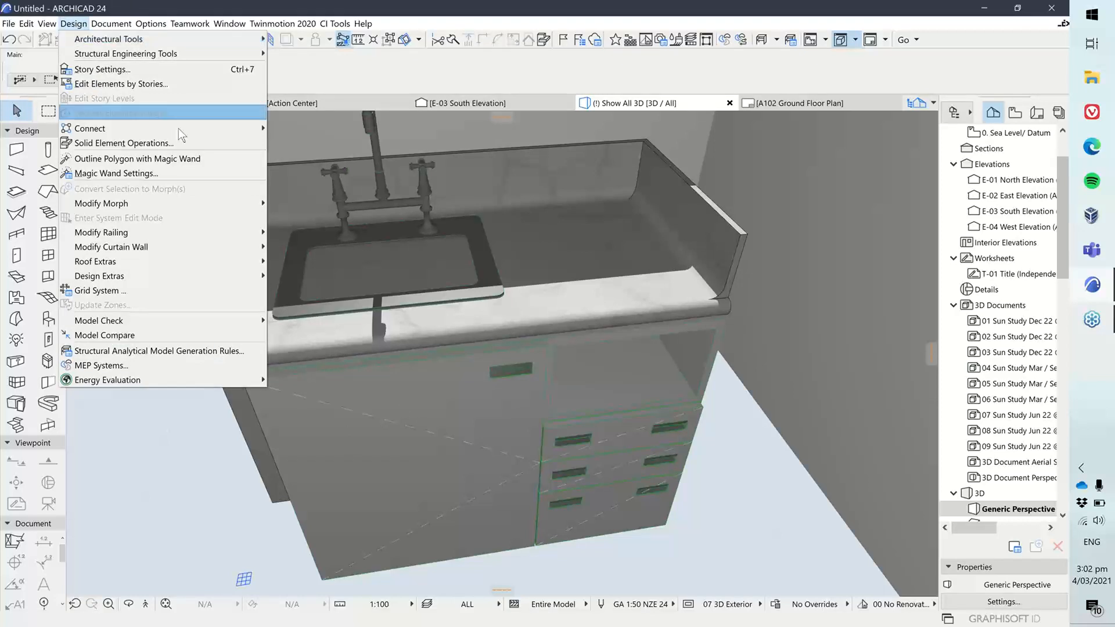
left_click(167, 144)
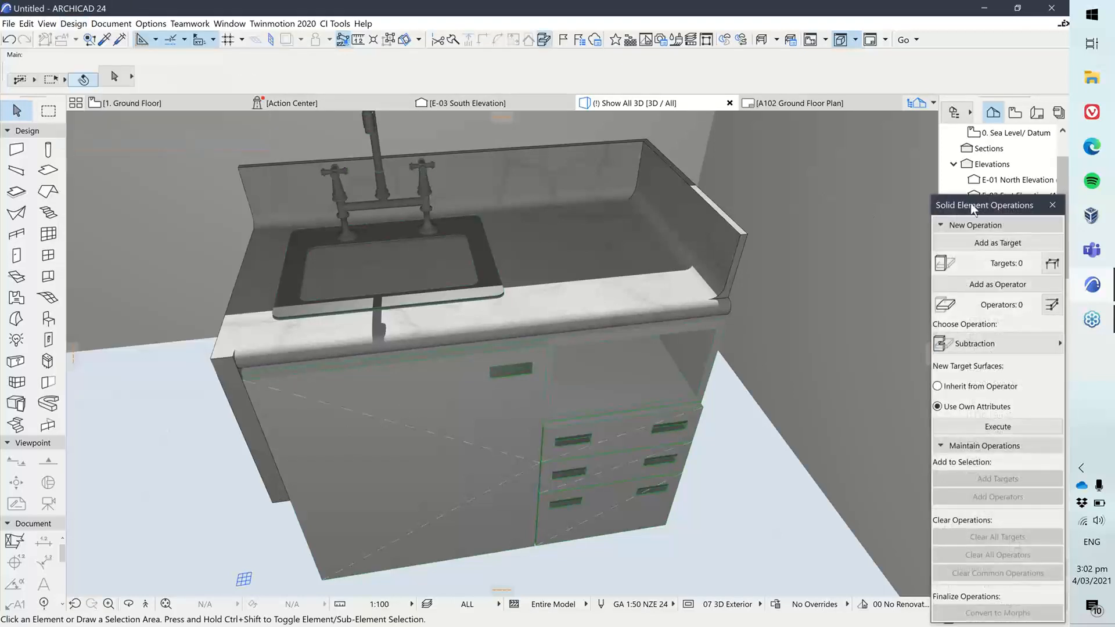
left_click_drag(993, 205, 847, 138)
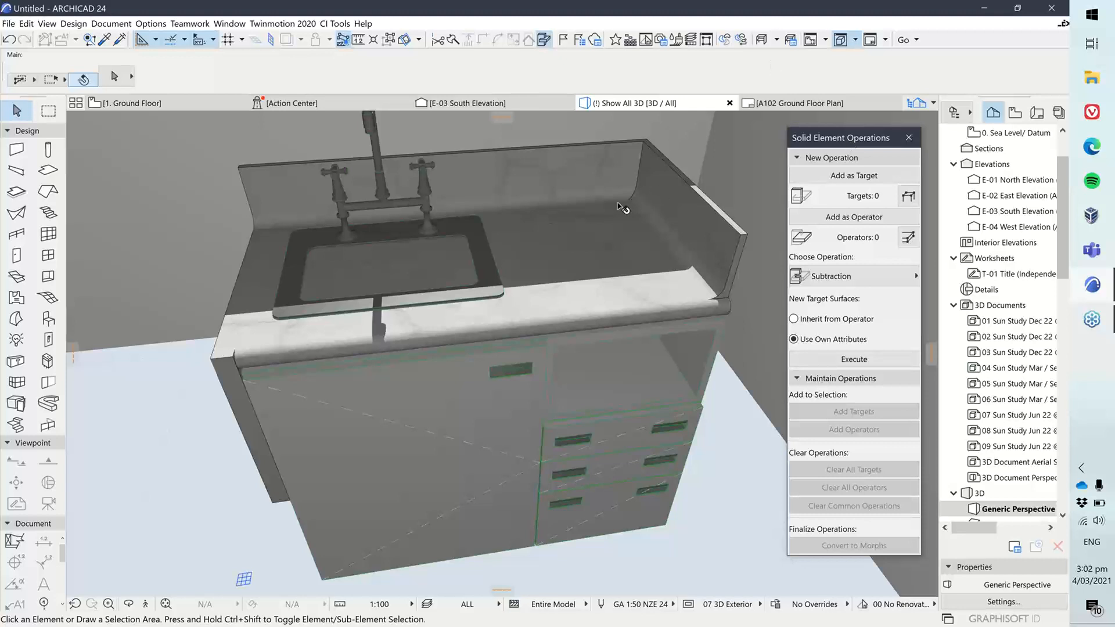
left_click(462, 226)
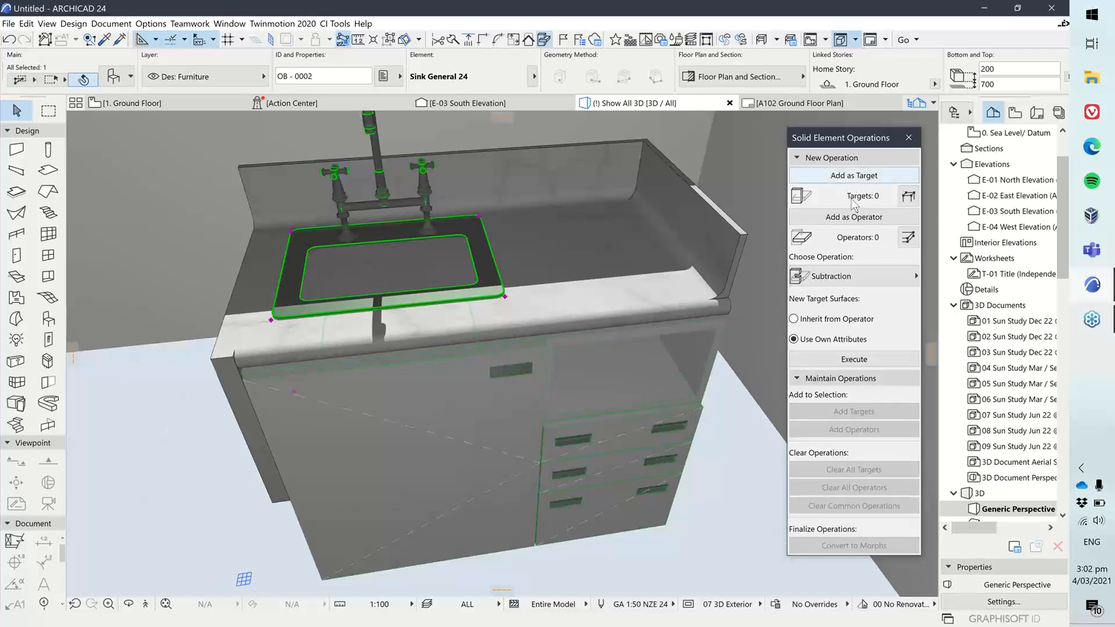
left_click(871, 221)
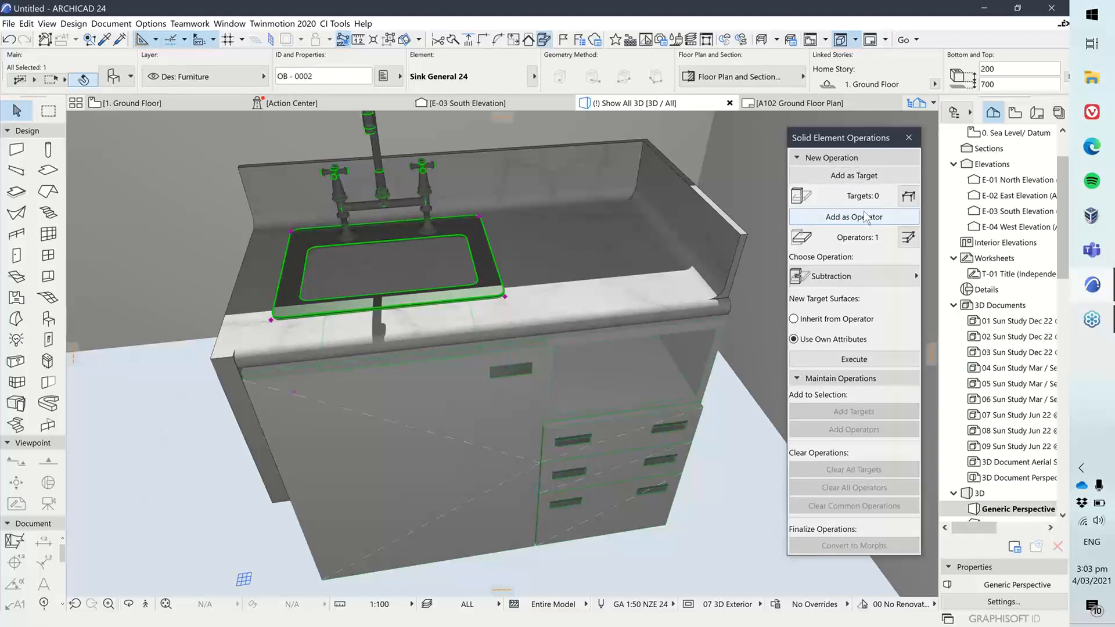
- Assign both the bench top and the cabinet as targets of the solid element operation, and clear the selection
left_click(548, 268)
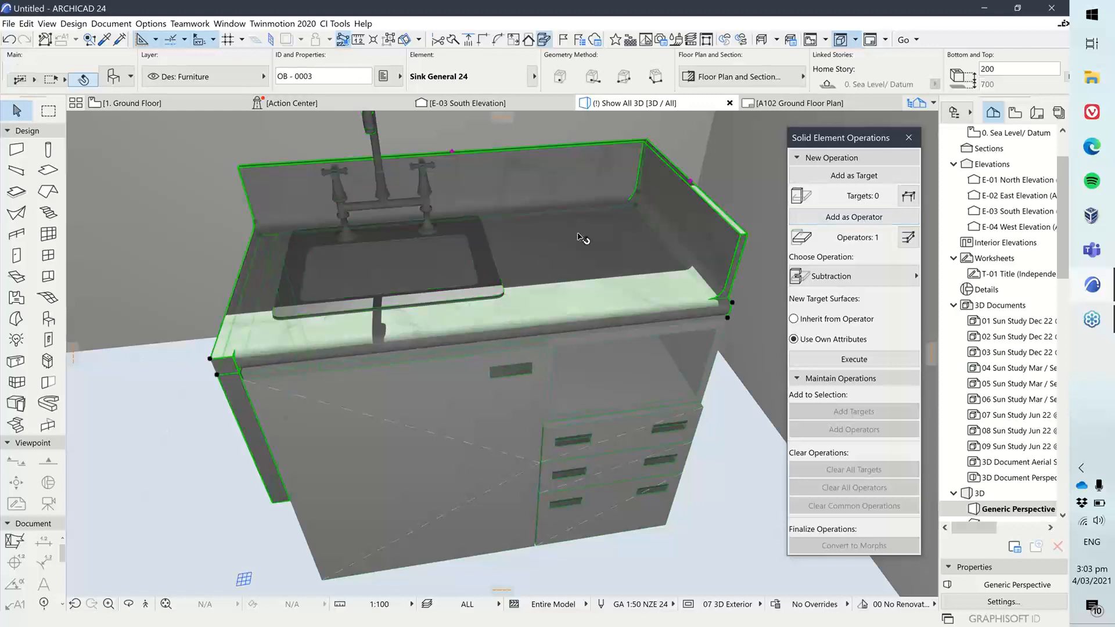
left_click(854, 177)
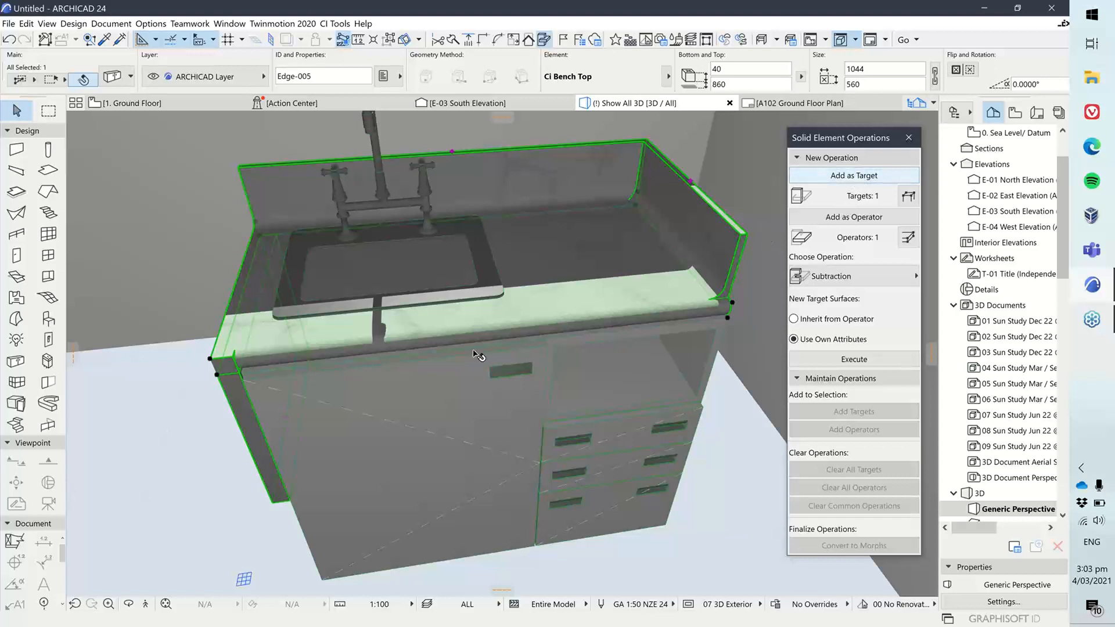
left_click(462, 405)
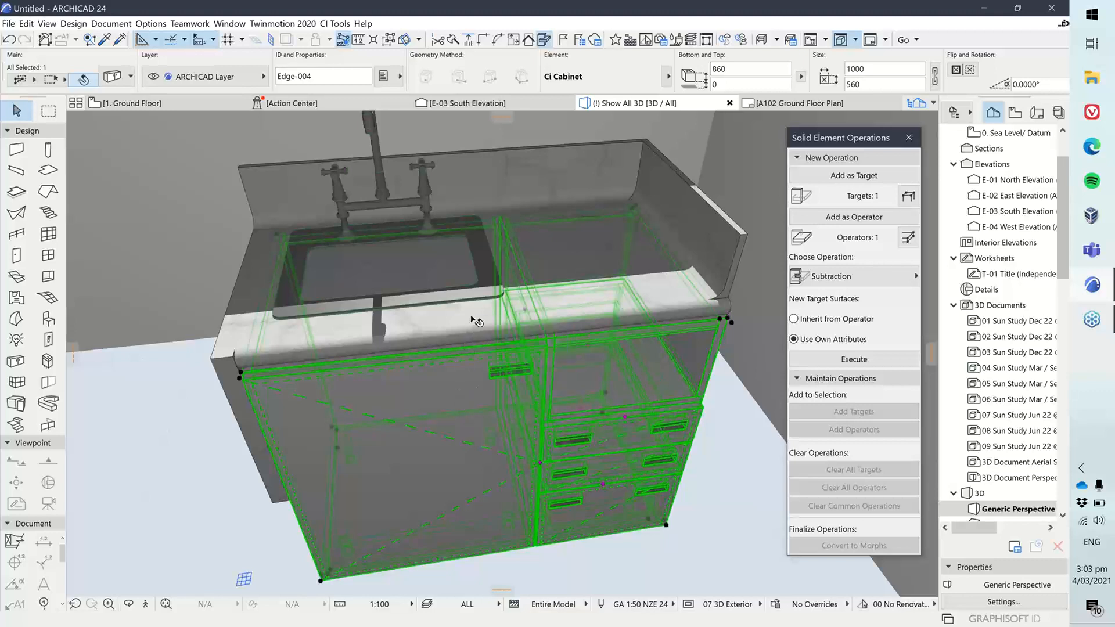
left_click(851, 176)
left_click(593, 176)
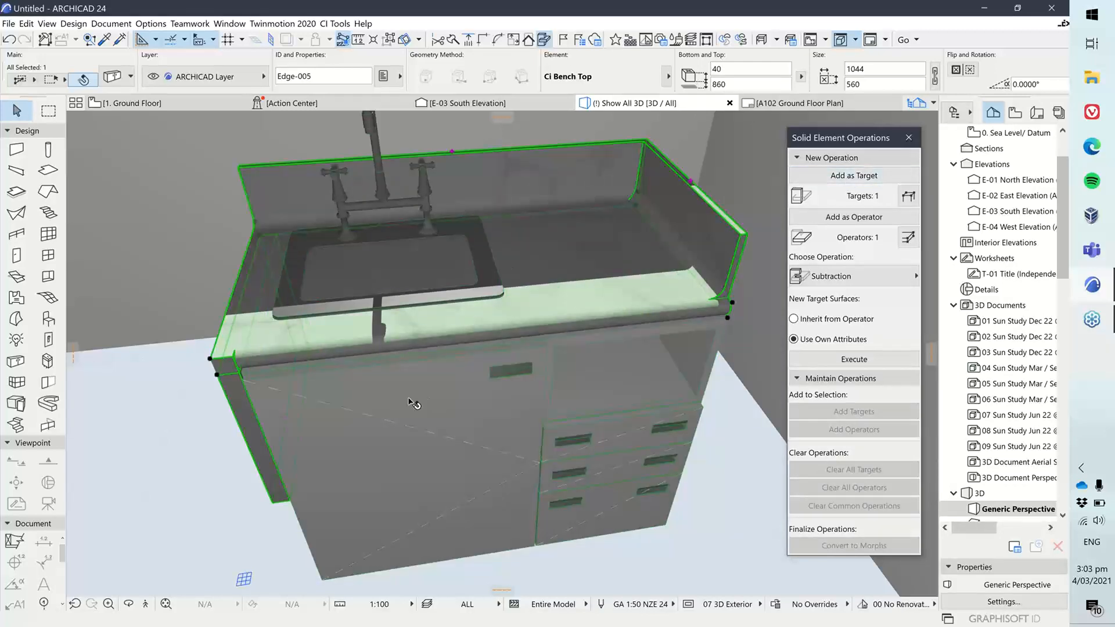
left_click(379, 481, "shift")
left_click(854, 175)
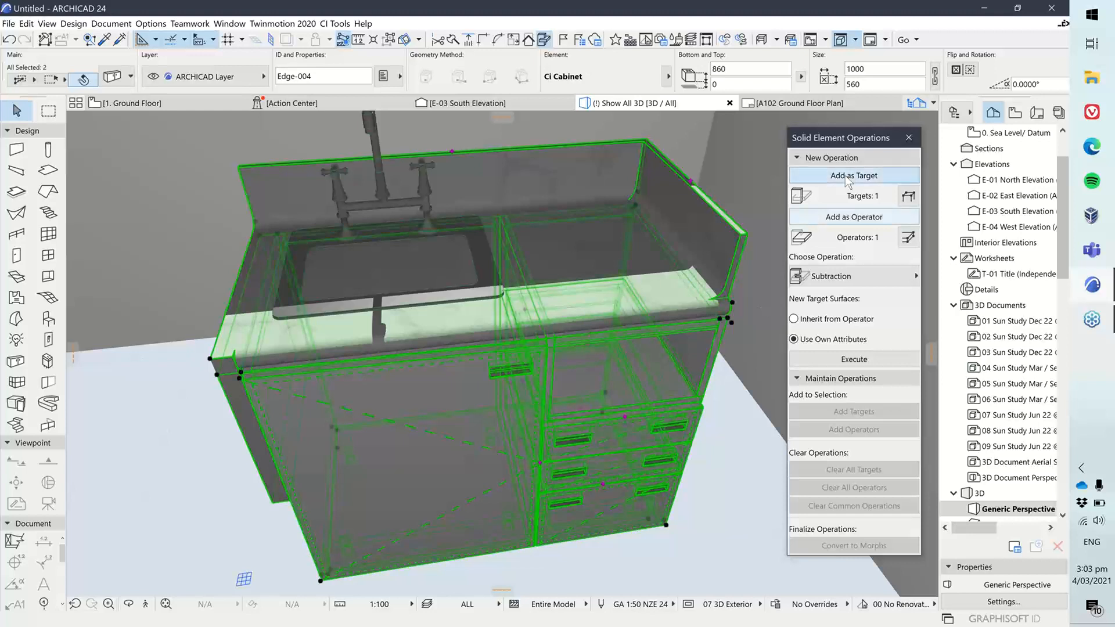
key("Escape")
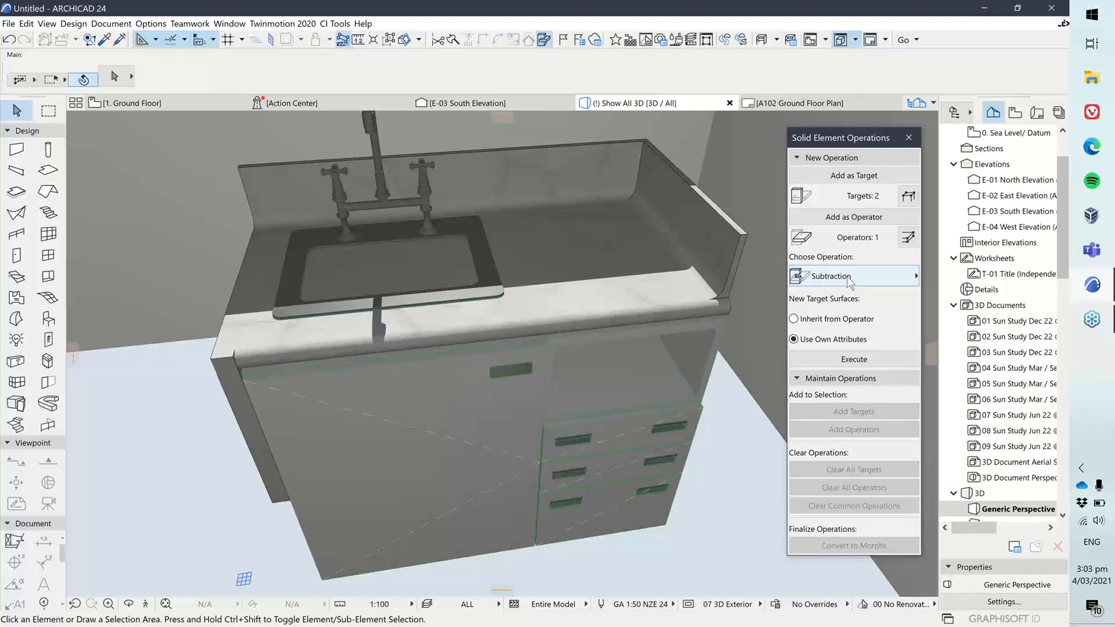
- Cut the sink out of the bench top and cabinet using Subtraction with upward extrusion
left_click(833, 278)
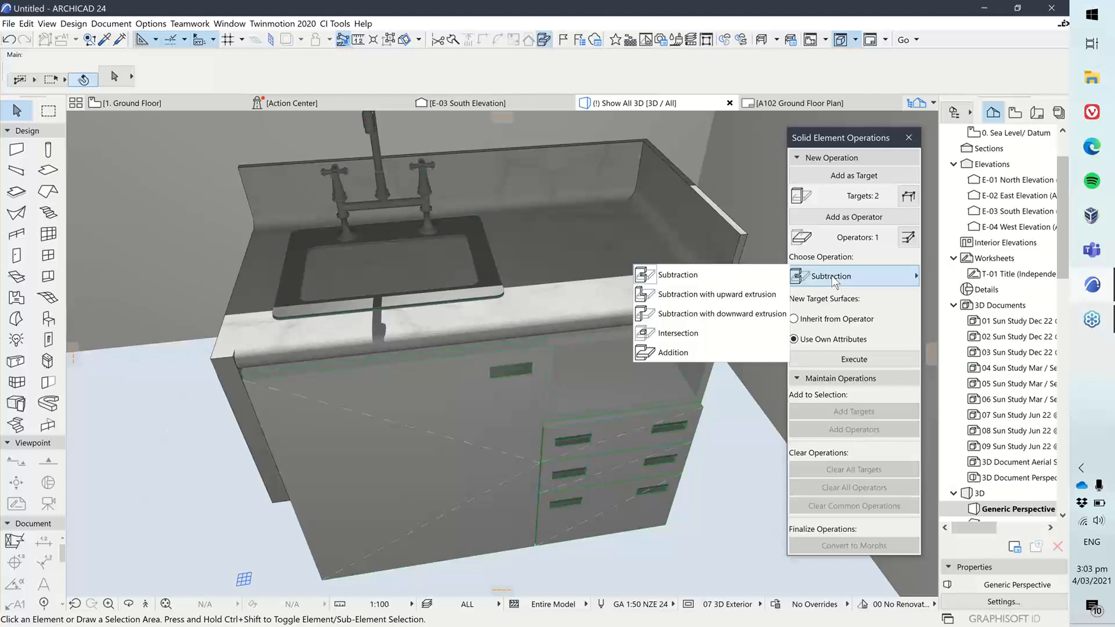
left_click(682, 294)
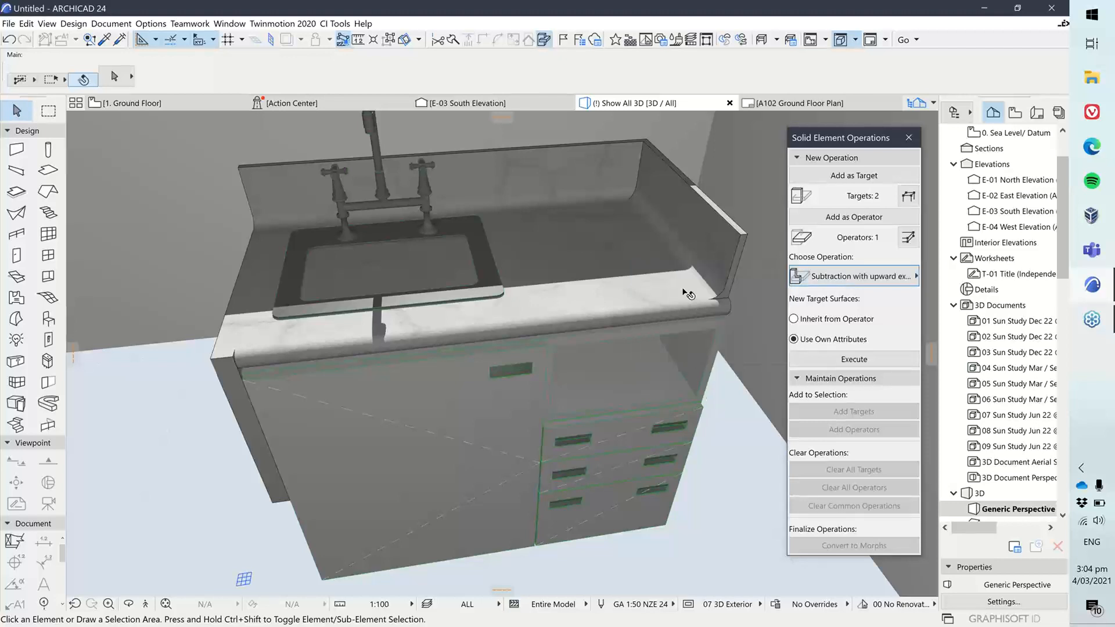
left_click(859, 360)
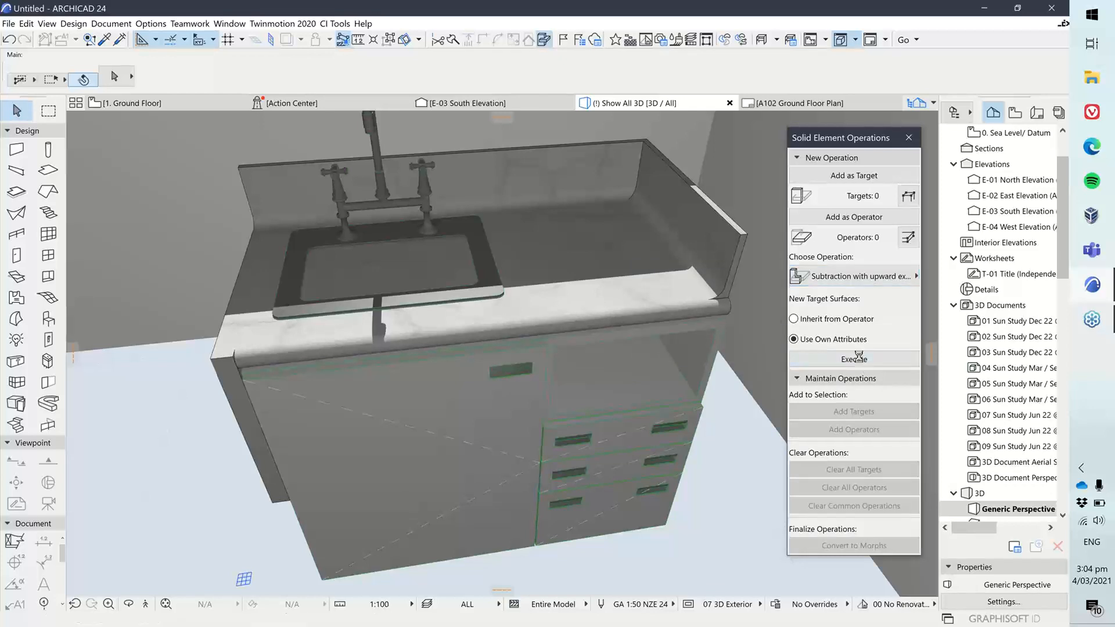
left_click(165, 538)
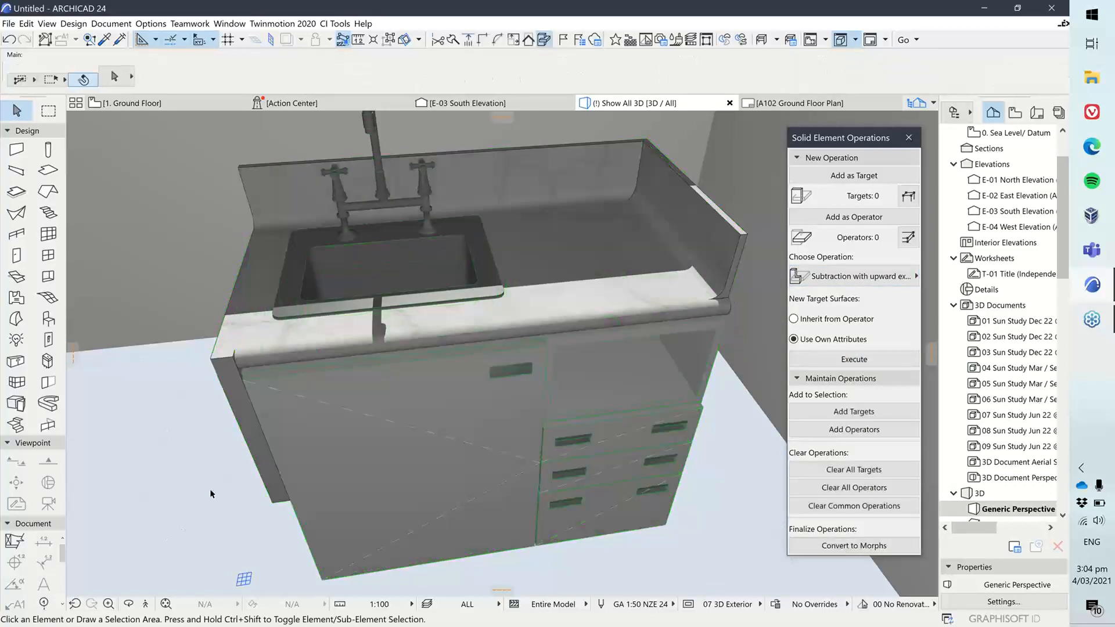
- Inspect the sink bowl and its cutout in the bench top from several 3D angles
middle_click_drag(209, 399, 413, 347)
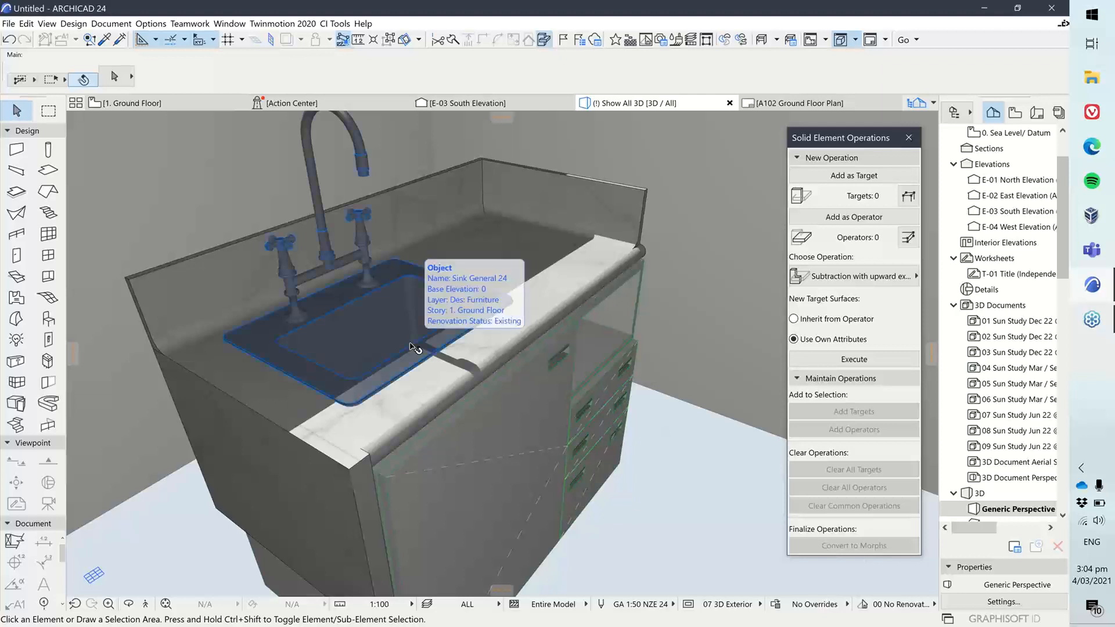
left_click(704, 507)
left_click(650, 500)
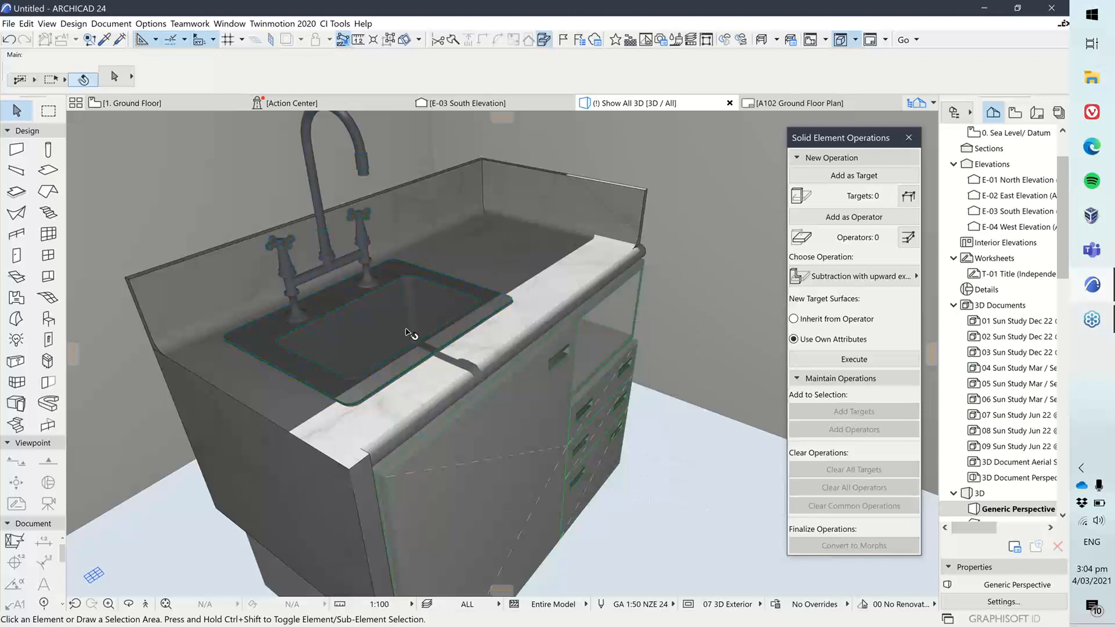
middle_click_drag(409, 315, 335, 326, "shift")
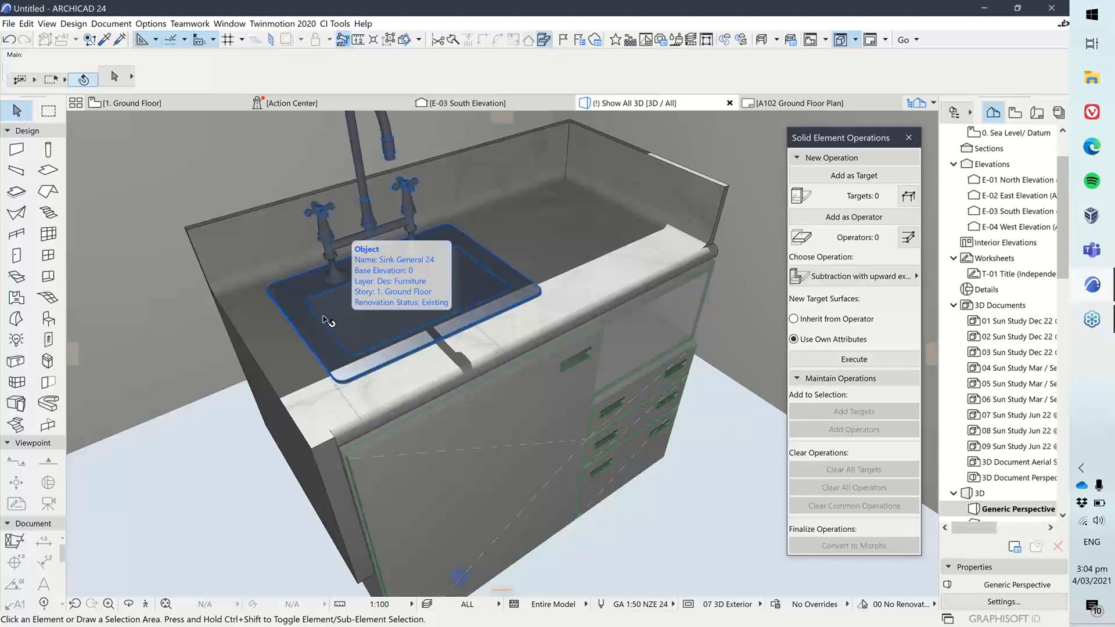
scroll(386, 322, "down", 8)
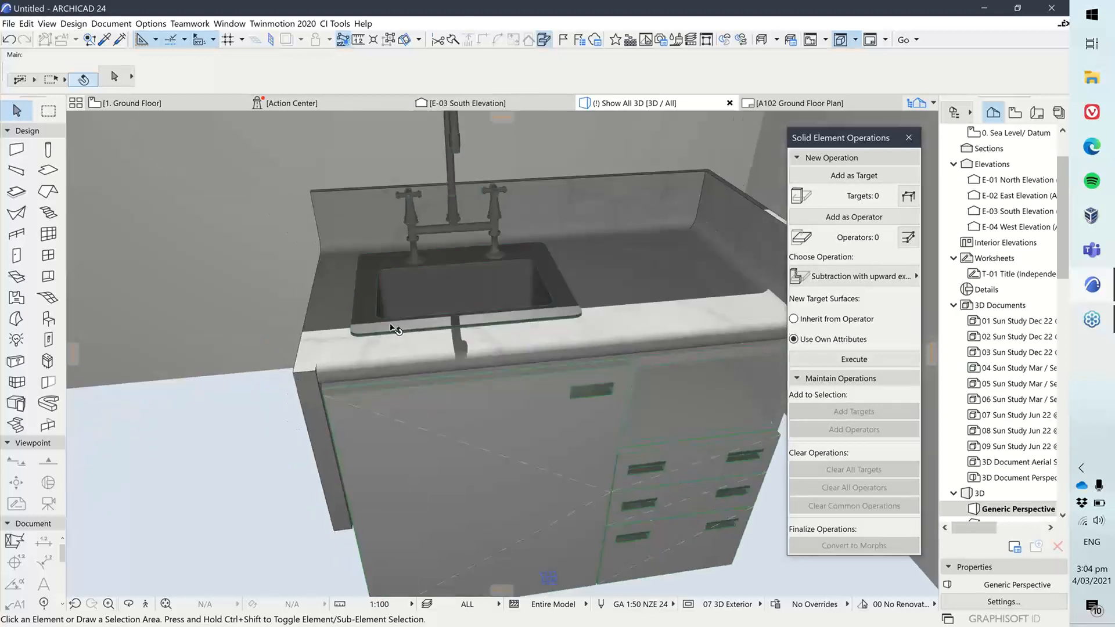
scroll(342, 357, "up", 5)
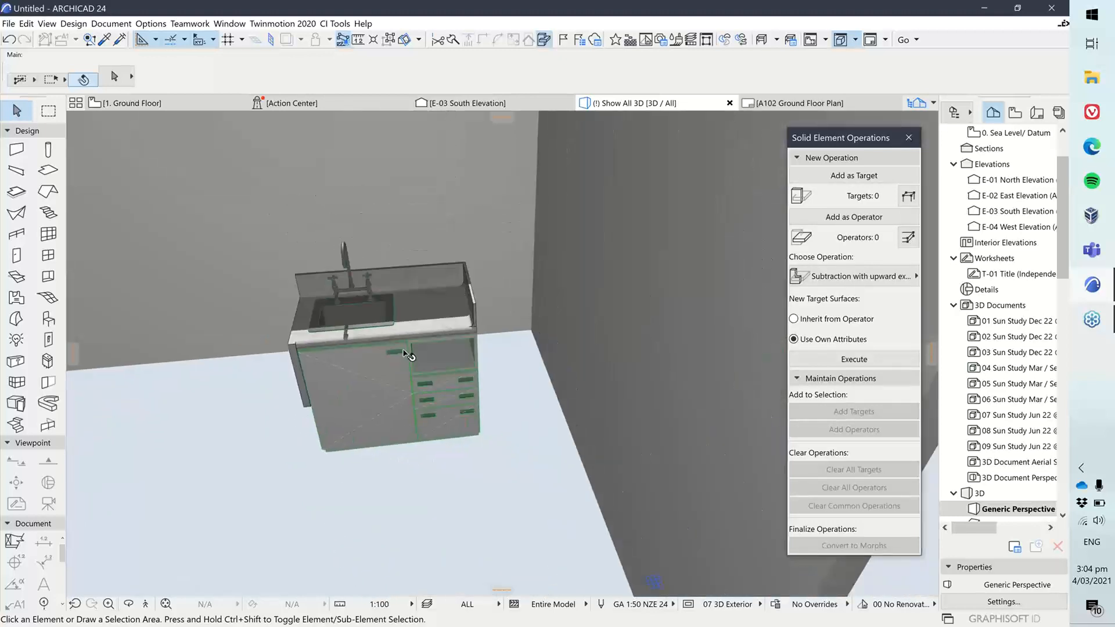
- Examine the cabinet, bench top and sink assembly in 3D, both up close and within the surrounding walls
scroll(331, 345, "up", 1)
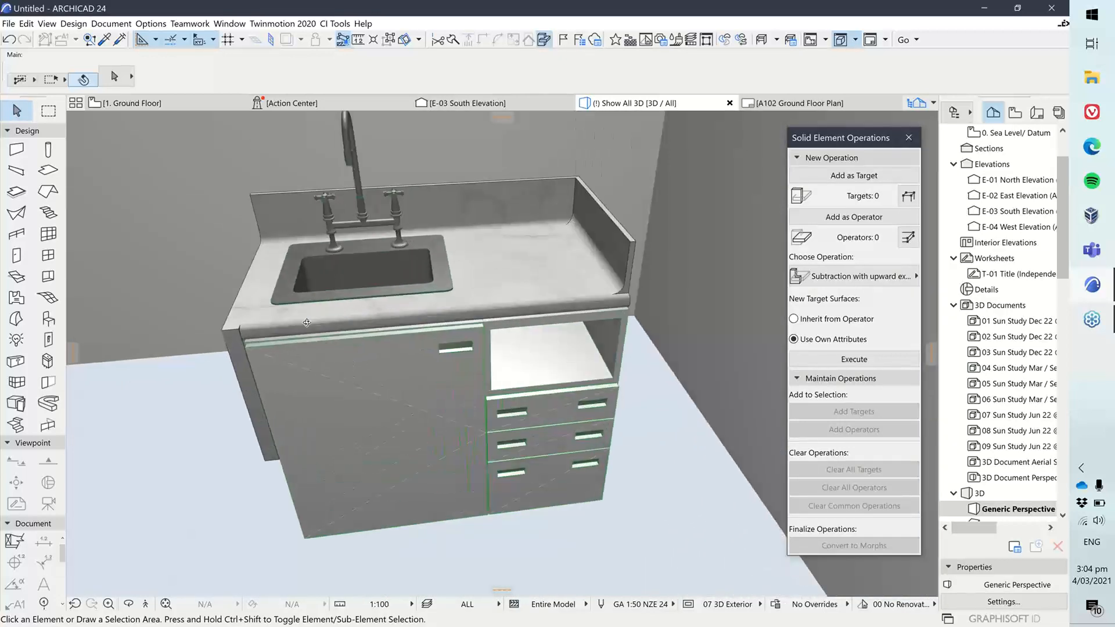
middle_click_drag(332, 342, 377, 335, "shift")
middle_click_drag(385, 388, 422, 379)
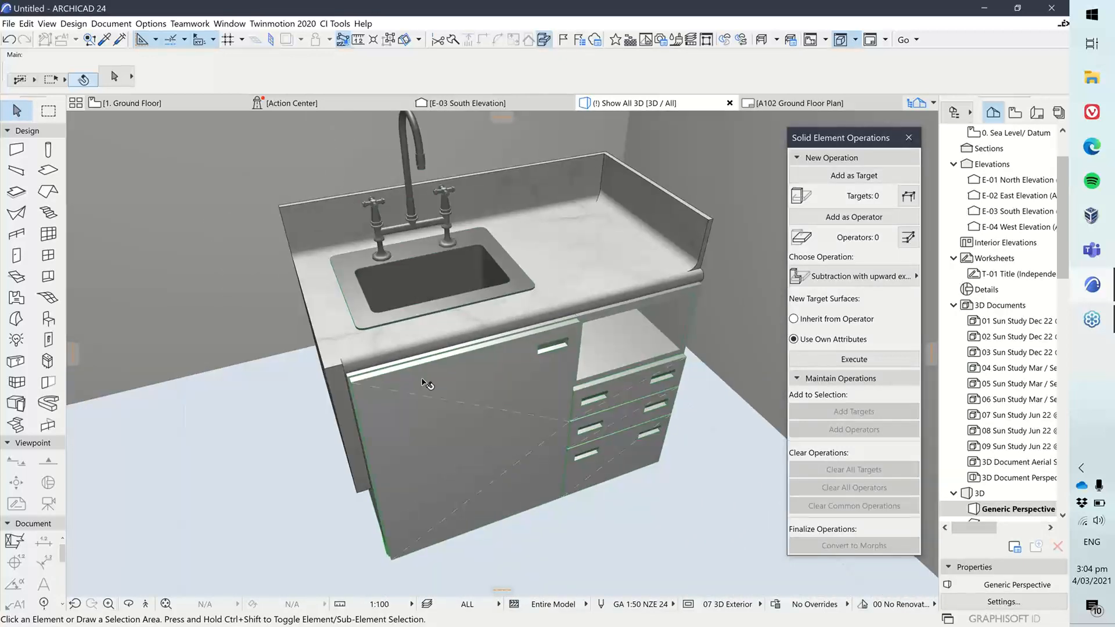
left_click(423, 380)
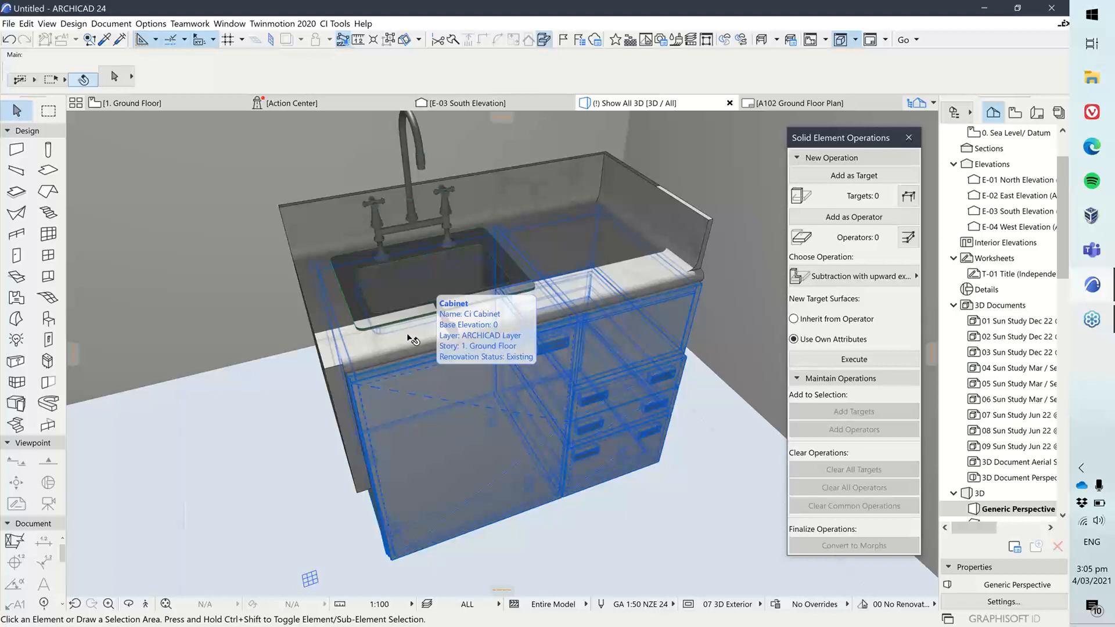
left_click(681, 521)
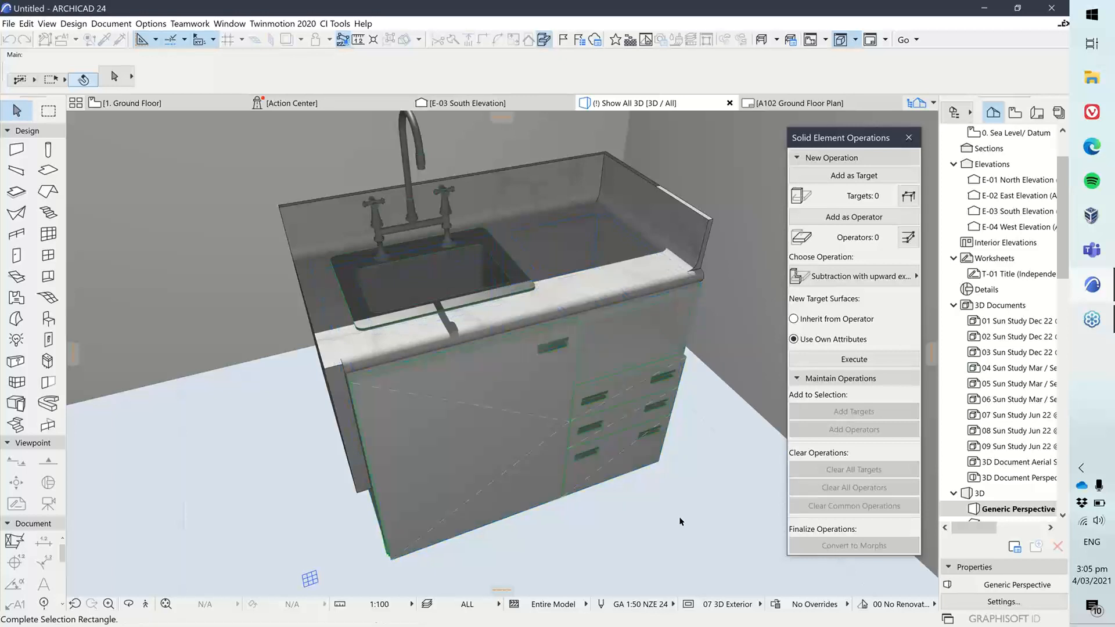
left_click(705, 537)
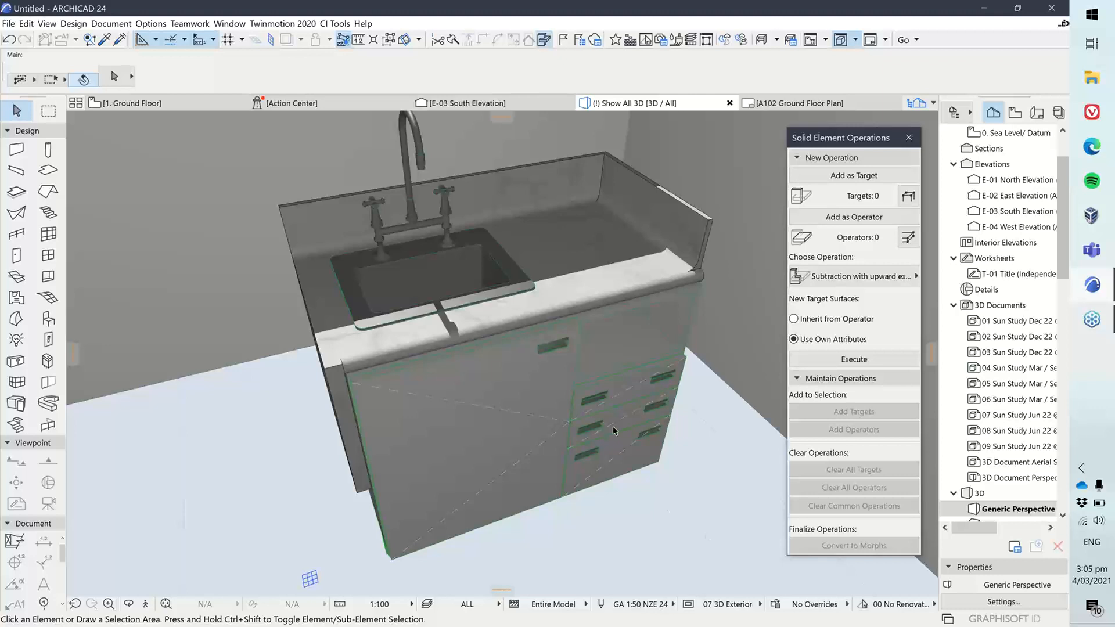
scroll(603, 447, "down", 3)
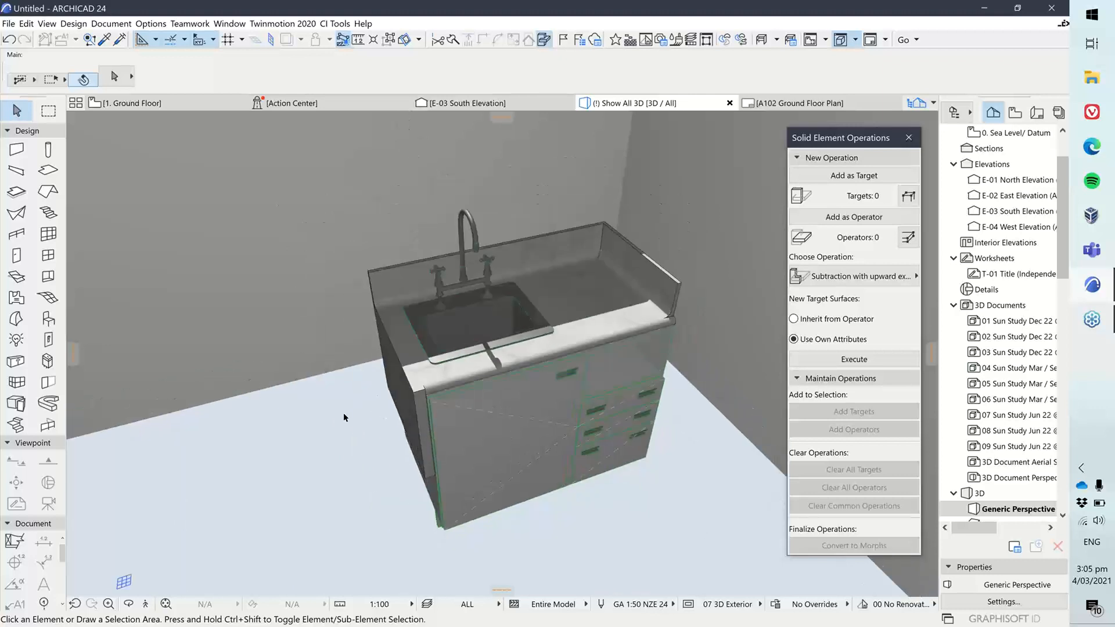
scroll(343, 414, "down", 5)
middle_click_drag(343, 426, 494, 349)
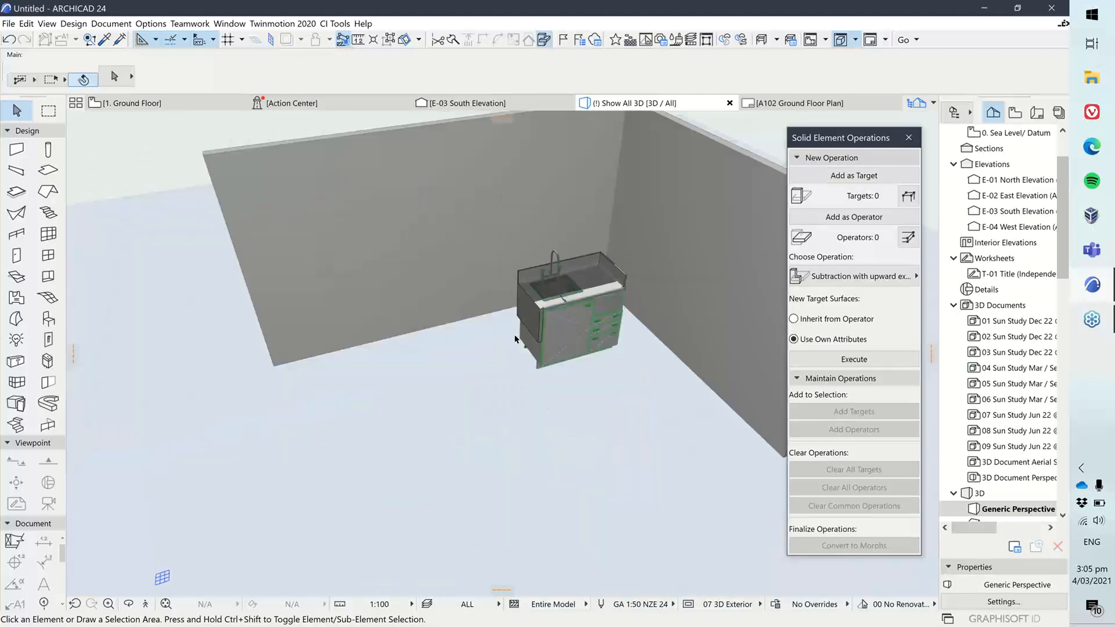
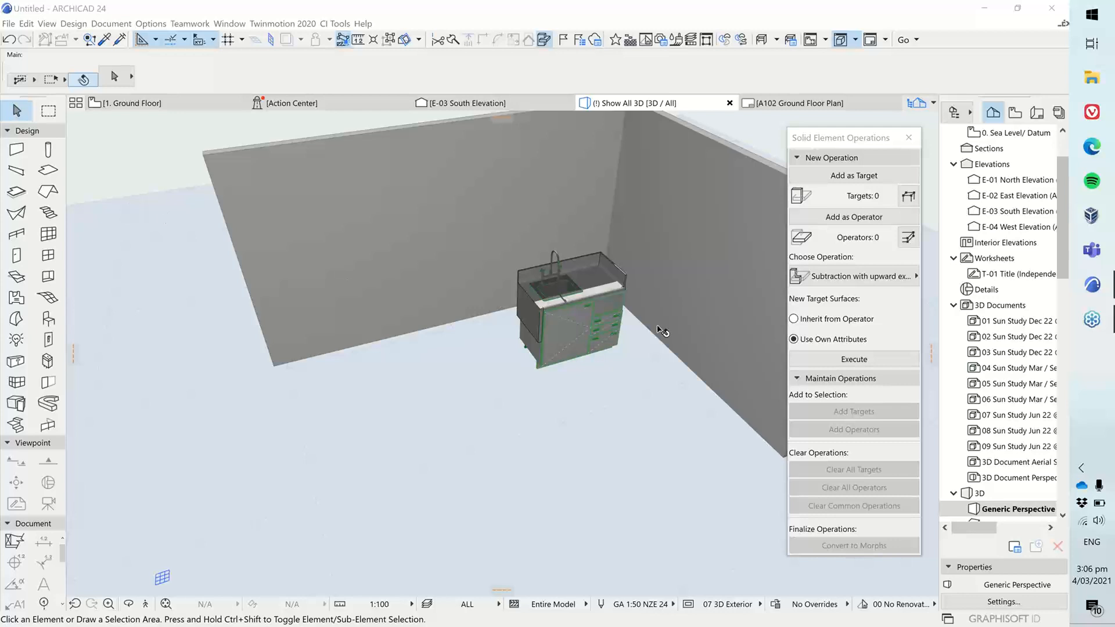
scroll(619, 316, "up", 5)
scroll(618, 317, "up", 5)
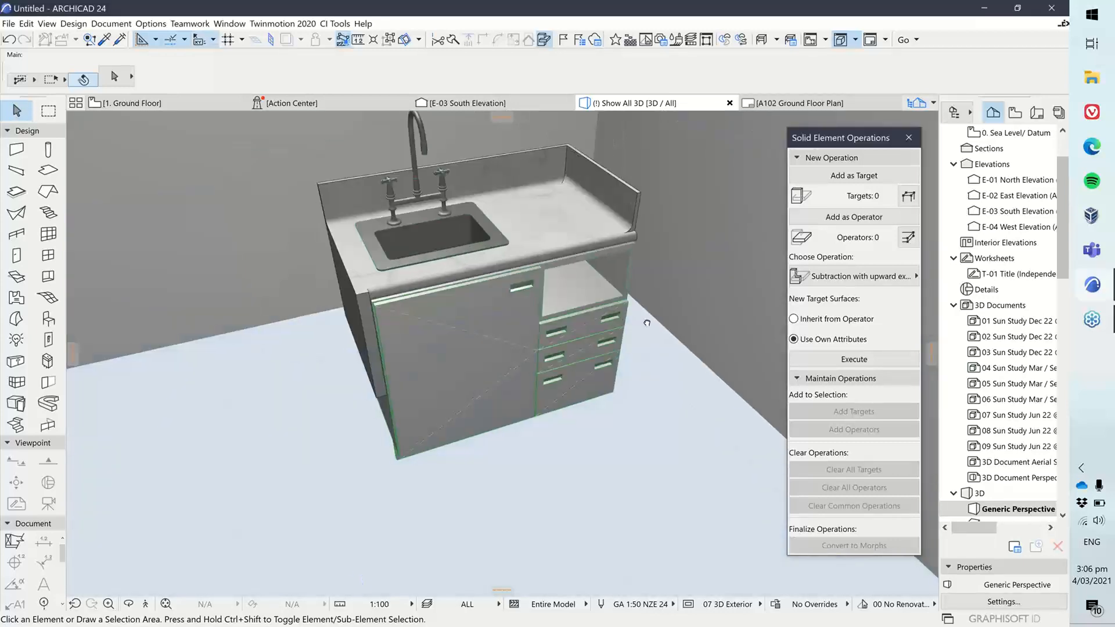
scroll(673, 322, "up", 1)
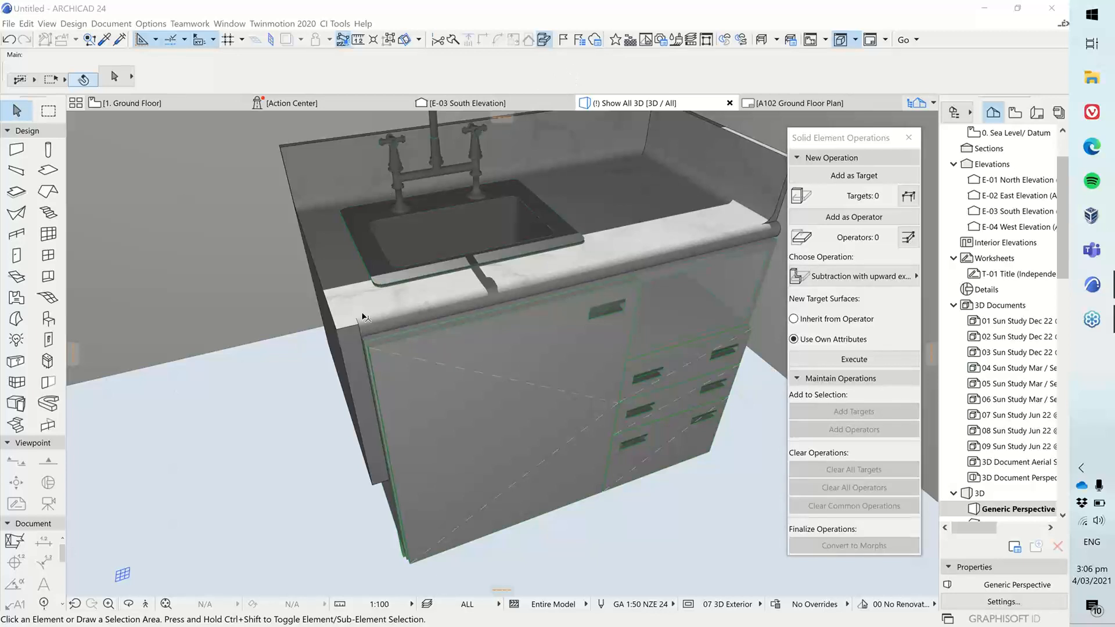
- Switch to the 1. Ground Floor plan and clear the sink selection
left_click(147, 108)
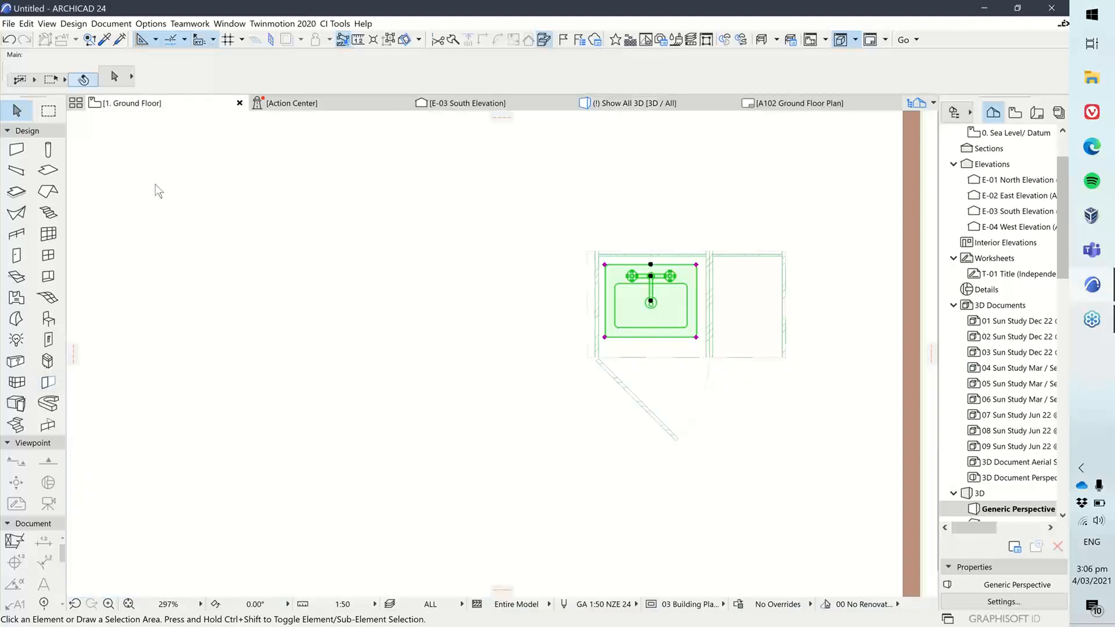
left_click(456, 354)
left_click(456, 354)
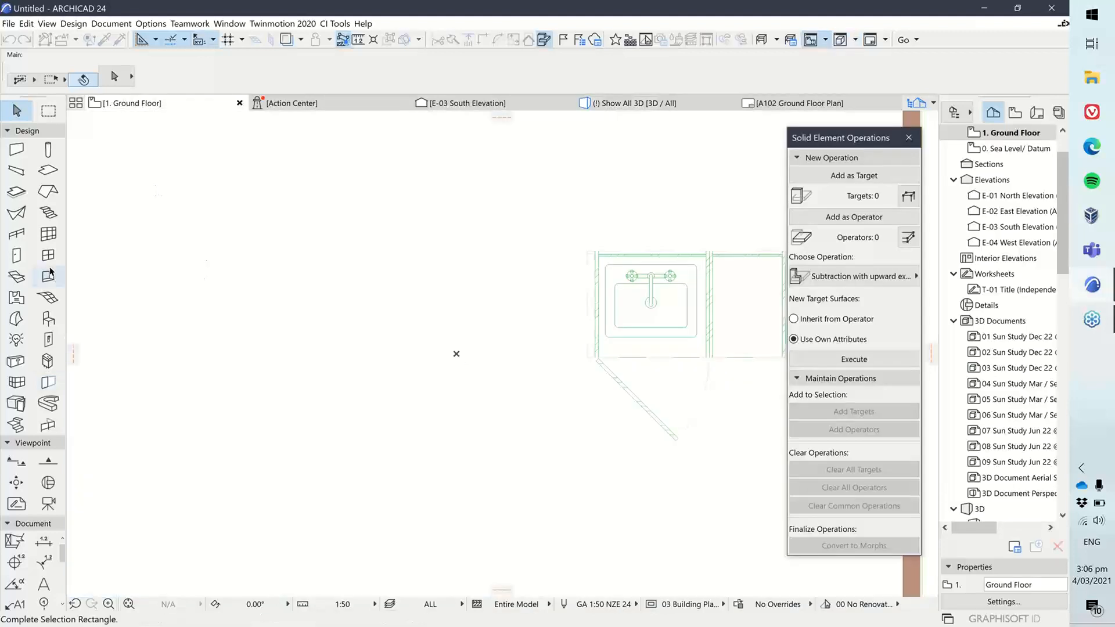
left_click(226, 310)
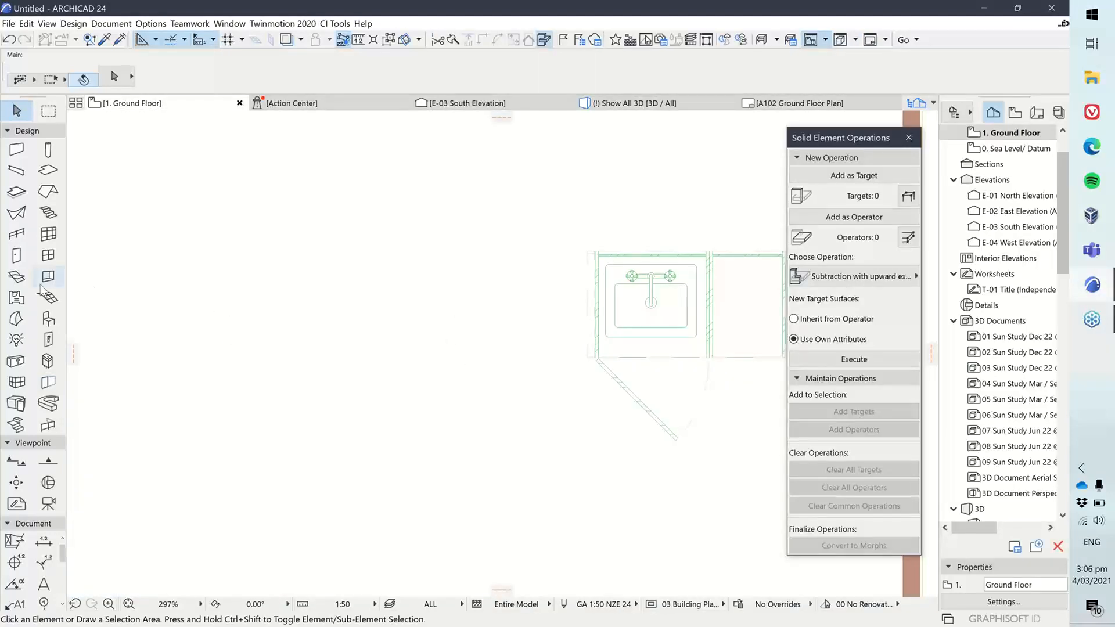
- Browse the Ci cabinet objects in ARCHICAD Library 24 and its Migration (Legacy) folder from the cabinet default settings, keeping the settings unchanged
left_click(16, 363)
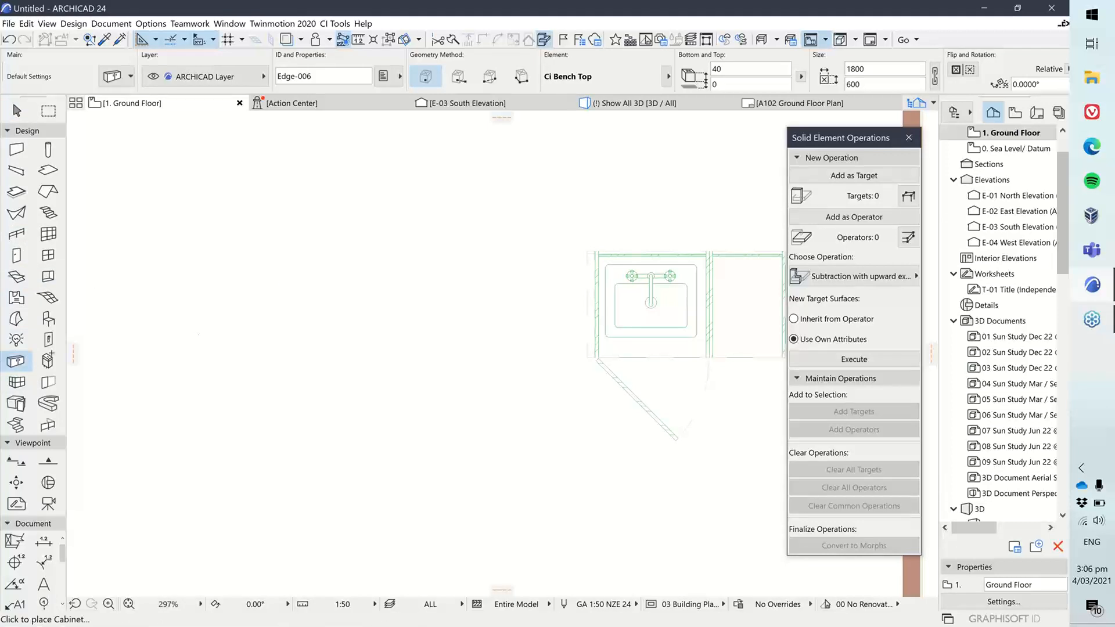
left_click(112, 76)
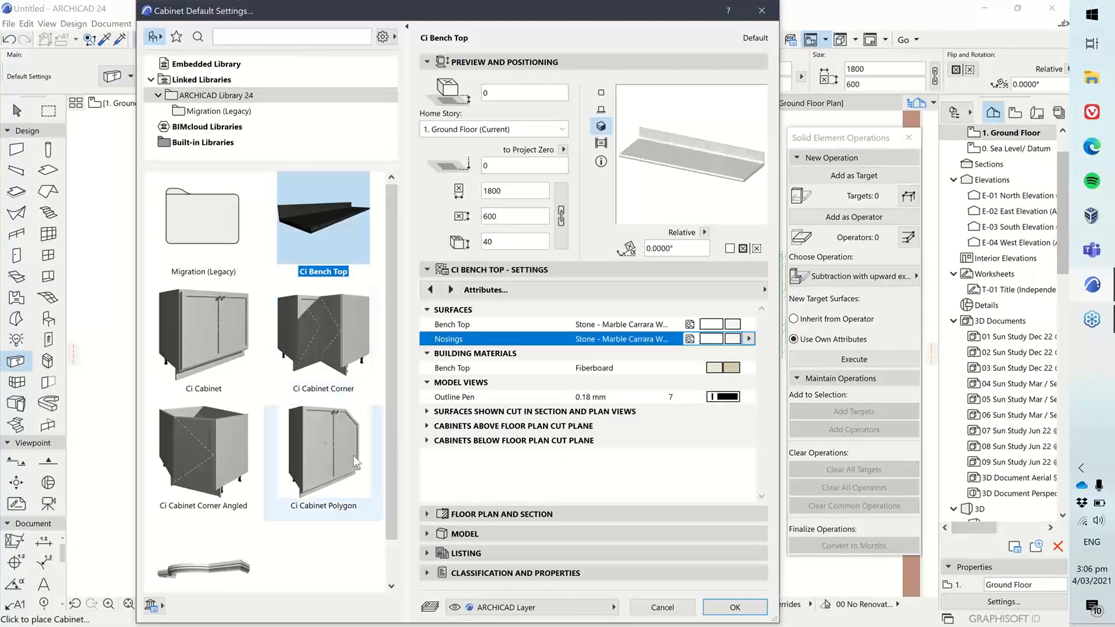
scroll(353, 455, "down", 2)
scroll(366, 460, "up", 1)
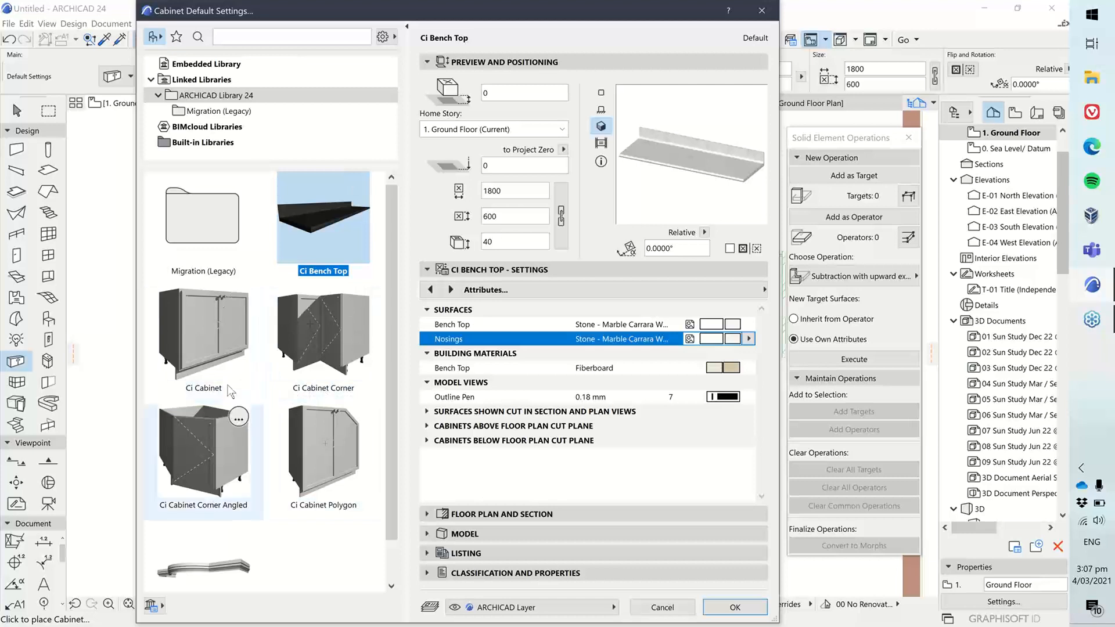
double_click(186, 187)
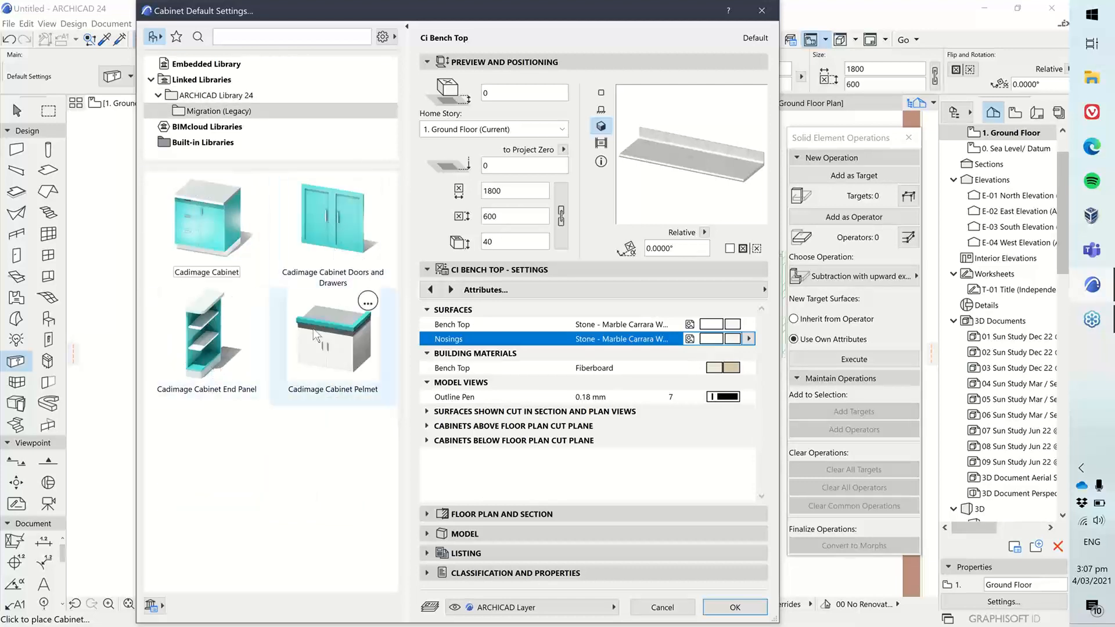
left_click(212, 96)
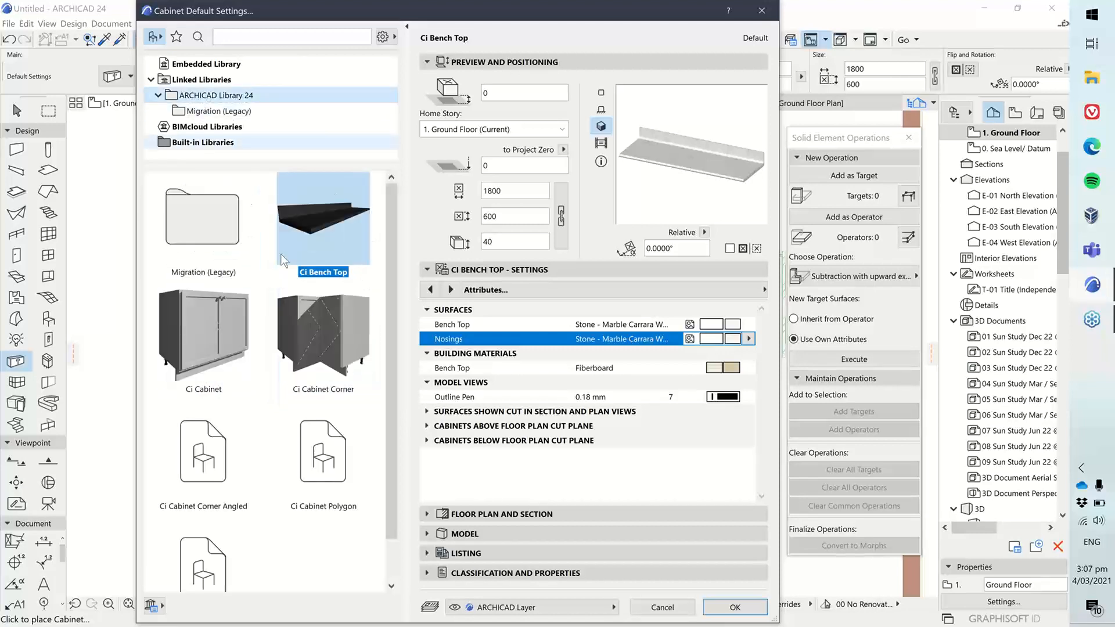
scroll(290, 325, "down", 1)
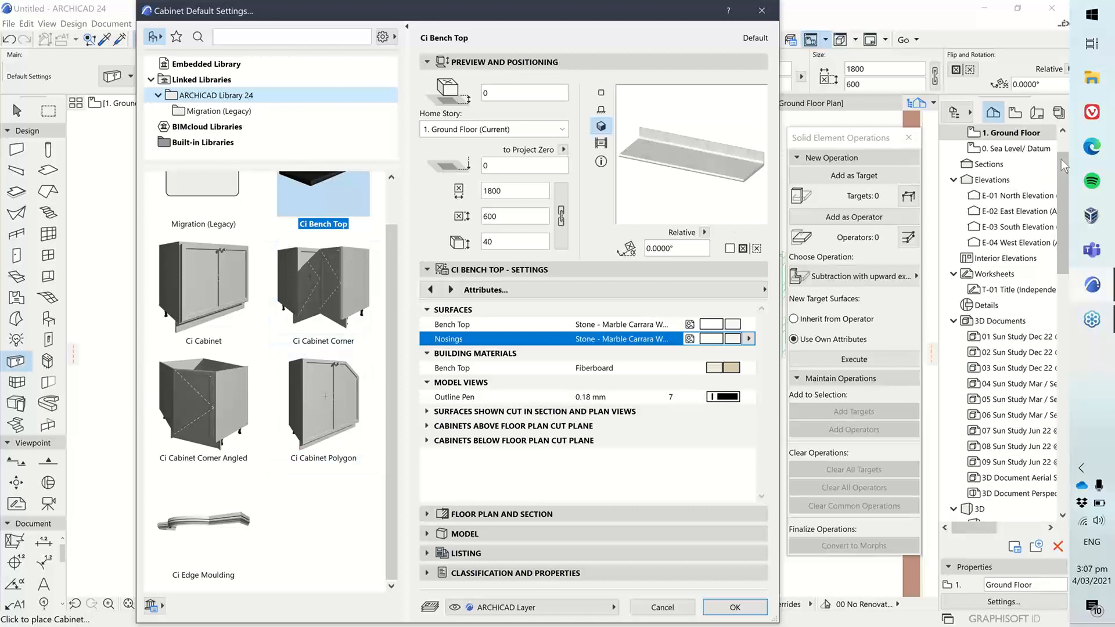
left_click(1054, 41)
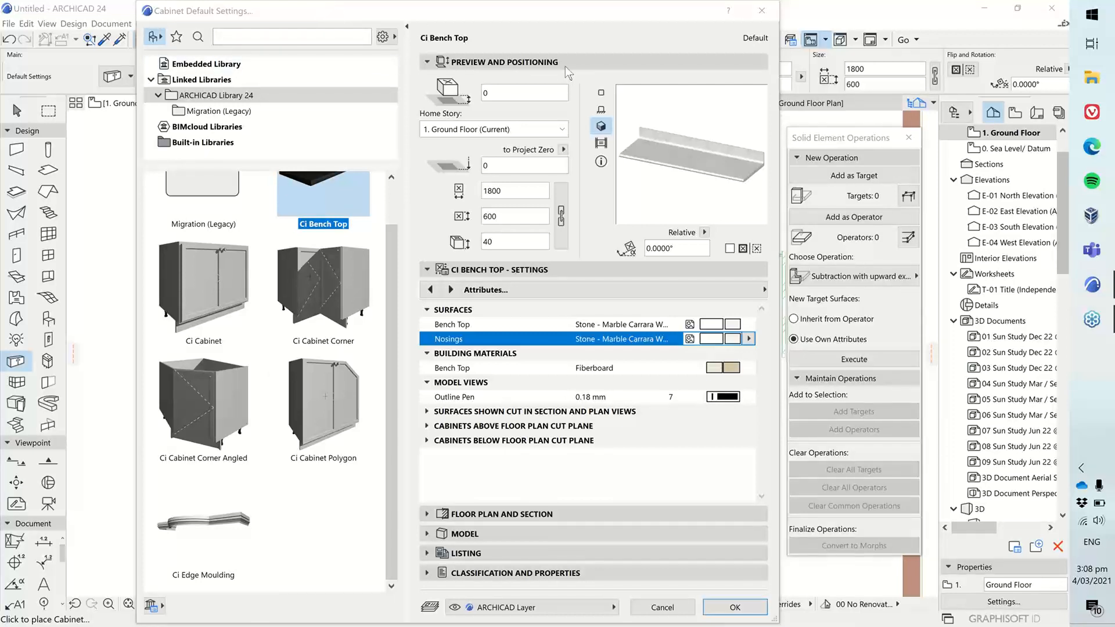
left_click(766, 11)
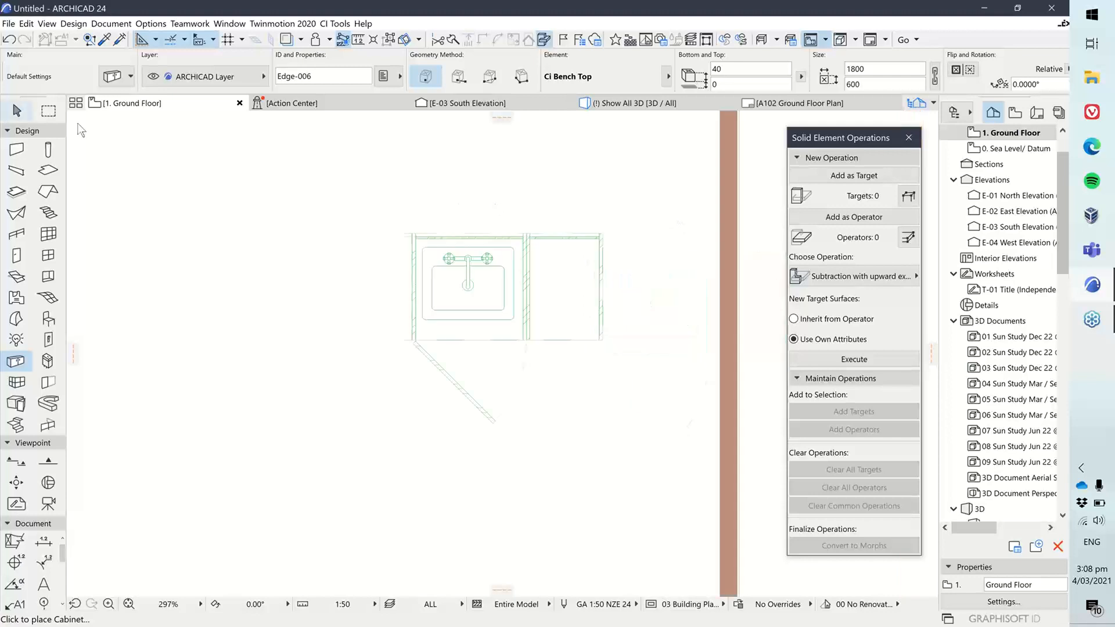
- Select the Ci Bench Top around the sink in the floor plan
left_click(16, 111)
left_click(493, 281)
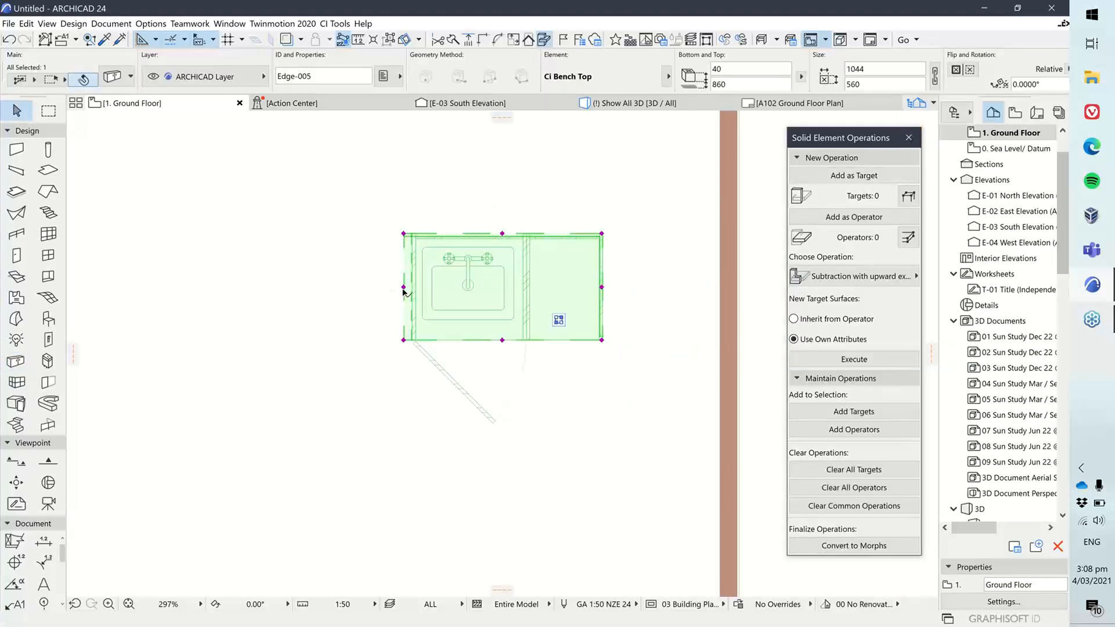
- Try pulling the bench top's left edge midpoint outward into a new corner and repositioning that corner, and undo the stretches
left_click(404, 287)
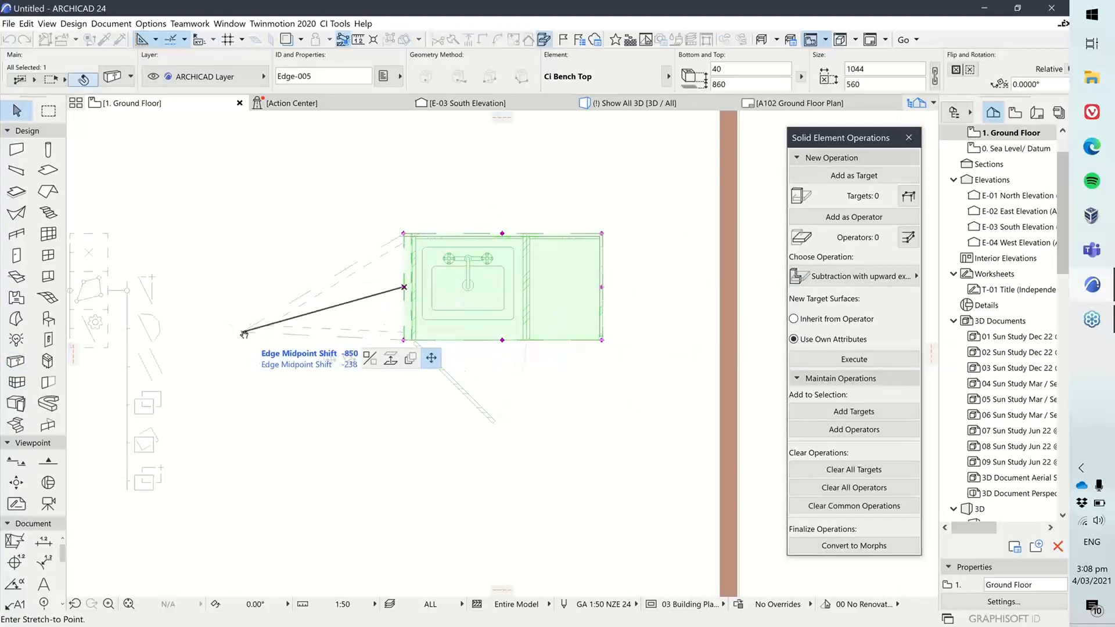
middle_click_drag(246, 335, 350, 330)
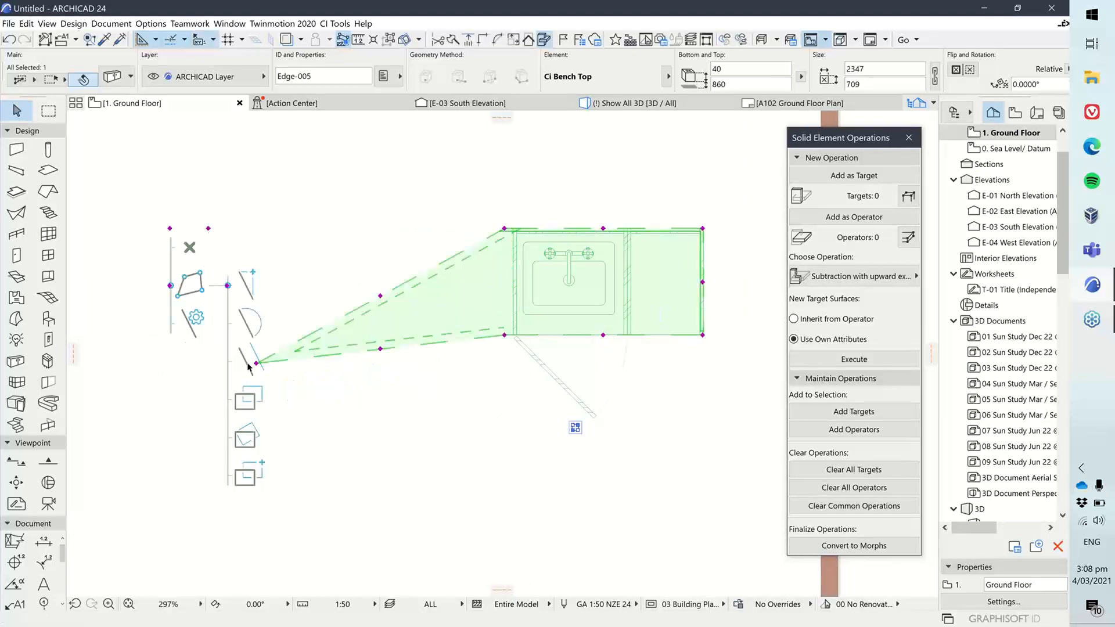
left_click(256, 365)
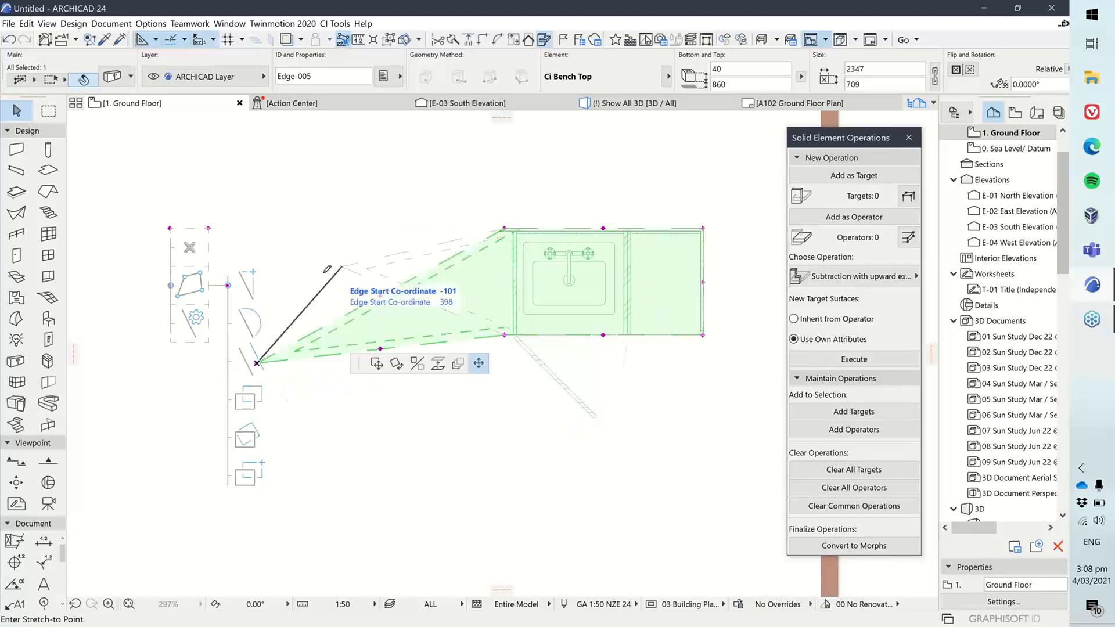
left_click(343, 266)
key("ctrl+z")
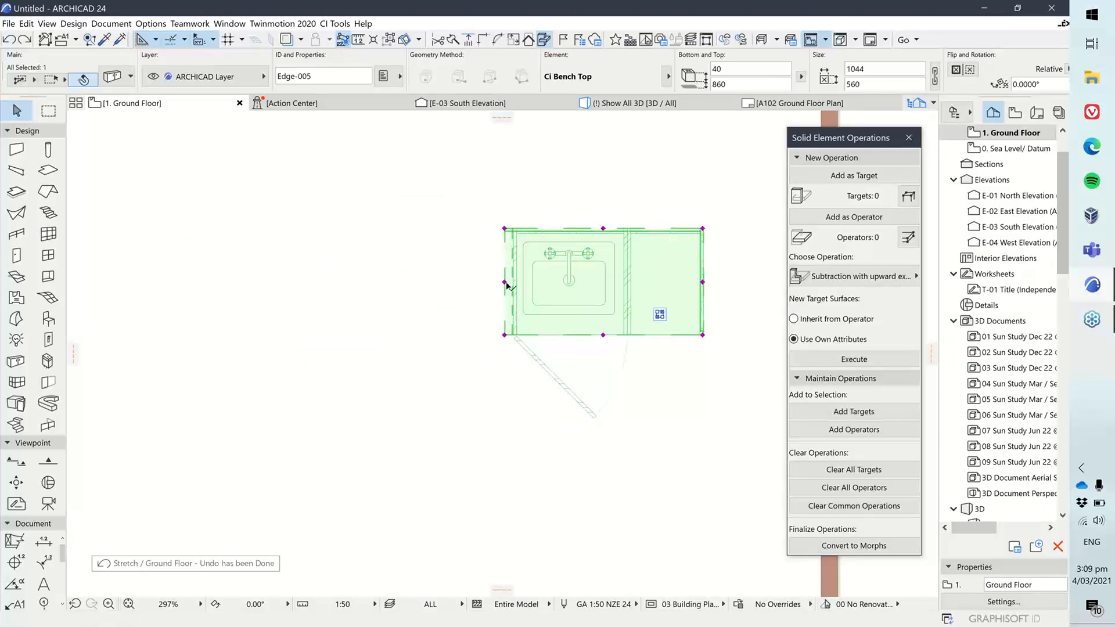
- Switch the bench top's edge editing to the parallel offset mode and extend its left end to an overall length of about 1638
left_click(504, 281)
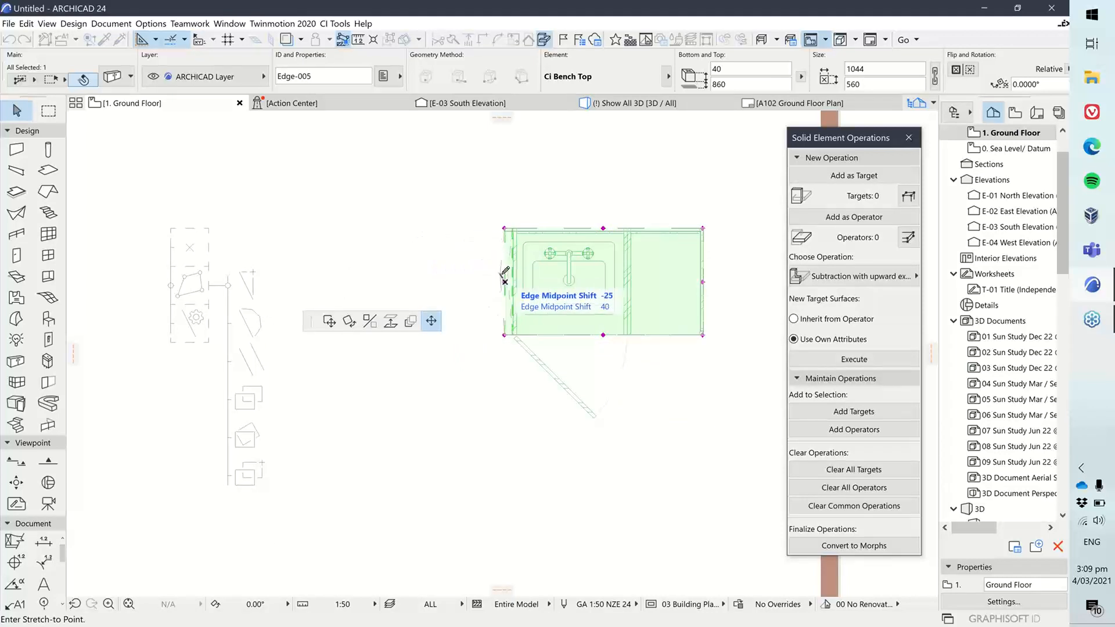
left_click(505, 279)
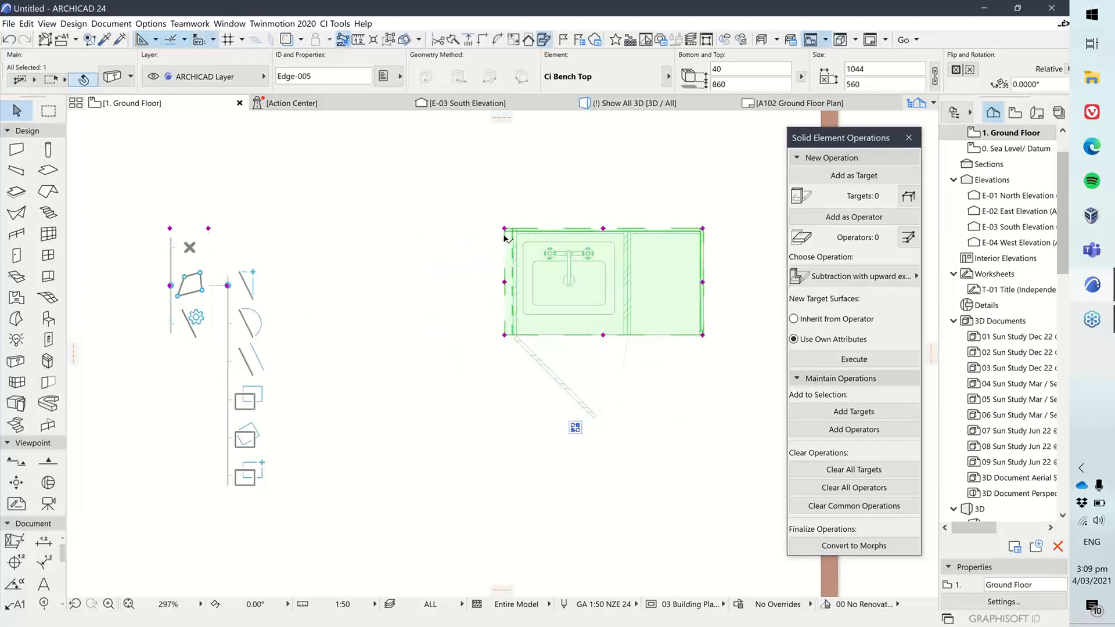
left_click(227, 285)
left_click(228, 360)
left_click(505, 281)
left_click(390, 282)
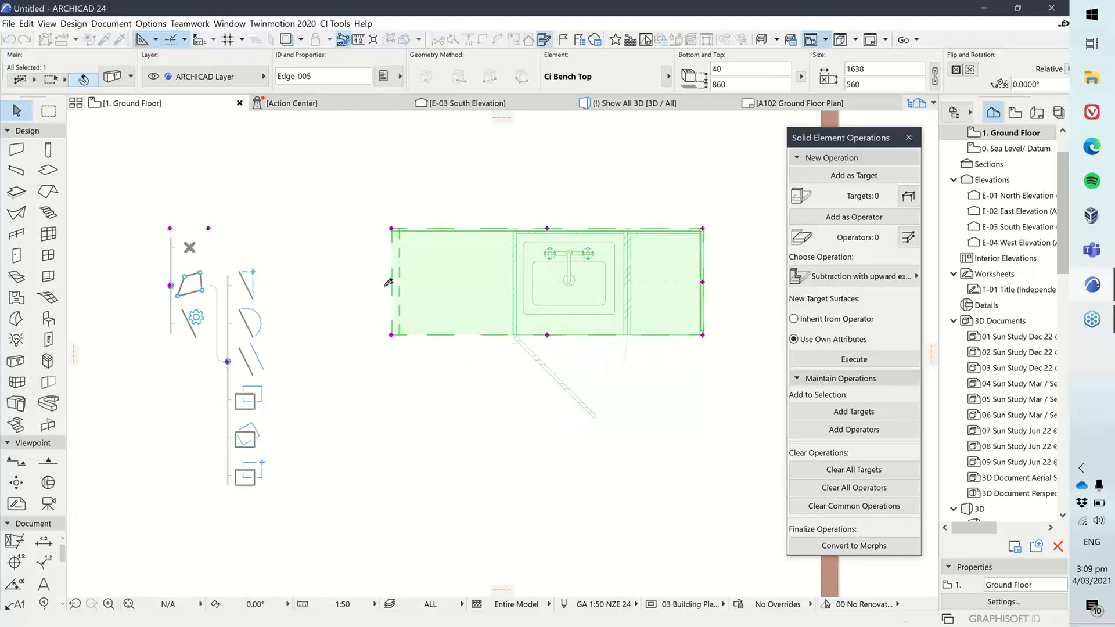
- Switch the bench top's edge editing to corner-adding mode and pull its front edge midpoint out below the left end, making it about 1205 deep
left_click(227, 361)
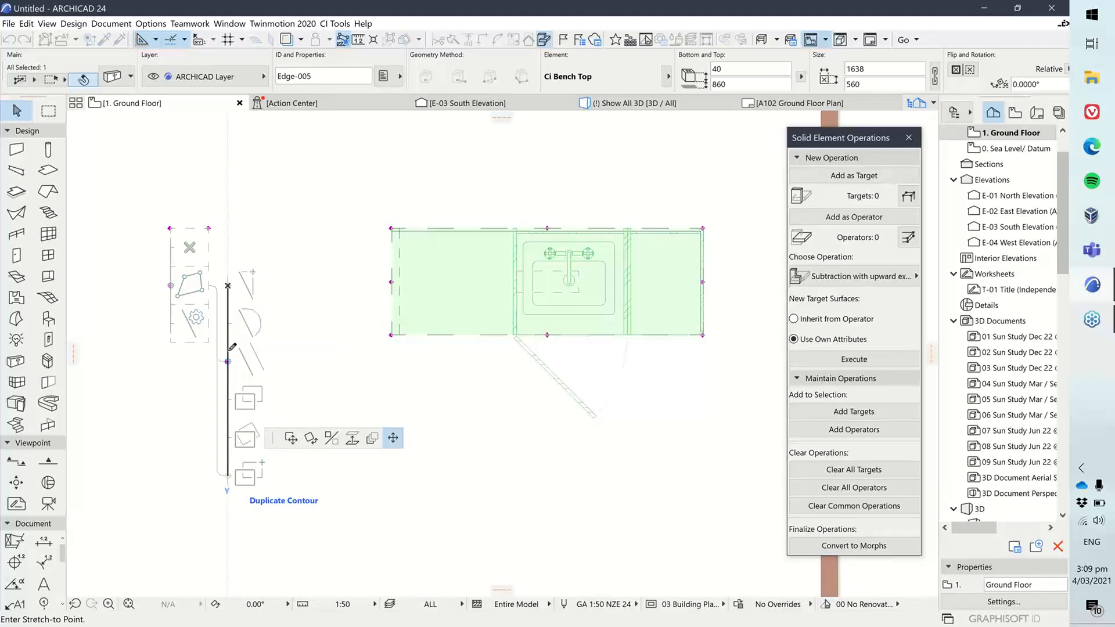
left_click(227, 285)
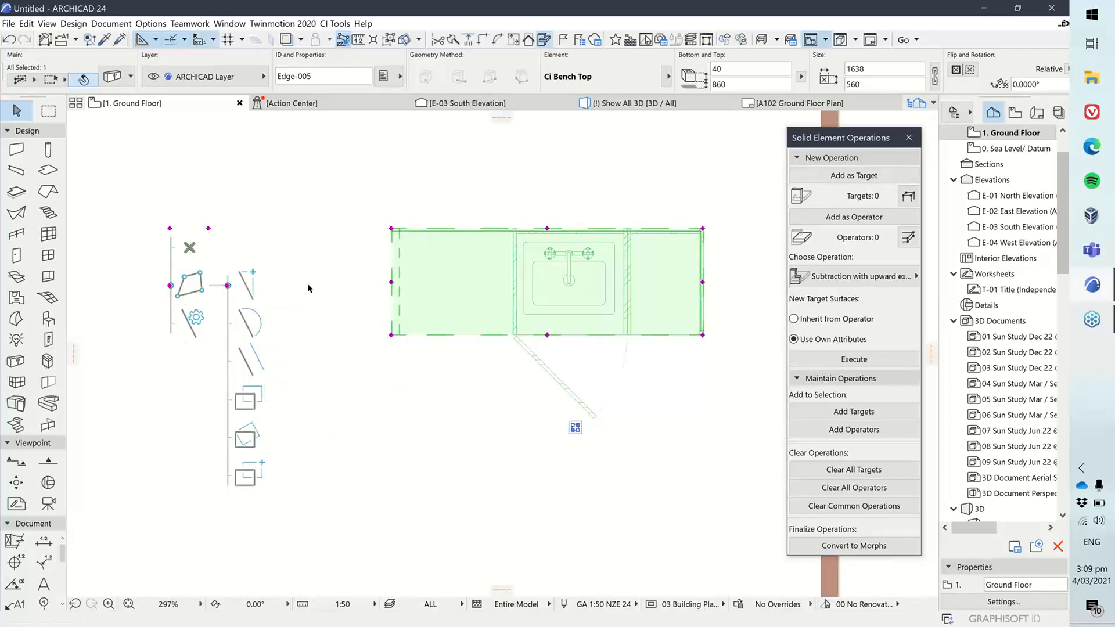
left_click(547, 335)
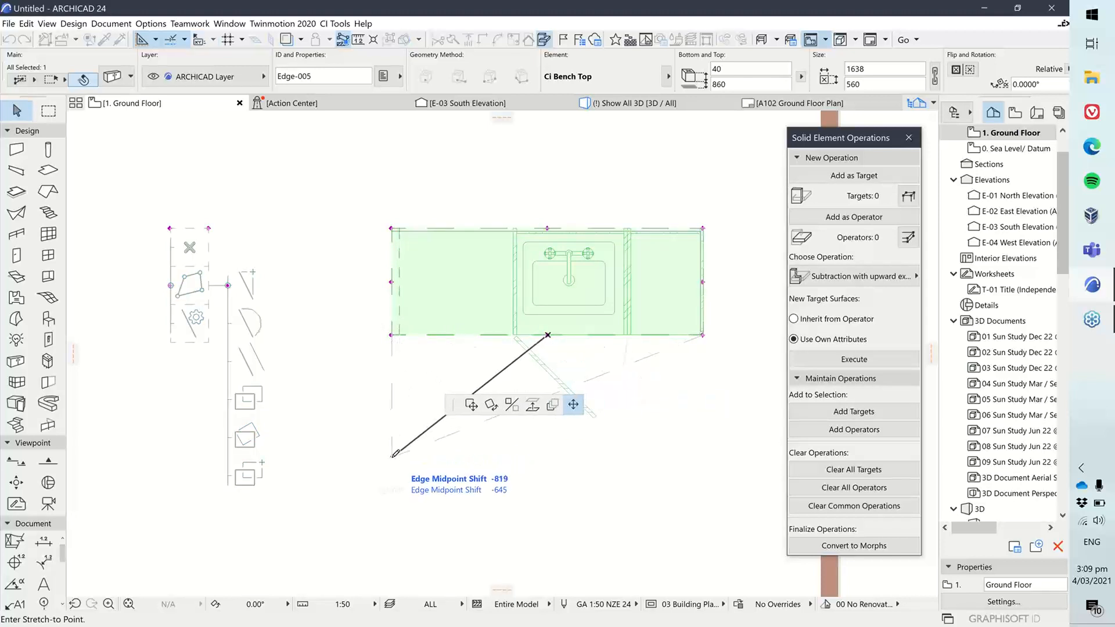
left_click(394, 455)
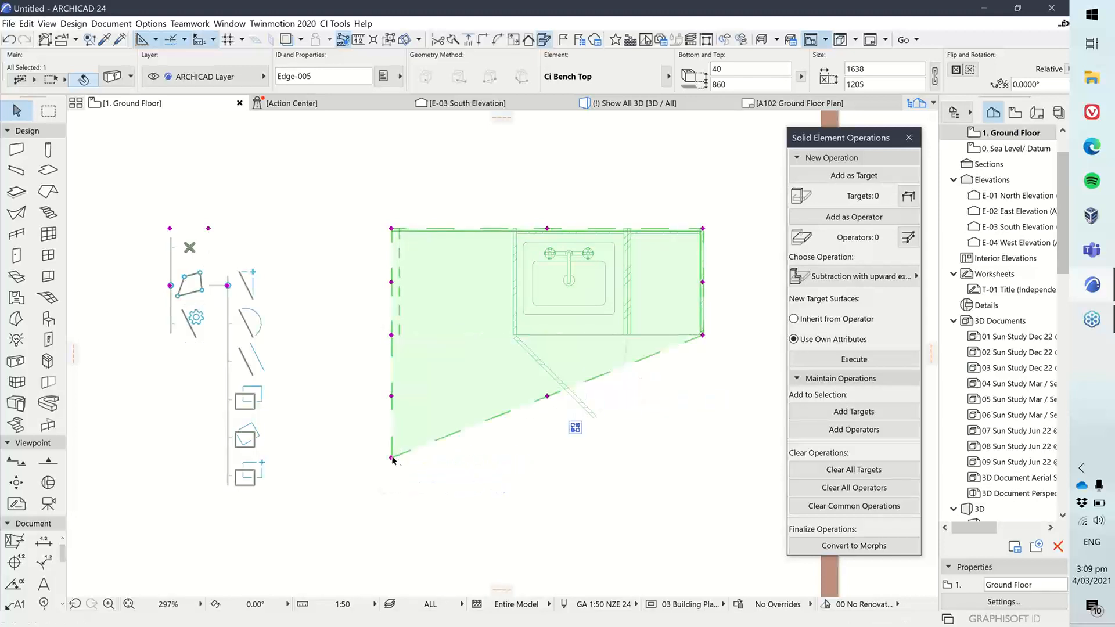
- Add an outer and an inner corner from the slanted front edge's midpoints, then shift the inner corner to form an L-shaped left leg
left_click(547, 396)
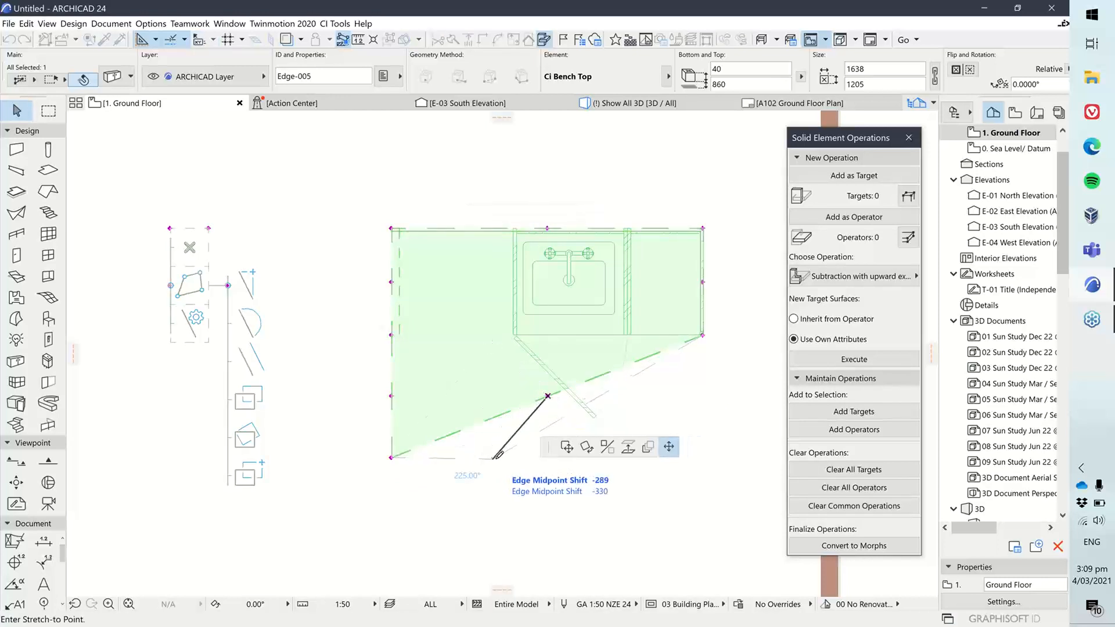
left_click(497, 457)
left_click(599, 397)
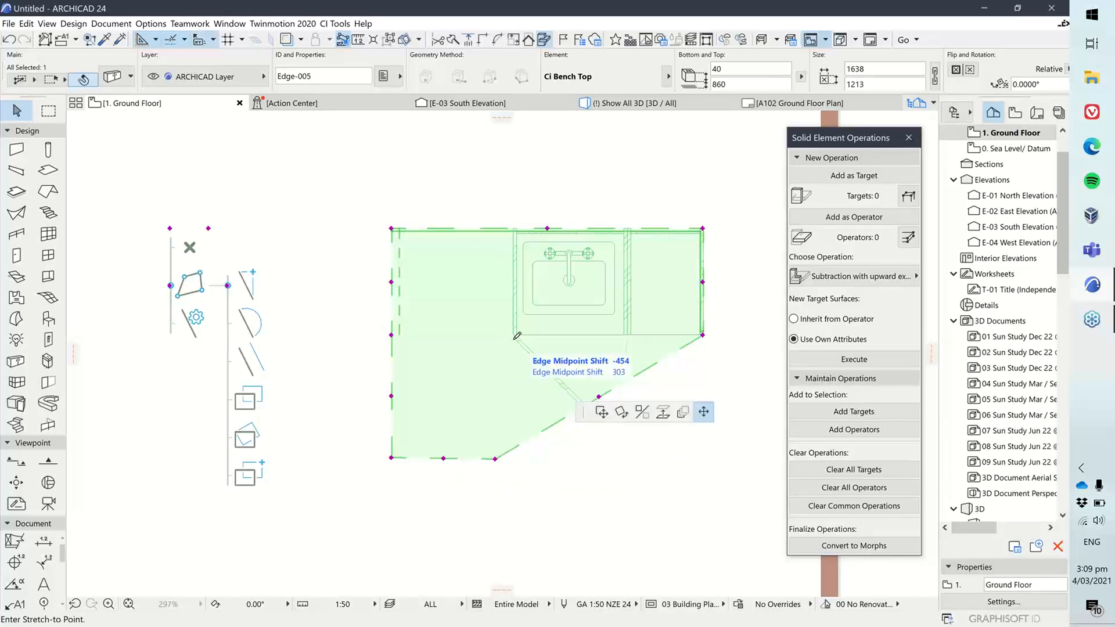
left_click(481, 329)
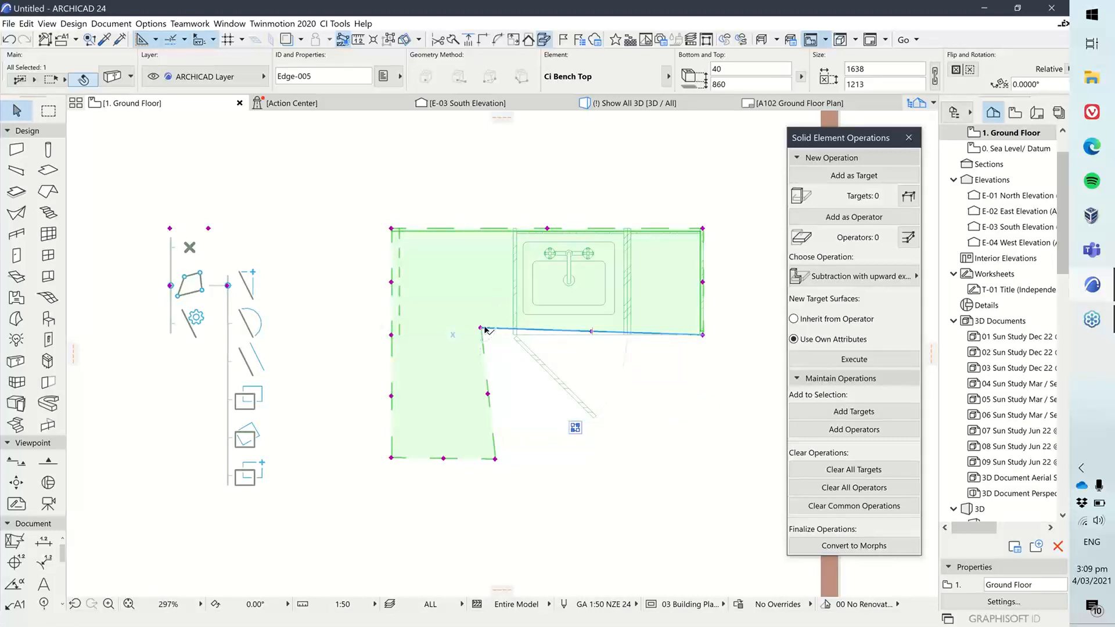
left_click(480, 329)
left_click(504, 329)
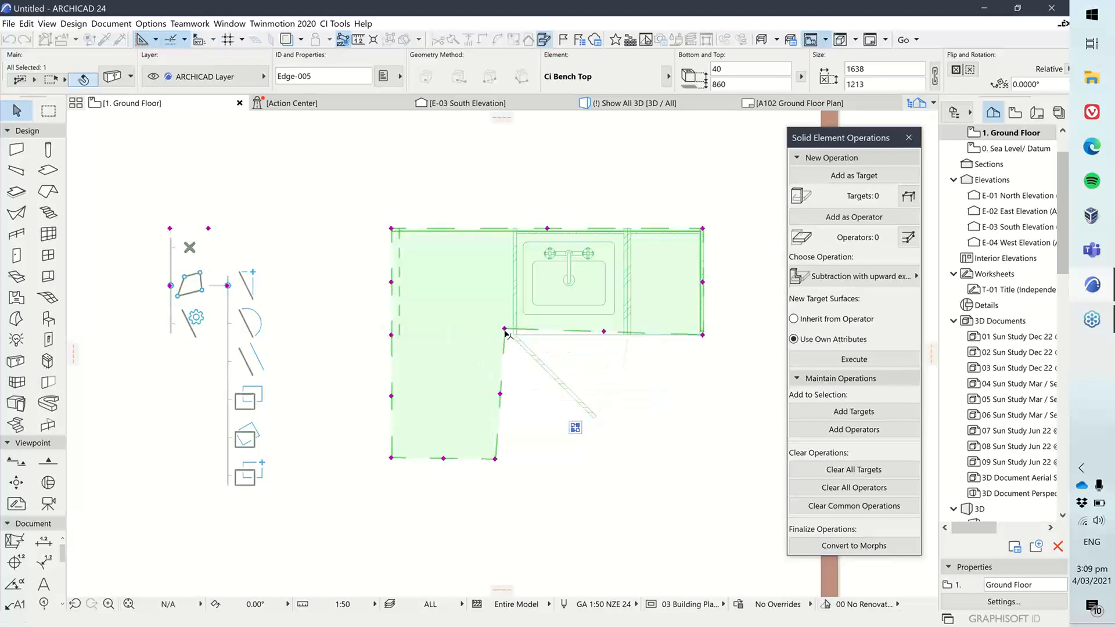
- Stretch the bench top's front right corner outward to about 1686 by 1266 overall and pull the slanted edge's midpoint inward below the sink
left_click(703, 335)
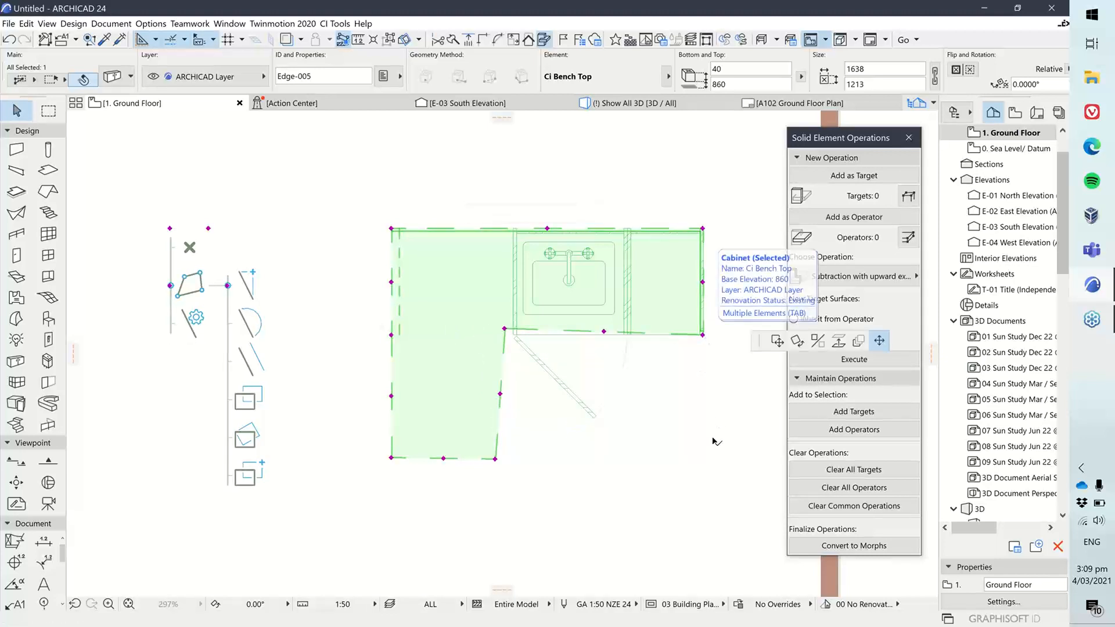
left_click(712, 469)
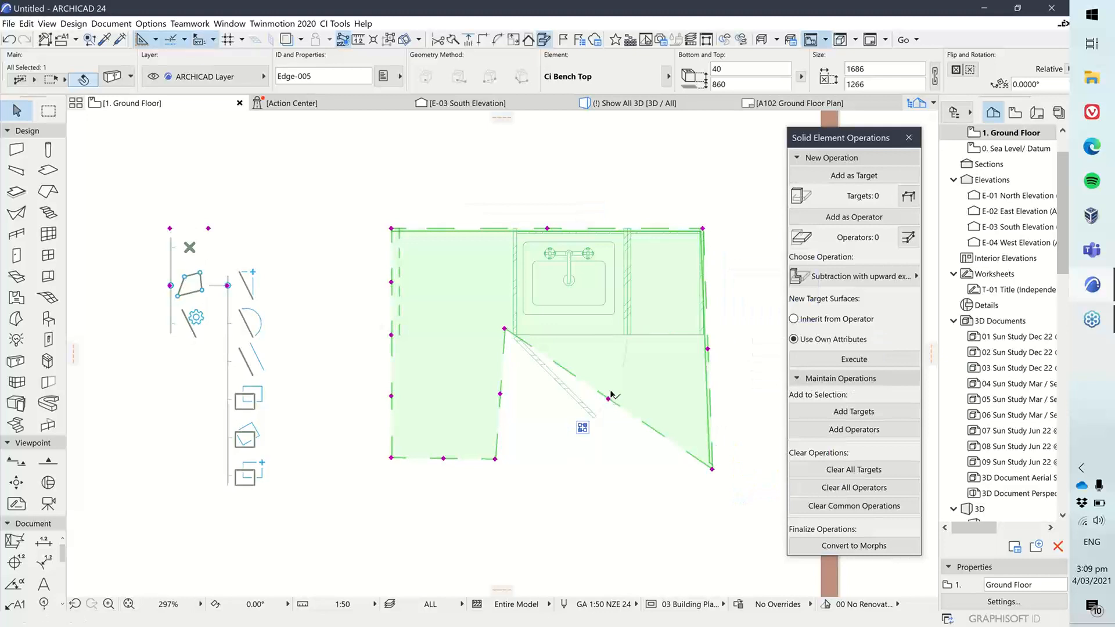
left_click(609, 399)
left_click(613, 315)
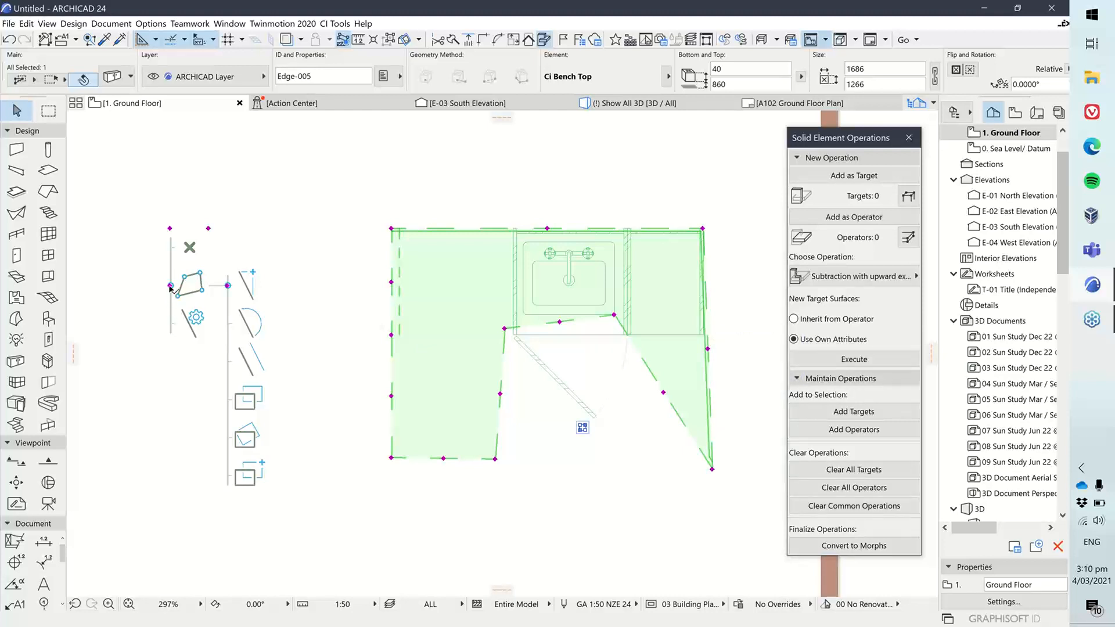
- Switch the bench top to edge type editing and assign the upstand edge to the right leg's inner slanted edge
mouse_move(173, 324)
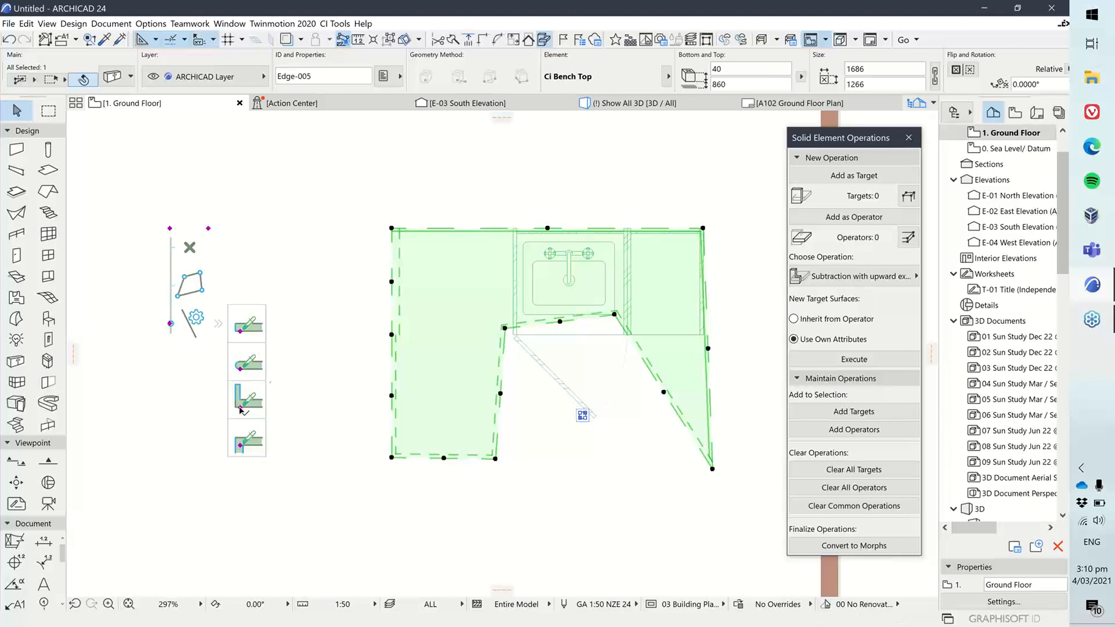
left_click(240, 408)
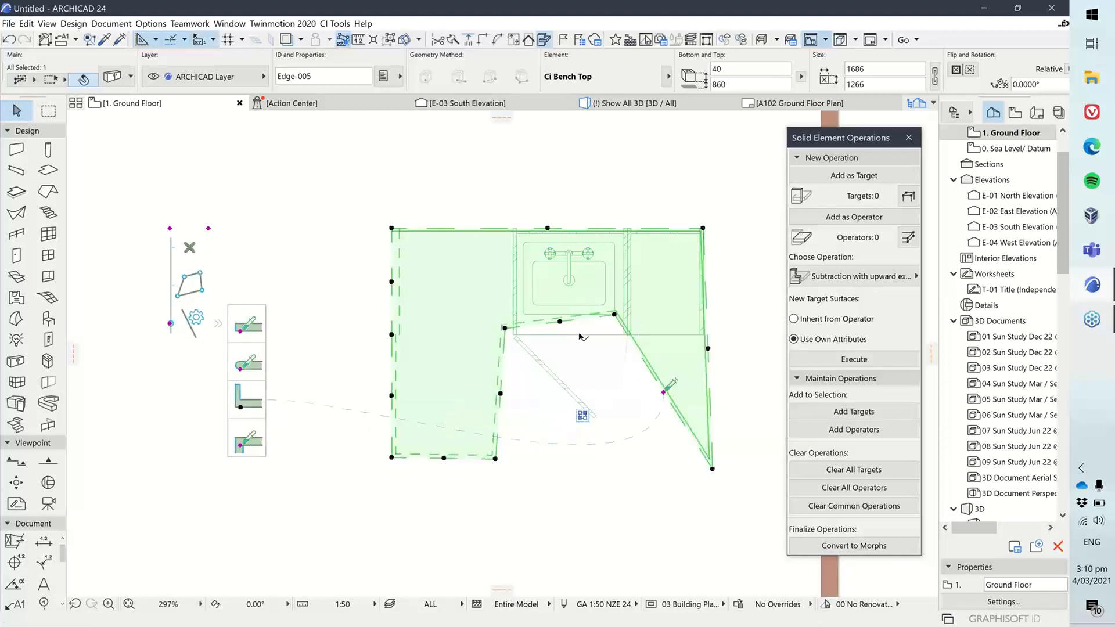
left_click(560, 322)
left_click(654, 396)
left_click(560, 322)
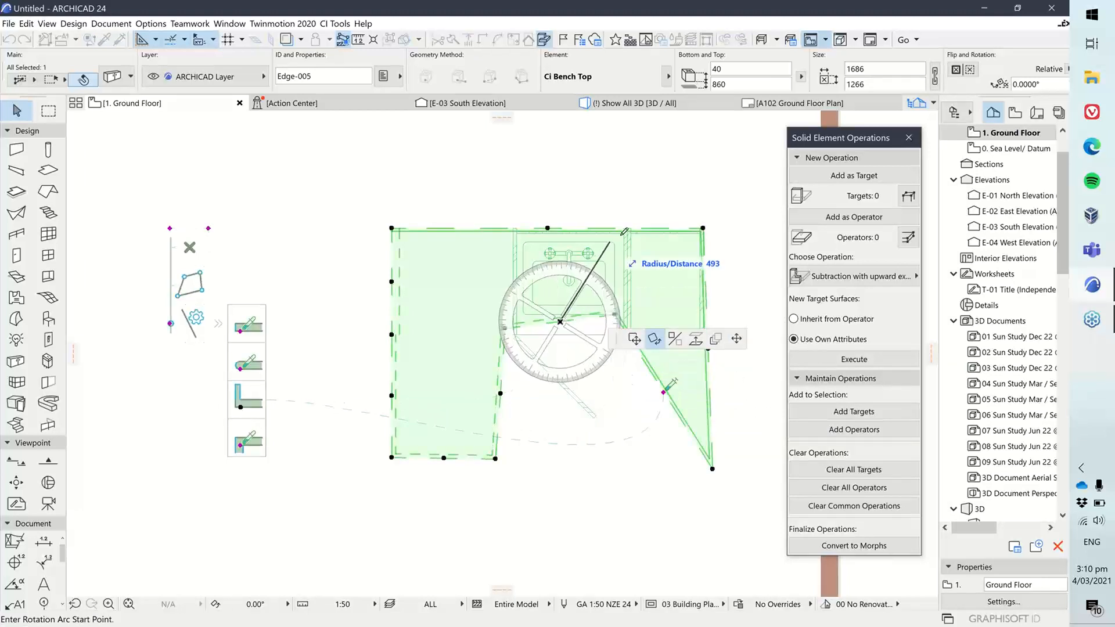
key("Escape")
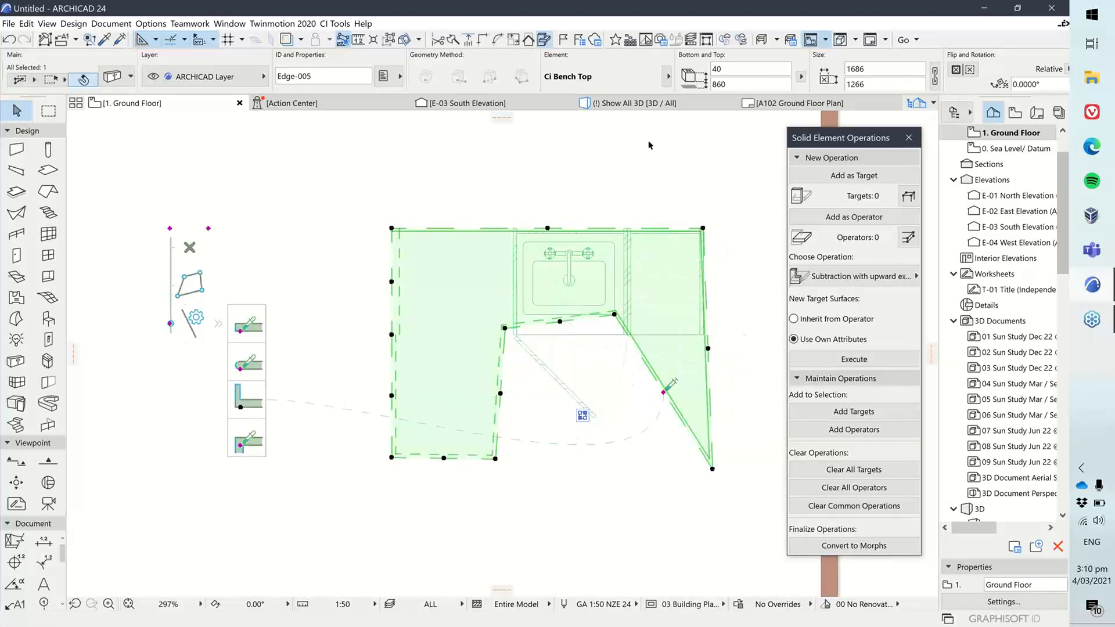
- Examine the reshaped bench top's upstands, rounded nosing and sink area in the 3D view, and return to the ground floor plan
right_click(599, 159)
left_click(642, 106)
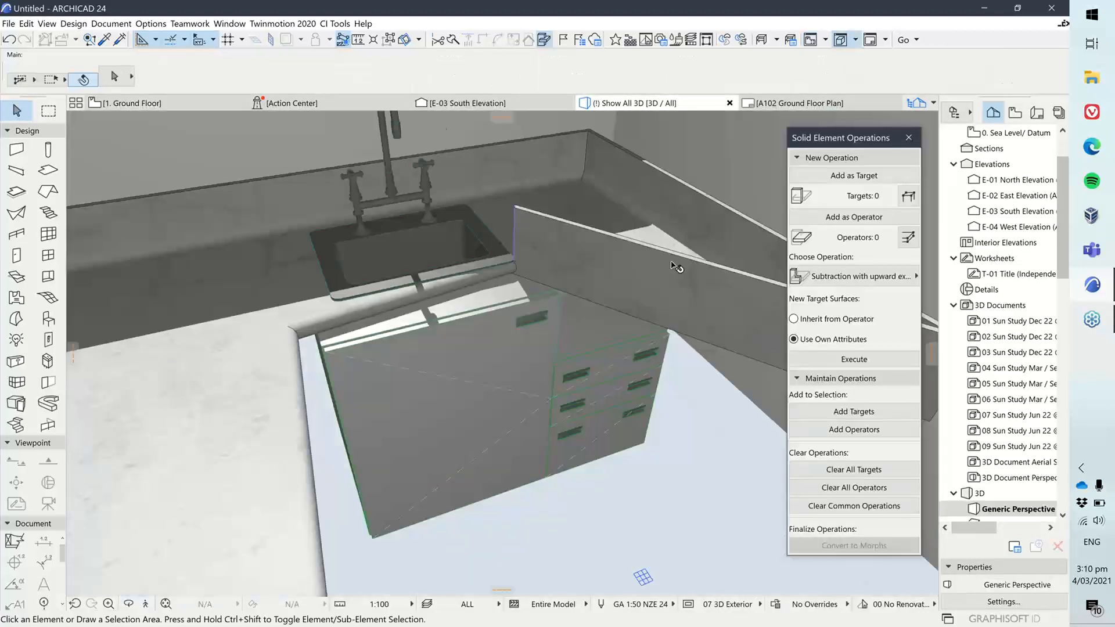
left_click_drag(675, 268, 539, 293)
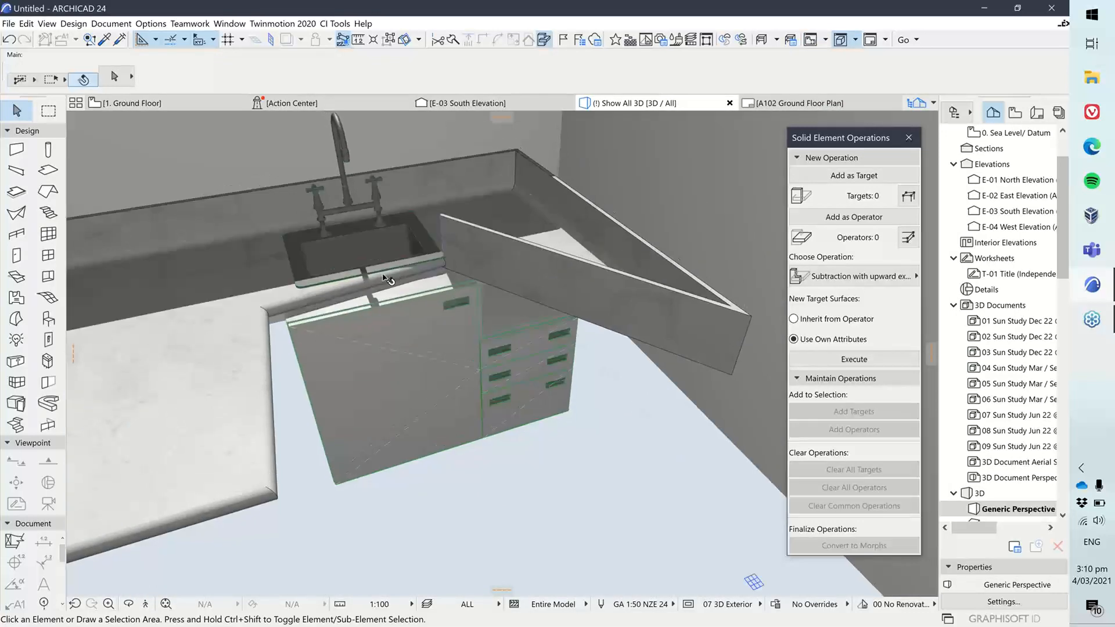
left_click_drag(383, 277, 548, 260)
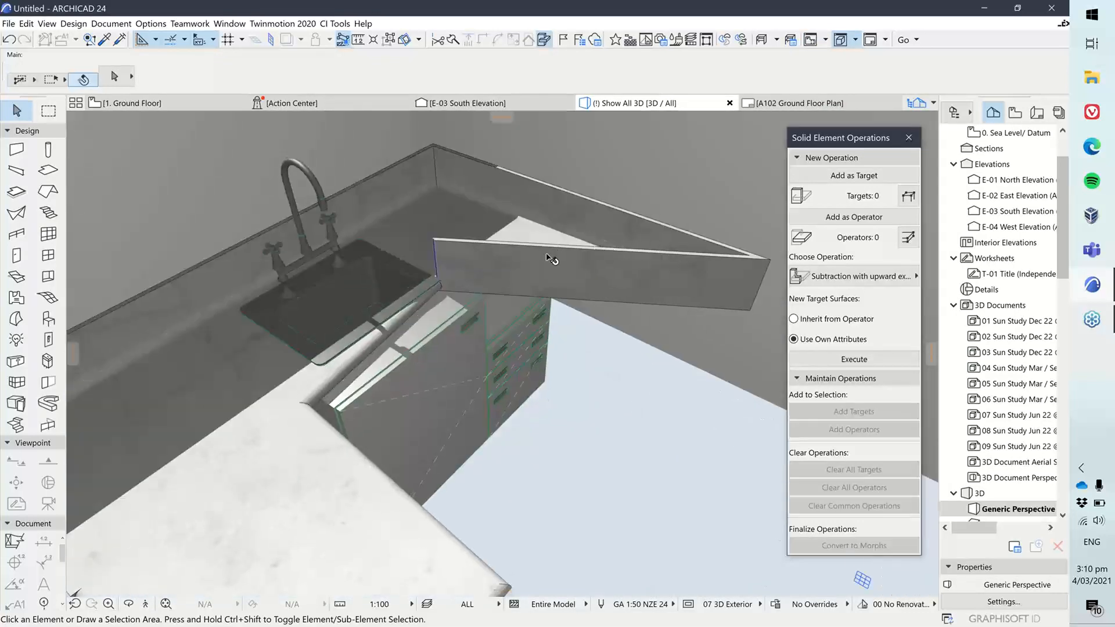
left_click_drag(544, 406, 363, 522)
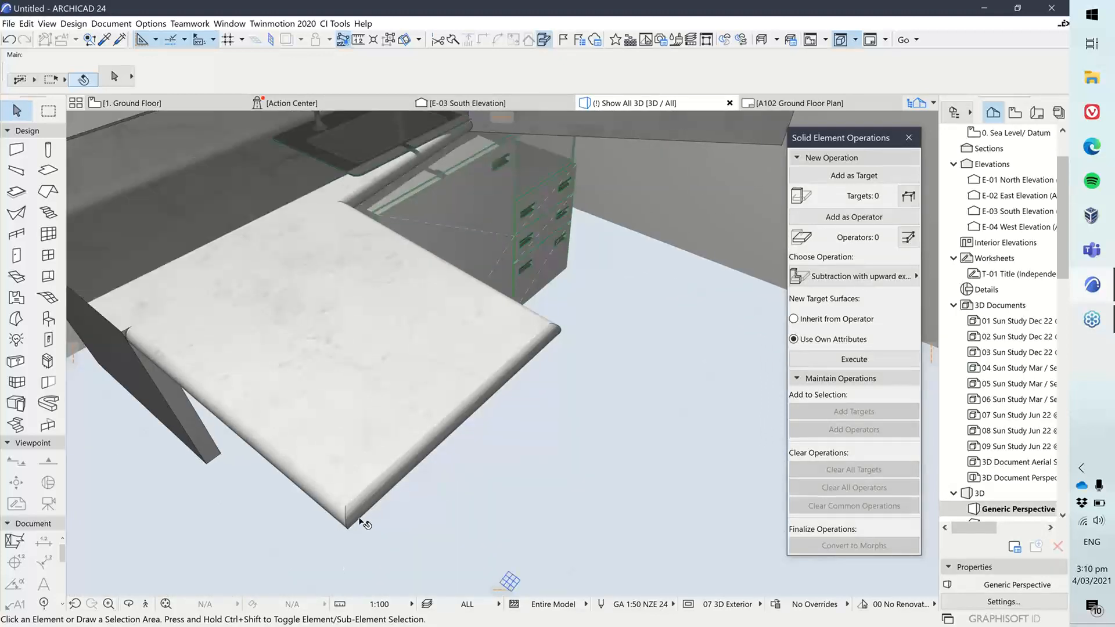
left_click_drag(529, 307, 388, 213)
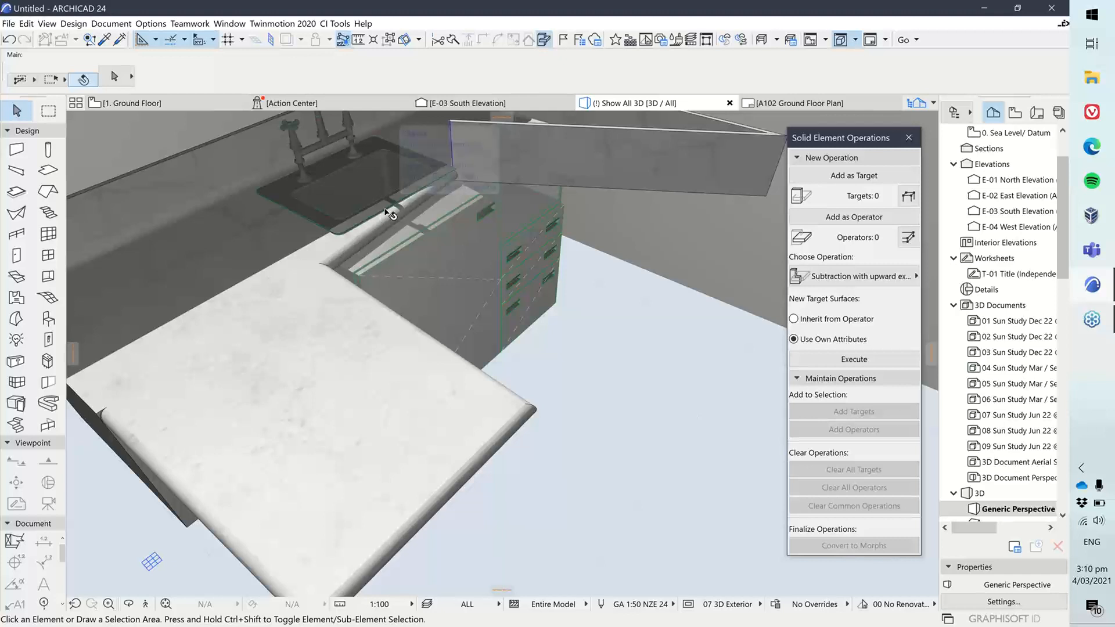
mouse_move(319, 352)
left_mouse_down()
mouse_move(458, 258)
mouse_move(306, 279)
mouse_move(361, 378)
mouse_move(317, 354)
left_mouse_up()
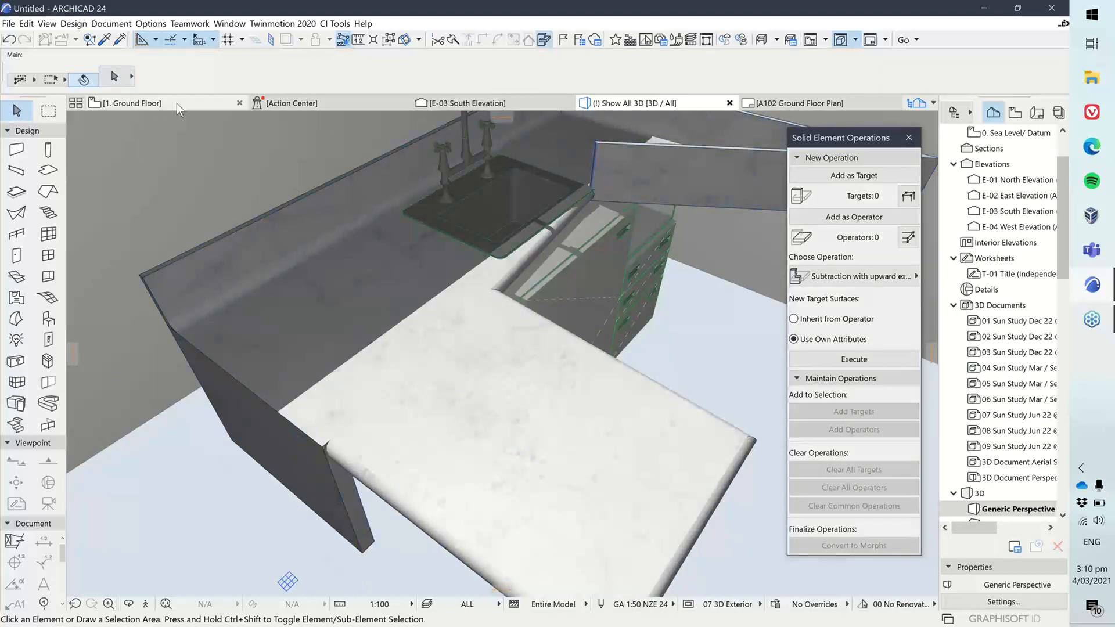
left_click(176, 103)
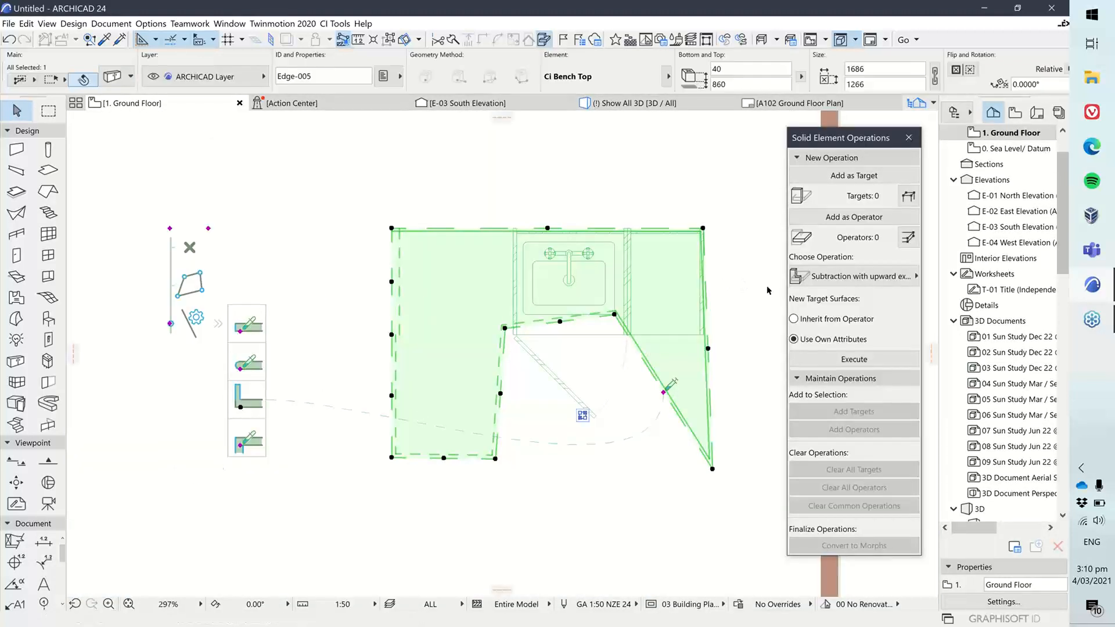
- Reselect the Ci Bench Top and open the Configuration page of its selection settings
left_click(767, 290)
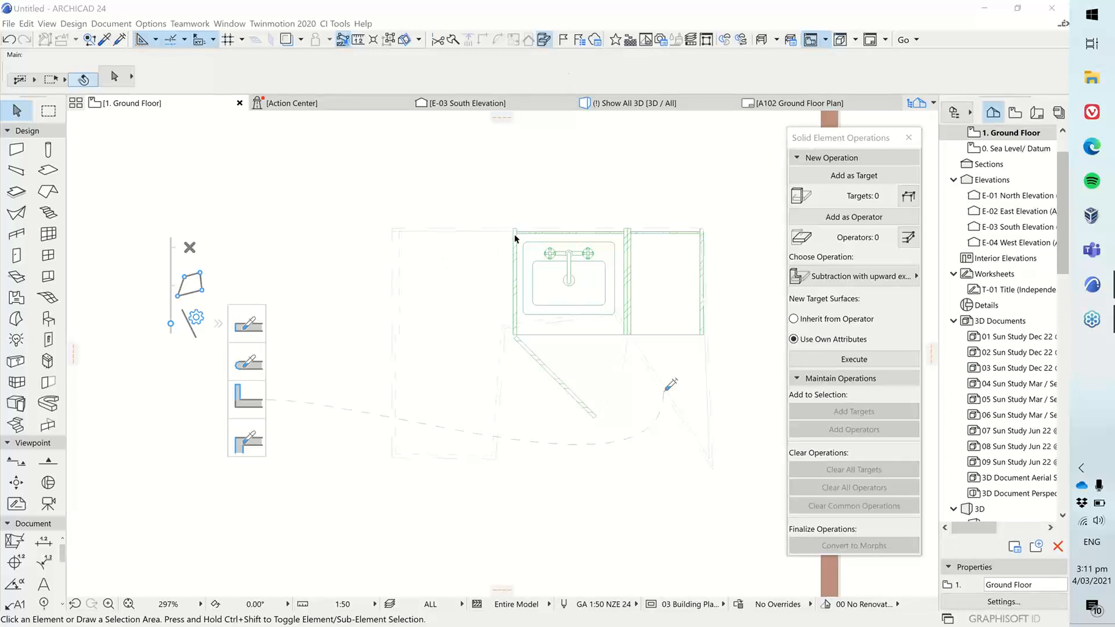
left_click(495, 459)
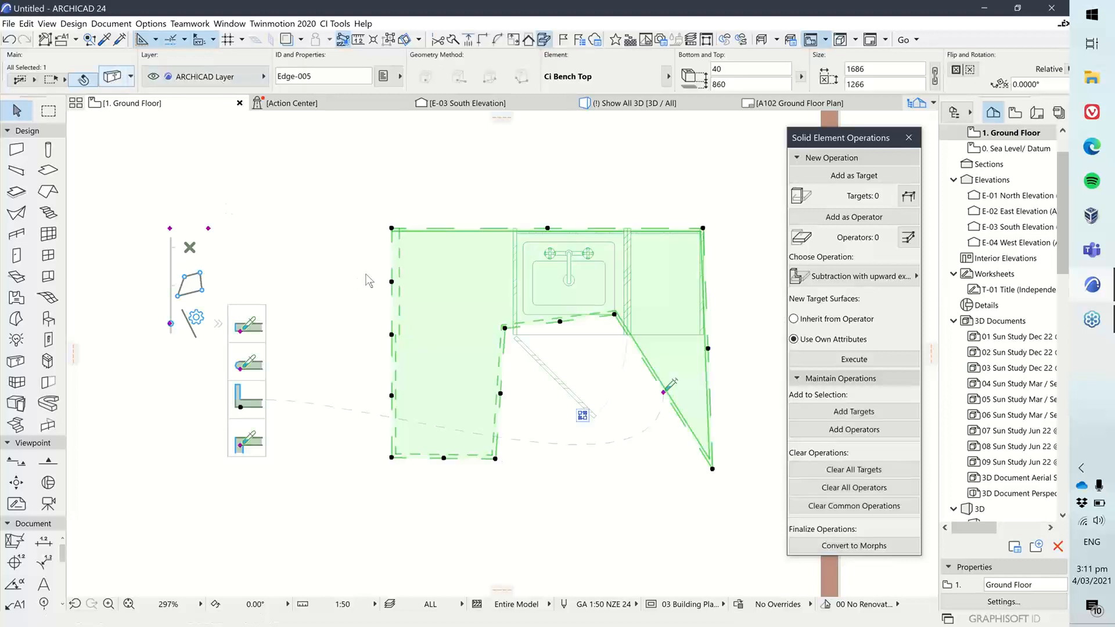
double_click(515, 282)
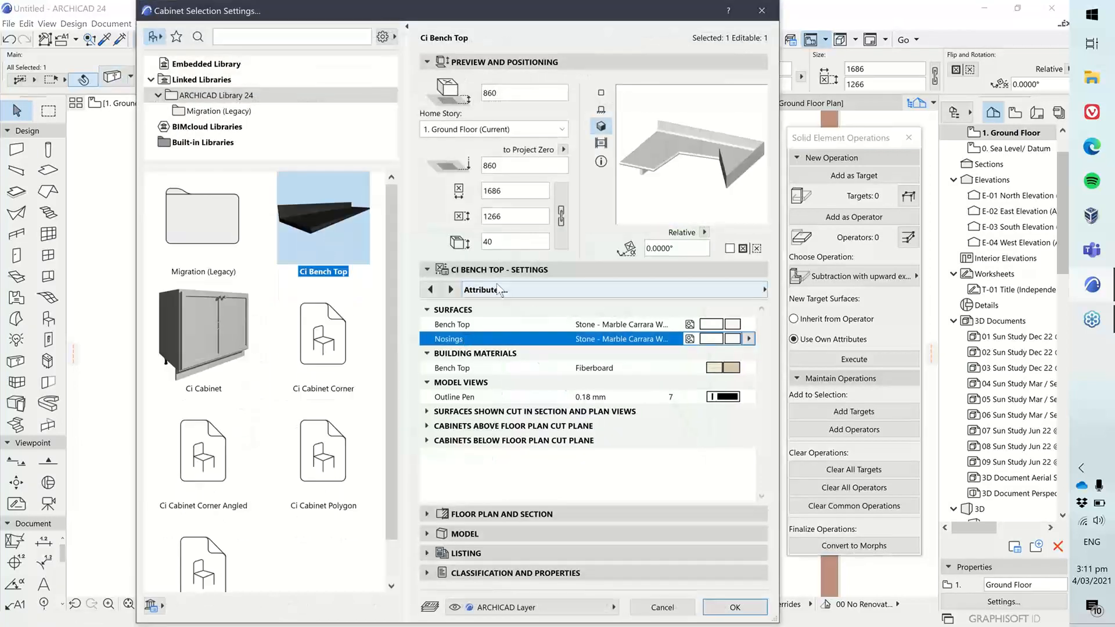
left_click(556, 290)
left_click(821, 290)
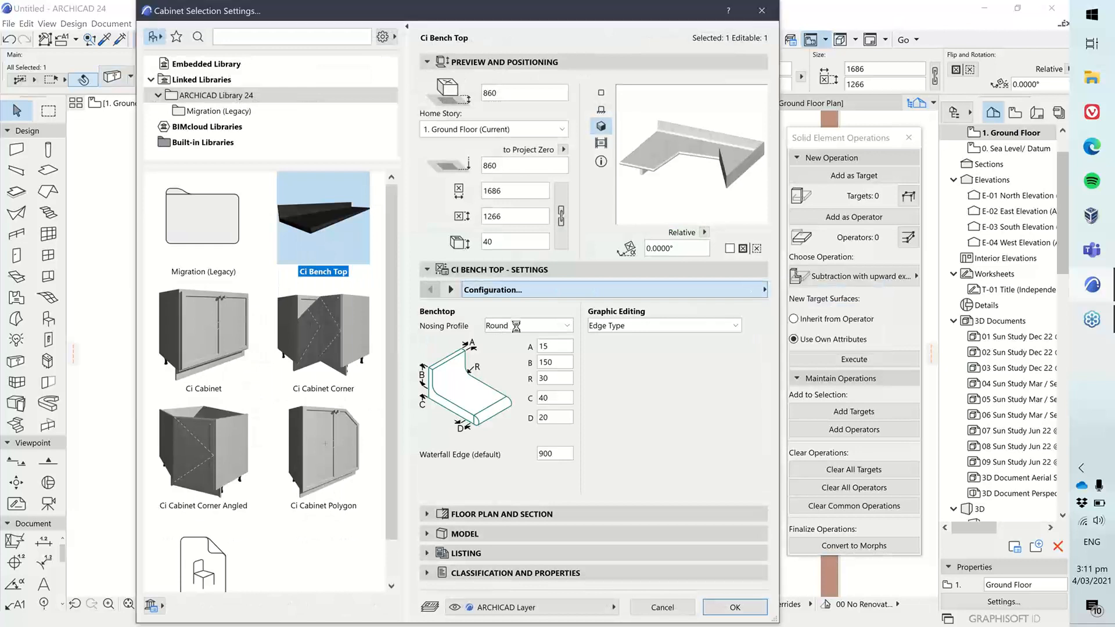
- Try the Custom Profile nosing for the bench top and browse the available complex profiles without choosing one
left_click(525, 326)
left_click(511, 395)
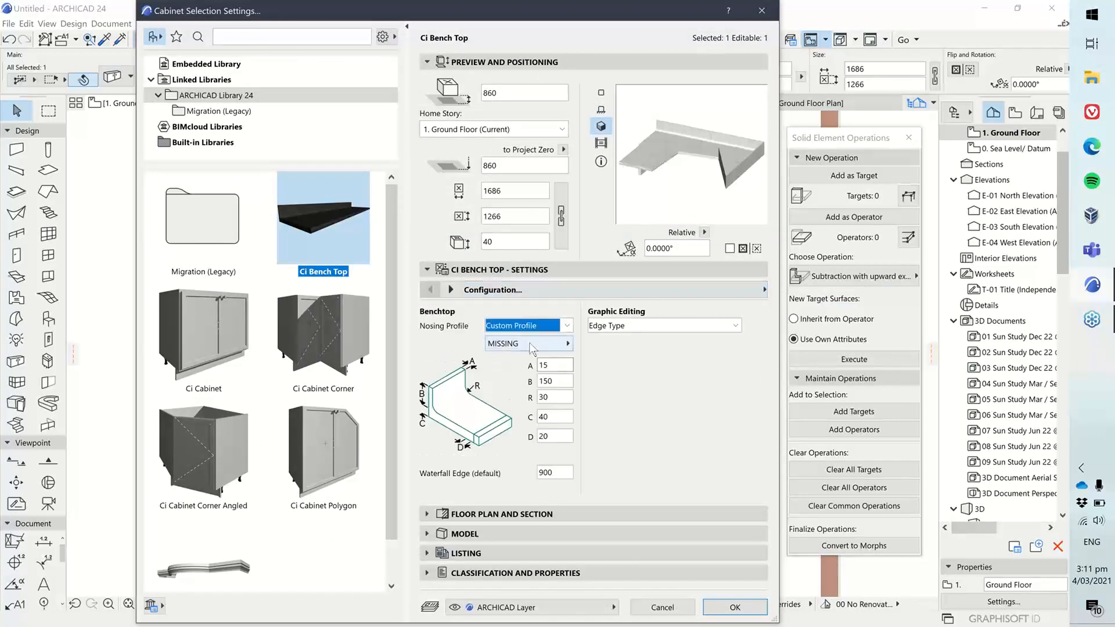
left_click(530, 343)
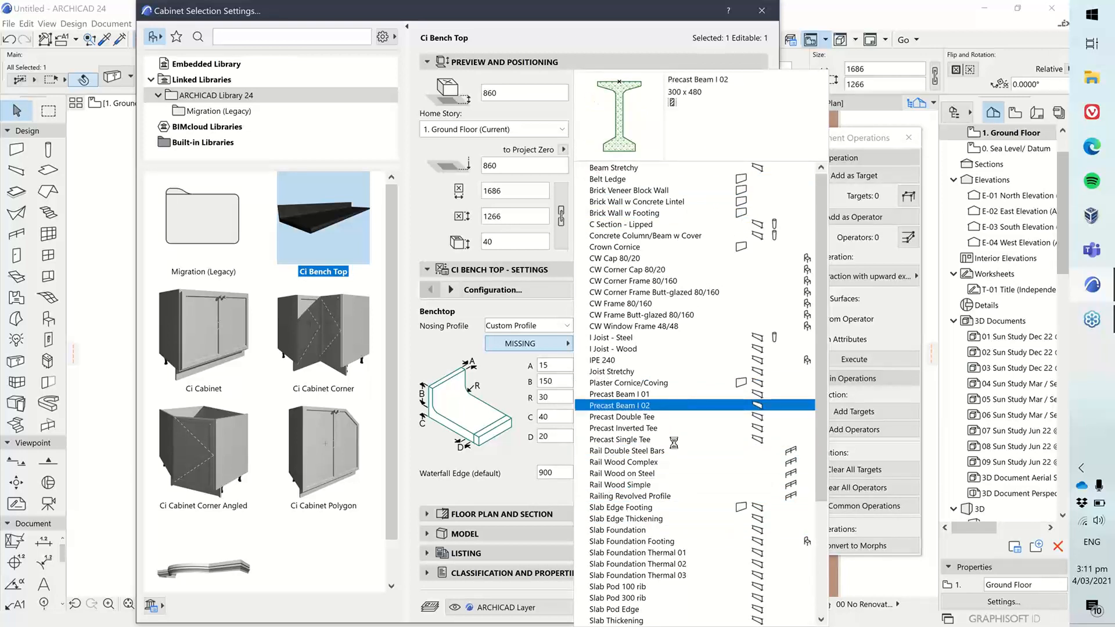
scroll(677, 517, "down", 5)
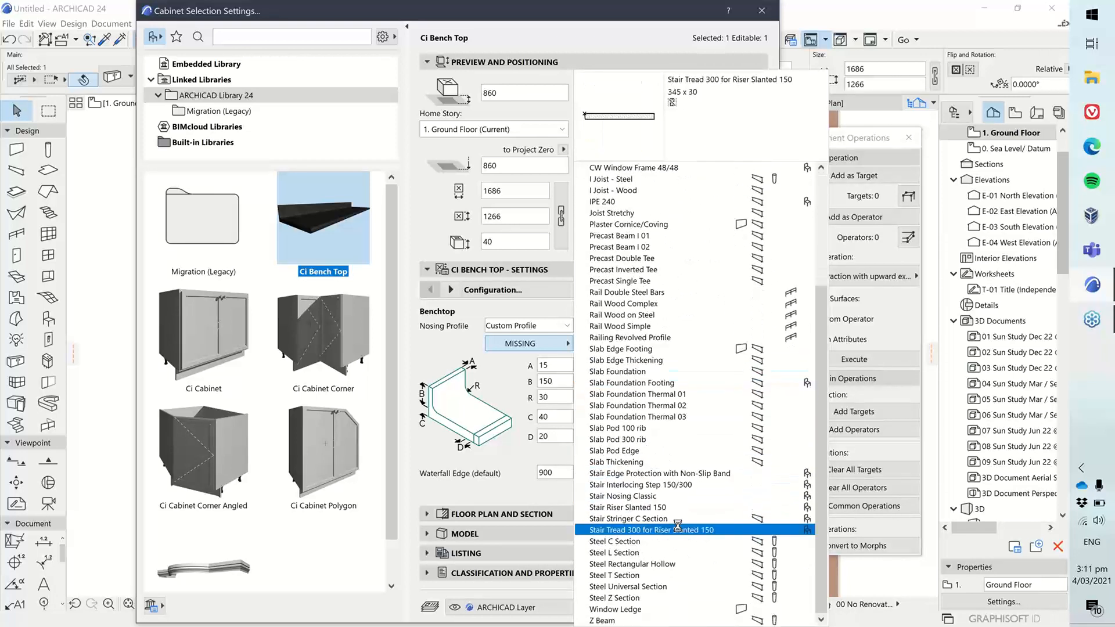
scroll(641, 540, "up", 2)
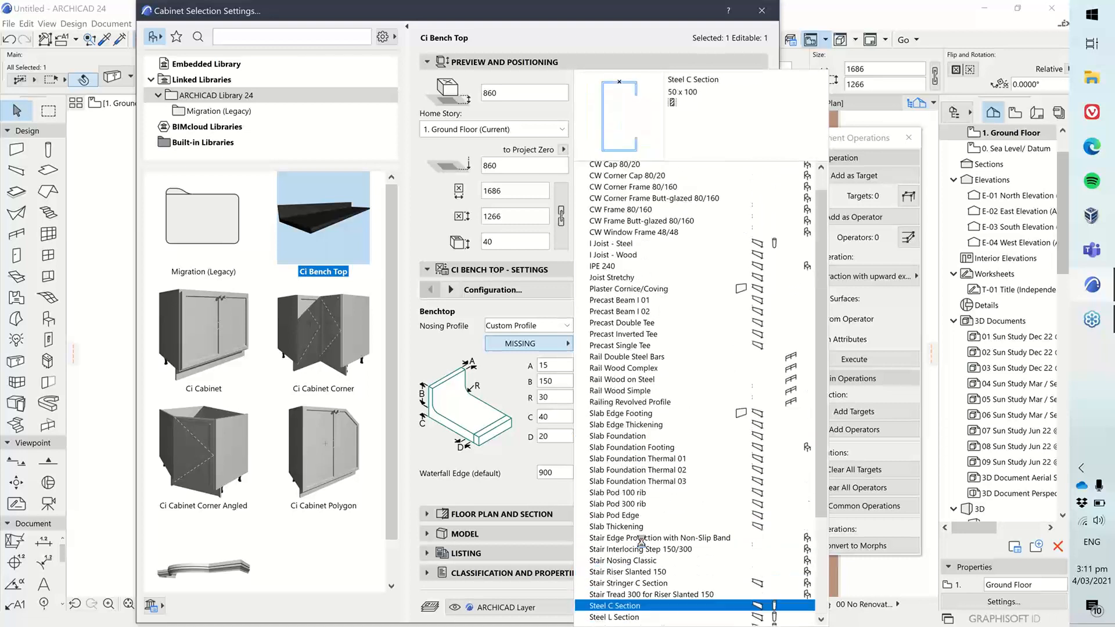
scroll(641, 540, "up", 3)
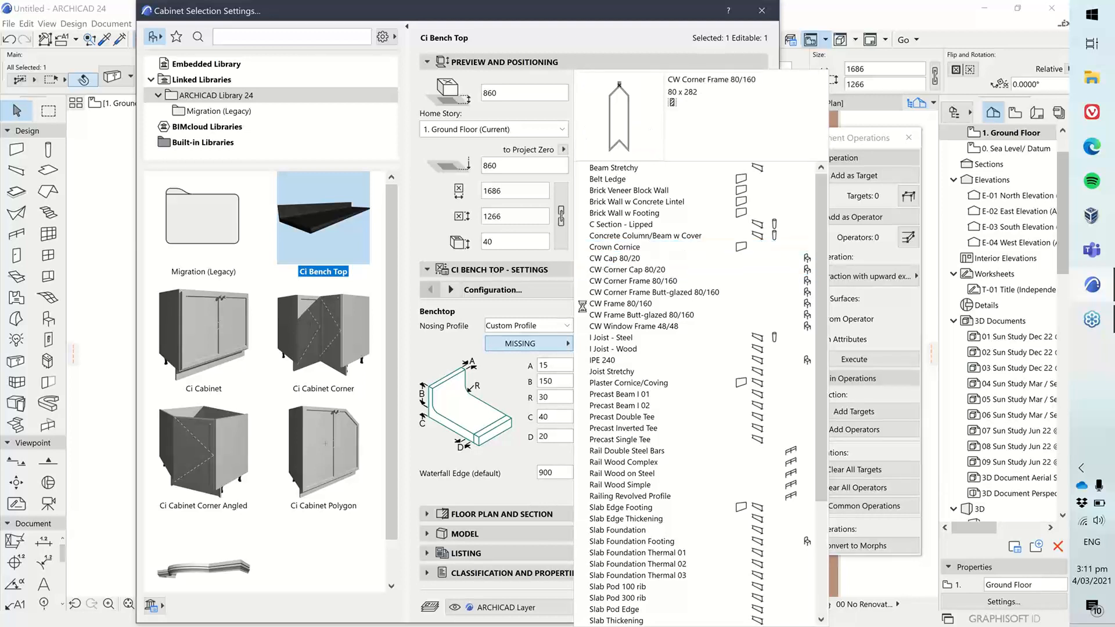
left_click(536, 308)
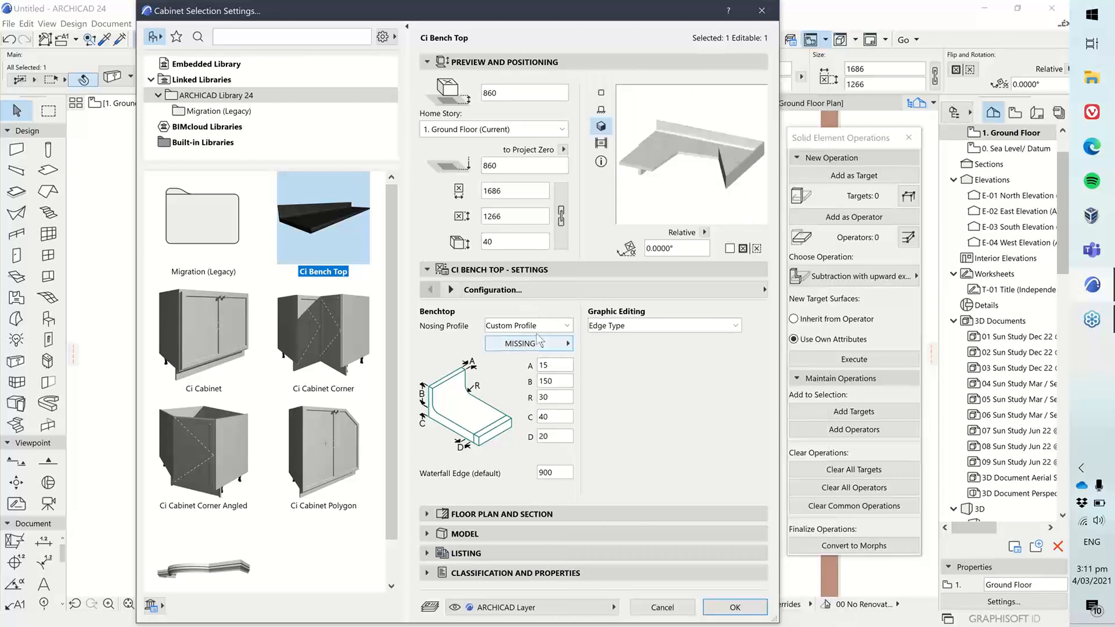
- Try the Chamfered nosing profile for the bench top and close the settings without applying it
left_click(554, 326)
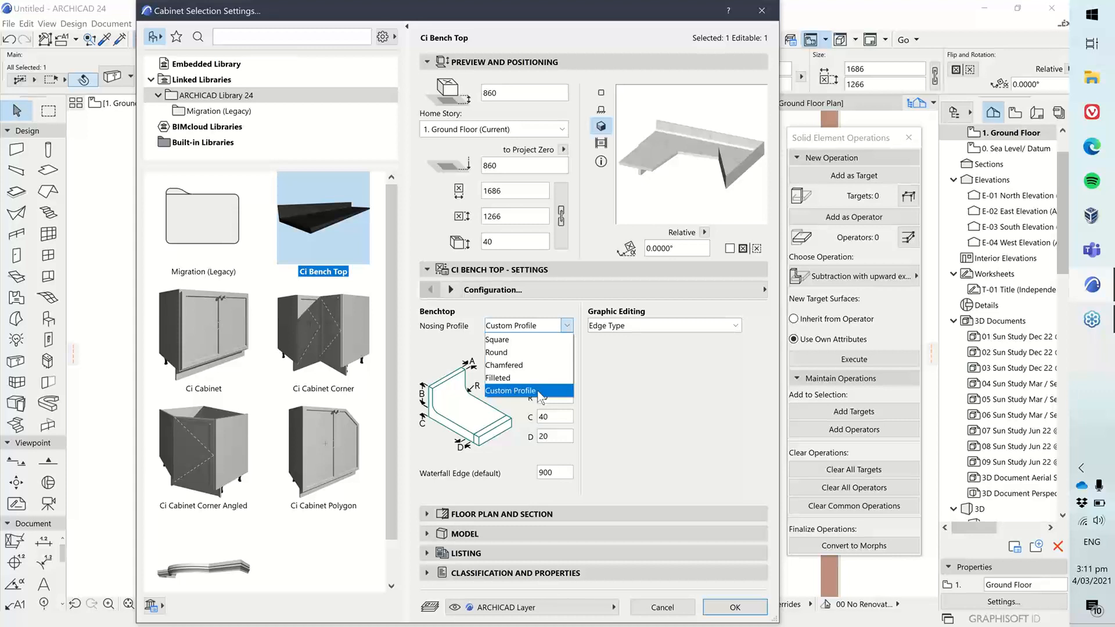
left_click(518, 366)
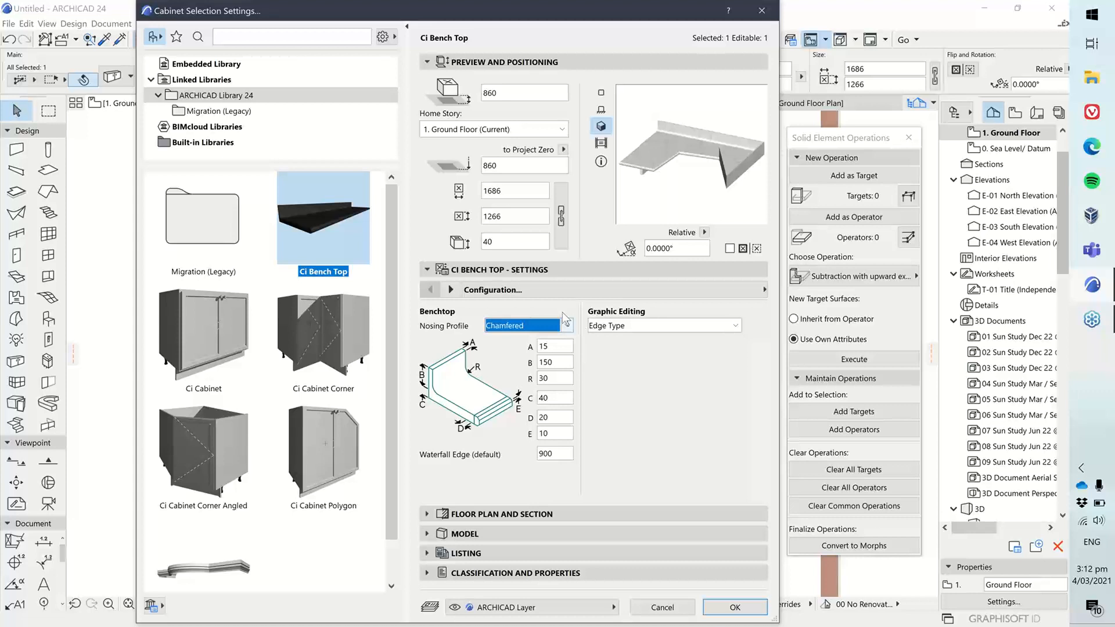
left_click(762, 11)
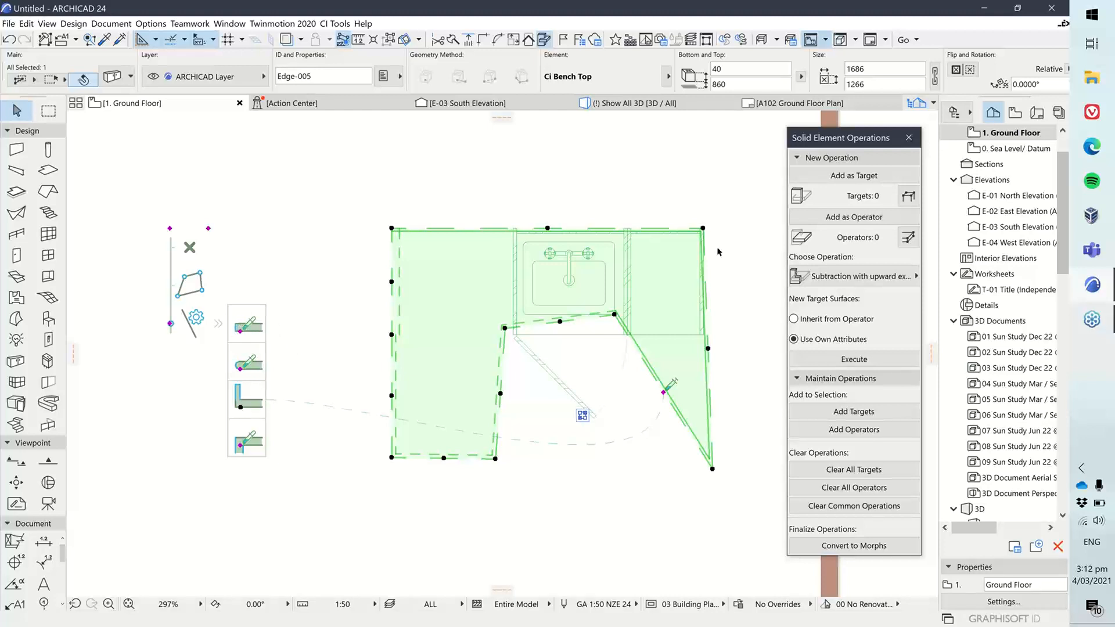
- Deselect the bench top and bring the cabinet's door and drawer fronts into the 3D view
left_click(1047, 137)
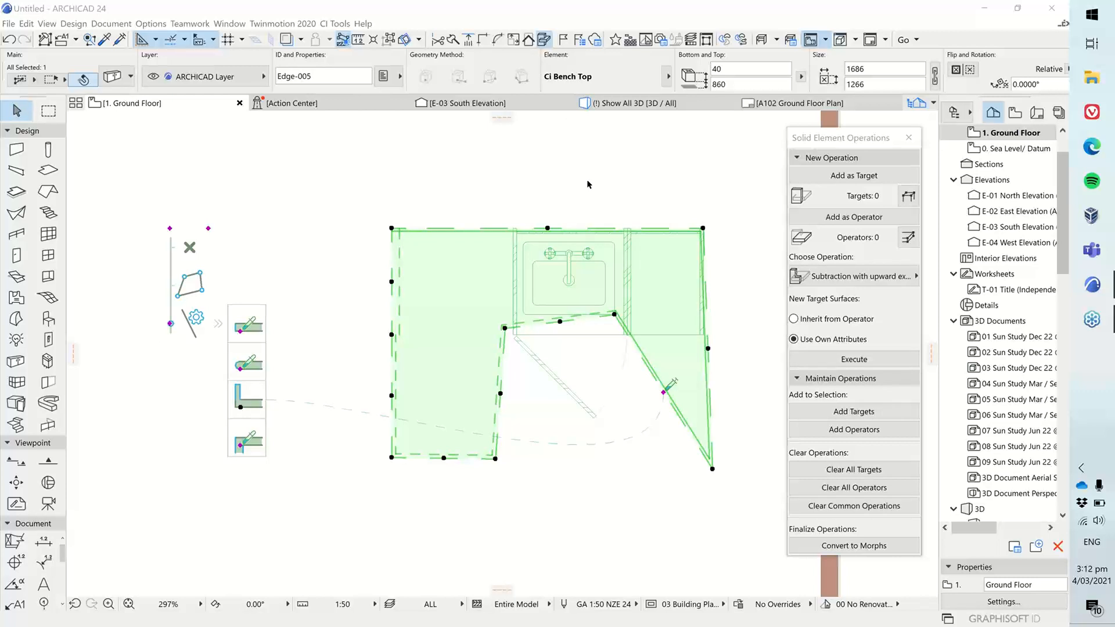
left_click(624, 12)
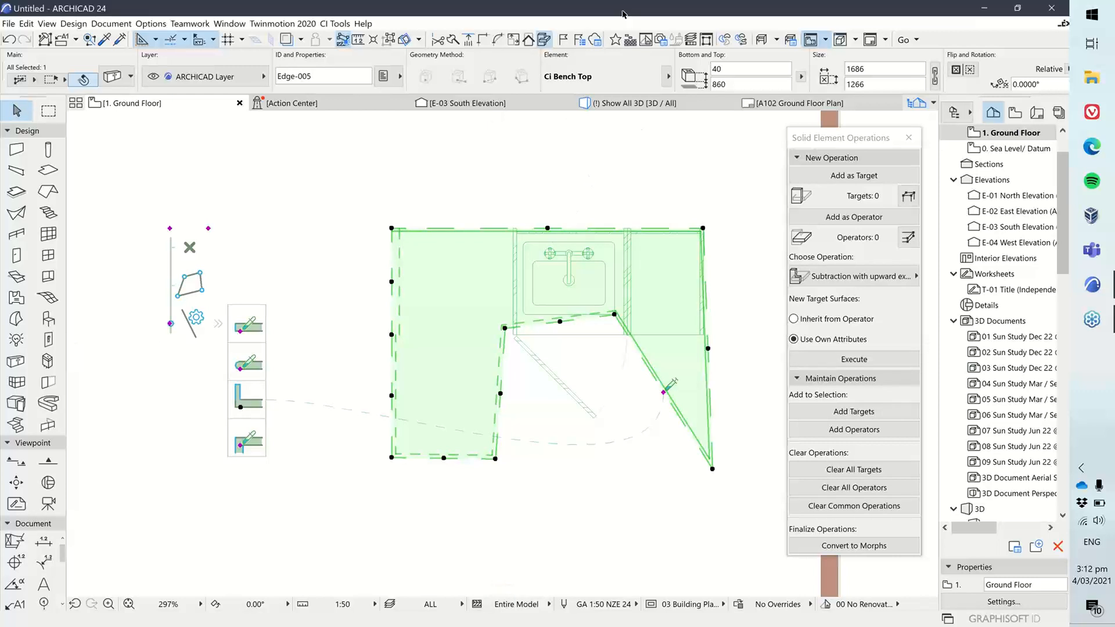
left_click(606, 186)
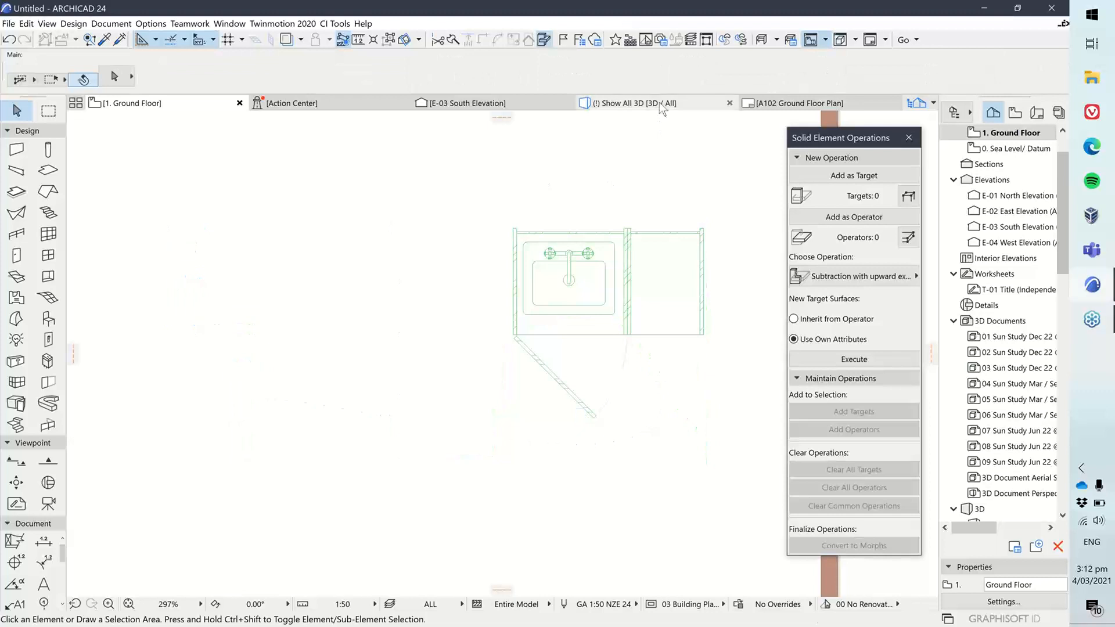
left_click(659, 103)
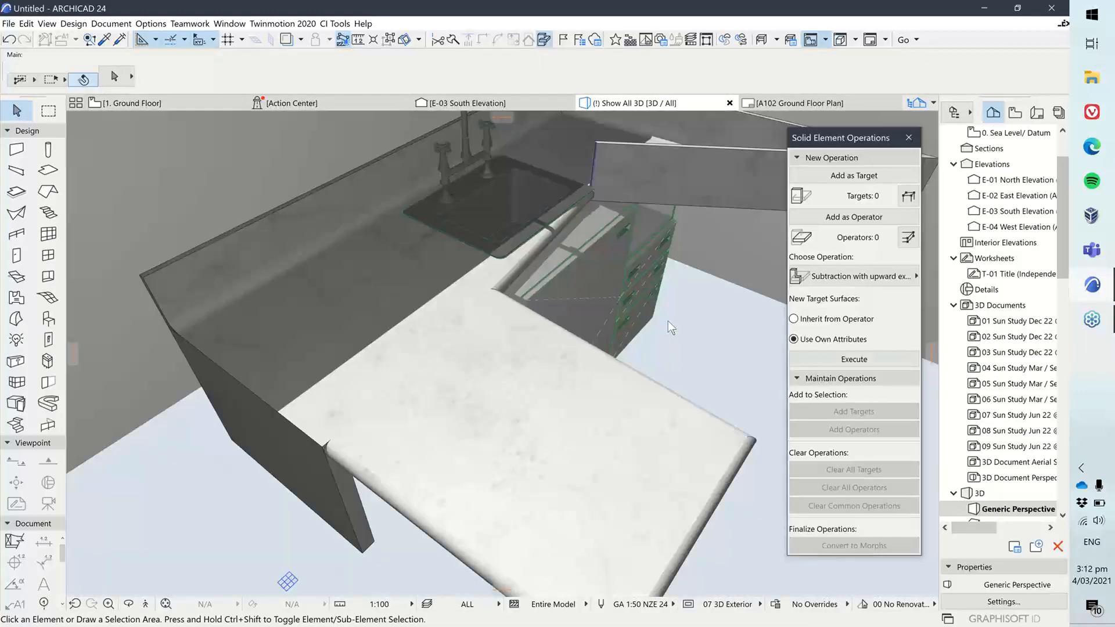
scroll(677, 320, "up", 8)
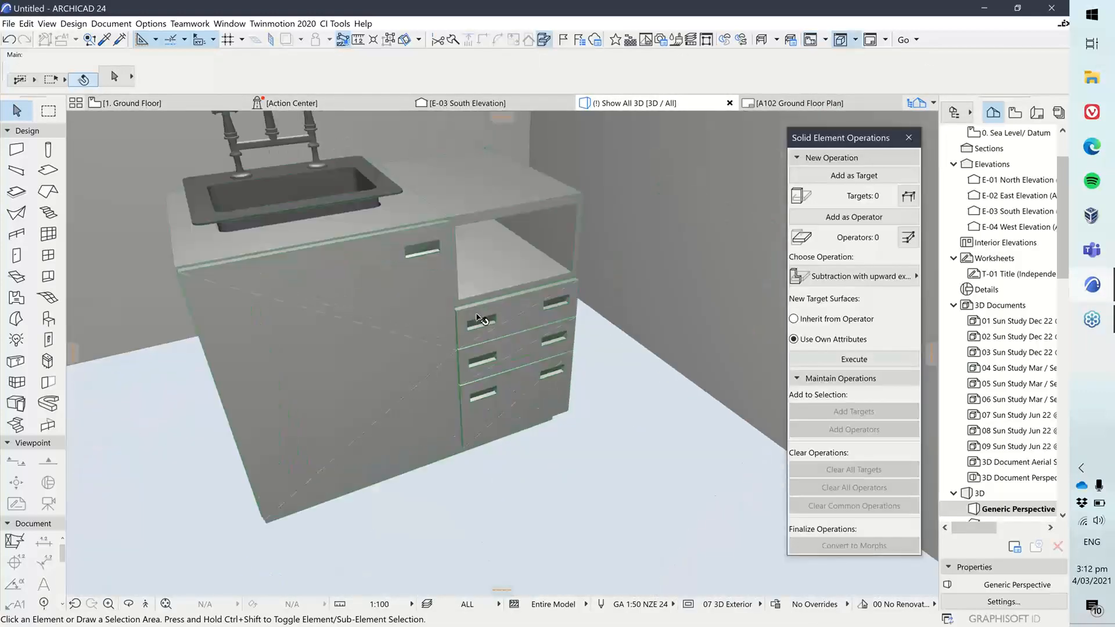
- Open the Ci Cabinet's selection settings and review the list on its Available Handles page without choosing another handle
left_click(398, 283)
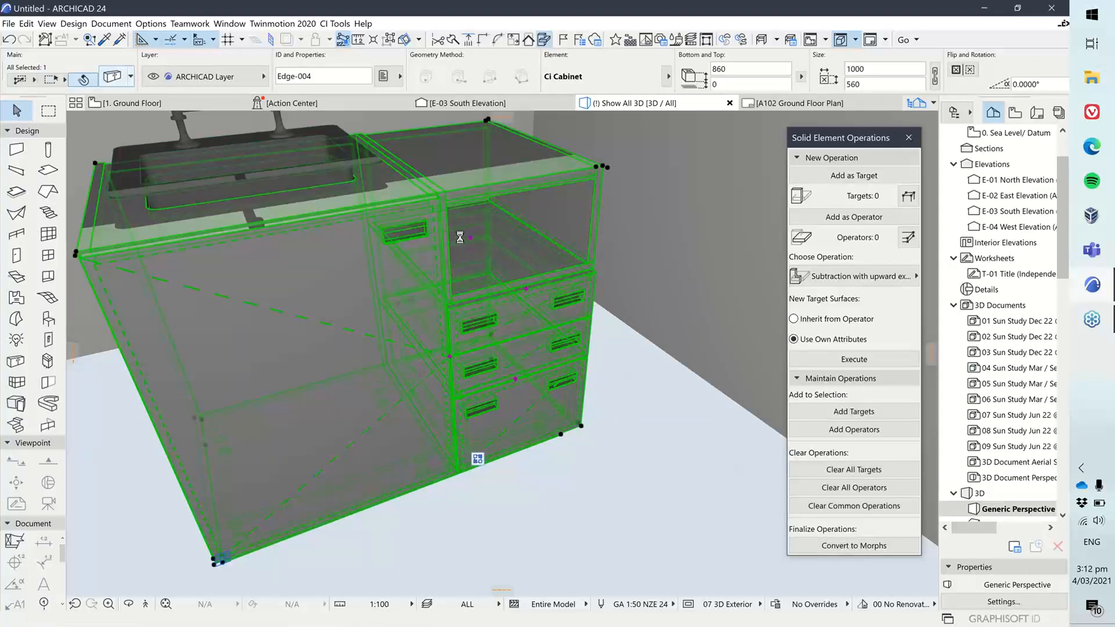
double_click(444, 246)
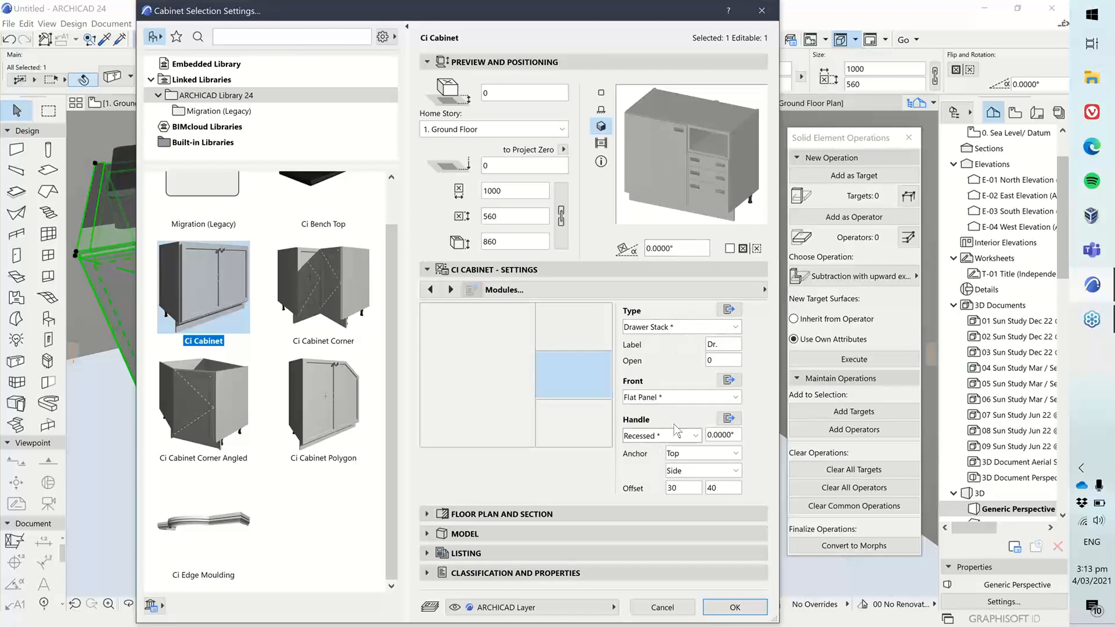
left_click(736, 417)
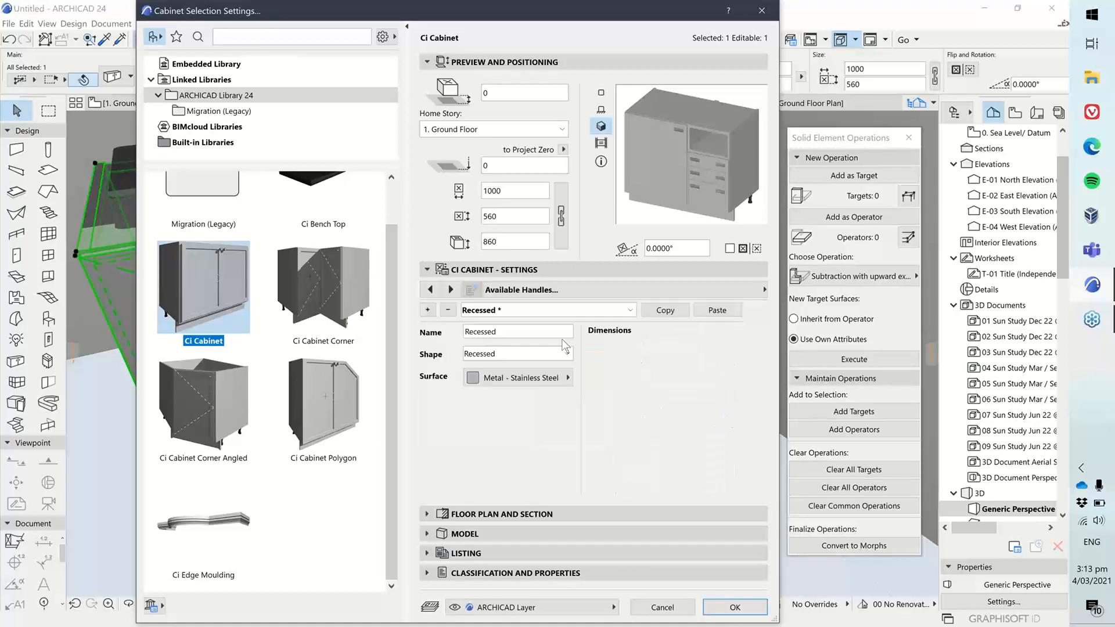
left_click(545, 310)
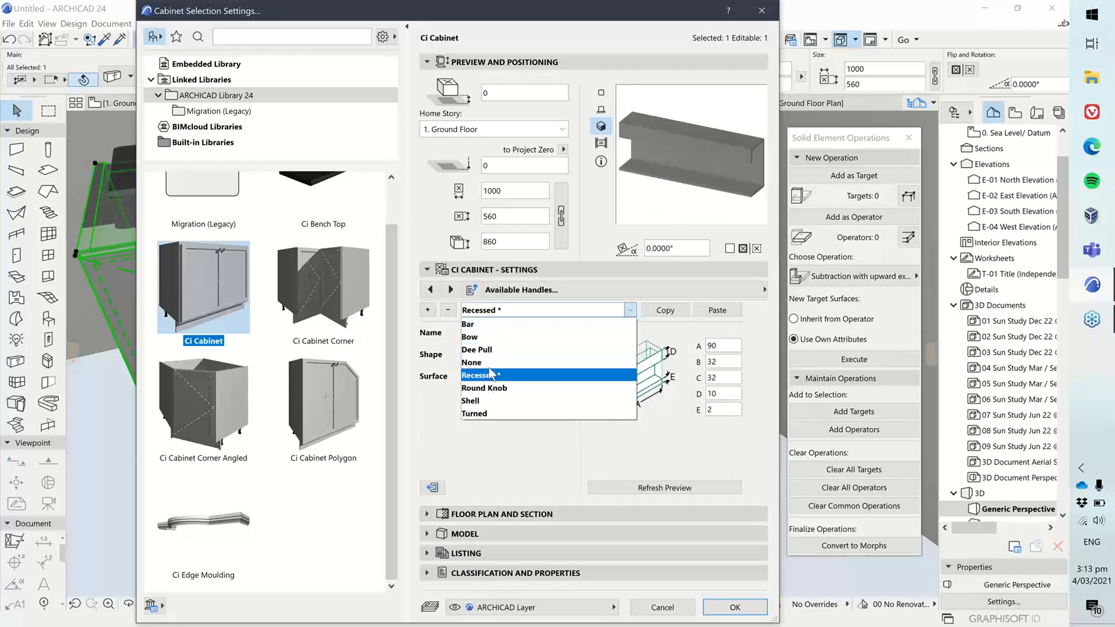
left_click(524, 457)
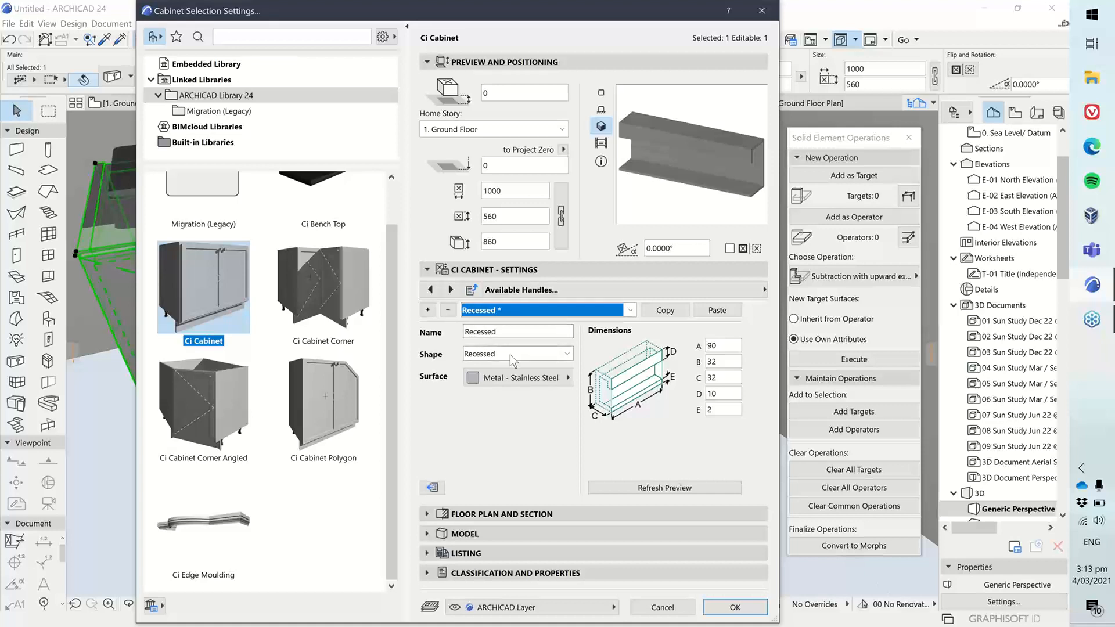
- Try the Simple Knob, Shell and Bar shapes for the cabinet handle and set it back to Recessed
left_click(501, 355)
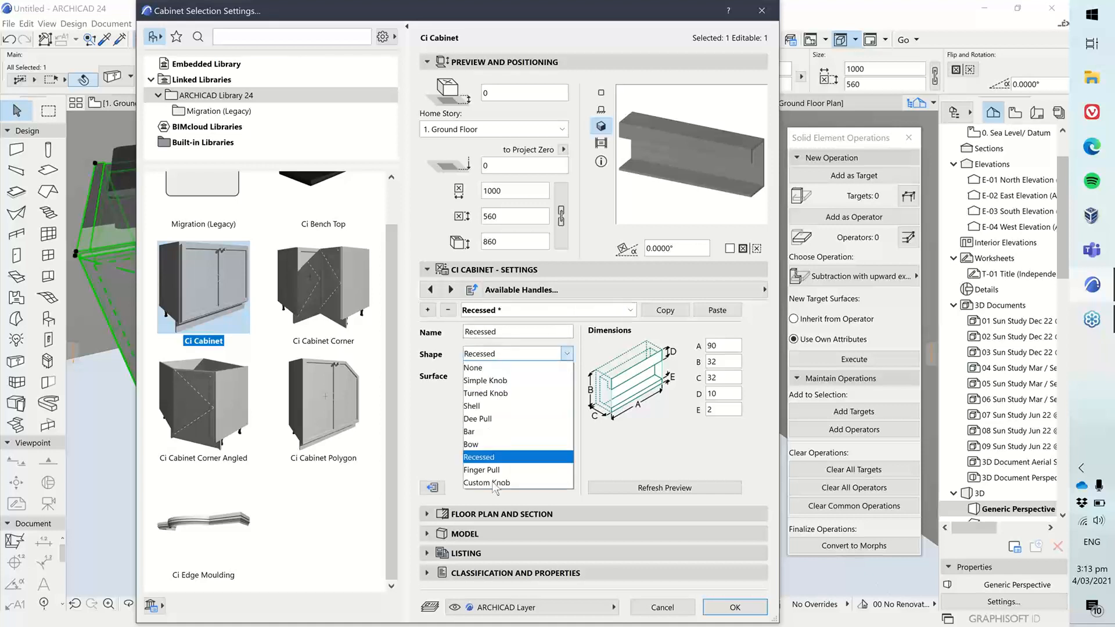
left_click(501, 380)
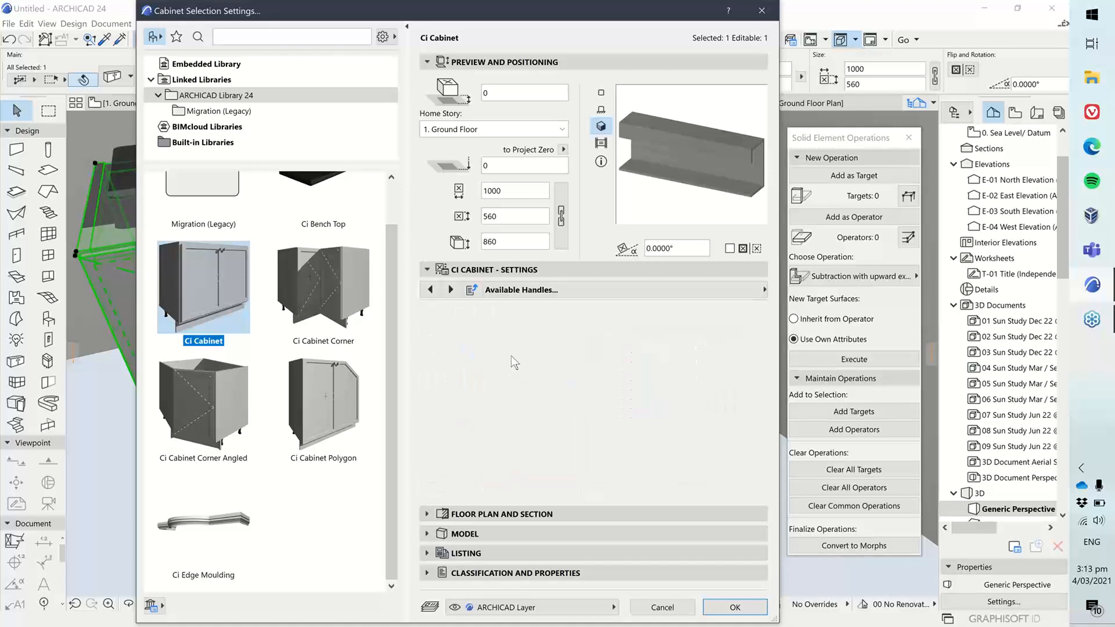
left_click(514, 355)
left_click(511, 425)
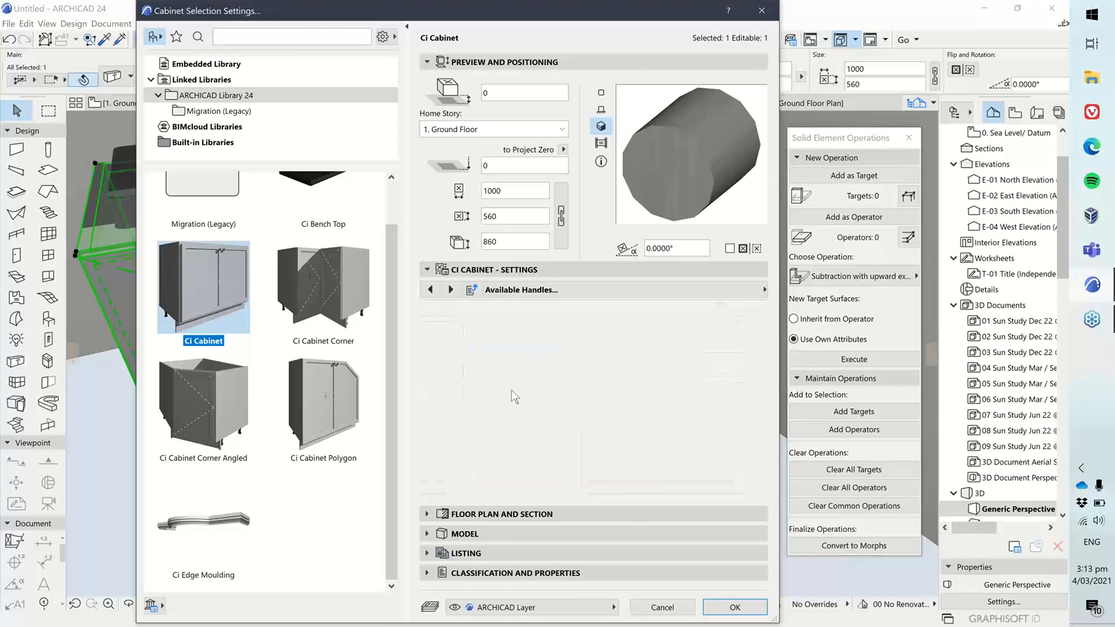
left_click(514, 356)
left_click(494, 433)
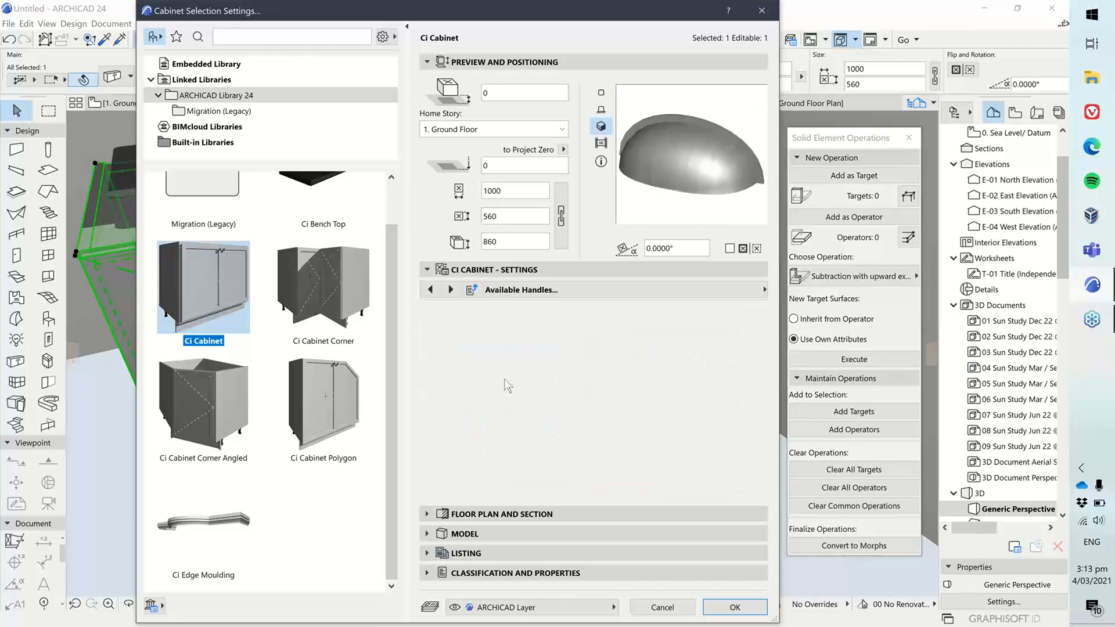
left_click(511, 355)
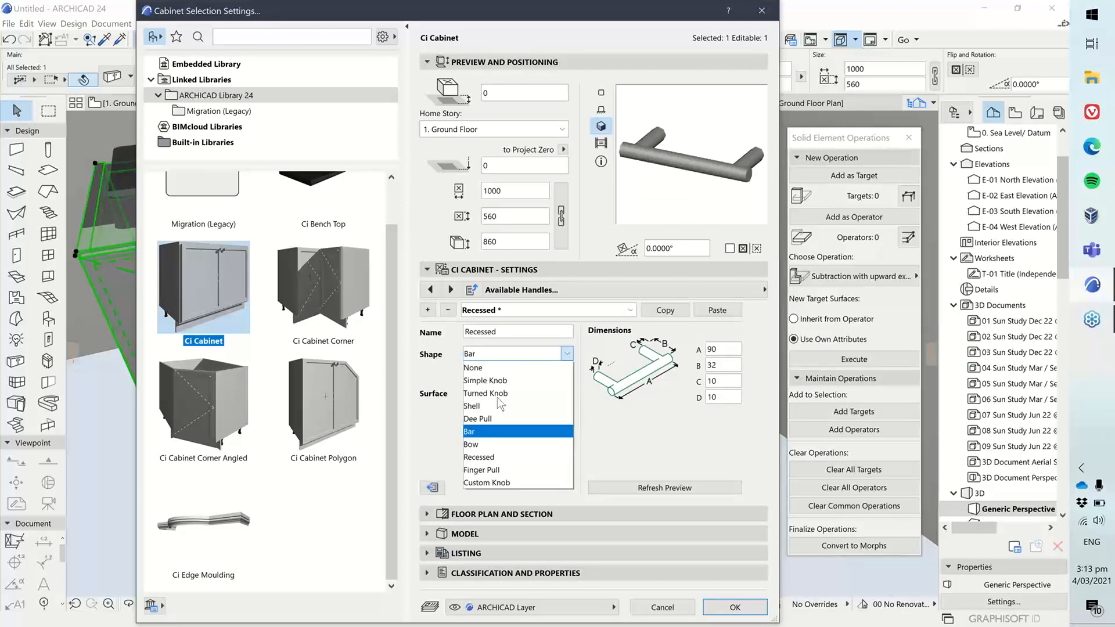
left_click(492, 452)
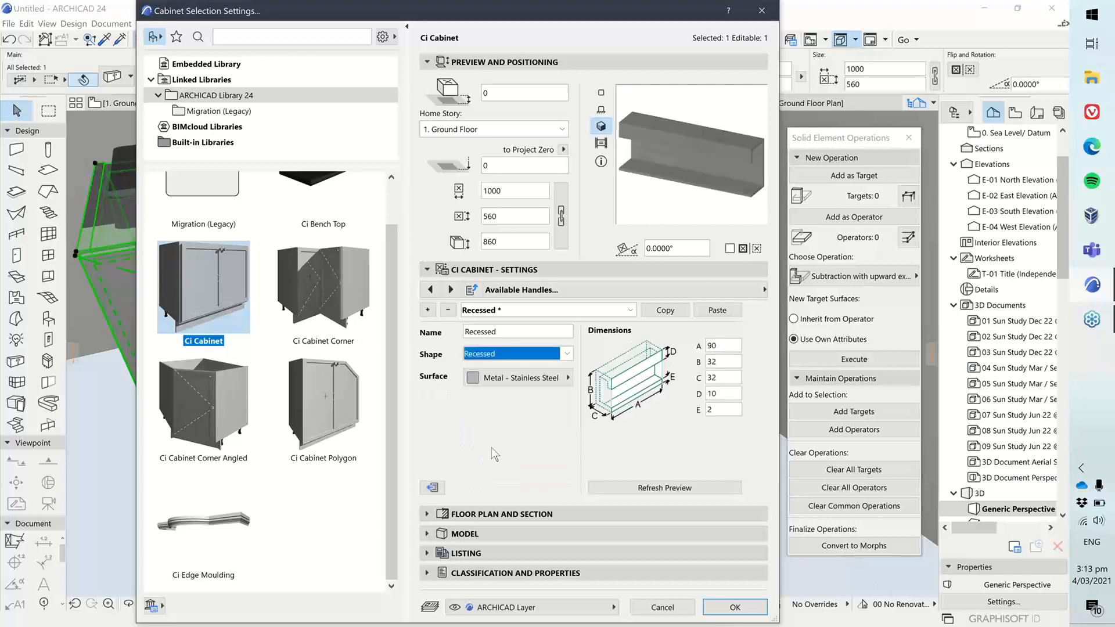
- Try the Finger Pull and Custom Knob handle shapes and close the cabinet settings without applying them
left_click(550, 355)
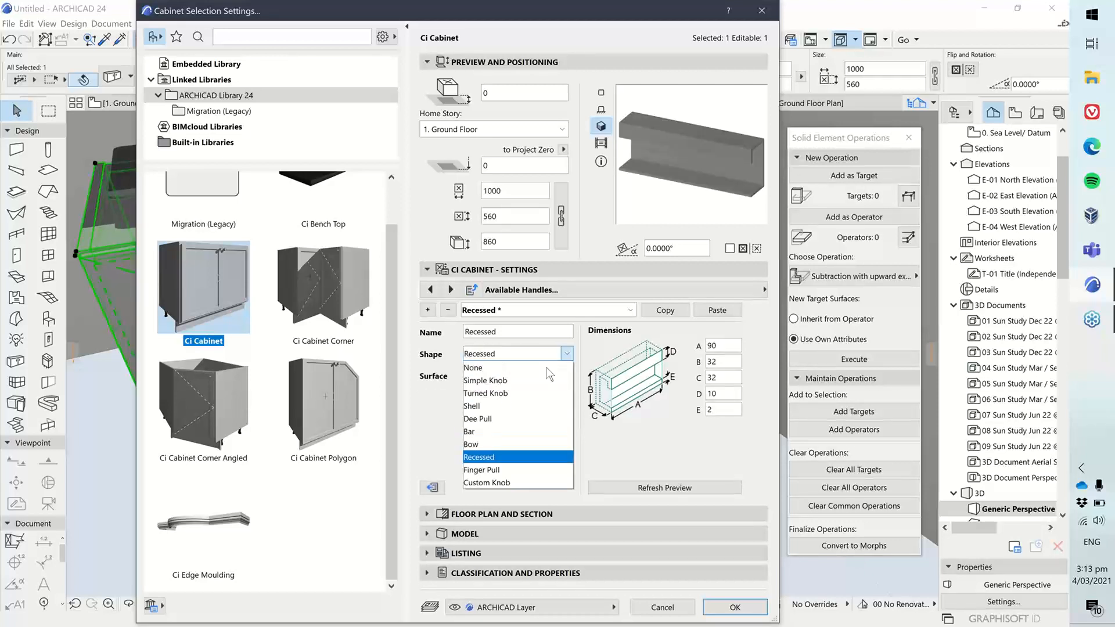
left_click(510, 475)
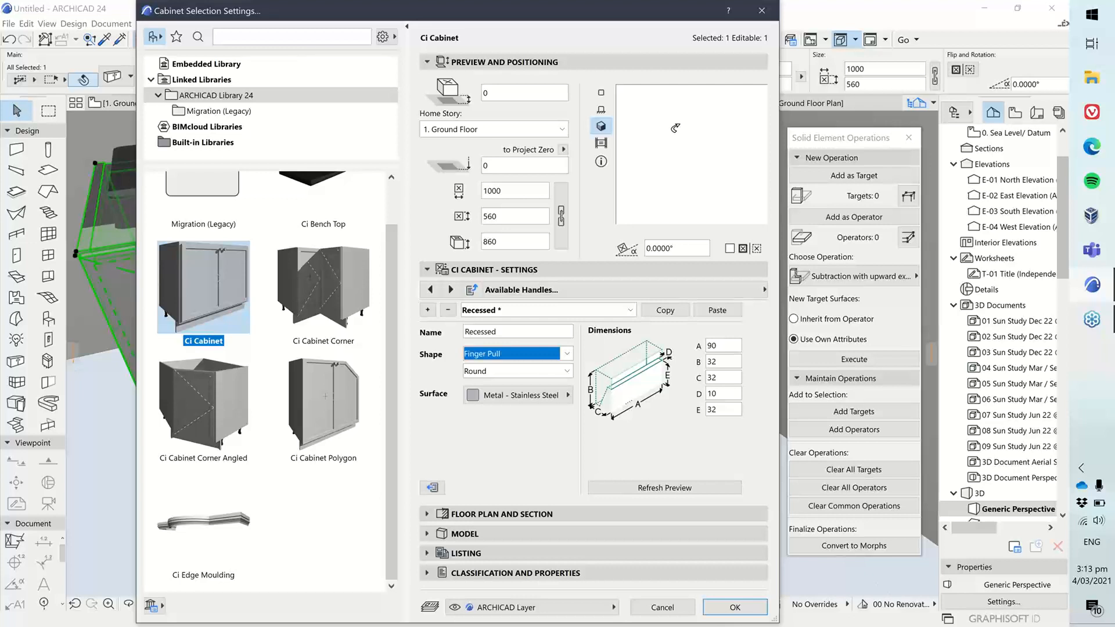
left_click(523, 353)
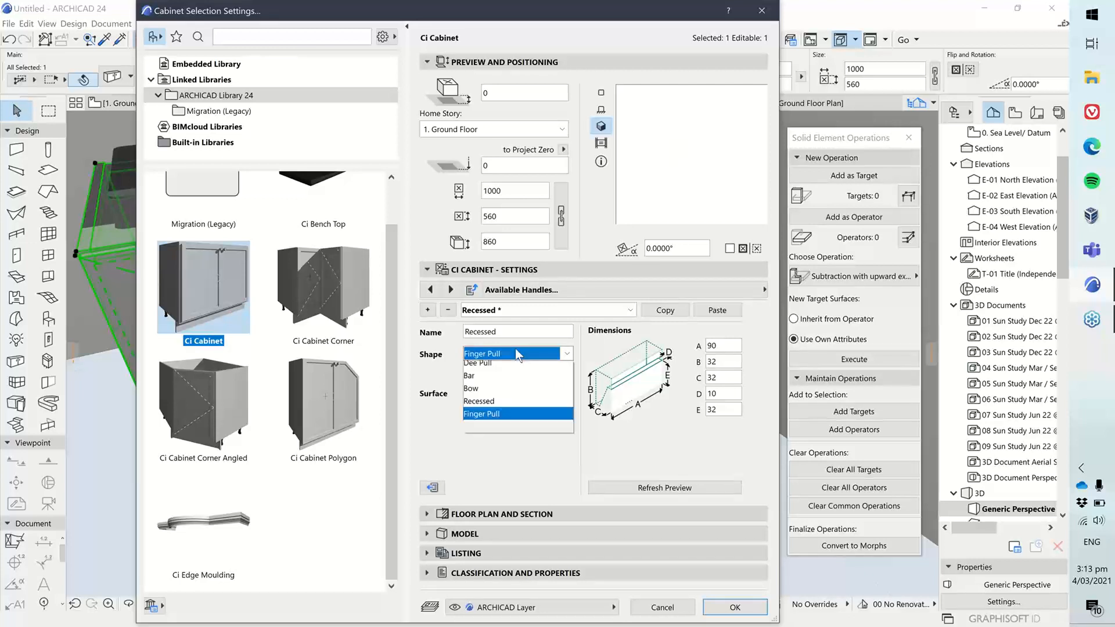
left_click(497, 483)
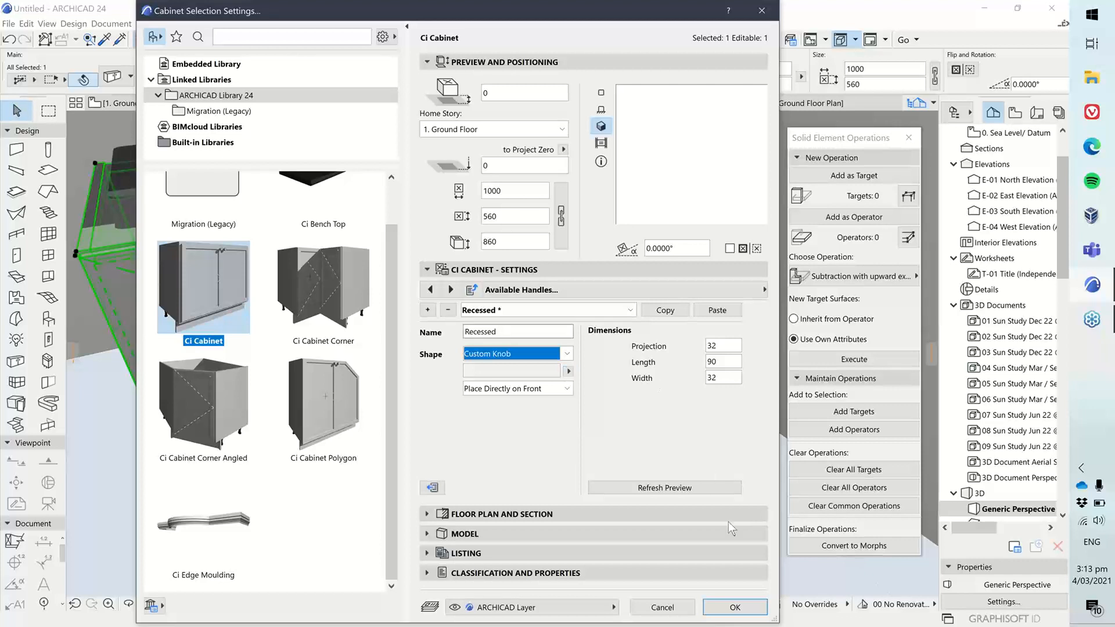
left_click(655, 607)
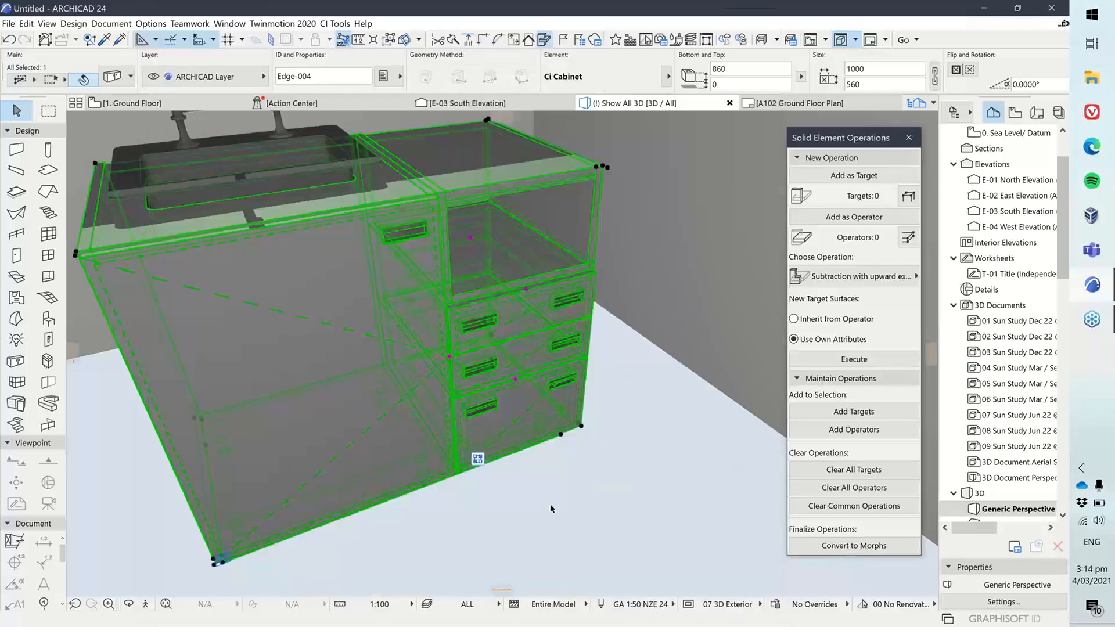
- Select the sink and examine the custom component types available for saving a selection as a library part, without saving
key("Escape")
left_click(8, 23)
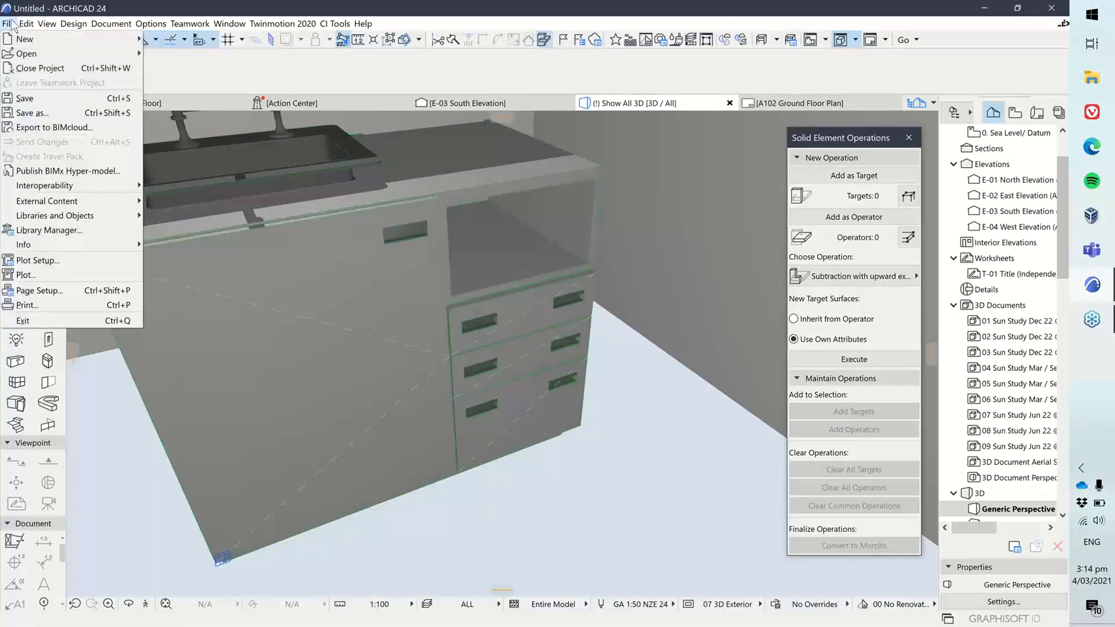
left_click(315, 368)
left_click(265, 181)
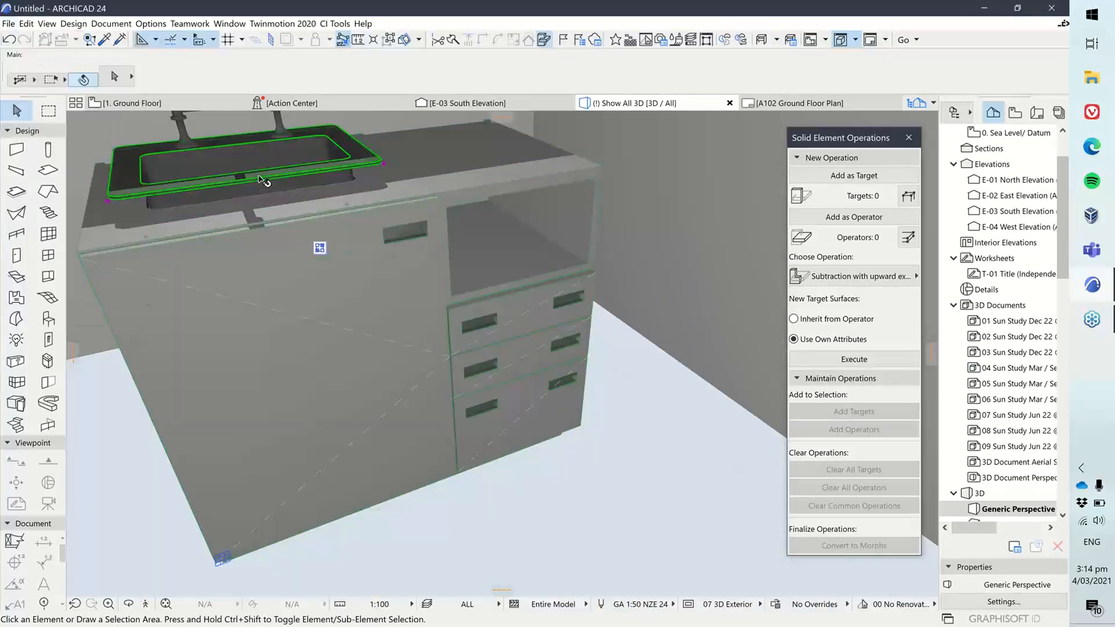
left_click(8, 23)
mouse_move(124, 221)
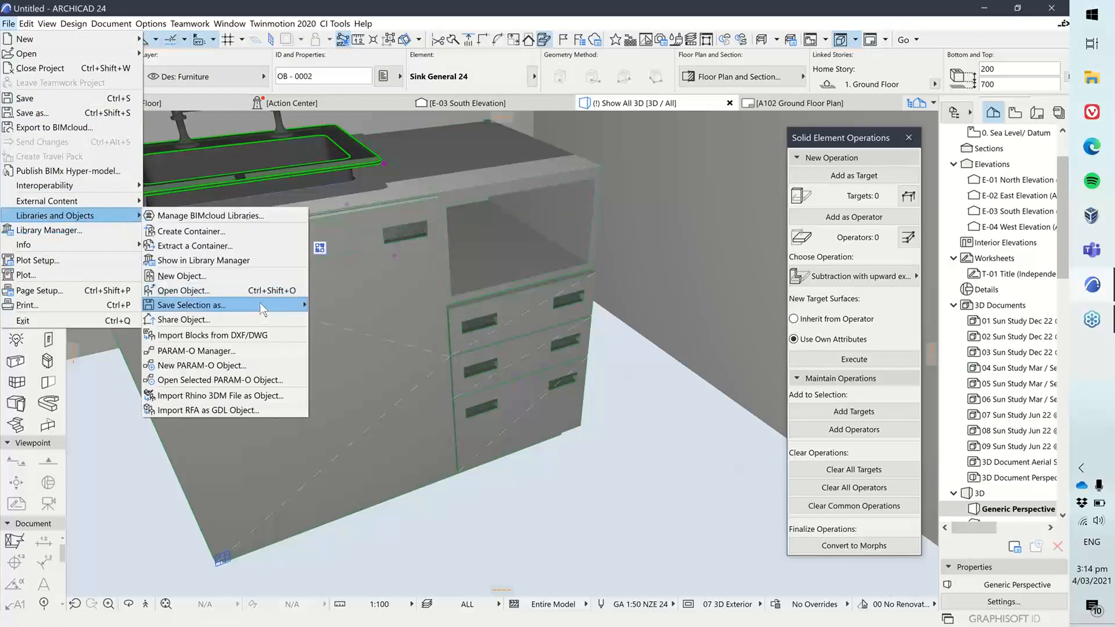
mouse_move(259, 302)
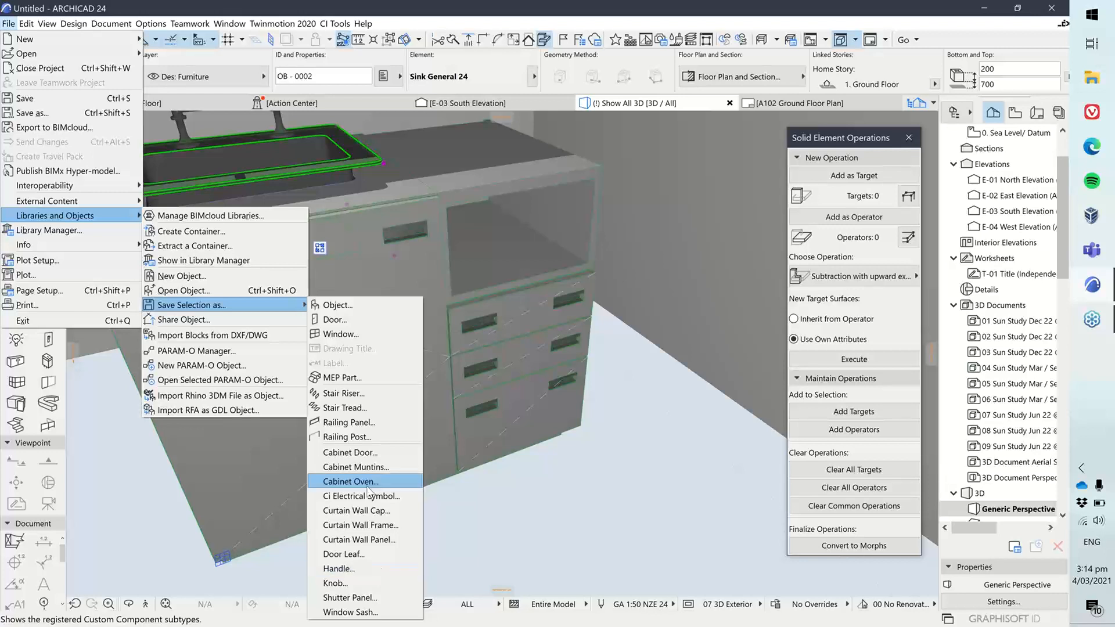
left_click(585, 515)
- Reopen the Ci Cabinet's handle settings, set the handle shape to Custom Knob and check the available custom knobs
left_click(333, 344)
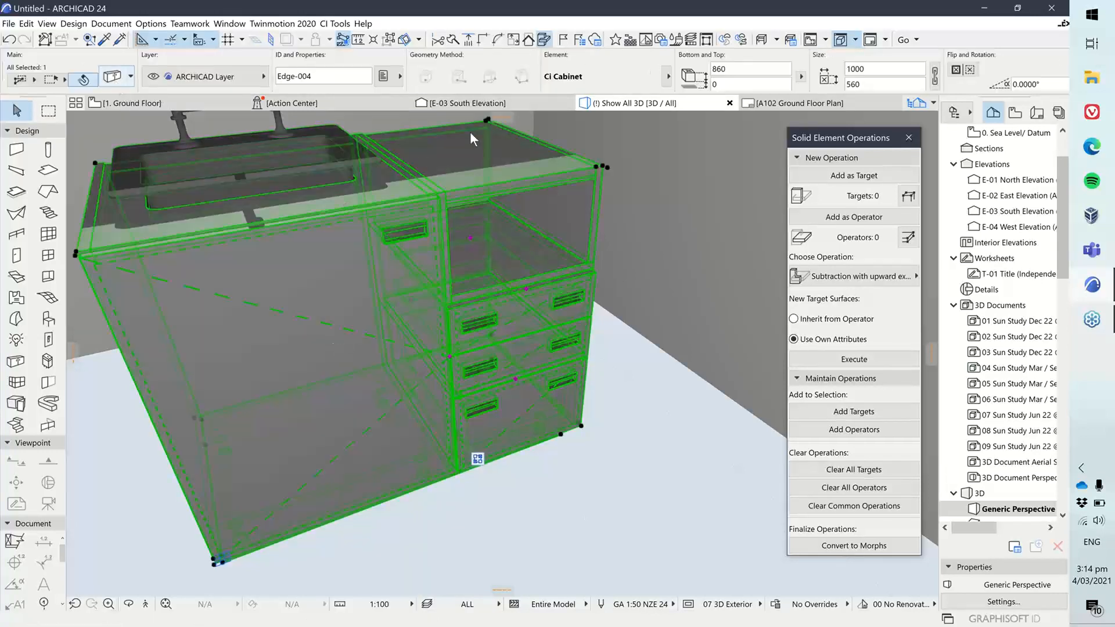
key("ctrl+t")
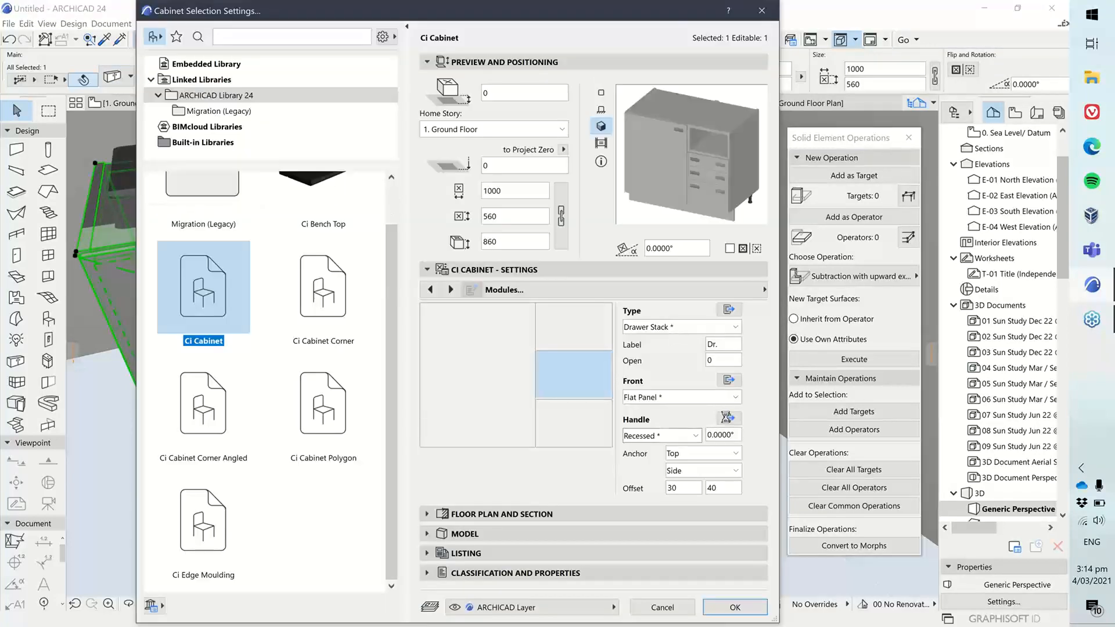
left_click(731, 420)
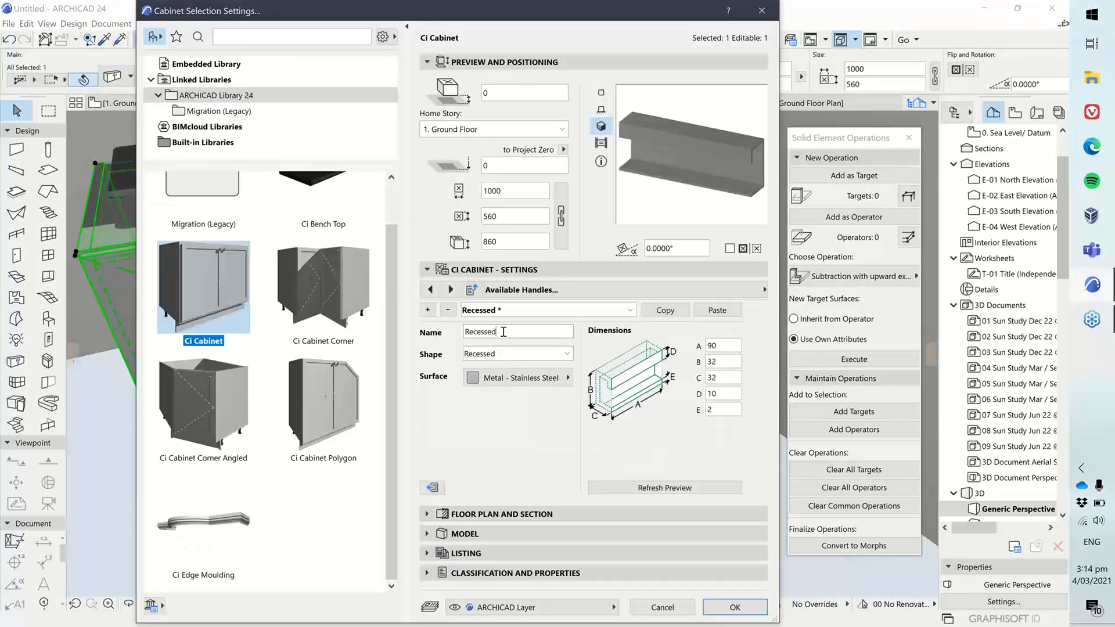
left_click(509, 353)
left_click(488, 483)
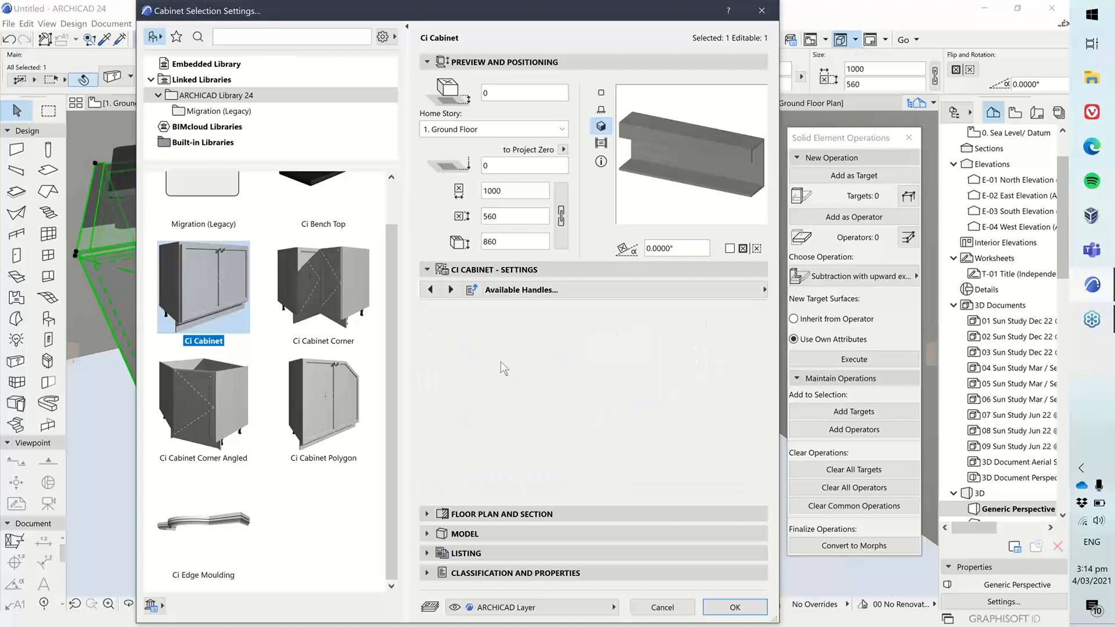
left_click(567, 371)
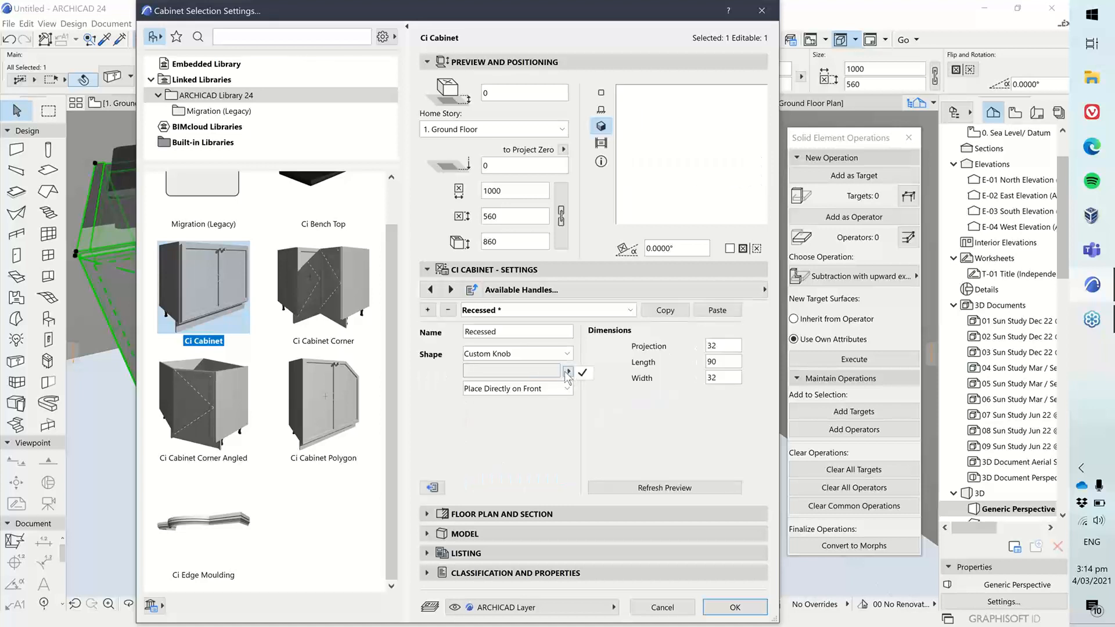
left_click(568, 373)
- Open the cabinet's Available Fronts page and review the panel types for the Flat Panel front without changing it
left_click(660, 290)
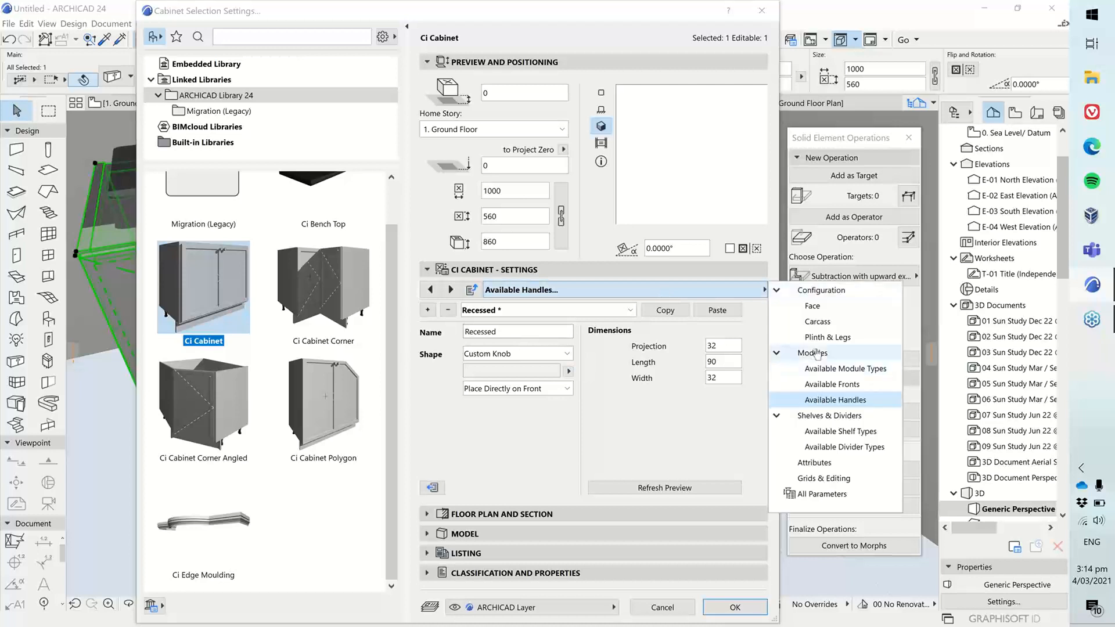
left_click(832, 383)
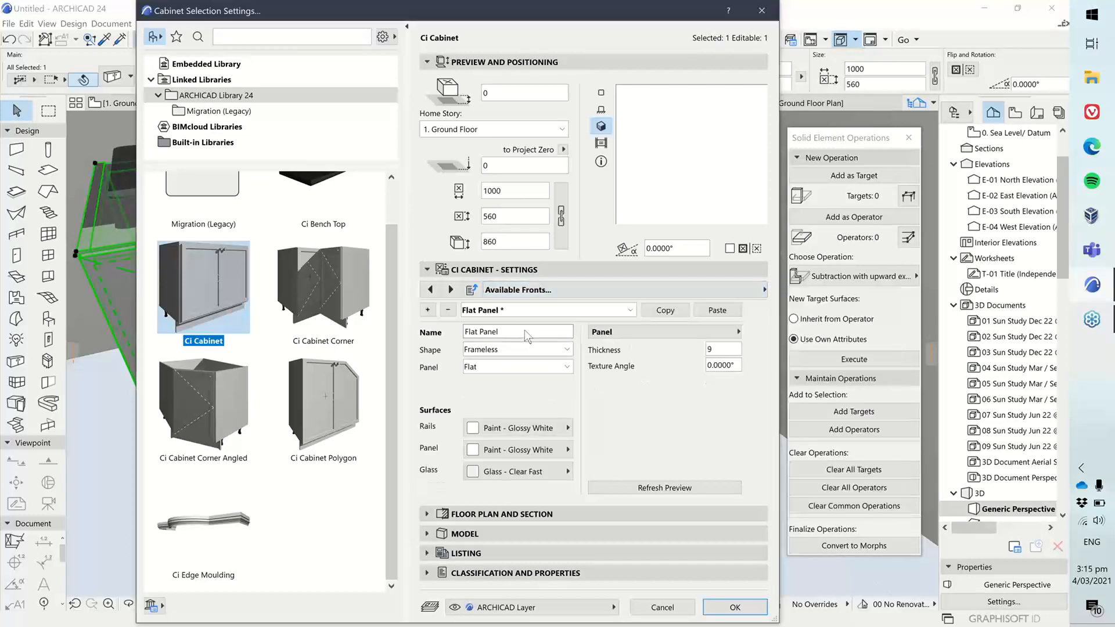
left_click(502, 367)
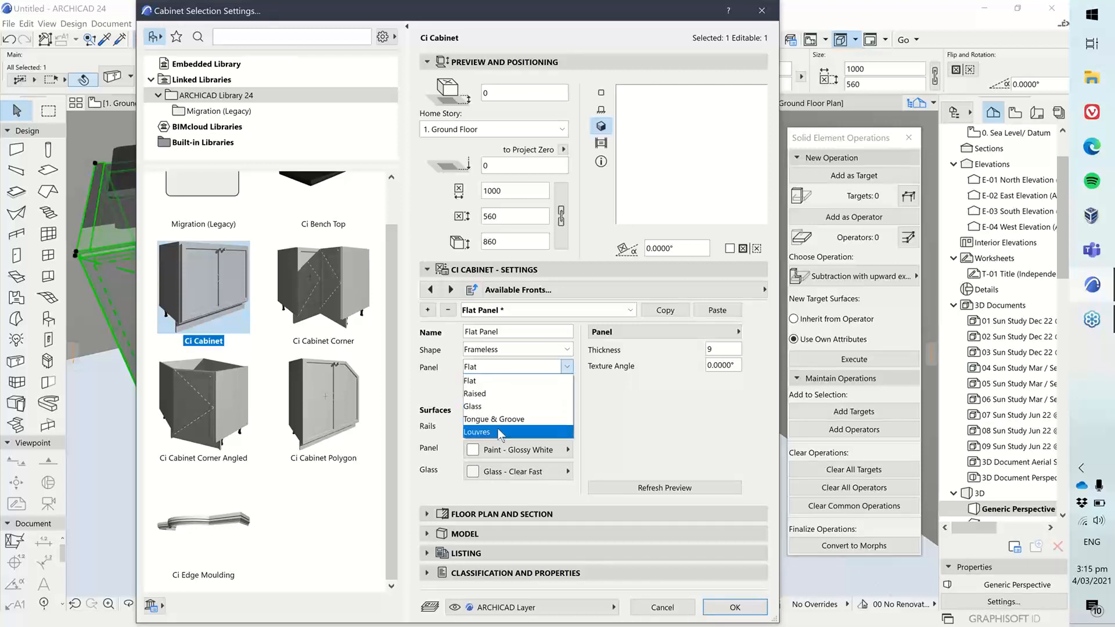
left_click(608, 385)
- Set the Flat Panel front's shape to Custom Cabinet Door and return to the Modules page
left_click(566, 349)
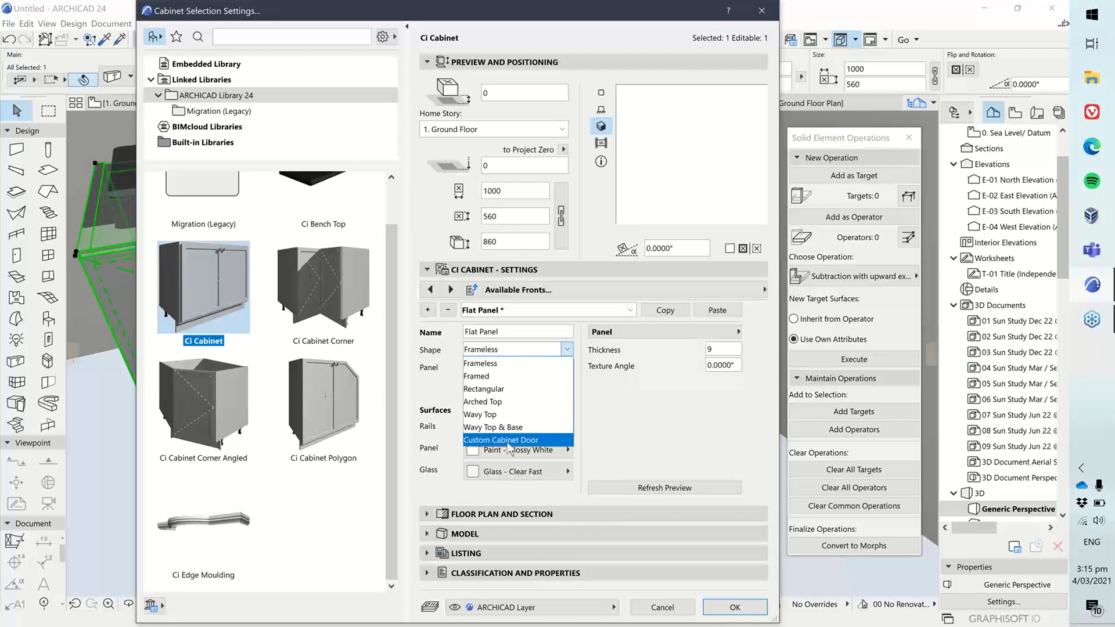
left_click(506, 440)
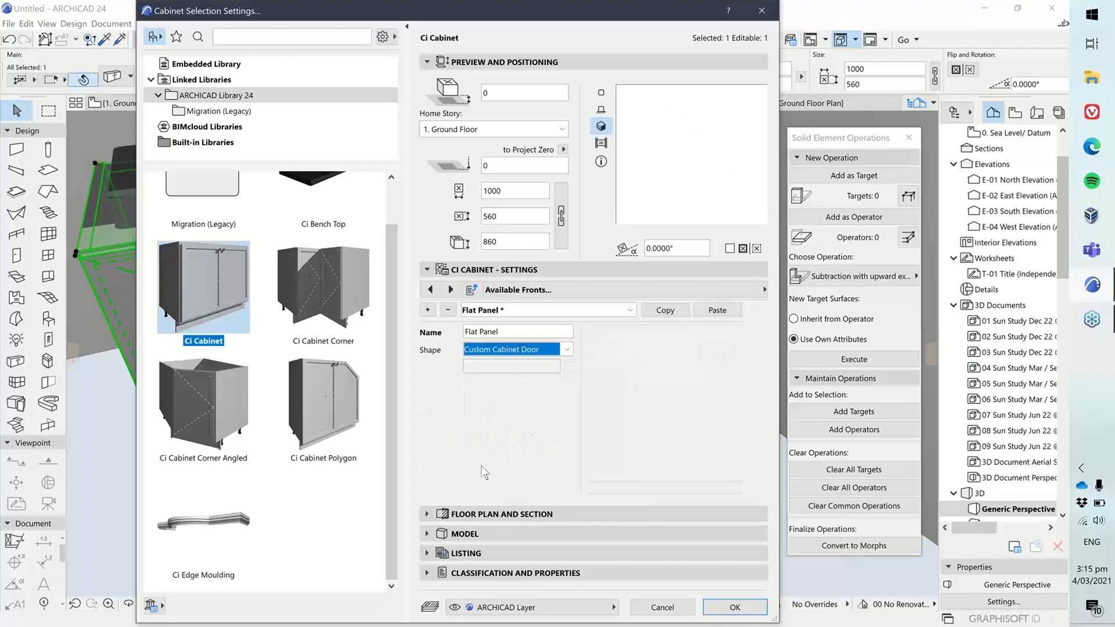
left_click(591, 305)
left_click(593, 322)
left_click(672, 291)
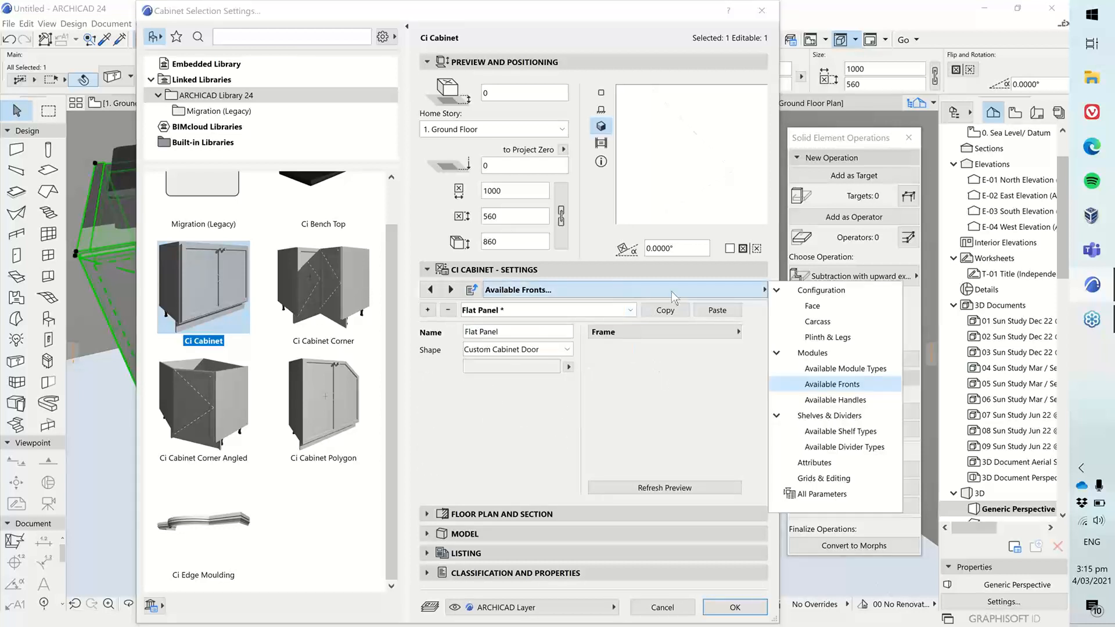
left_click(812, 352)
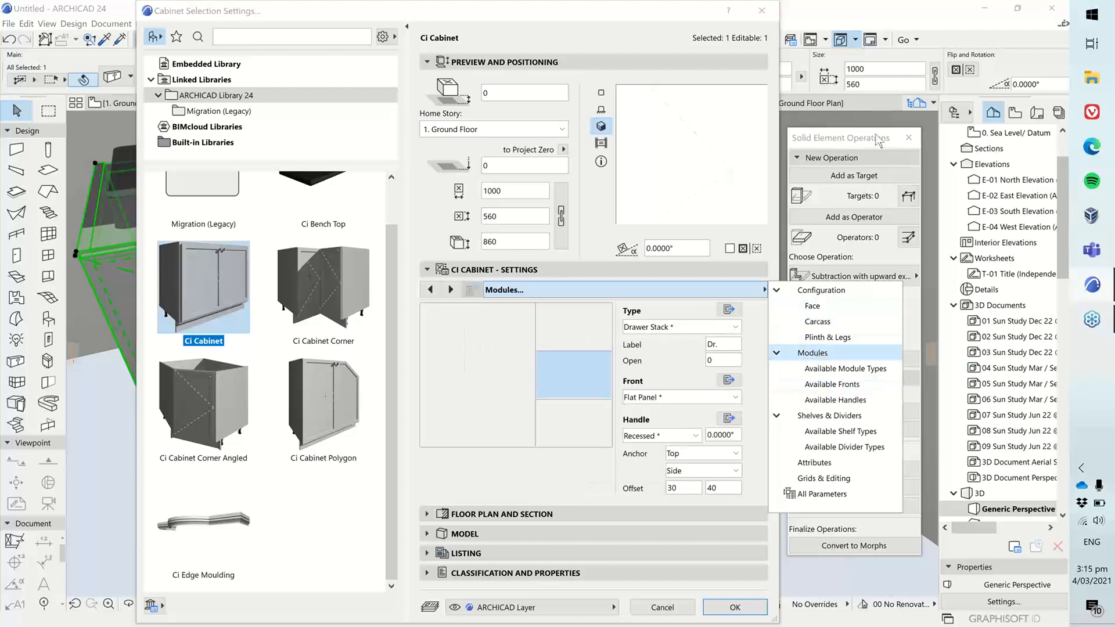
left_click(1049, 137)
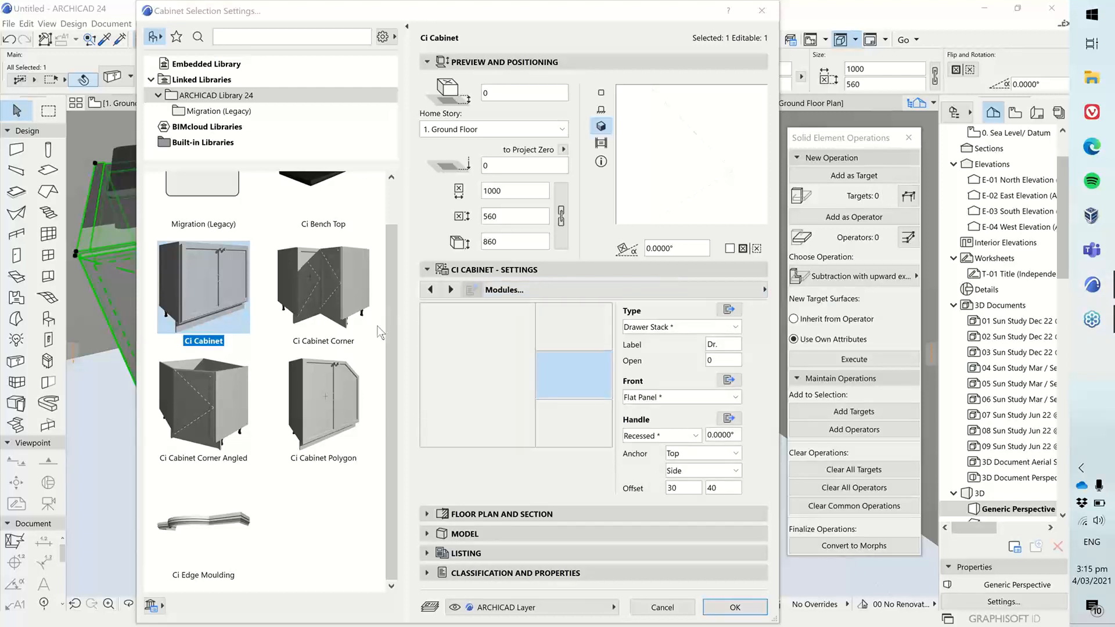